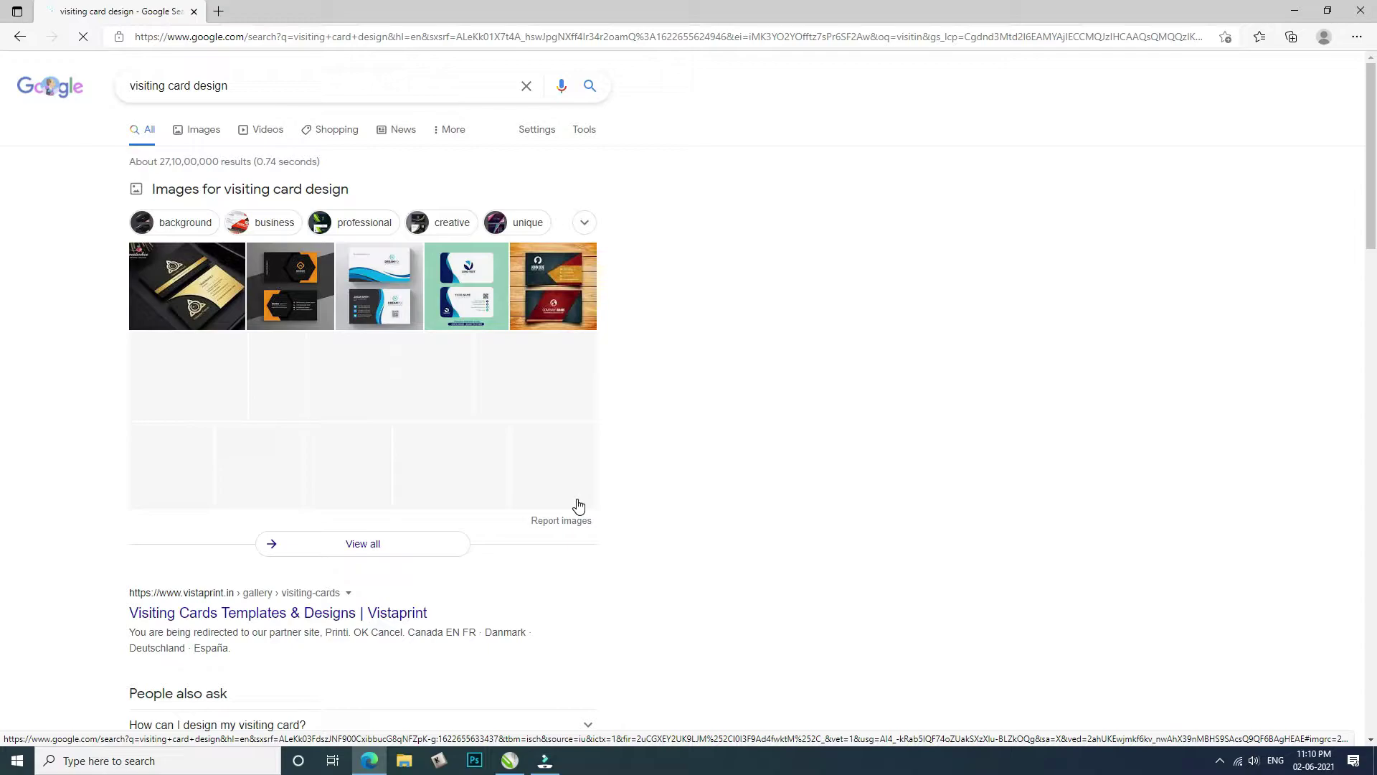
# Show image results for visiting card design, open the white and blue Dreampix business card, and save it as a PNG image in Downloads
pyautogui.click(203, 132)
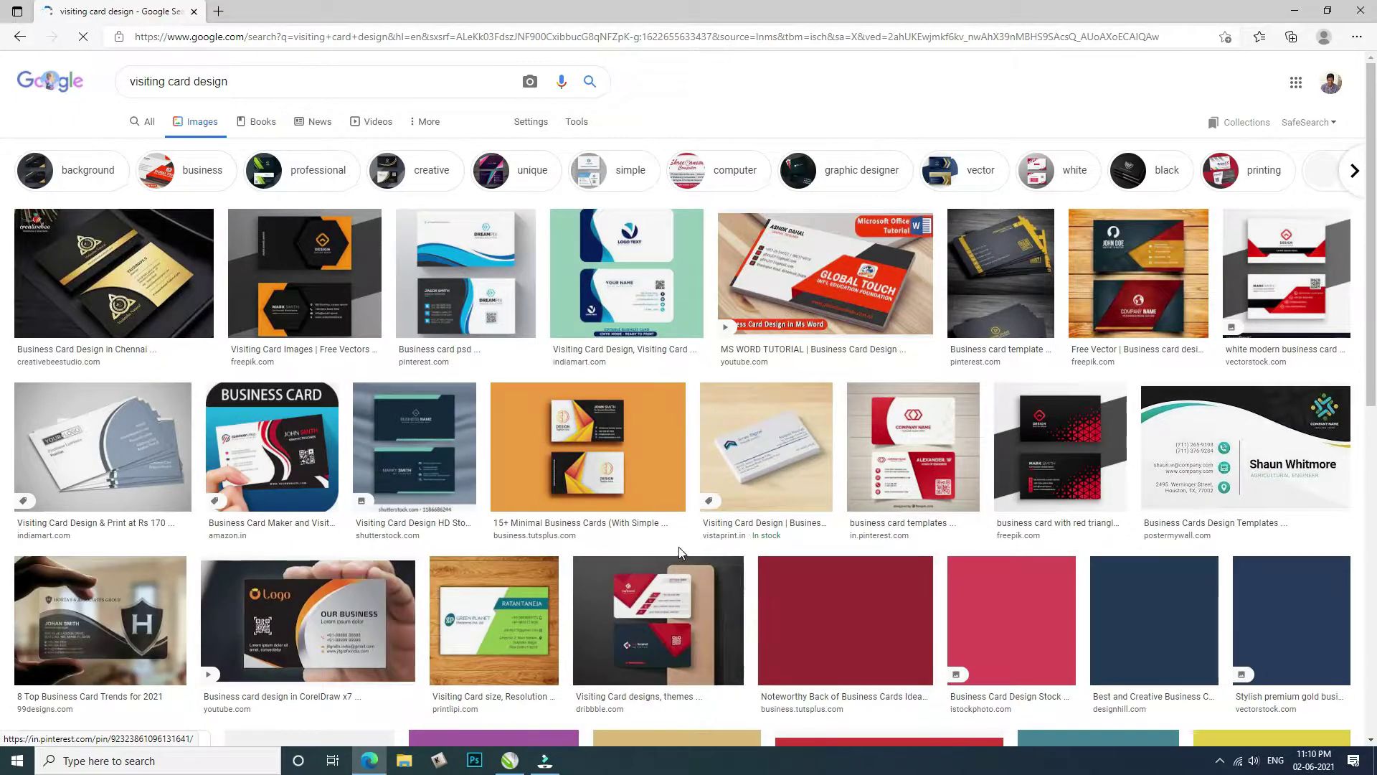
pyautogui.click(439, 255)
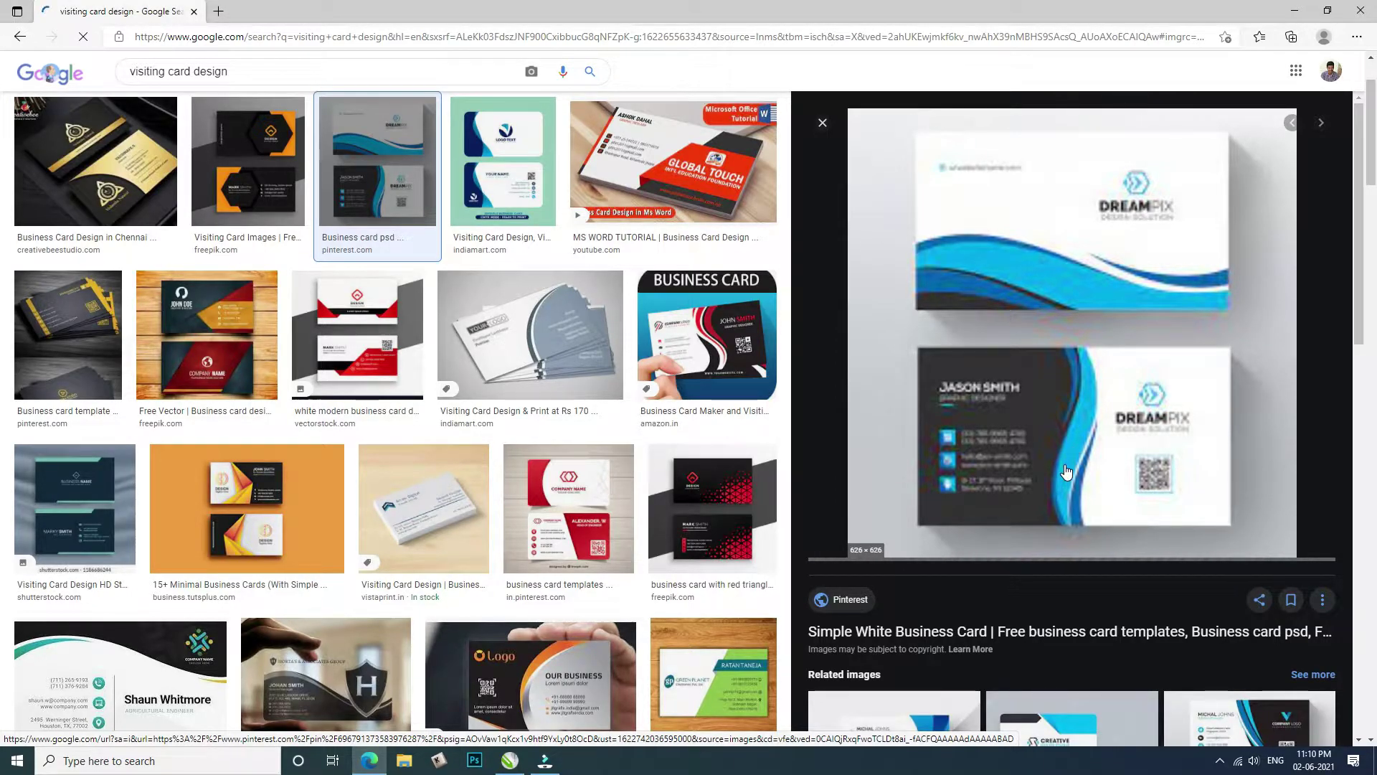
pyautogui.rightClick(1113, 394)
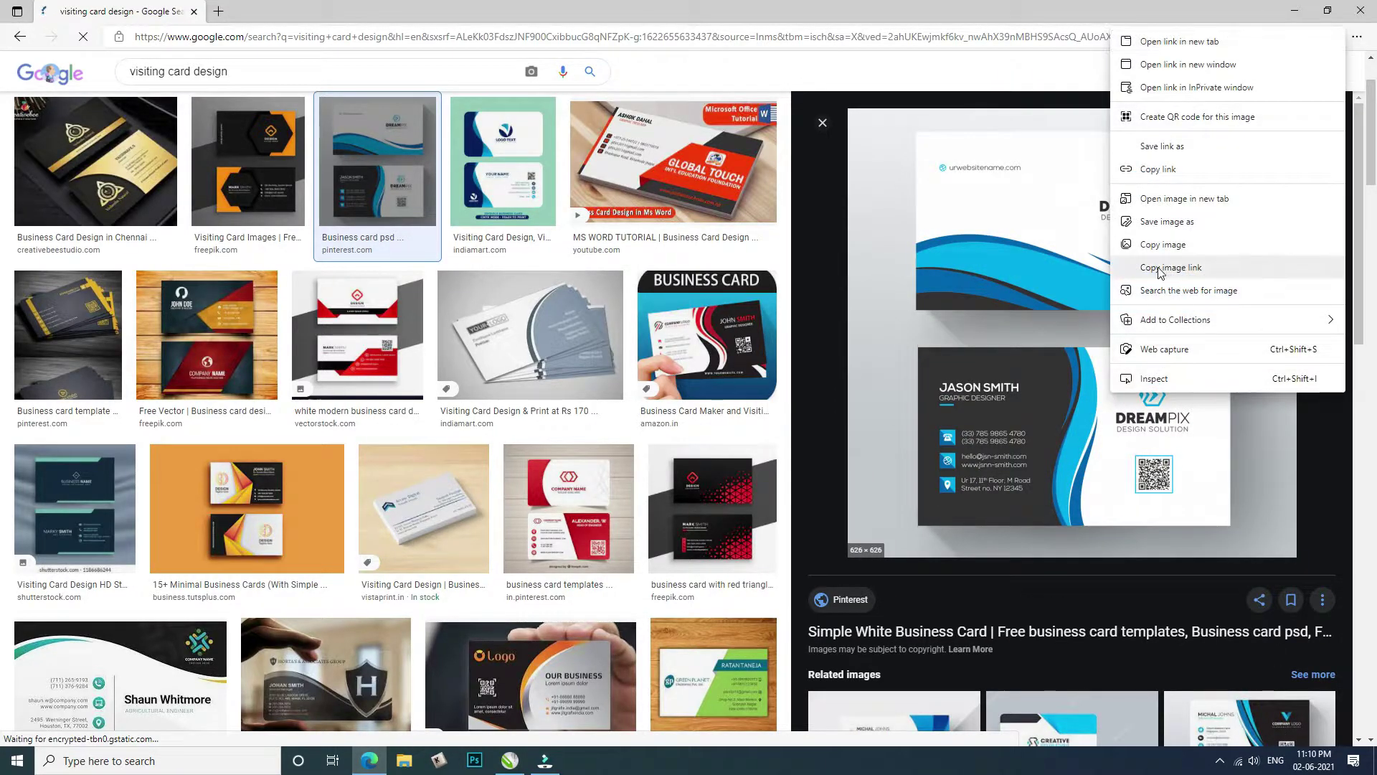
pyautogui.click(1156, 229)
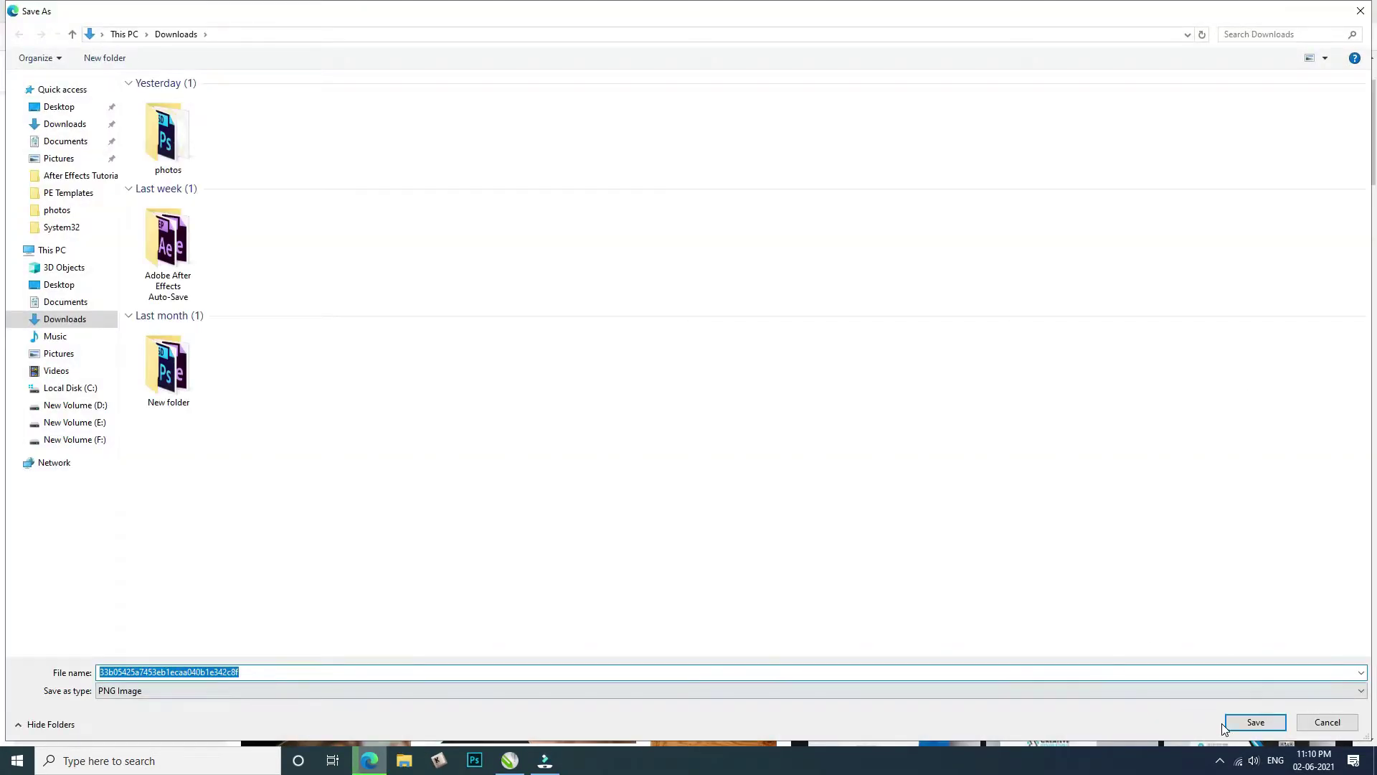
pyautogui.click(1226, 726)
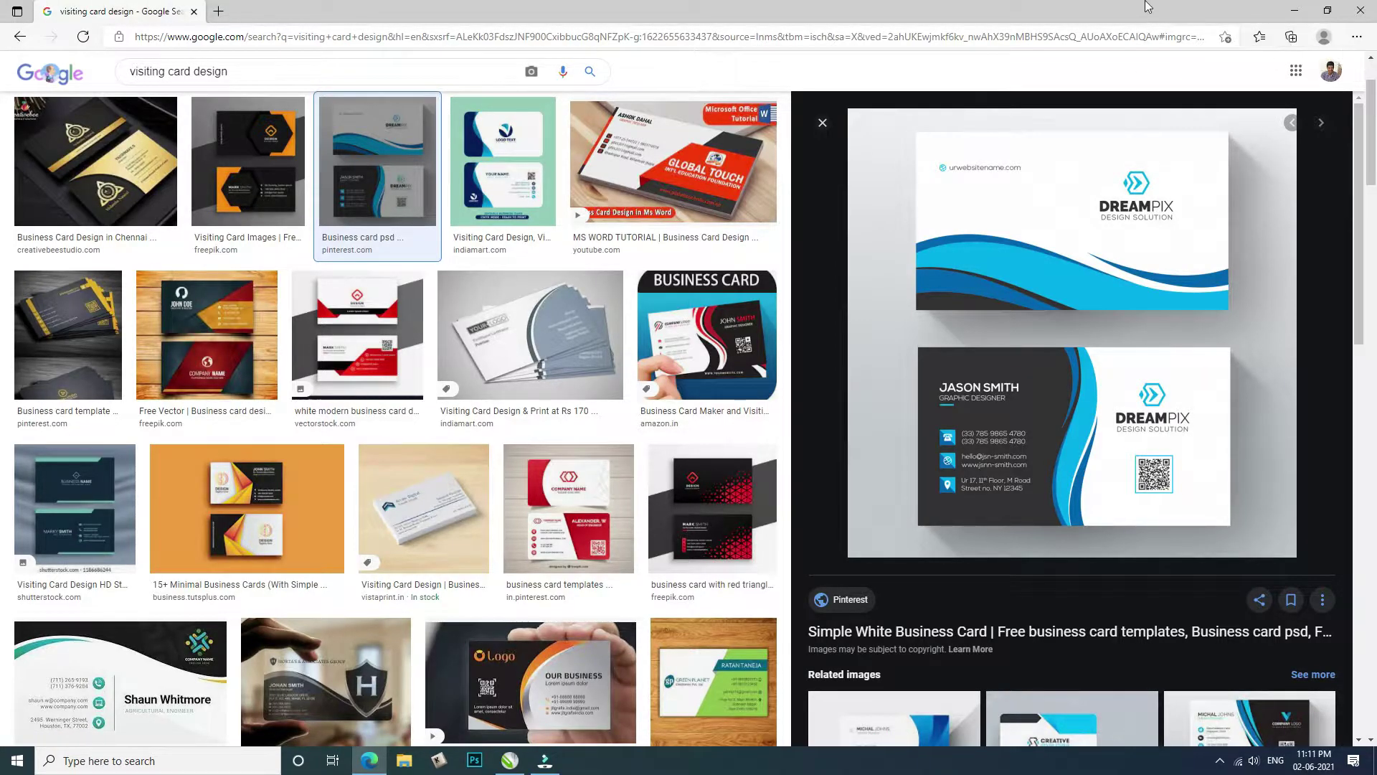
# Switch to CorelDRAW and bring the saved business card image in from the Downloads folder
pyautogui.hotkey('alt', 'Tab')
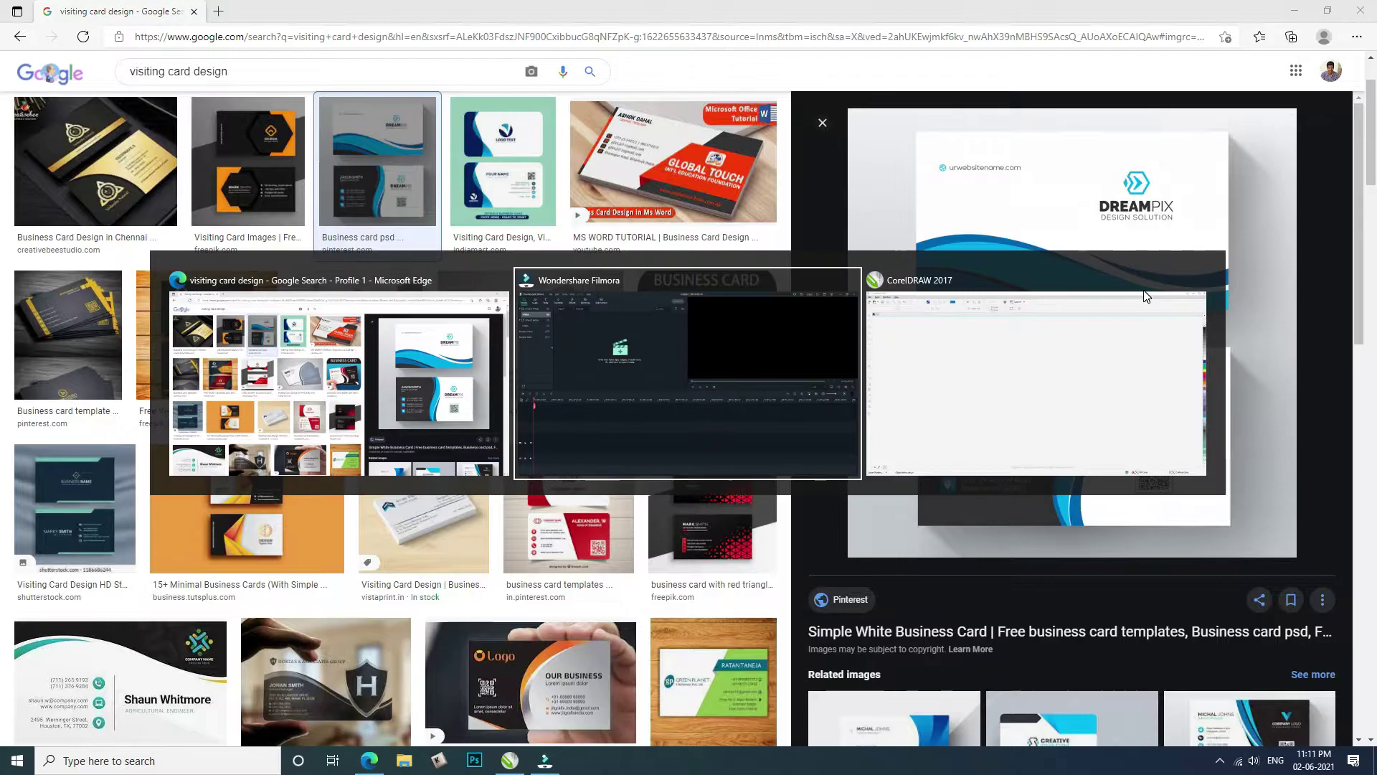
pyautogui.click(962, 358)
pyautogui.press('super+e')
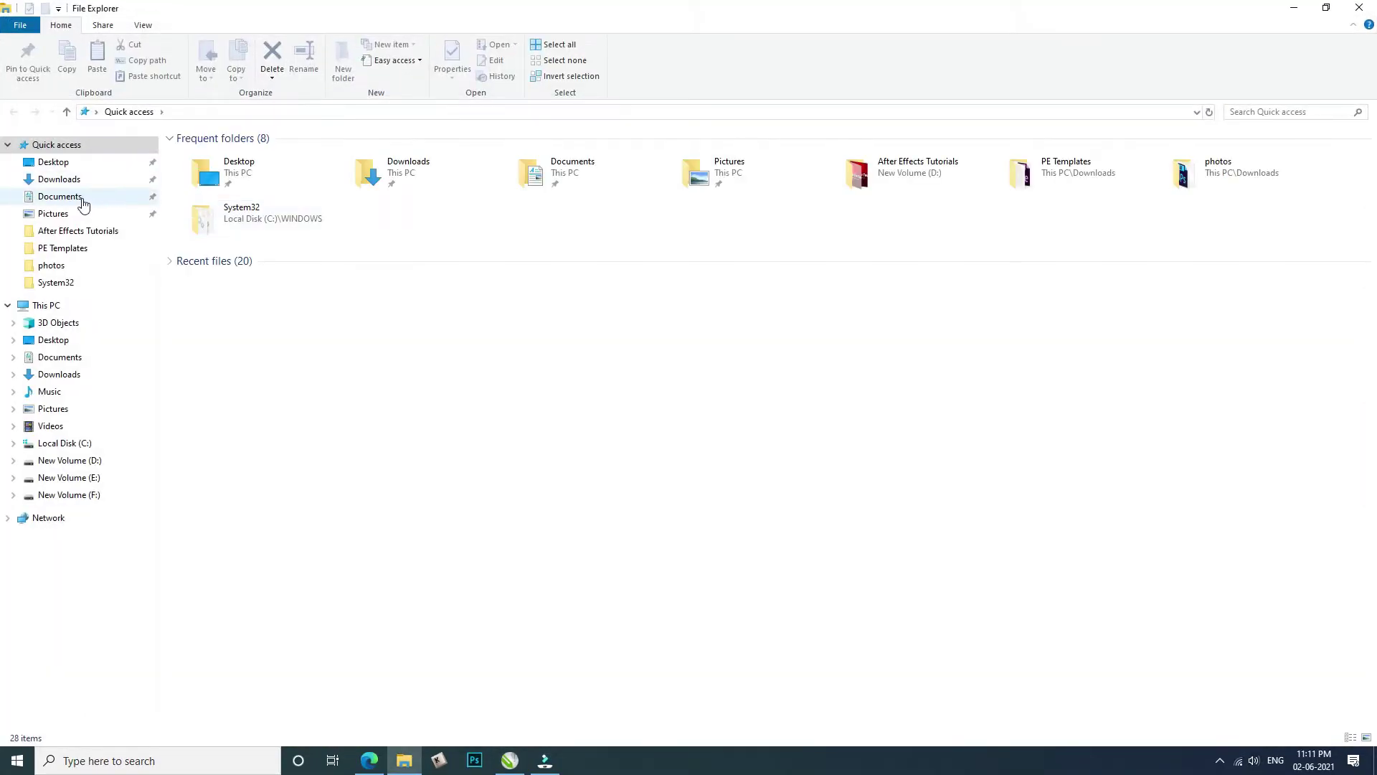
pyautogui.click(72, 179)
pyautogui.moveTo(208, 186); pyautogui.dragTo(589, 495)
pyautogui.hotkey('alt', 'Tab')
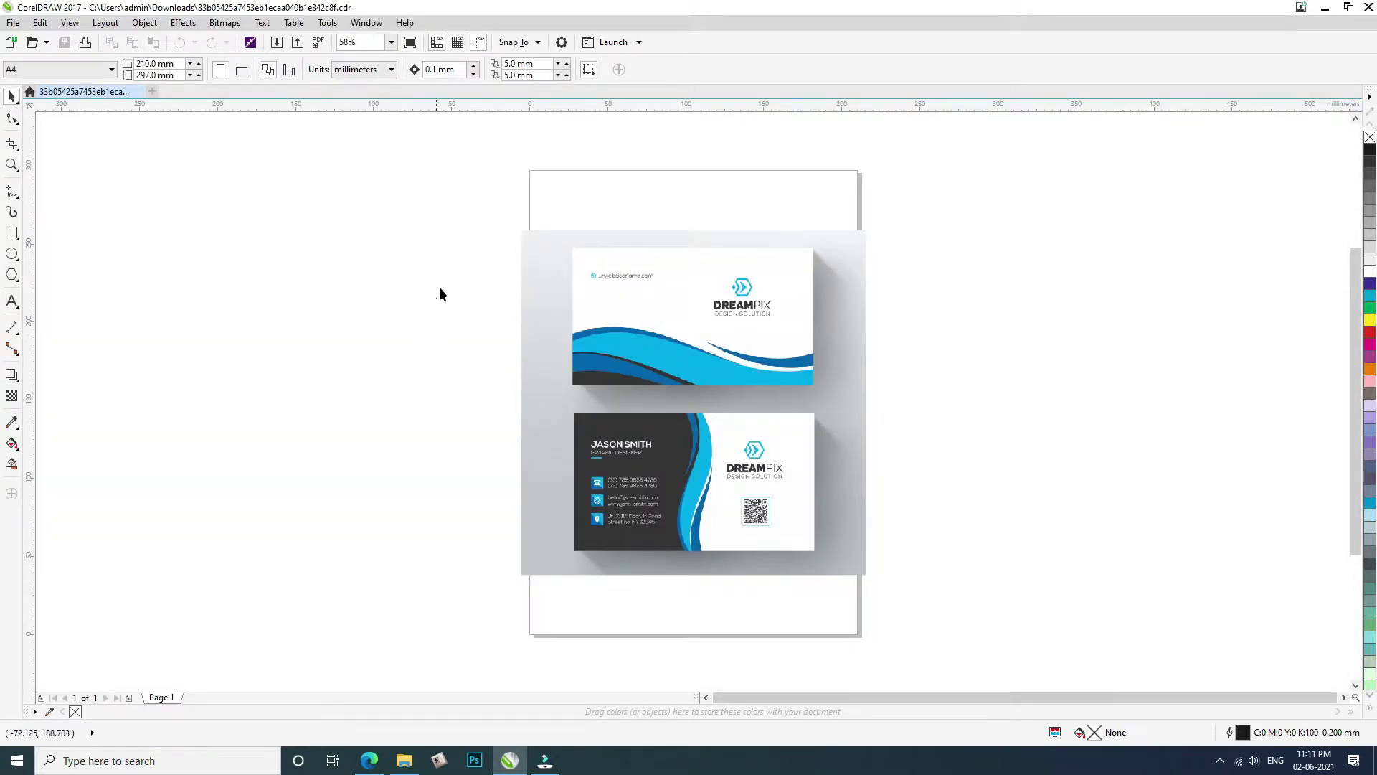
# Scale the business card image down to about 157 mm square and lock it in place
pyautogui.click(618, 291)
pyautogui.moveTo(517, 226); pyautogui.dragTo(567, 276)
pyautogui.rightClick(793, 416)
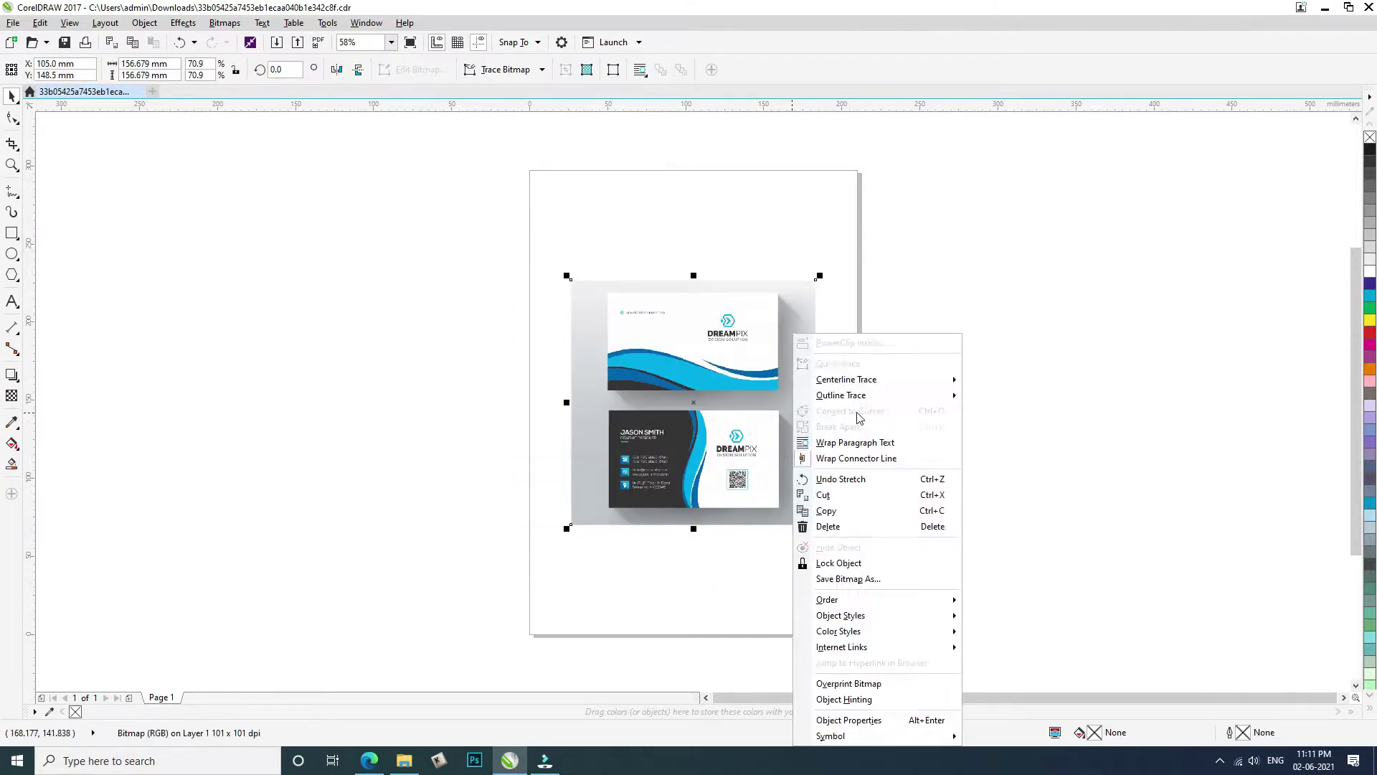
pyautogui.click(850, 563)
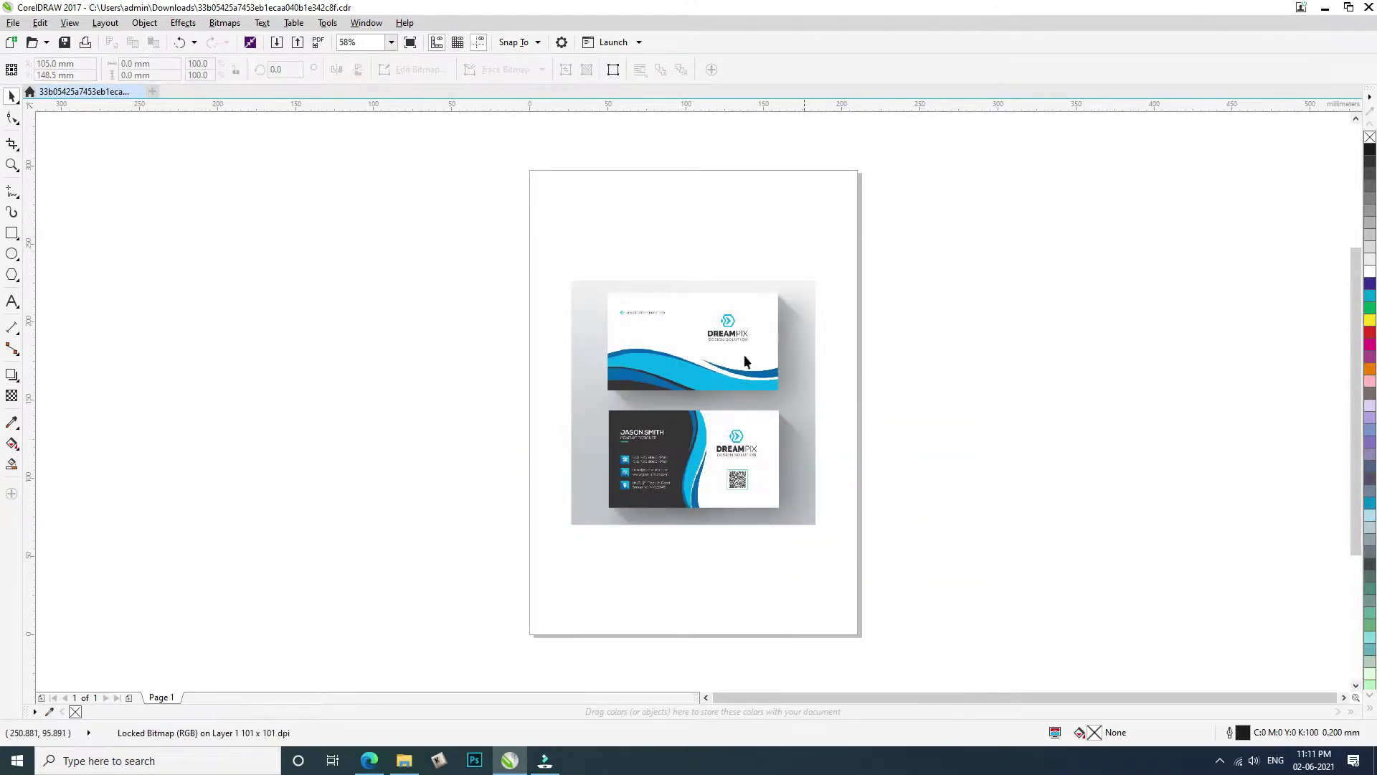
# Draw a rectangle of about 108.5 by 62 mm over the outline of the upper card
pyautogui.scroll(2, 716, 304)
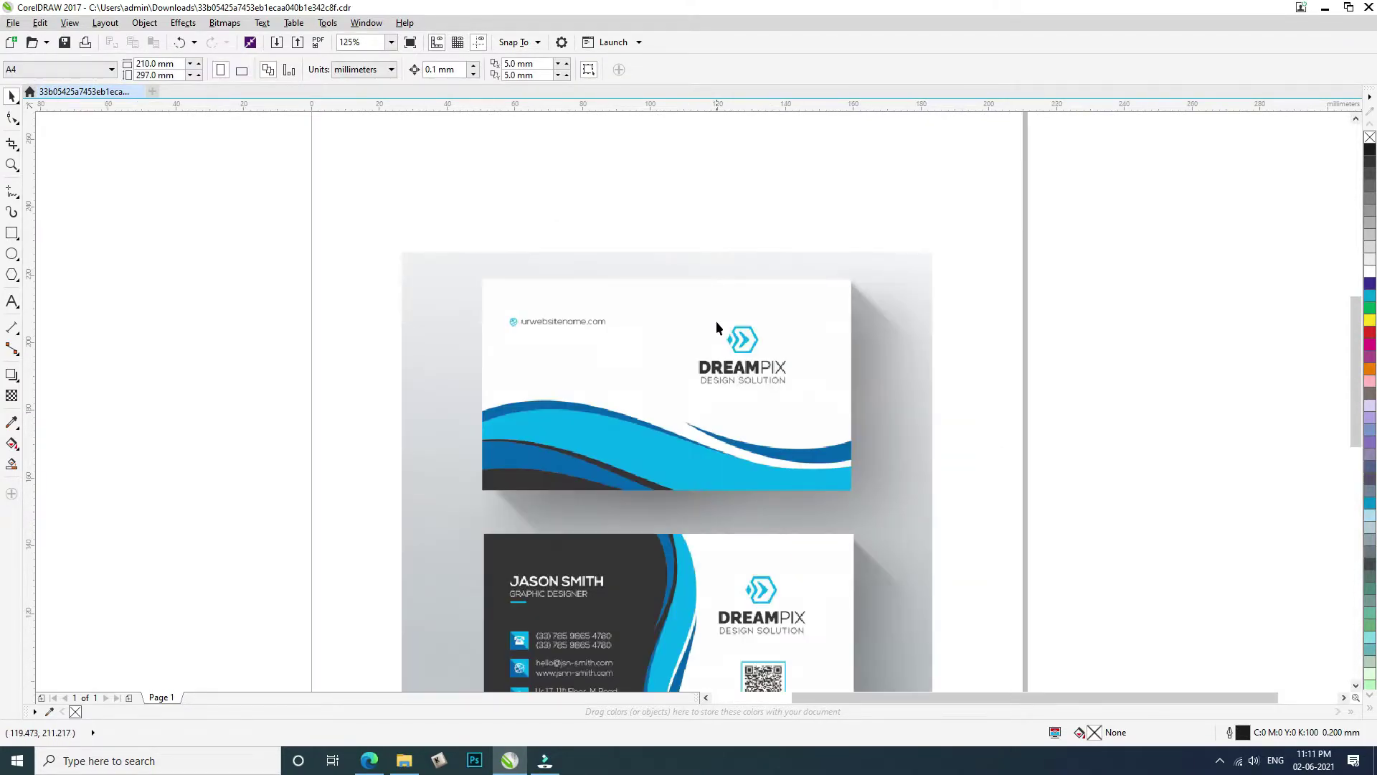
pyautogui.click(12, 232)
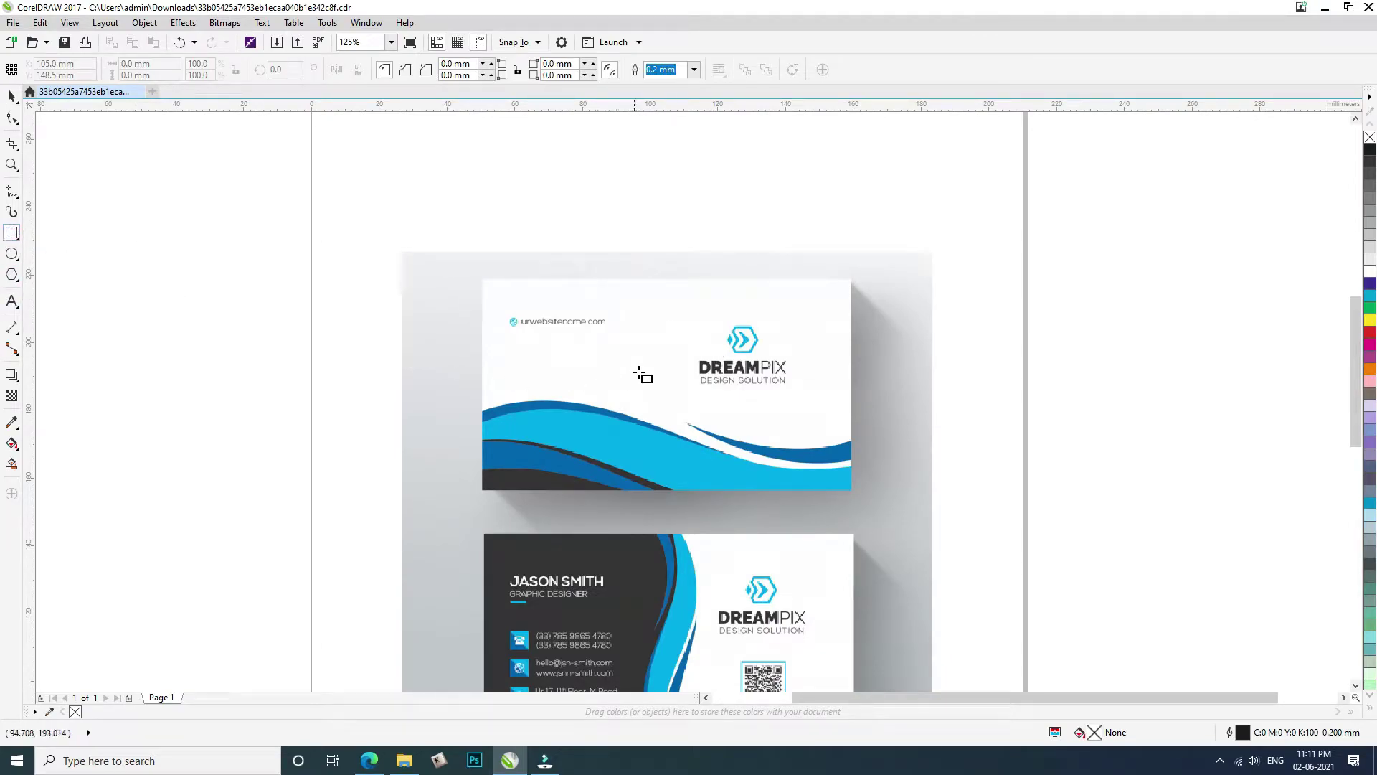
pyautogui.scroll(1, 654, 400)
pyautogui.moveTo(439, 250); pyautogui.dragTo(901, 513)
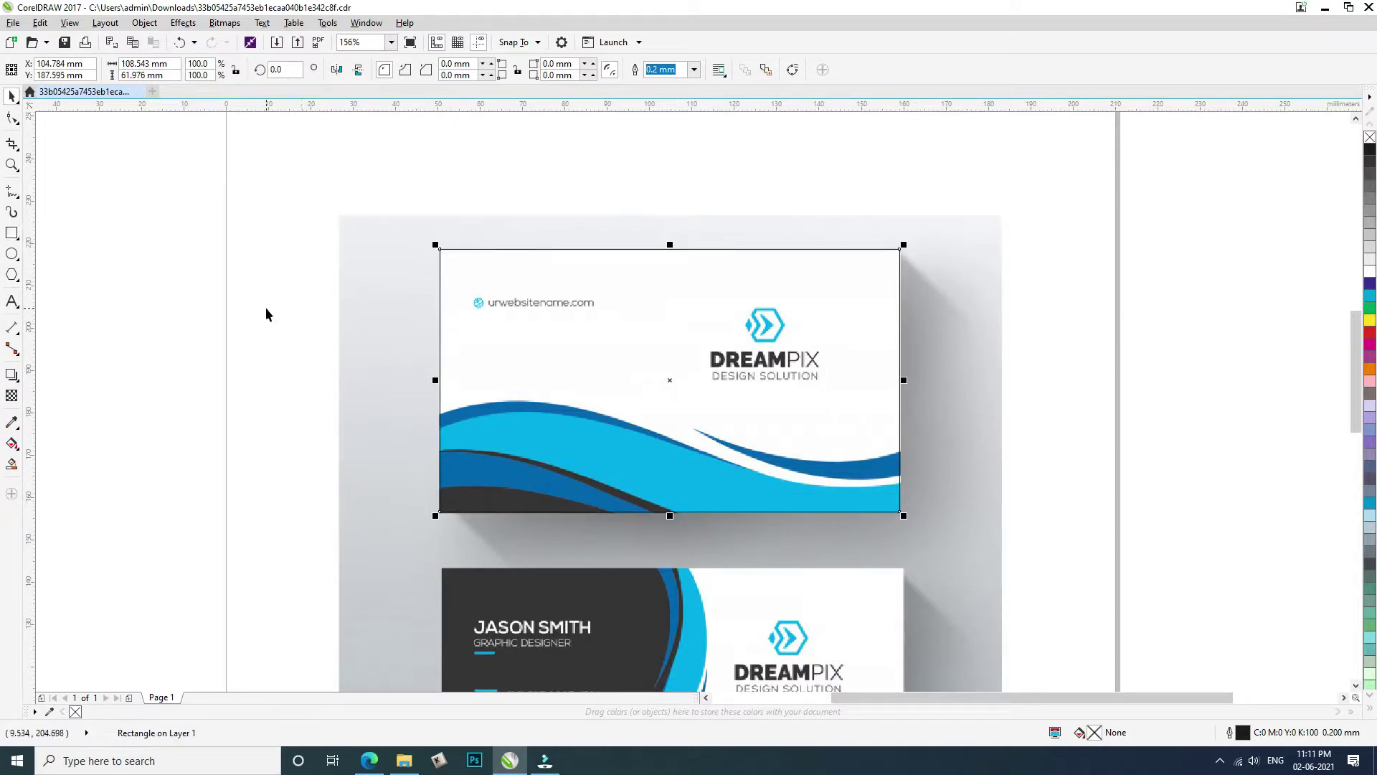
# Trace the upper edge of the dark blue swoosh below the logo with the Pen tool, from beyond the card's right edge to its tip
pyautogui.hotkey('shift', 'F2')
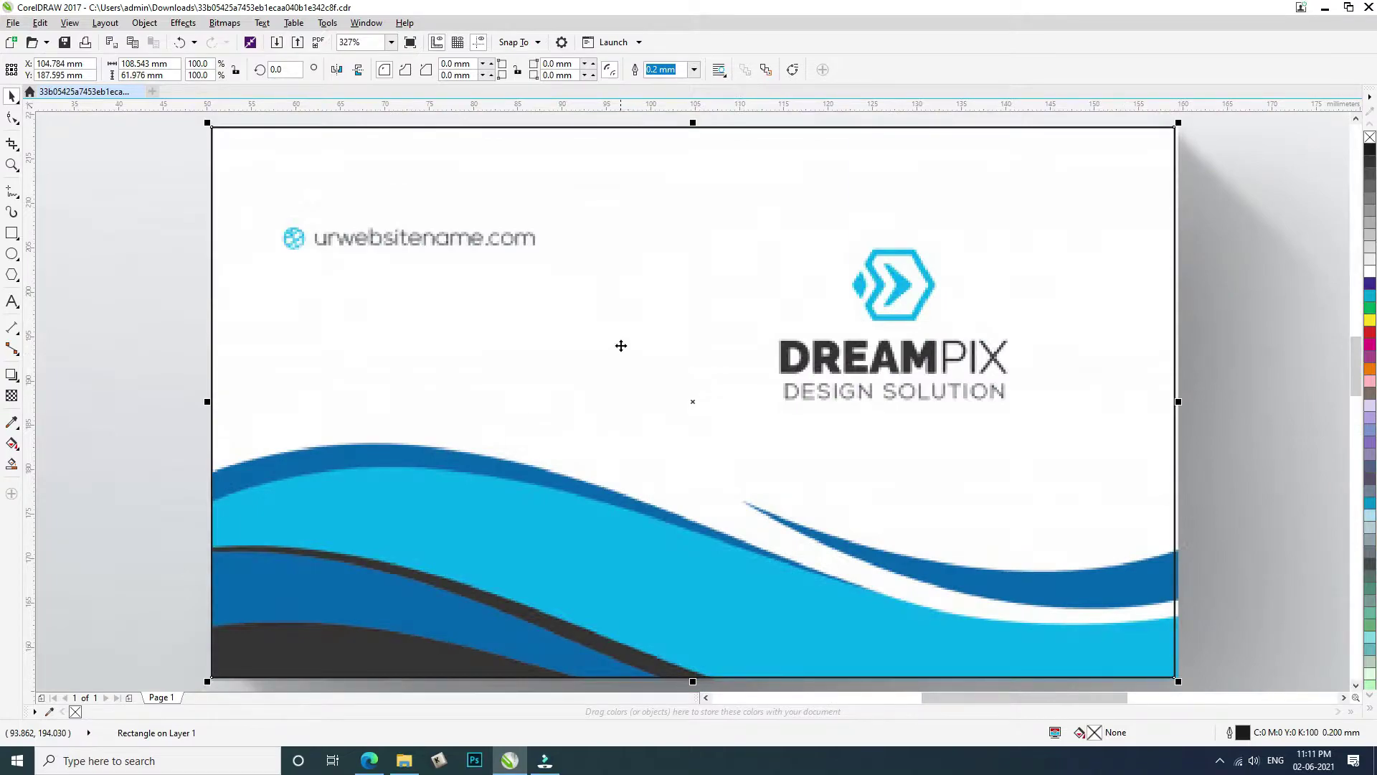
pyautogui.click(112, 312)
pyautogui.click(12, 191)
pyautogui.click(51, 238)
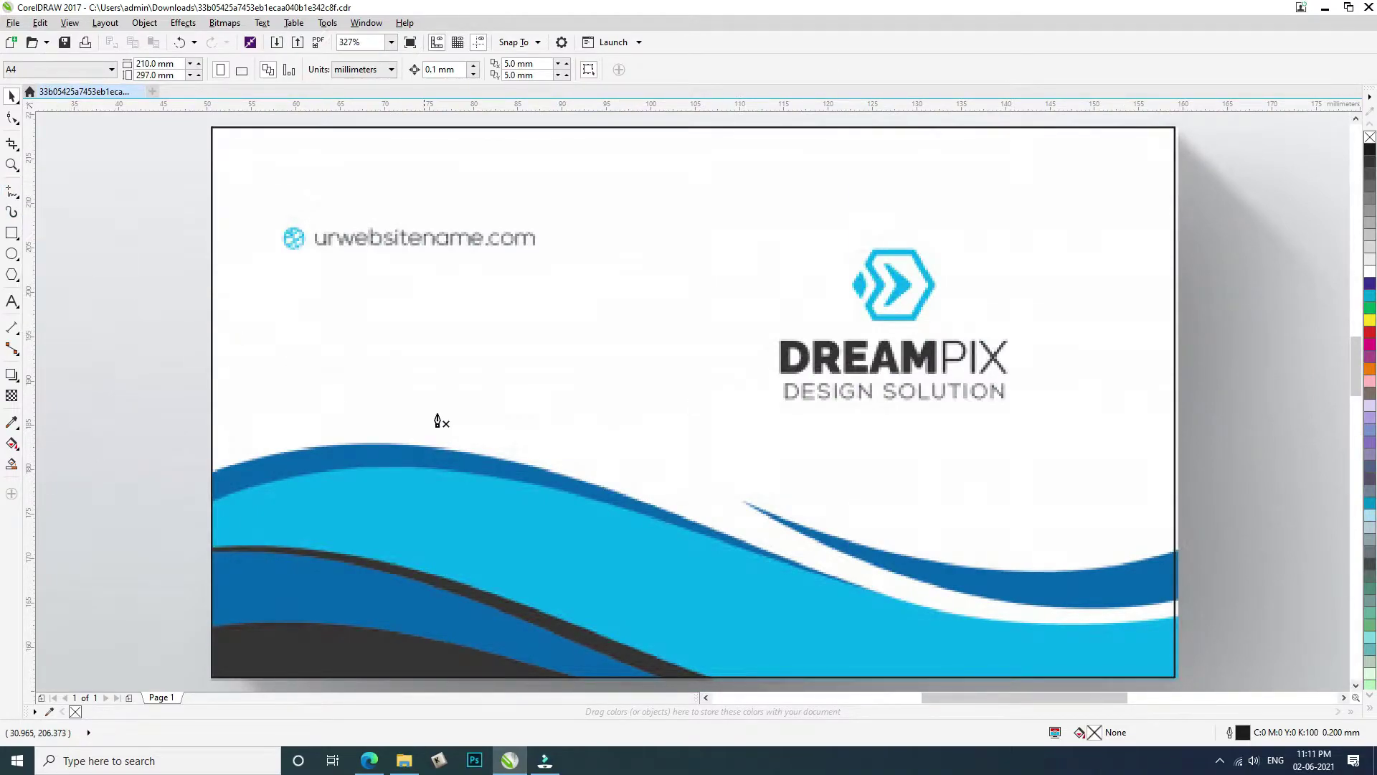
pyautogui.scroll(-2, 478, 367)
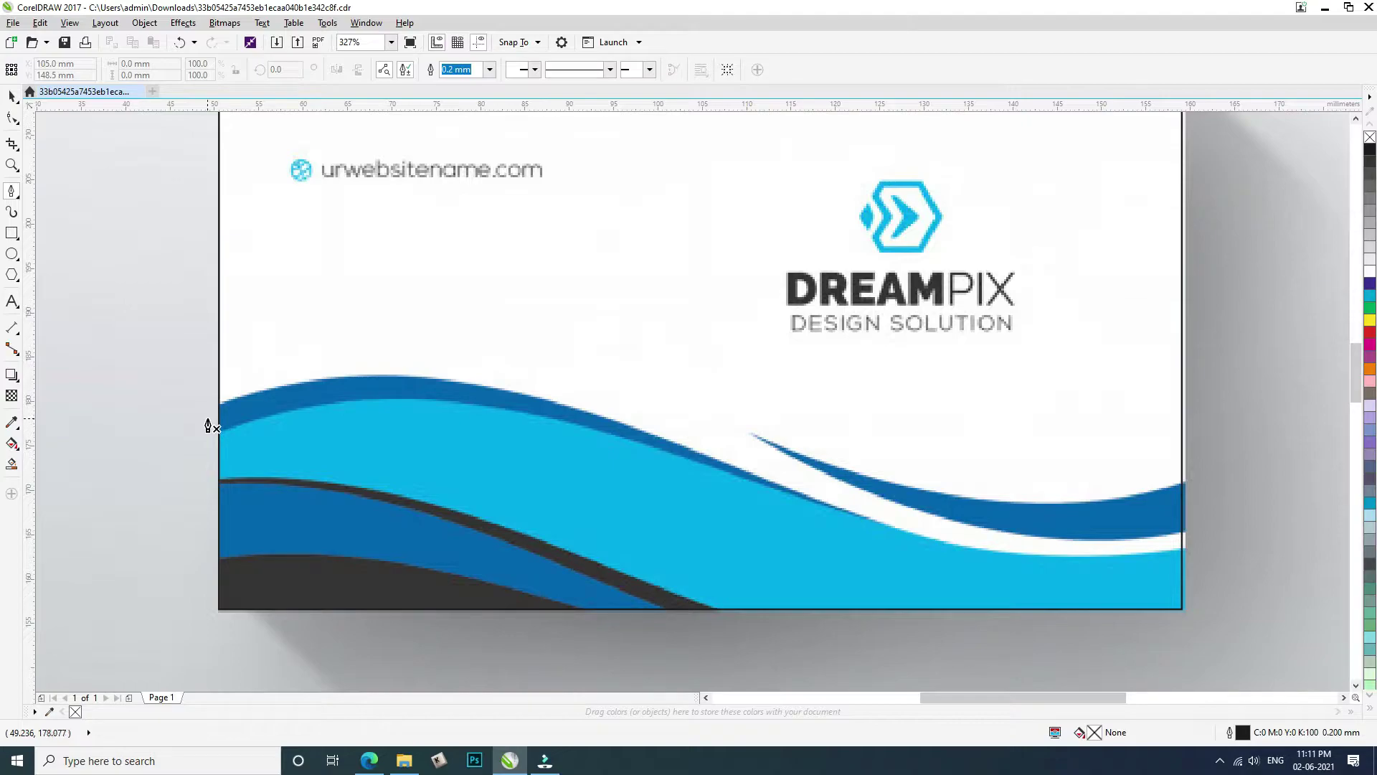
pyautogui.click(1192, 485)
pyautogui.moveTo(754, 434); pyautogui.dragTo(483, 312)
pyautogui.doubleClick(756, 435)
pyautogui.click(755, 437)
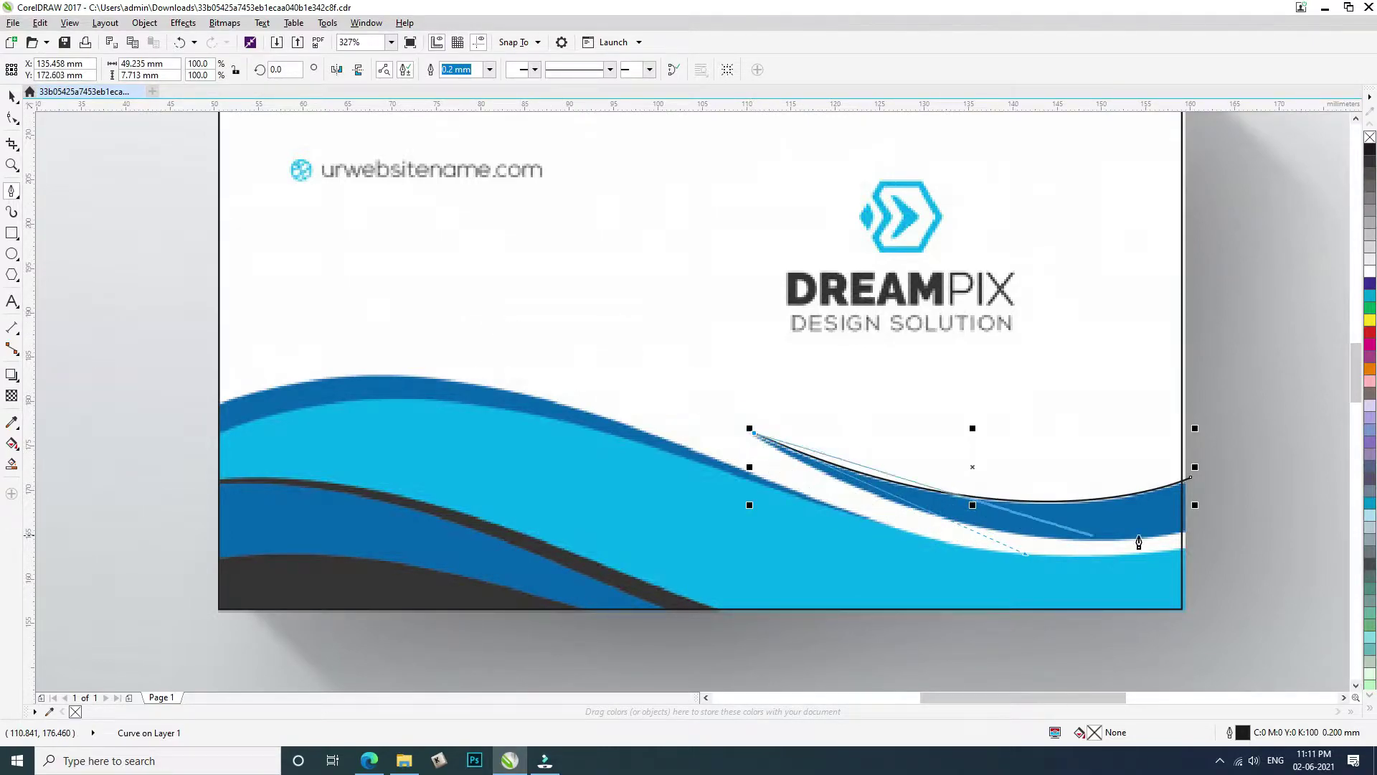
# Trace the swoosh's lower edge back past the card's right edge and close the outline
pyautogui.moveTo(1019, 543); pyautogui.dragTo(1280, 498)
pyautogui.doubleClick(1023, 538)
pyautogui.click(1021, 543)
pyautogui.doubleClick(1207, 527)
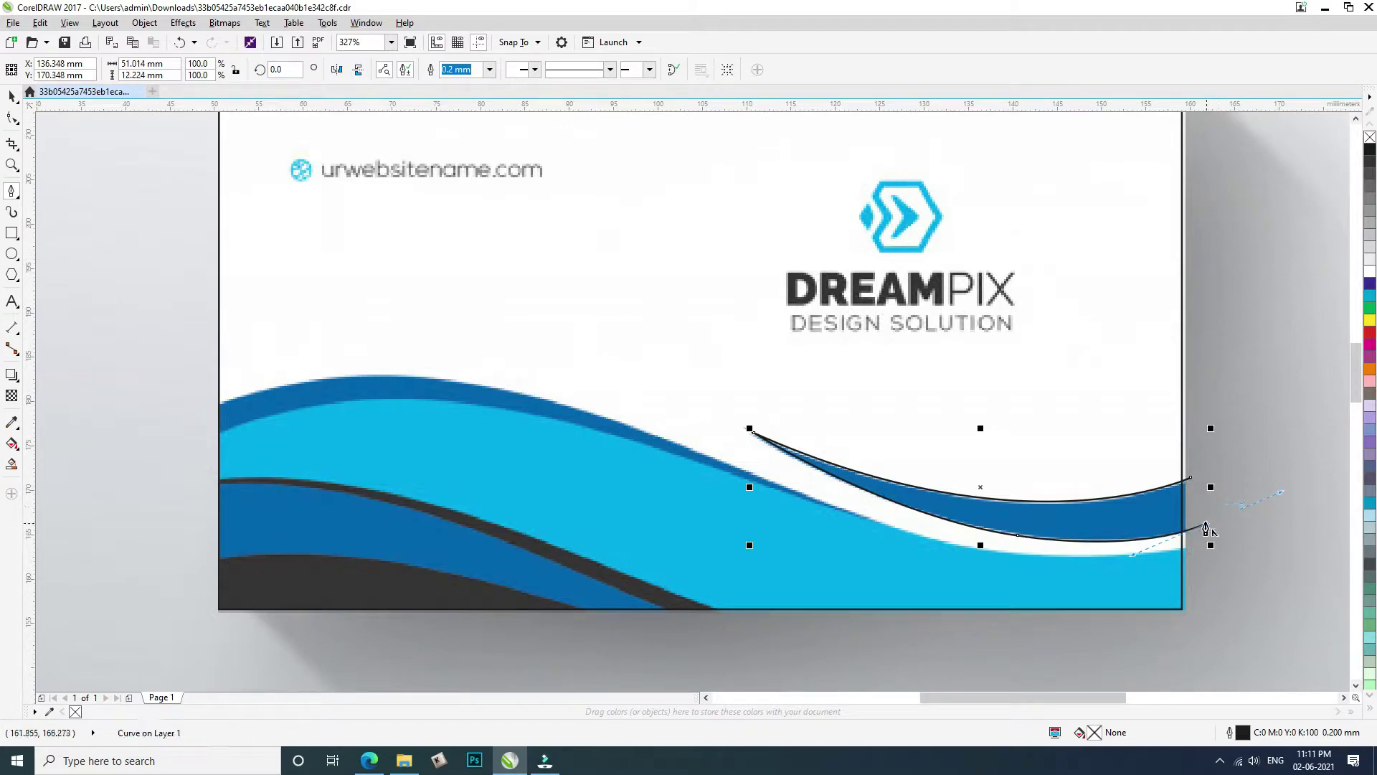
pyautogui.click(1192, 478)
pyautogui.press('space')
pyautogui.press('Escape')
# Trace the upper edge of the large blue wave across the card with the Pen tool, from the left edge to just beyond the right edge
pyautogui.press('space')
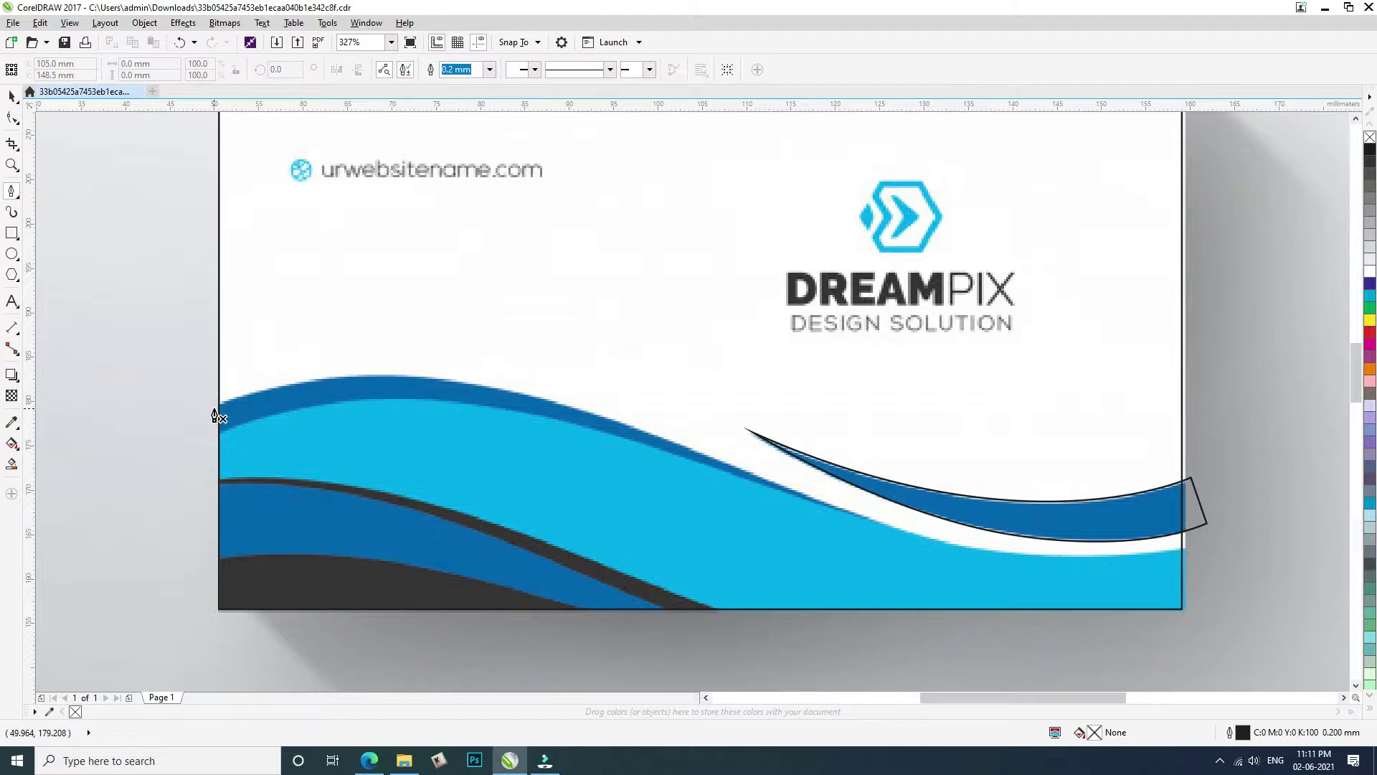
pyautogui.click(216, 408)
pyautogui.moveTo(419, 378); pyautogui.dragTo(537, 392)
pyautogui.doubleClick(424, 381)
pyautogui.click(423, 381)
pyautogui.moveTo(837, 508)
pyautogui.mouseDown()
pyautogui.moveTo(937, 569)
pyautogui.moveTo(1097, 597)
pyautogui.moveTo(1112, 631)
pyautogui.moveTo(1171, 644)
pyautogui.mouseUp()
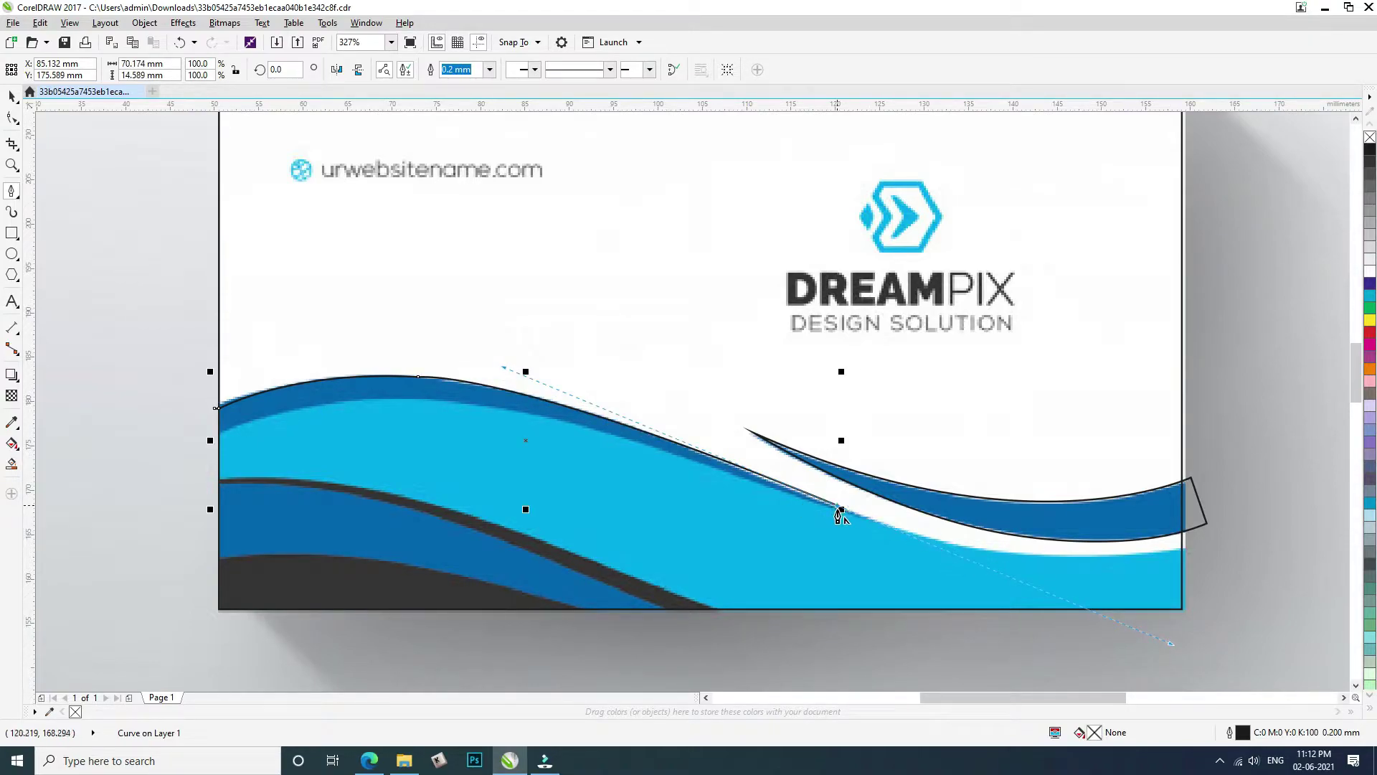
pyautogui.moveTo(1196, 543); pyautogui.dragTo(1098, 503)
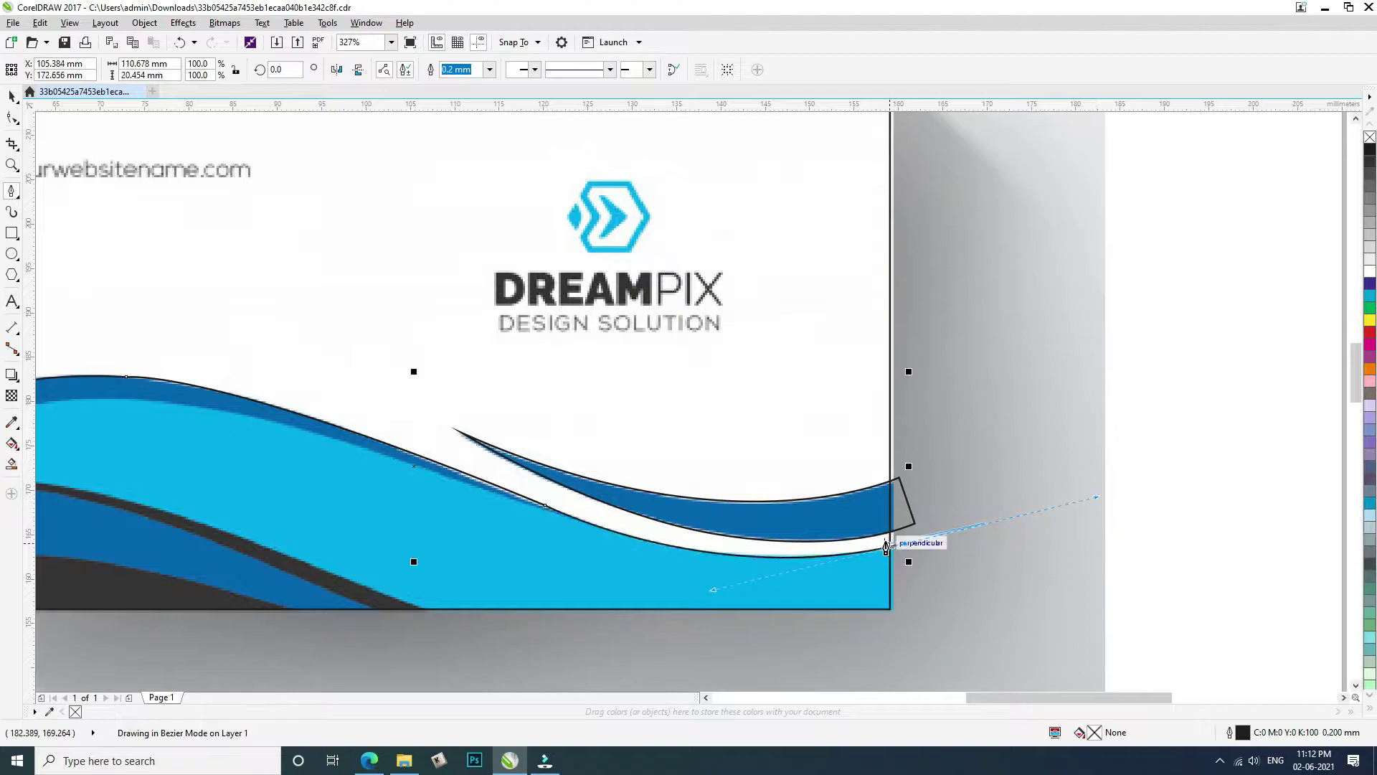
# Close the large wave outline with straight segments outside the card's bottom and left edges, about 117 by 30 mm overall
pyautogui.click(912, 650)
pyautogui.scroll(-2, 912, 651)
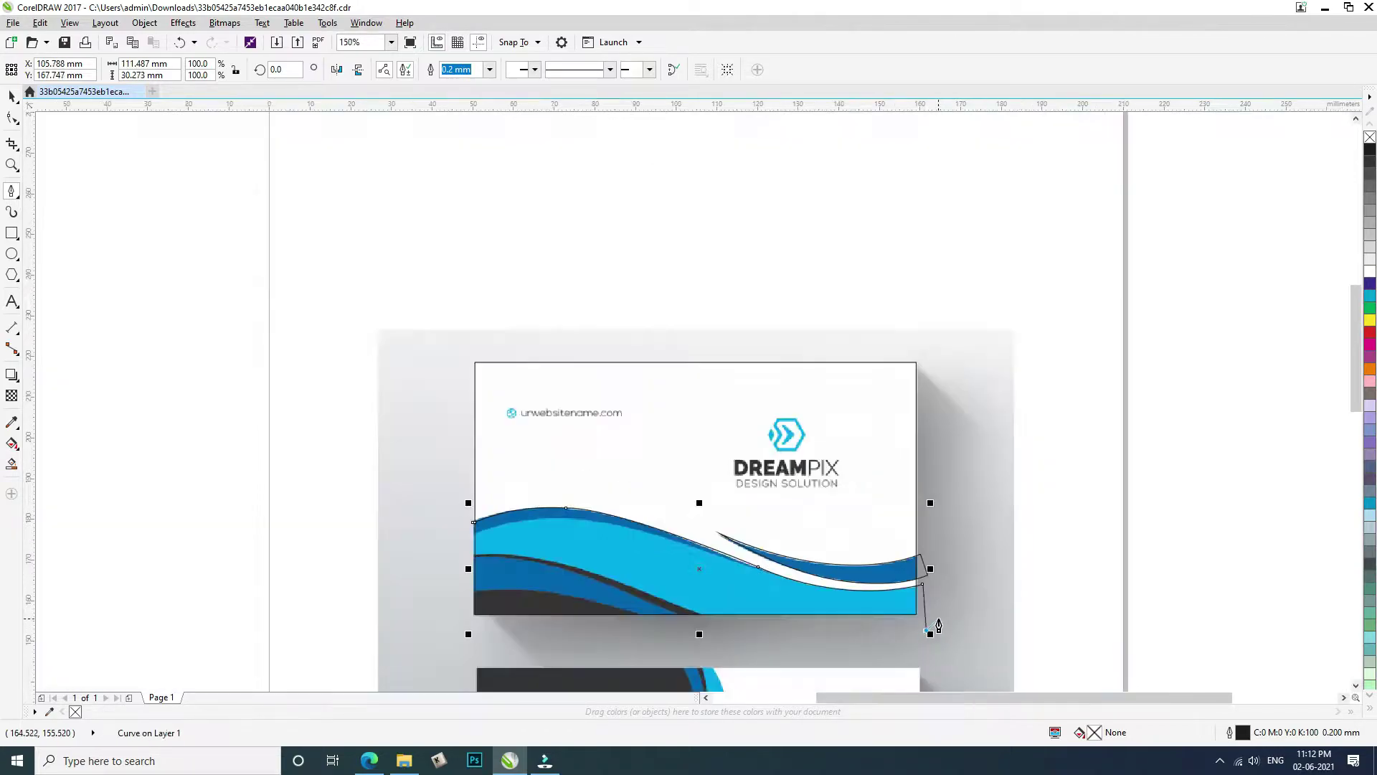
pyautogui.scroll(2, 464, 610)
pyautogui.click(470, 627)
pyautogui.click(436, 514)
pyautogui.click(438, 468)
pyautogui.click(485, 431)
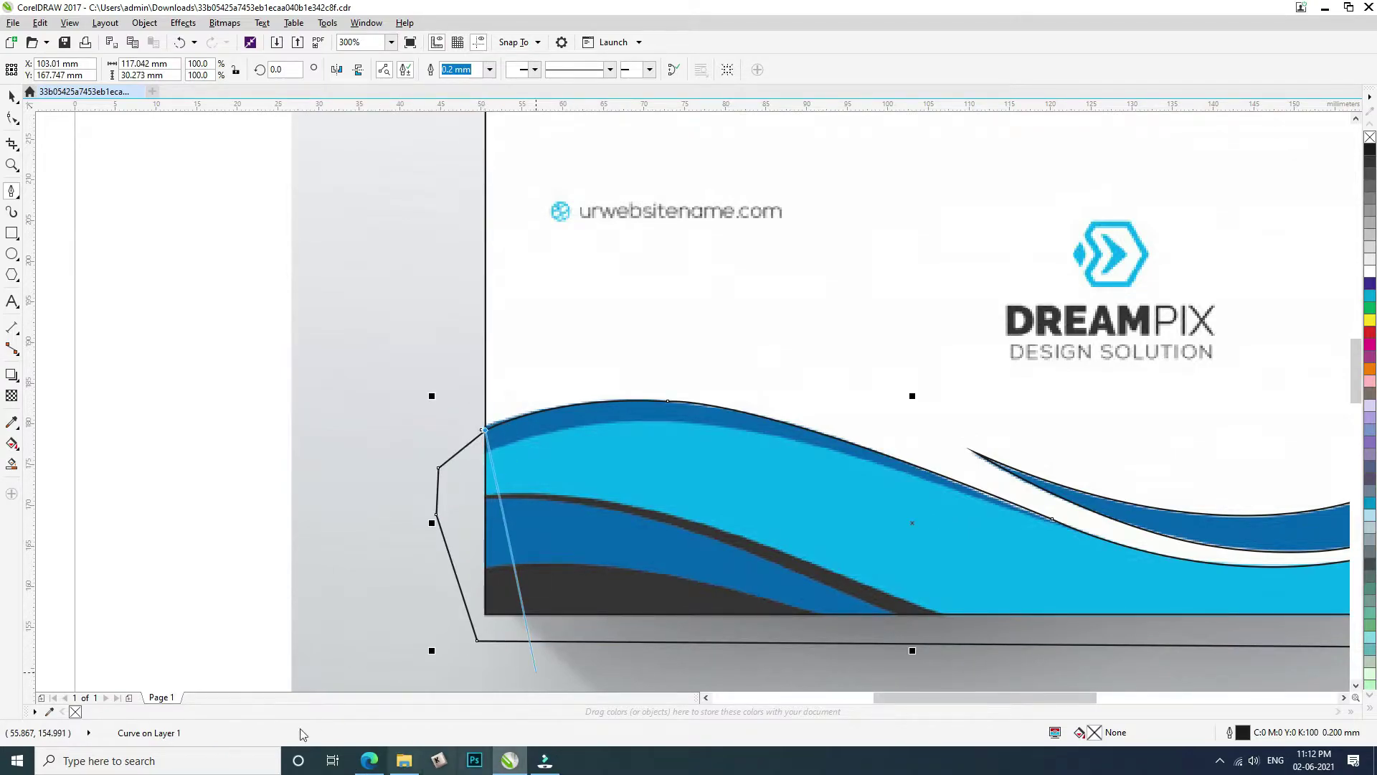
pyautogui.press('space')
# Reshape the large wave outline's nodes at the card's left edge so its curve extends beyond the edge
pyautogui.click(11, 119)
pyautogui.scroll(4, 485, 426)
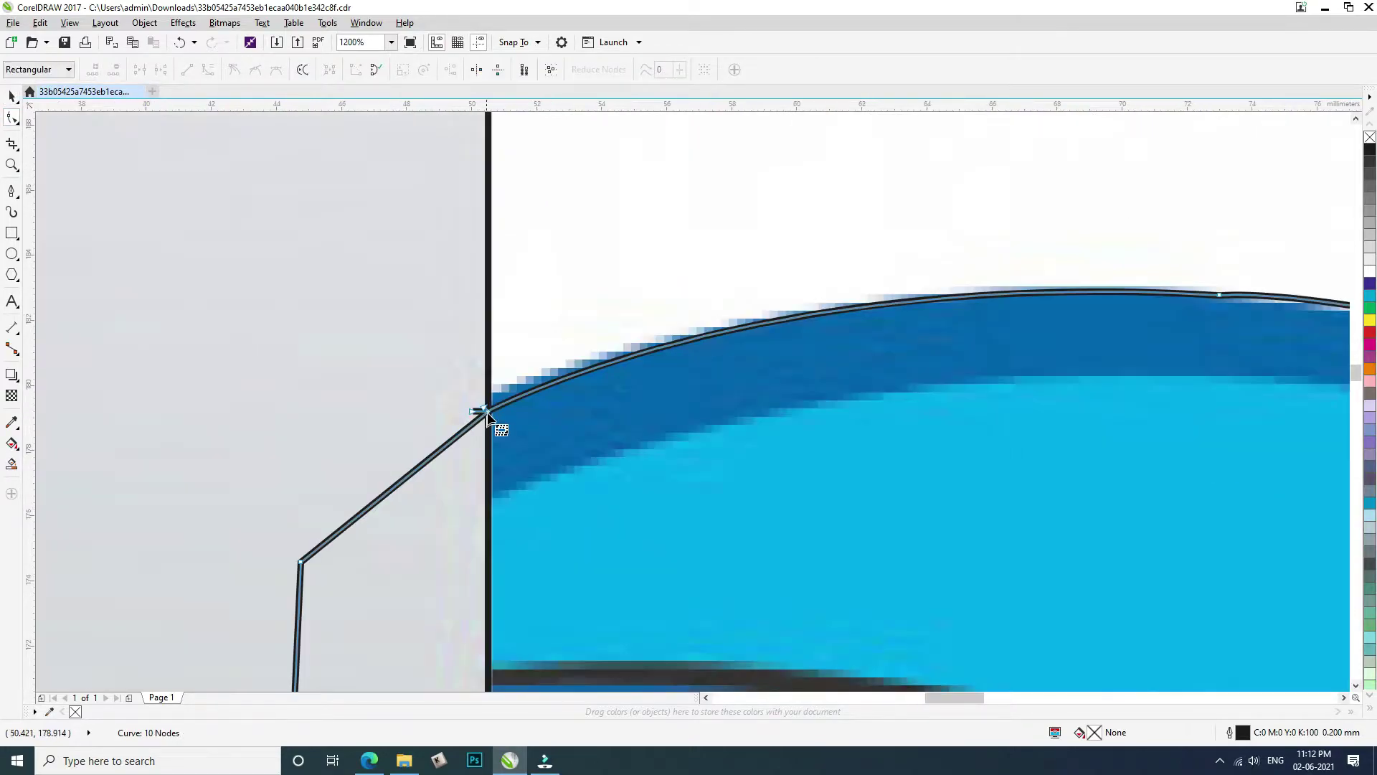
pyautogui.moveTo(486, 415); pyautogui.dragTo(413, 462)
pyautogui.hotkey('ctrl', 'z')
pyautogui.moveTo(475, 410)
pyautogui.mouseDown()
pyautogui.moveTo(418, 462)
pyautogui.moveTo(502, 452)
pyautogui.moveTo(487, 411)
pyautogui.mouseUp()
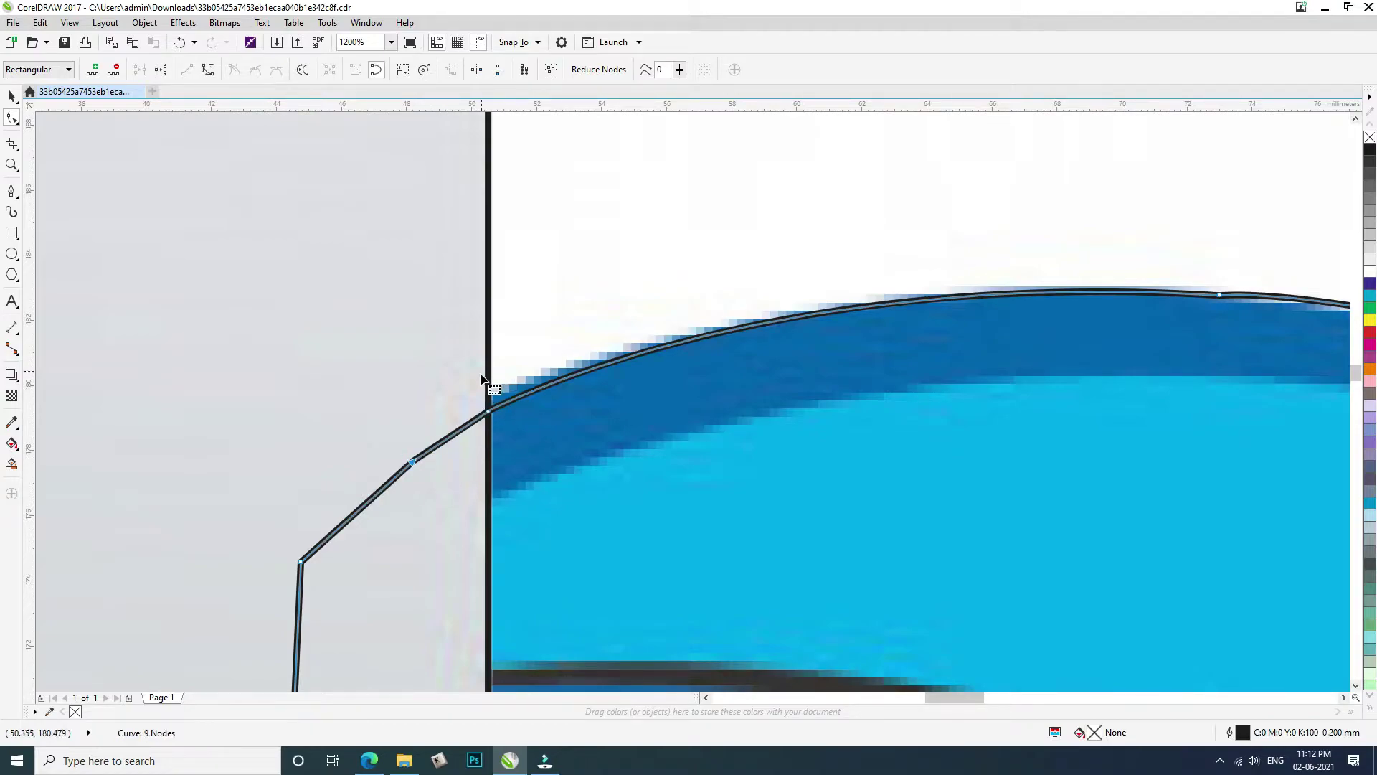
pyautogui.scroll(-2, 477, 393)
pyautogui.press('space')
pyautogui.click(197, 484)
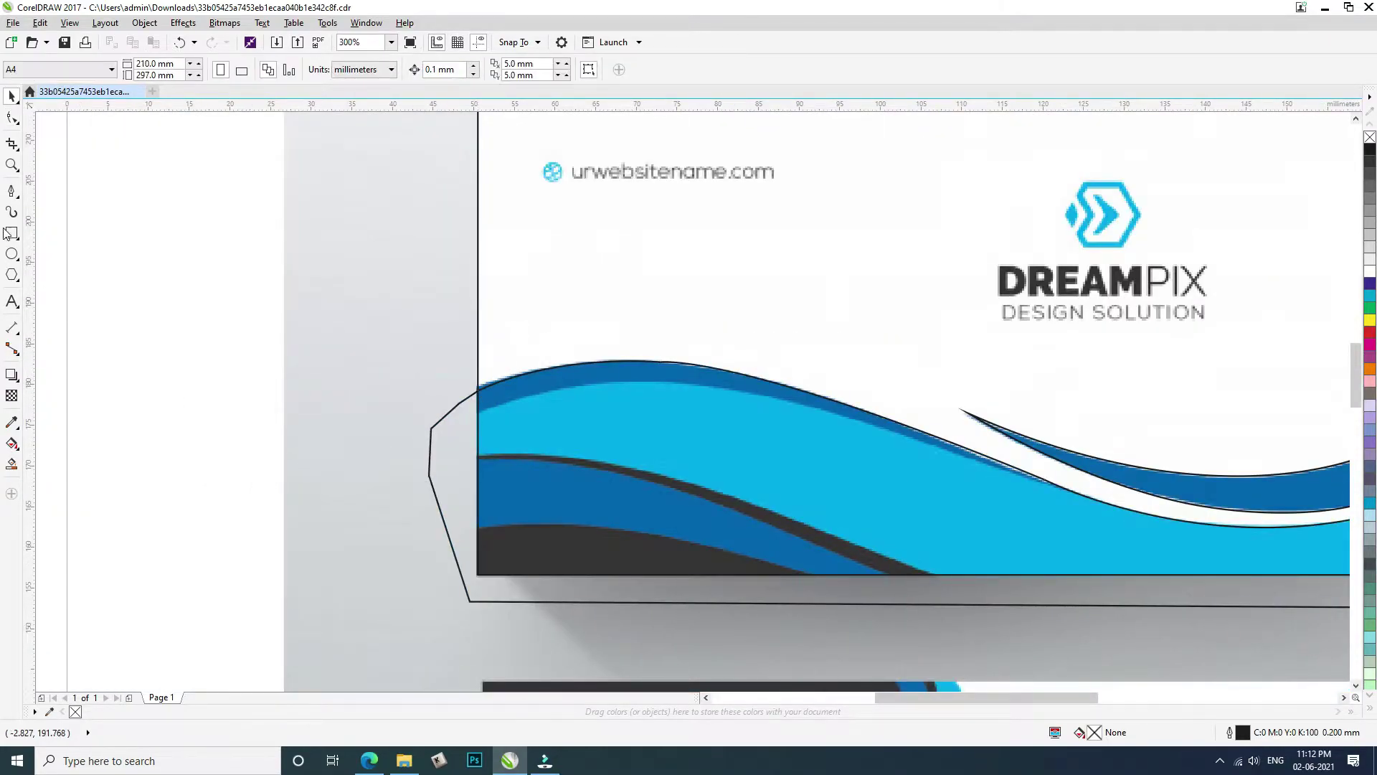
# Draw a closed Pen outline along the light blue wave's upper edge, enclosing the dark blue band above it, about 88 by 20 mm
pyautogui.click(8, 194)
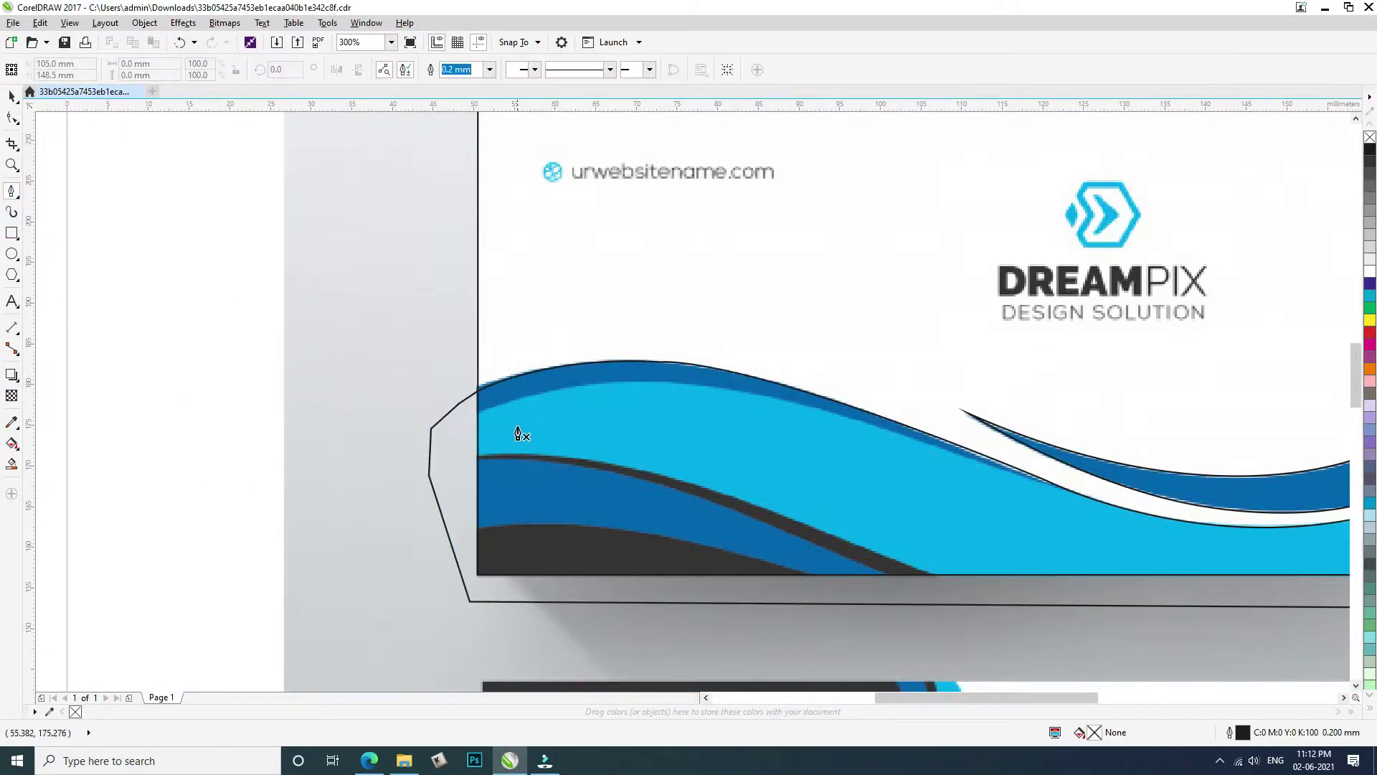
pyautogui.click(476, 421)
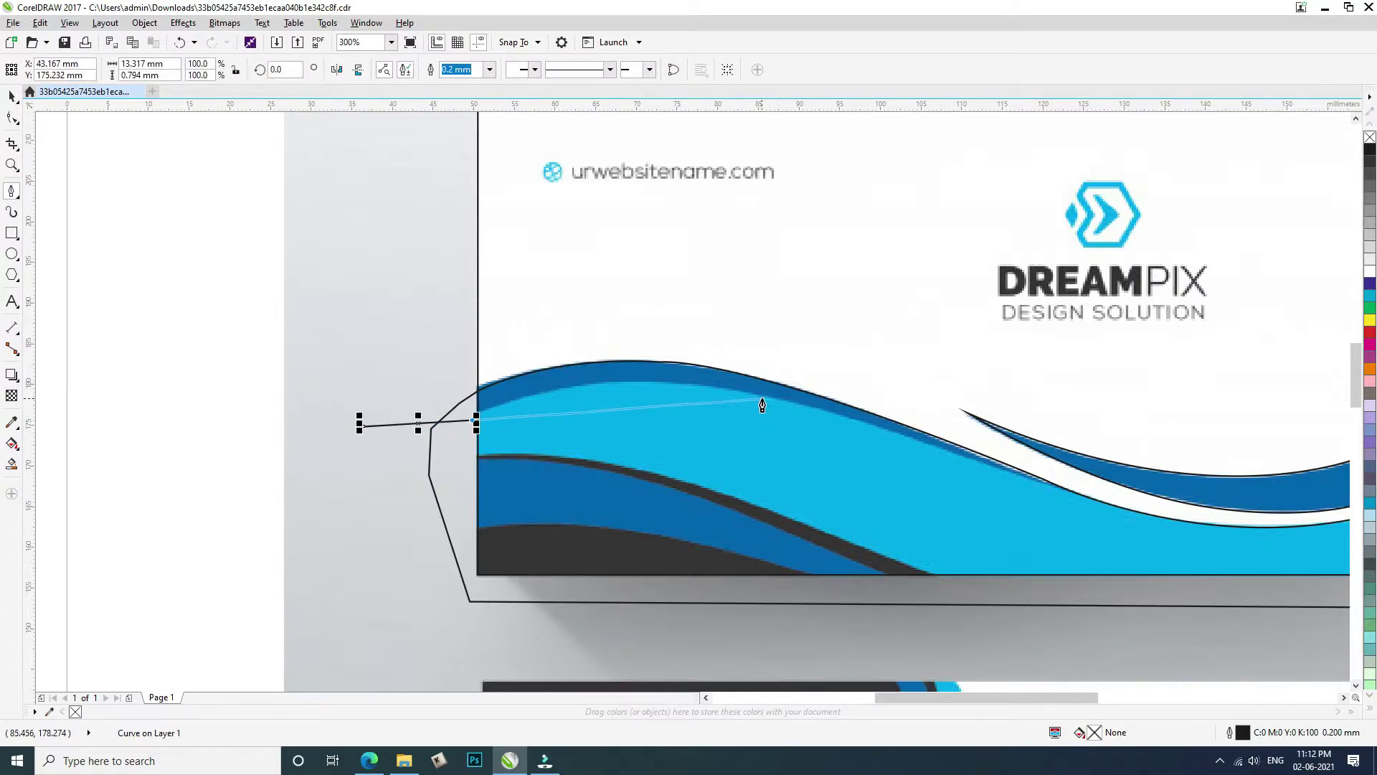
pyautogui.moveTo(759, 395); pyautogui.dragTo(950, 439)
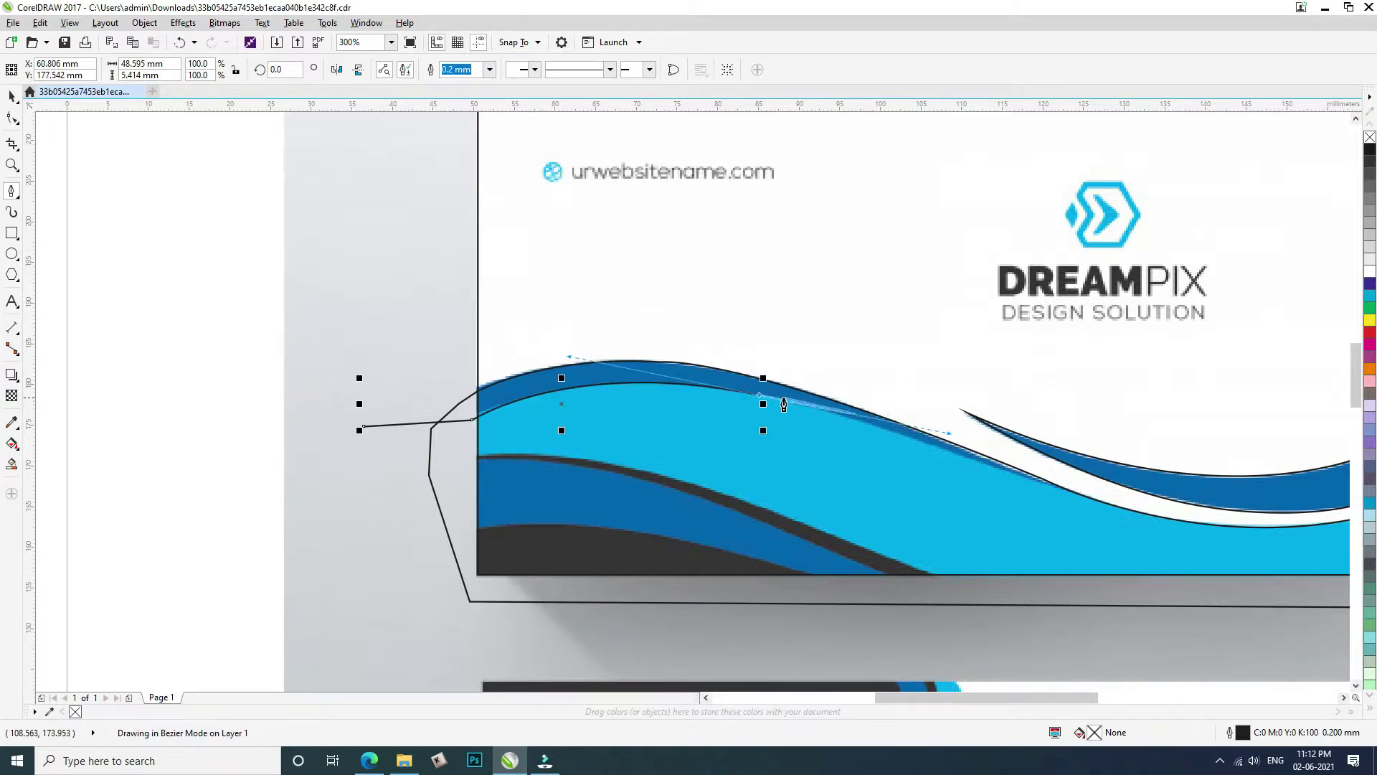
pyautogui.moveTo(1064, 489); pyautogui.dragTo(1140, 526)
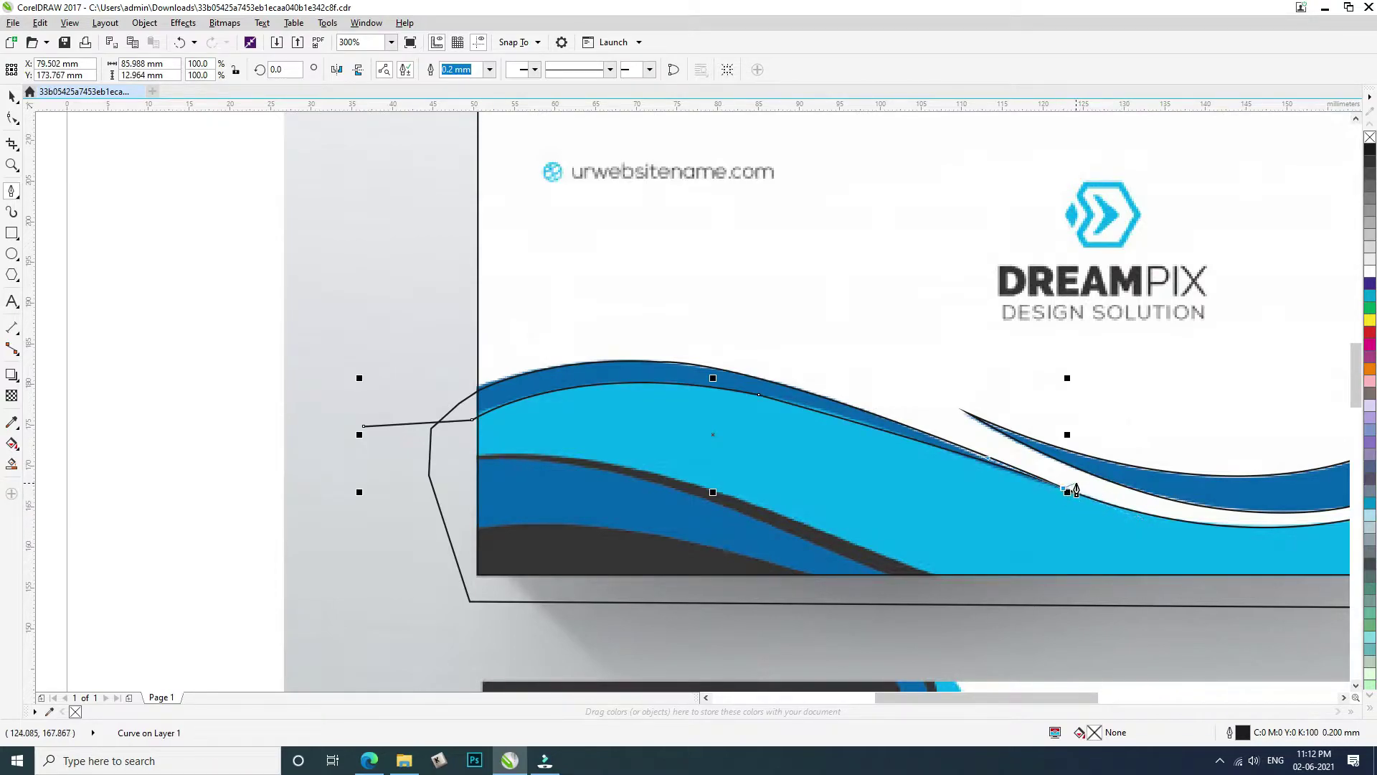
pyautogui.click(628, 325)
pyautogui.click(468, 325)
pyautogui.click(404, 358)
pyautogui.click(364, 425)
pyautogui.press('space')
# Intersect the band outline with the large wave outline to create the dark blue band shape
pyautogui.keyDown('shift'); pyautogui.click(541, 217); pyautogui.keyUp('shift')
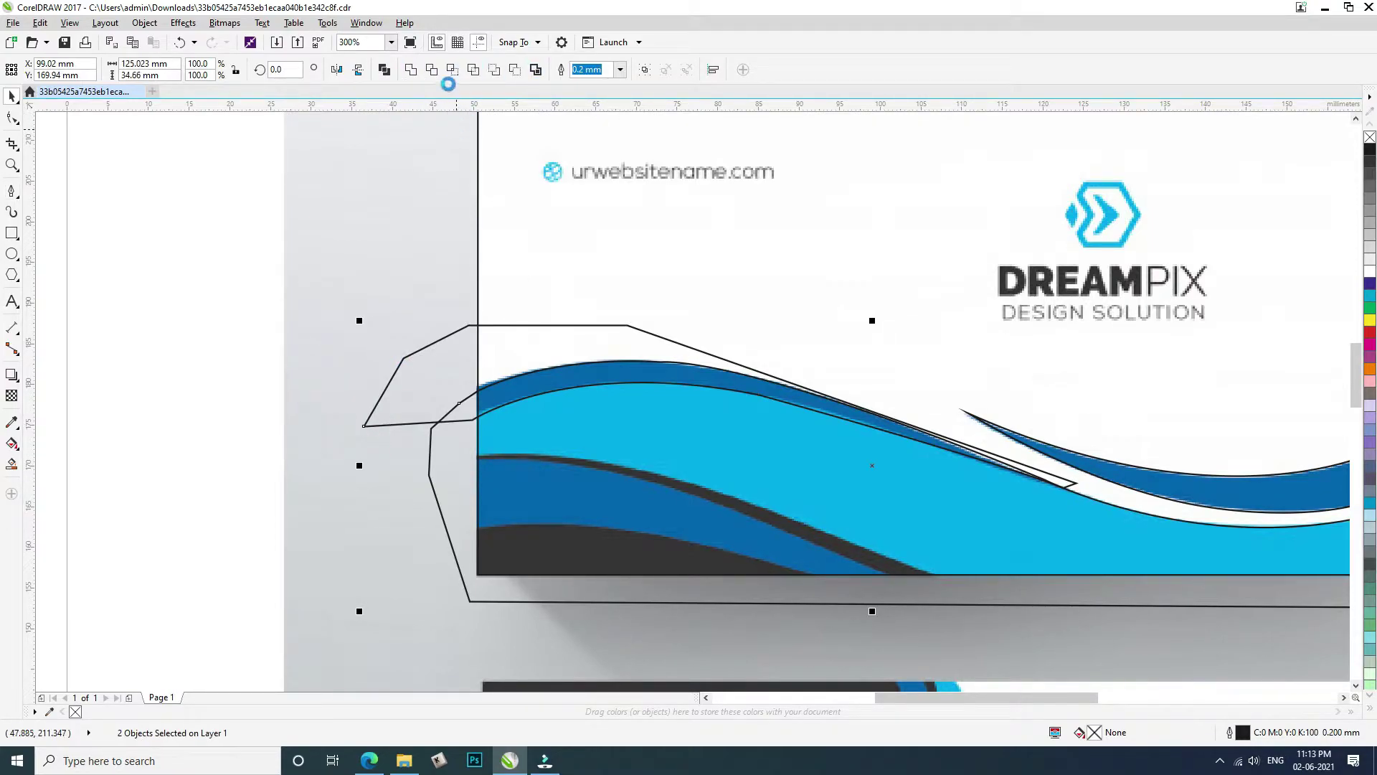
pyautogui.click(452, 72)
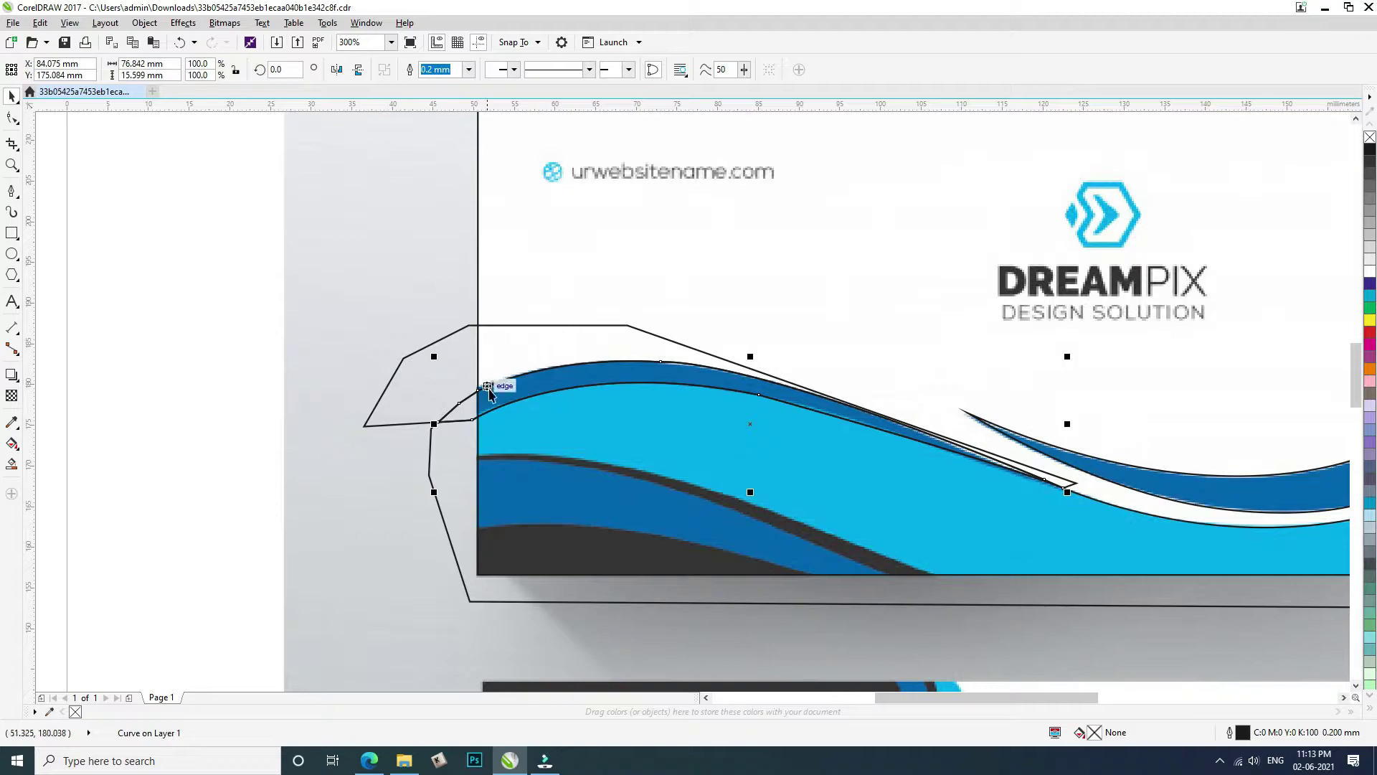
pyautogui.click(230, 393)
# Delete the leftover outline used for the intersection, keeping the dark blue band shape in its original place
pyautogui.moveTo(590, 386); pyautogui.dragTo(611, 231)
pyautogui.hotkey('ctrl', 'z')
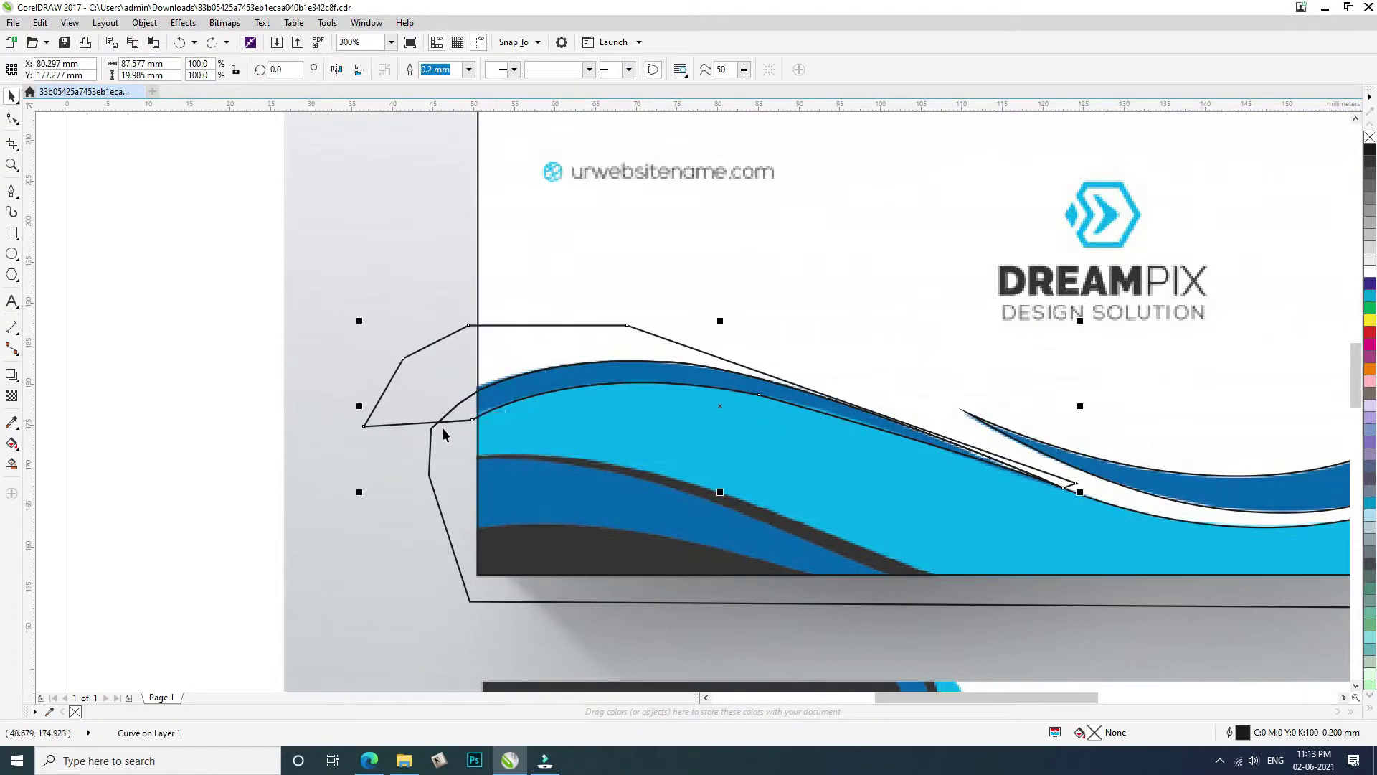
pyautogui.press('Delete')
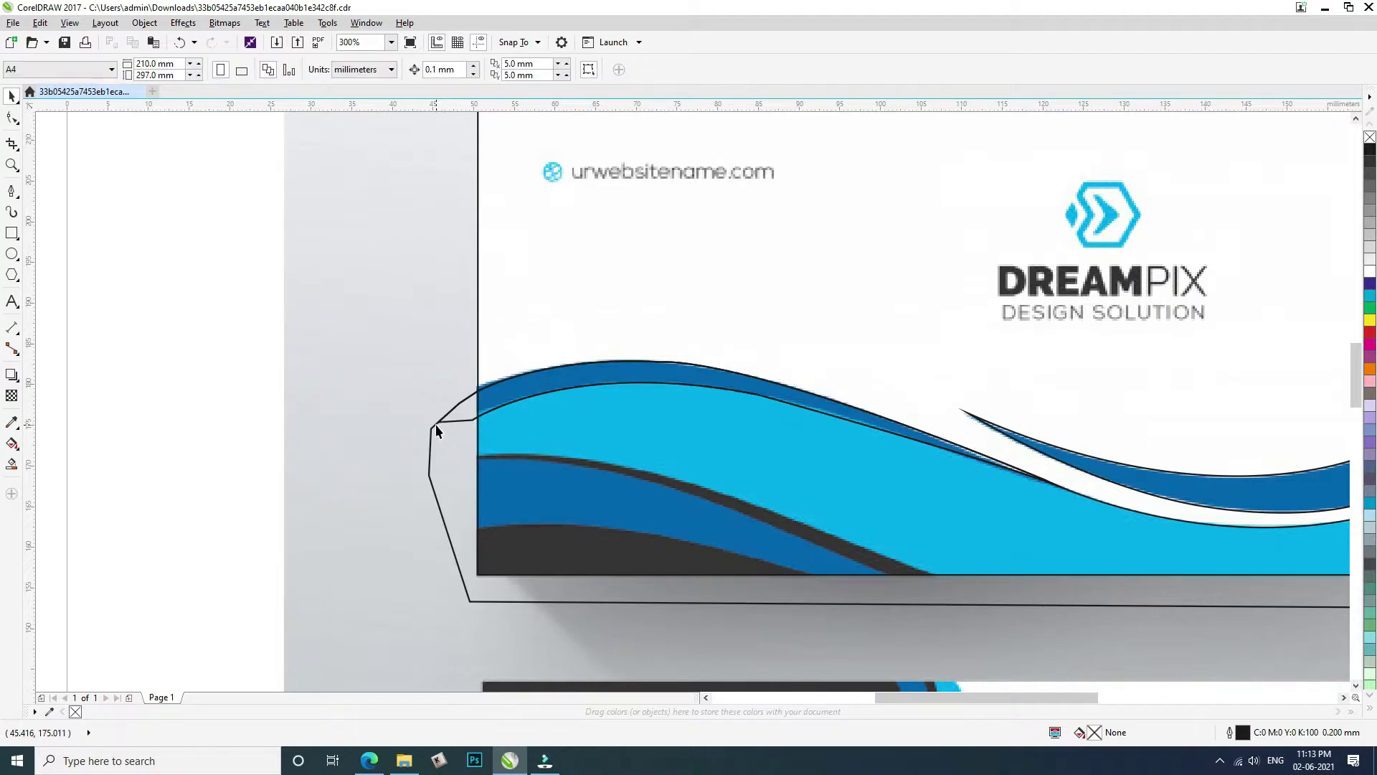
pyautogui.moveTo(458, 421); pyautogui.dragTo(457, 307)
pyautogui.hotkey('ctrl', 'z')
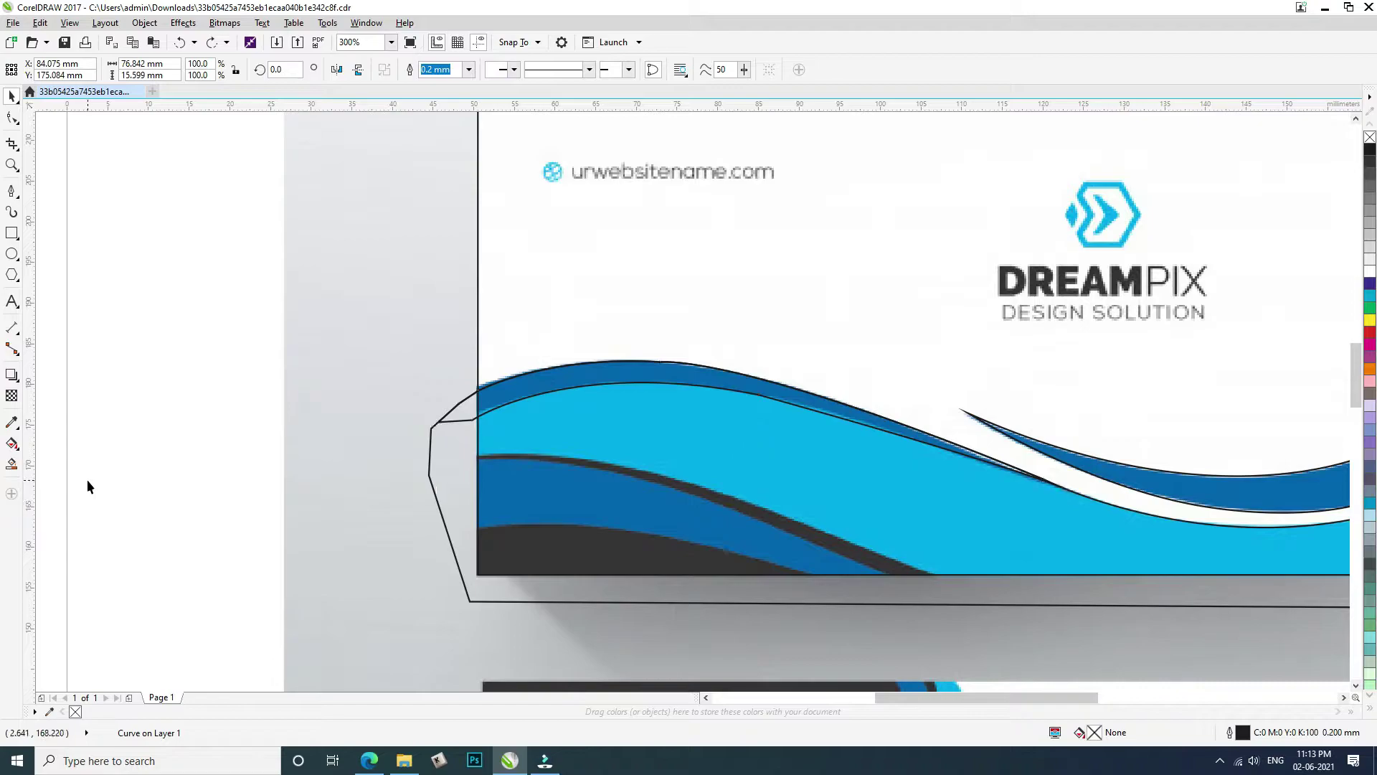
# Draw a closed Pen outline around the lower dark blue band, extending past the card's left and bottom edges, about 66 by 16 mm
pyautogui.click(87, 486)
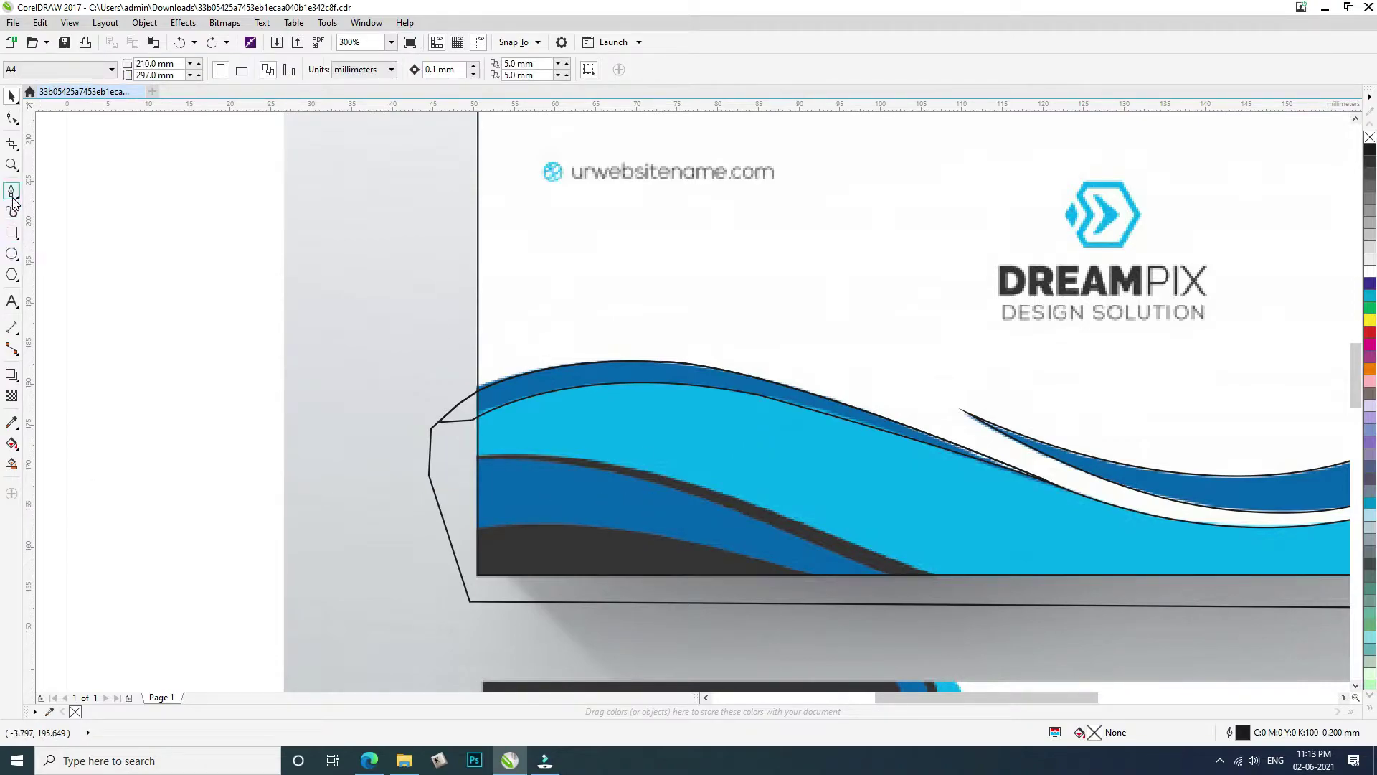
pyautogui.click(12, 198)
pyautogui.click(385, 459)
pyautogui.click(434, 459)
pyautogui.click(483, 459)
pyautogui.moveTo(906, 589); pyautogui.dragTo(1204, 660)
pyautogui.click(903, 507)
pyautogui.click(812, 500)
pyautogui.moveTo(470, 454); pyautogui.dragTo(300, 488)
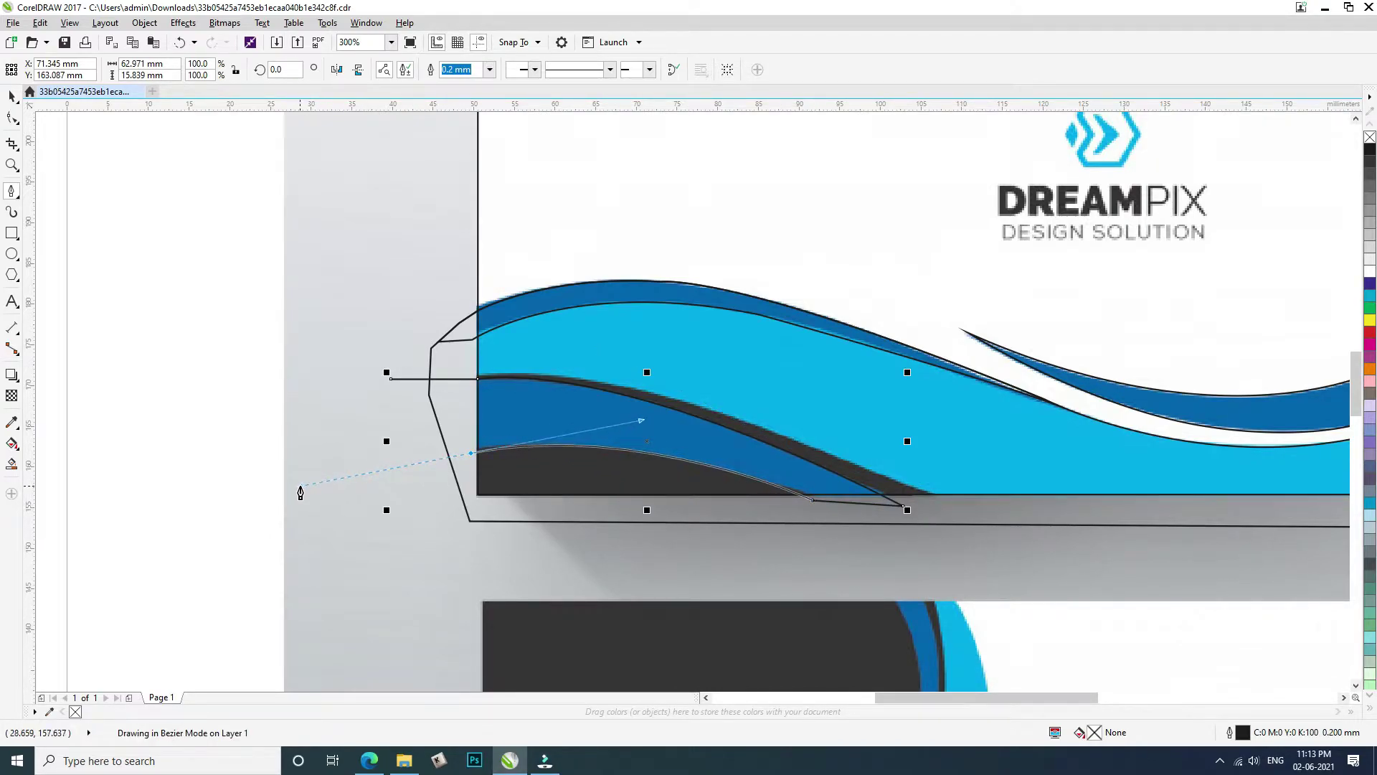
pyautogui.click(368, 430)
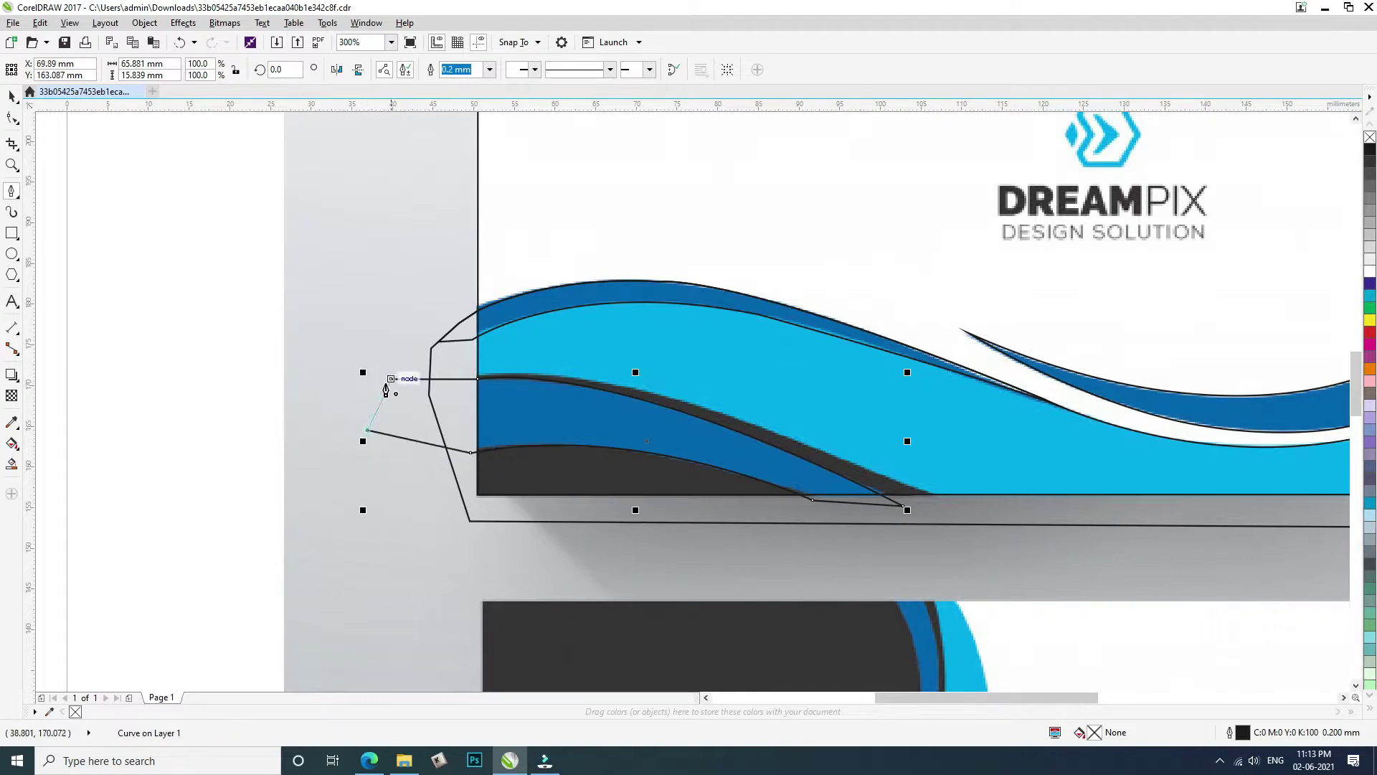
pyautogui.click(391, 379)
# Intersect the lower dark blue band outline with the card rectangle and delete the leftover outline
pyautogui.press('space')
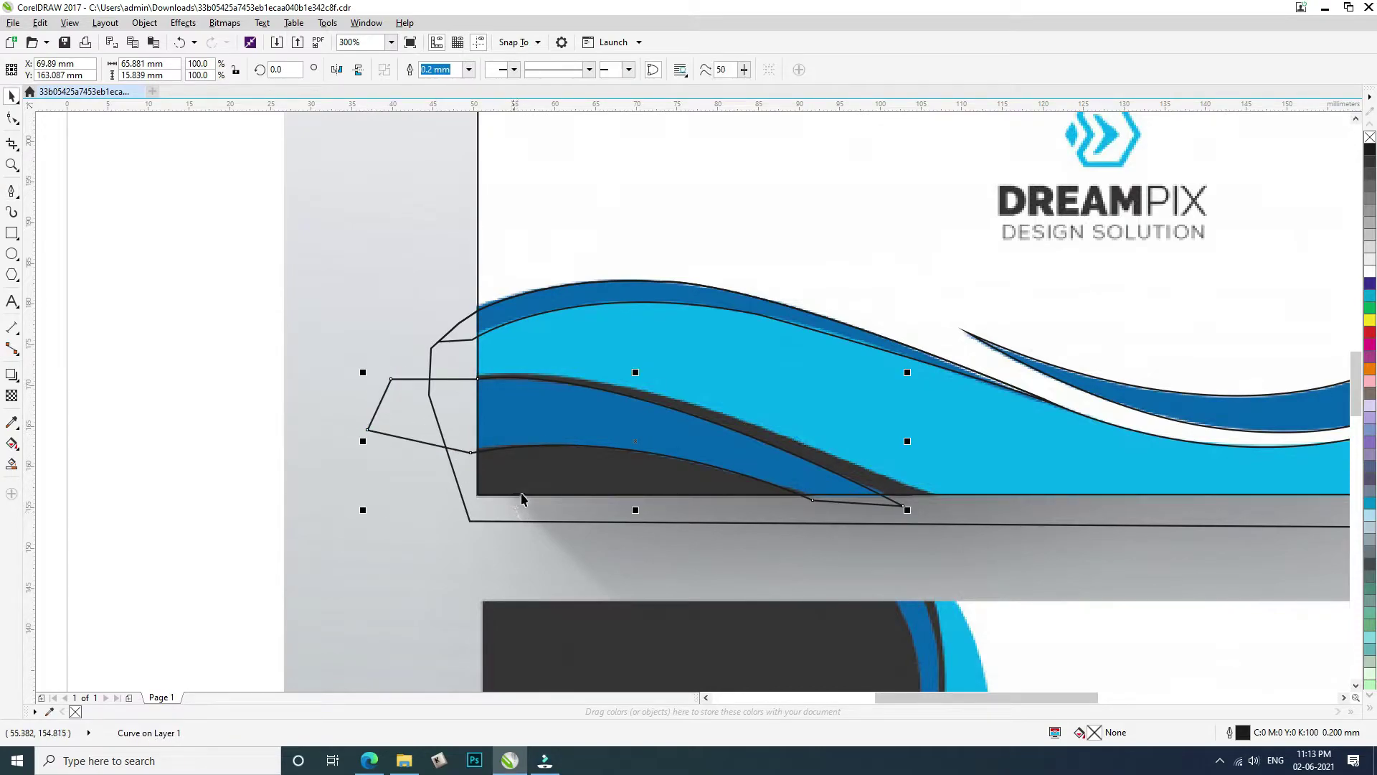
pyautogui.keyDown('shift'); pyautogui.click(584, 231); pyautogui.keyUp('shift')
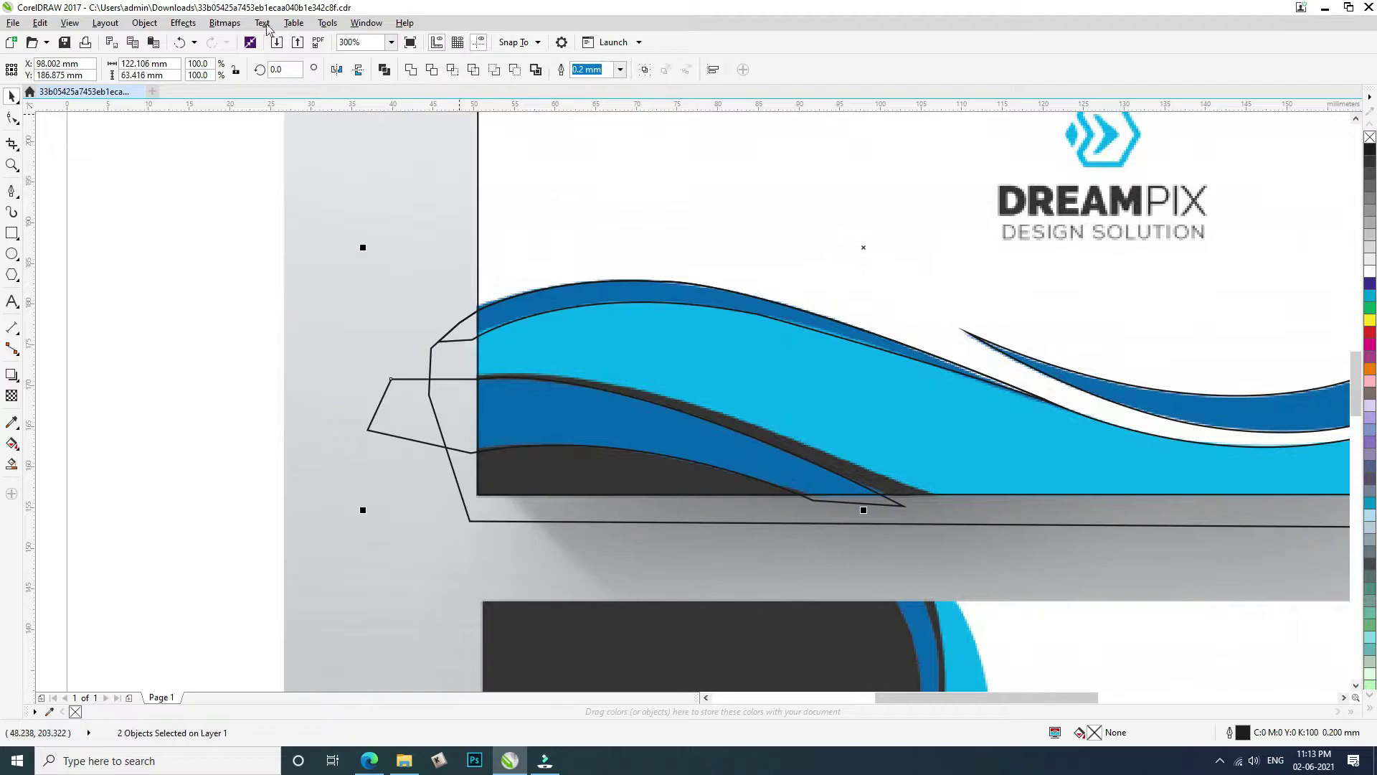
pyautogui.click(452, 69)
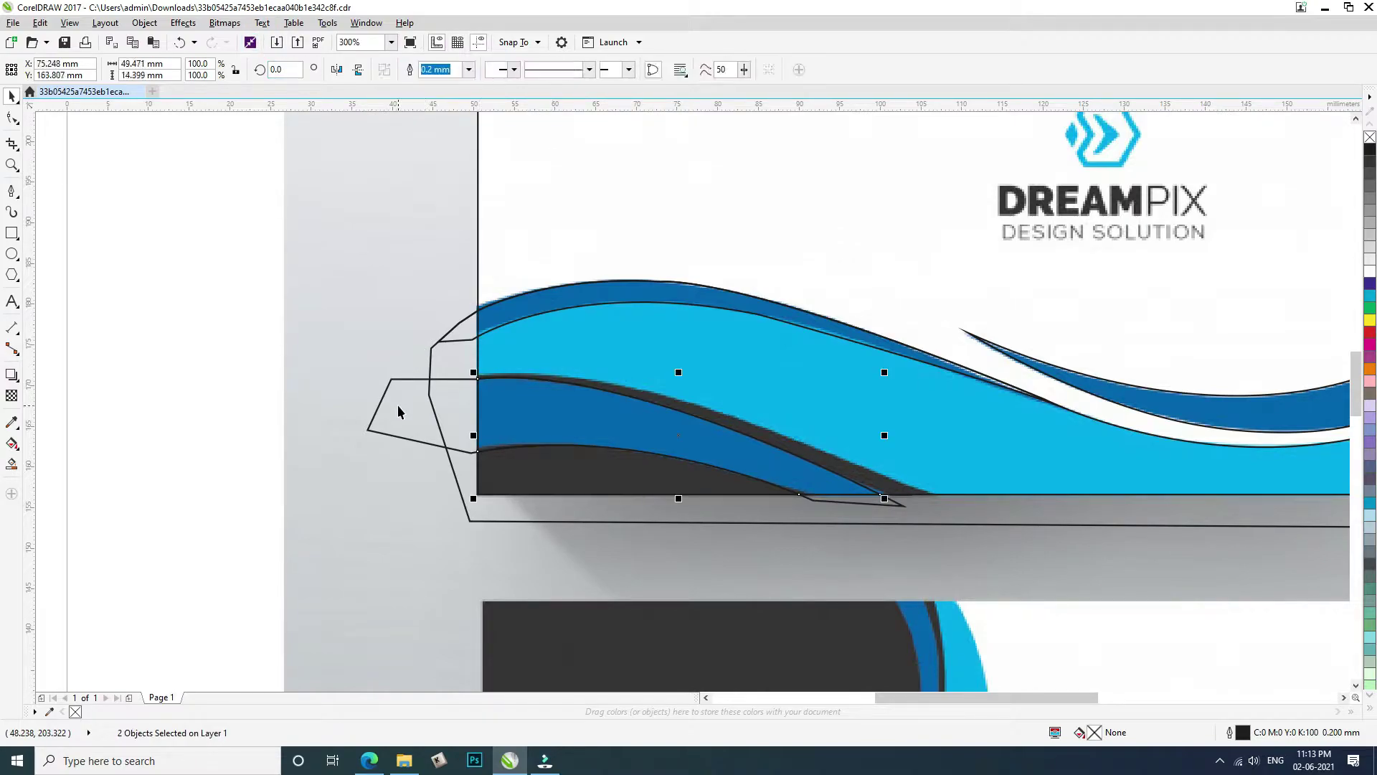
pyautogui.press('Delete')
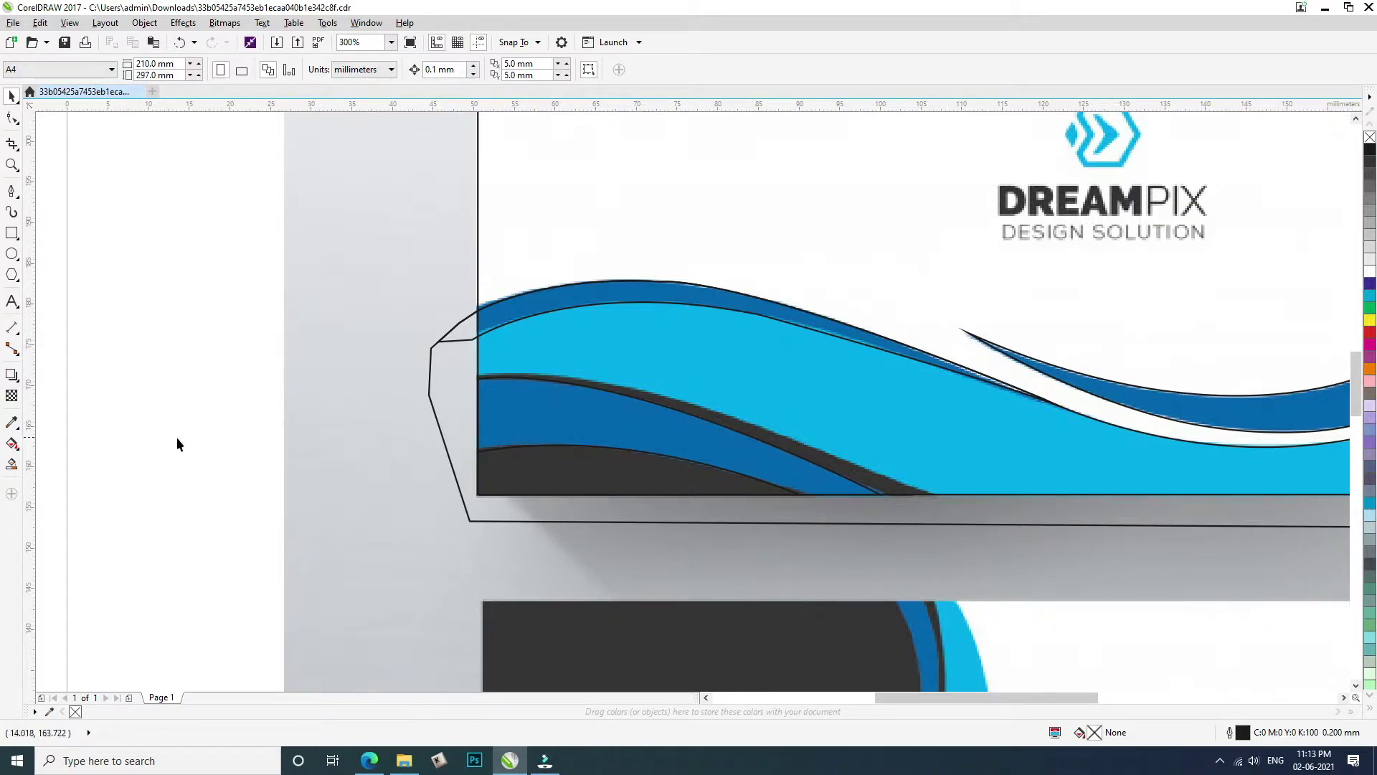
pyautogui.click(11, 195)
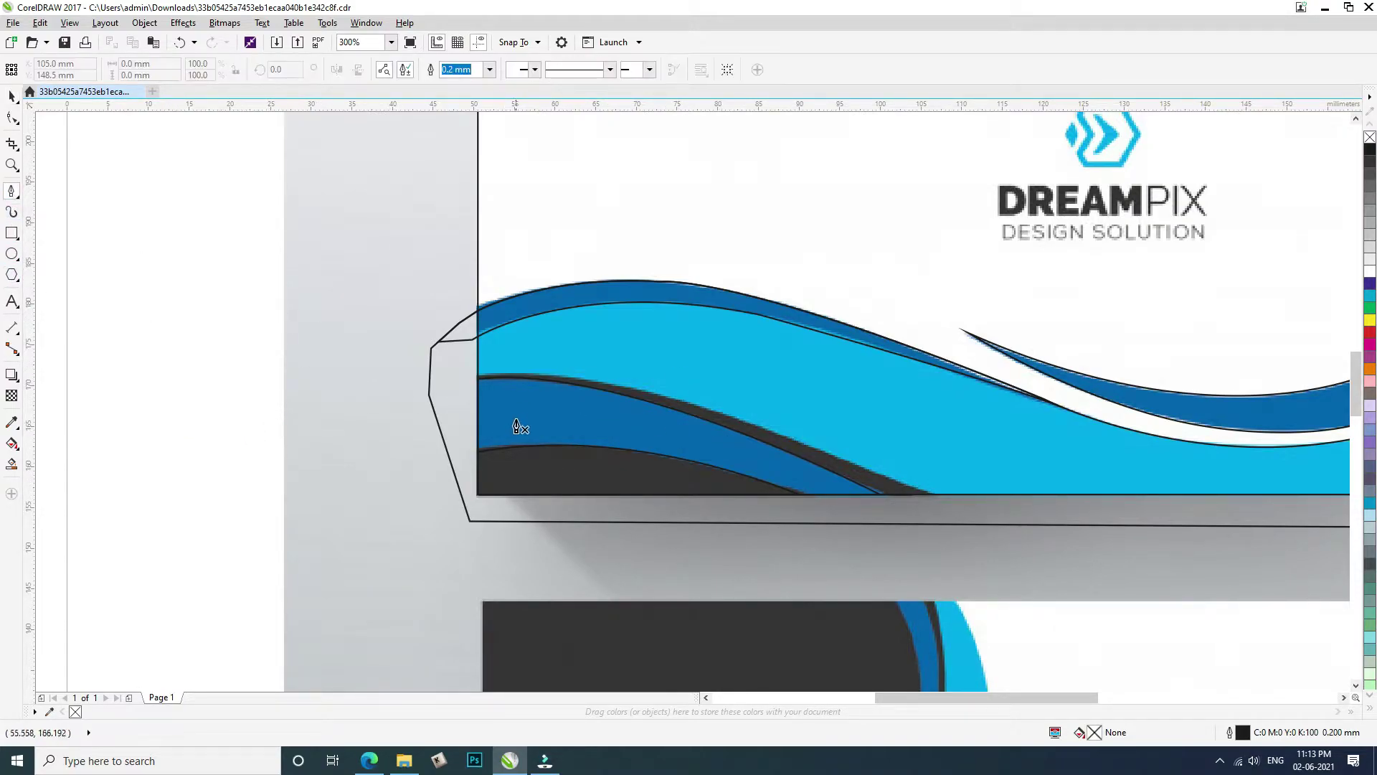
pyautogui.click(481, 379)
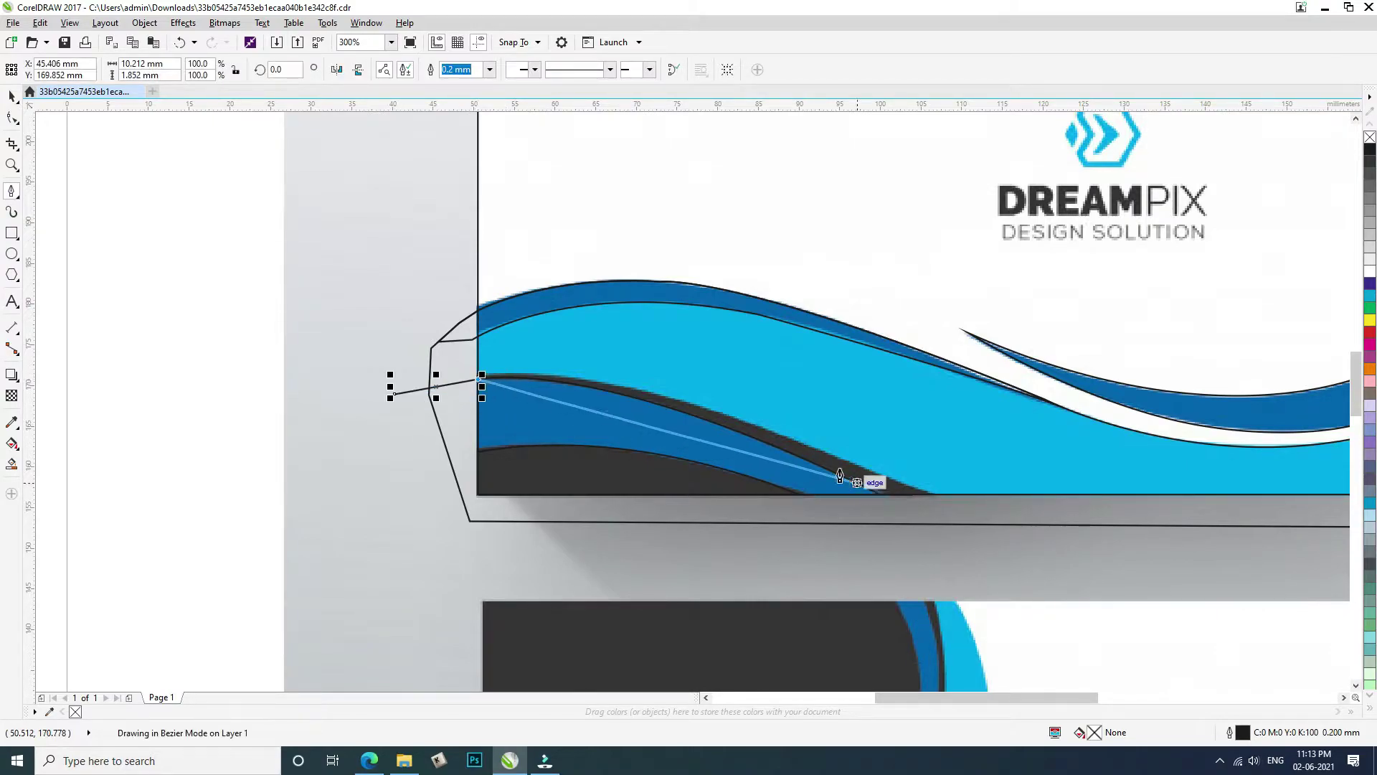
pyautogui.moveTo(739, 419)
pyautogui.mouseDown()
pyautogui.moveTo(870, 483)
pyautogui.moveTo(943, 492)
pyautogui.mouseUp()
pyautogui.press('Escape')
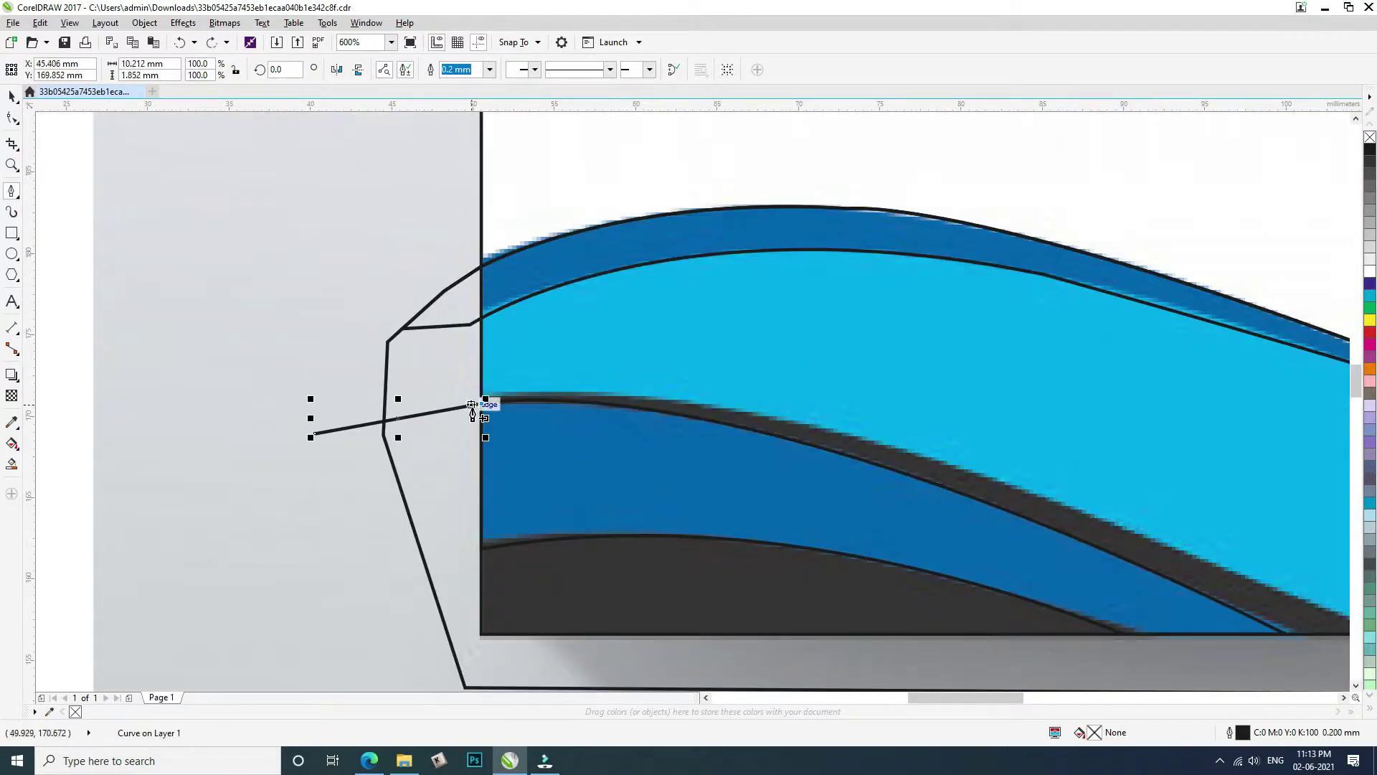
pyautogui.hotkey('ctrl', 'z')
# Draw a closed Pen outline along the dark grey stripe's upper edge, enclosing the card's lower-left corner, about 66 by 16 mm
pyautogui.click(347, 425)
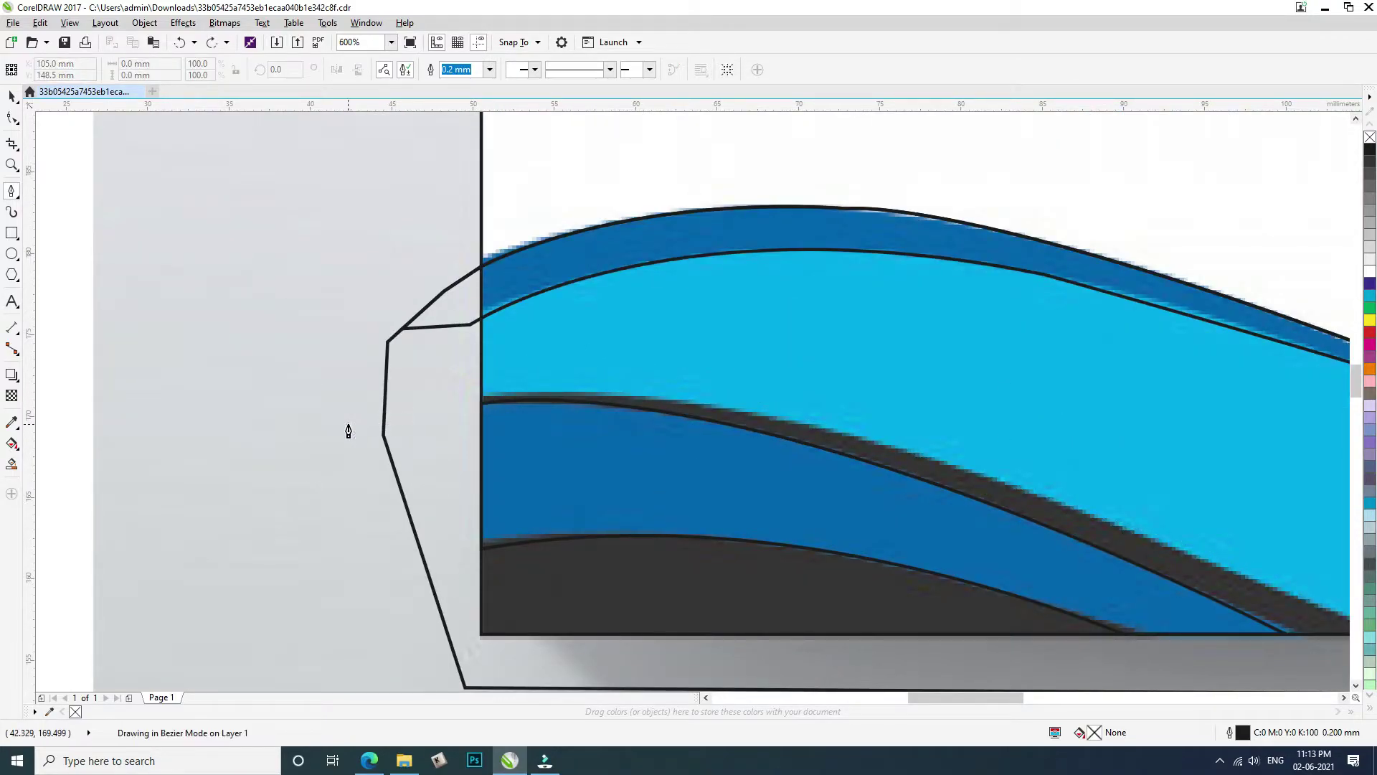
pyautogui.click(482, 394)
pyautogui.moveTo(864, 439); pyautogui.dragTo(1078, 500)
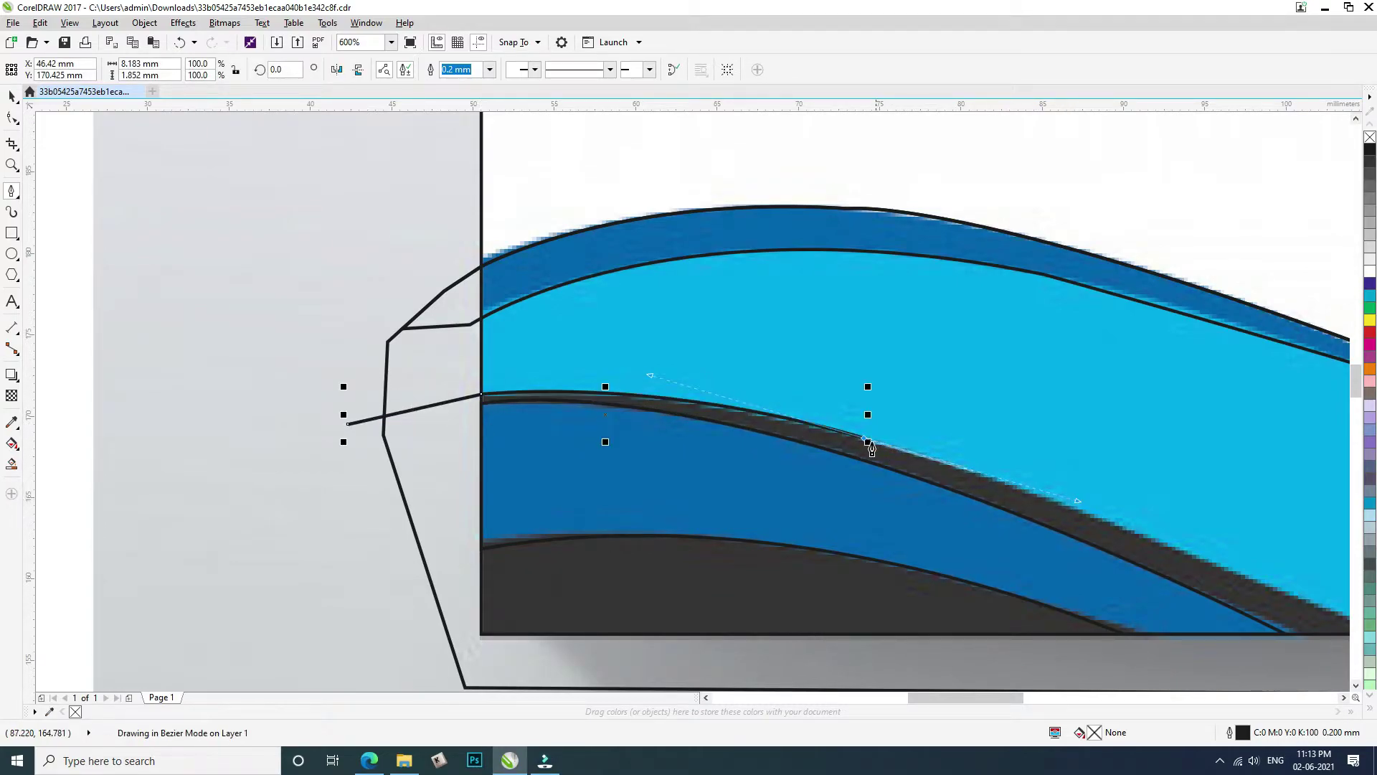
pyautogui.scroll(-2, 673, 392)
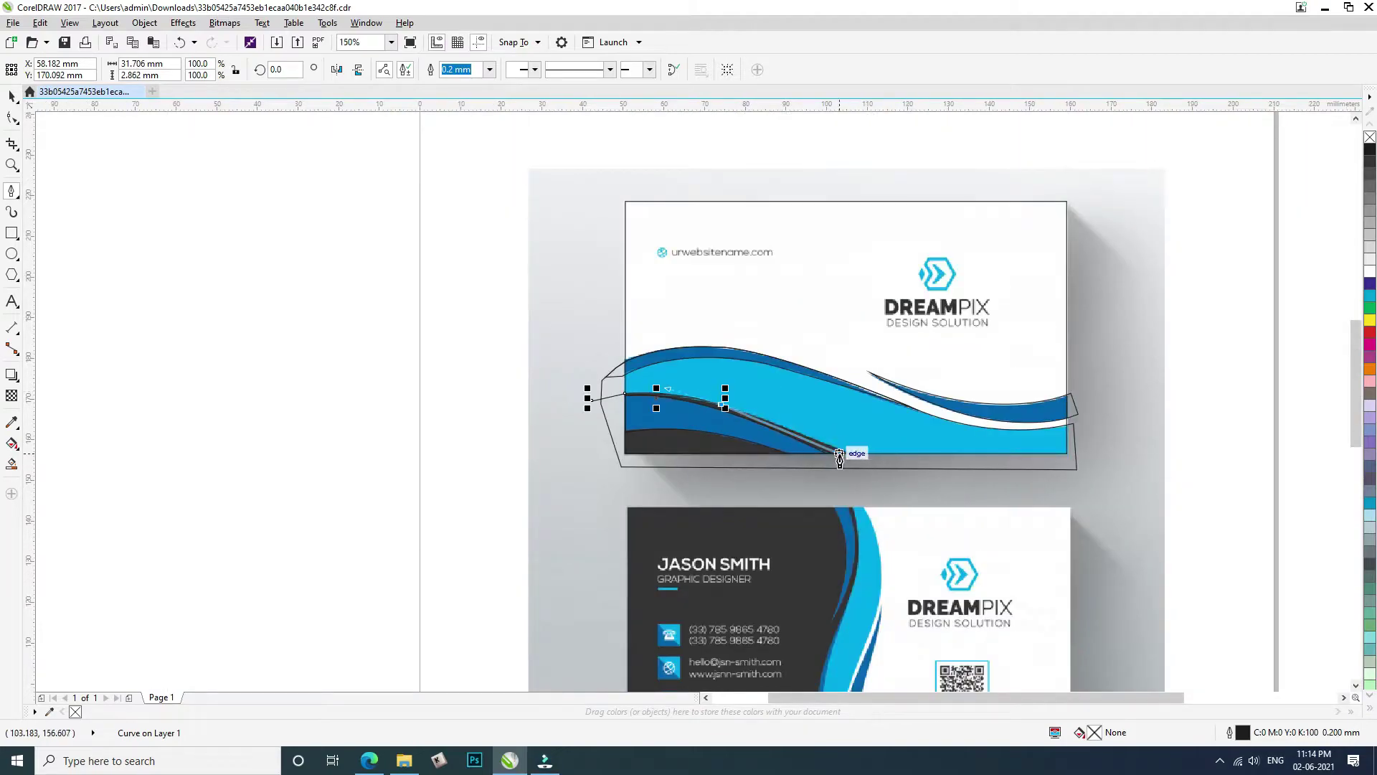
pyautogui.scroll(2, 851, 452)
pyautogui.moveTo(912, 483); pyautogui.dragTo(992, 508)
pyautogui.click(888, 460)
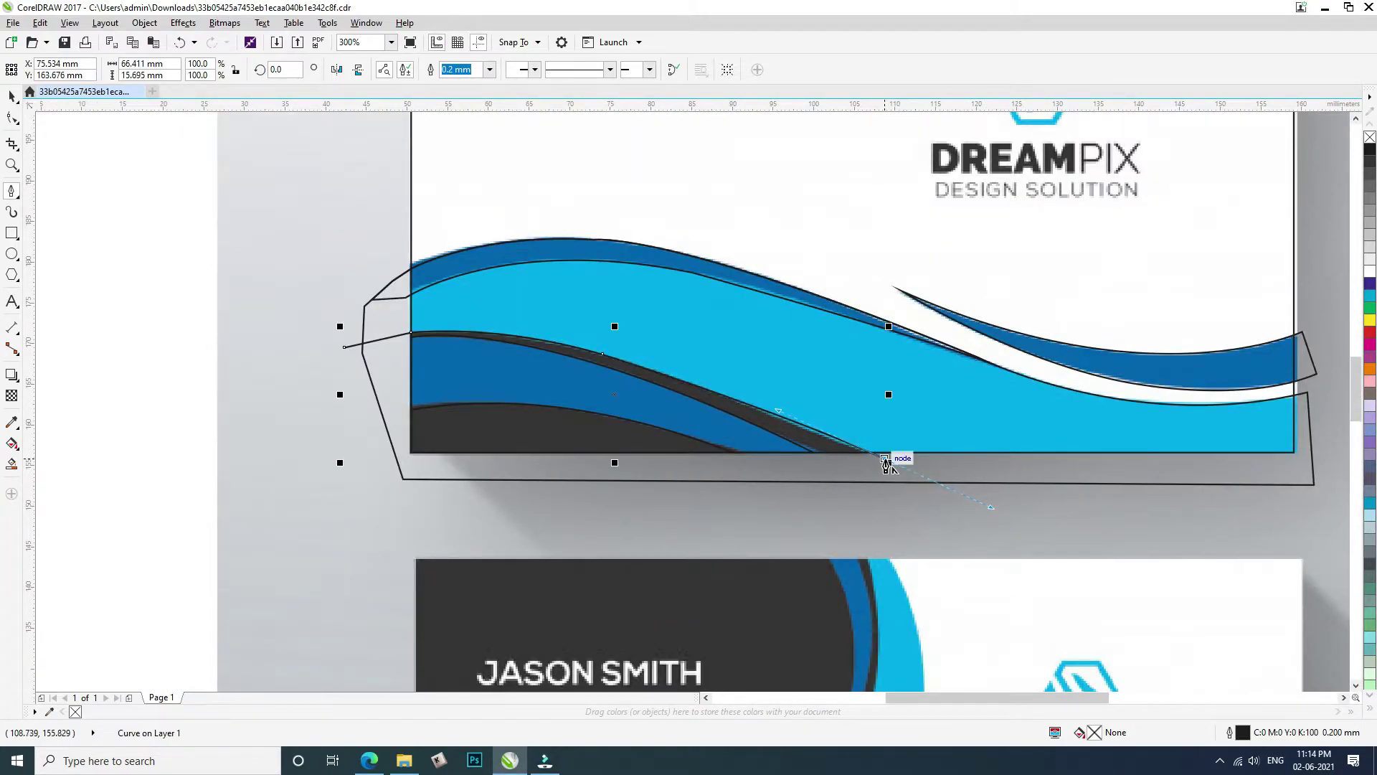
pyautogui.click(348, 464)
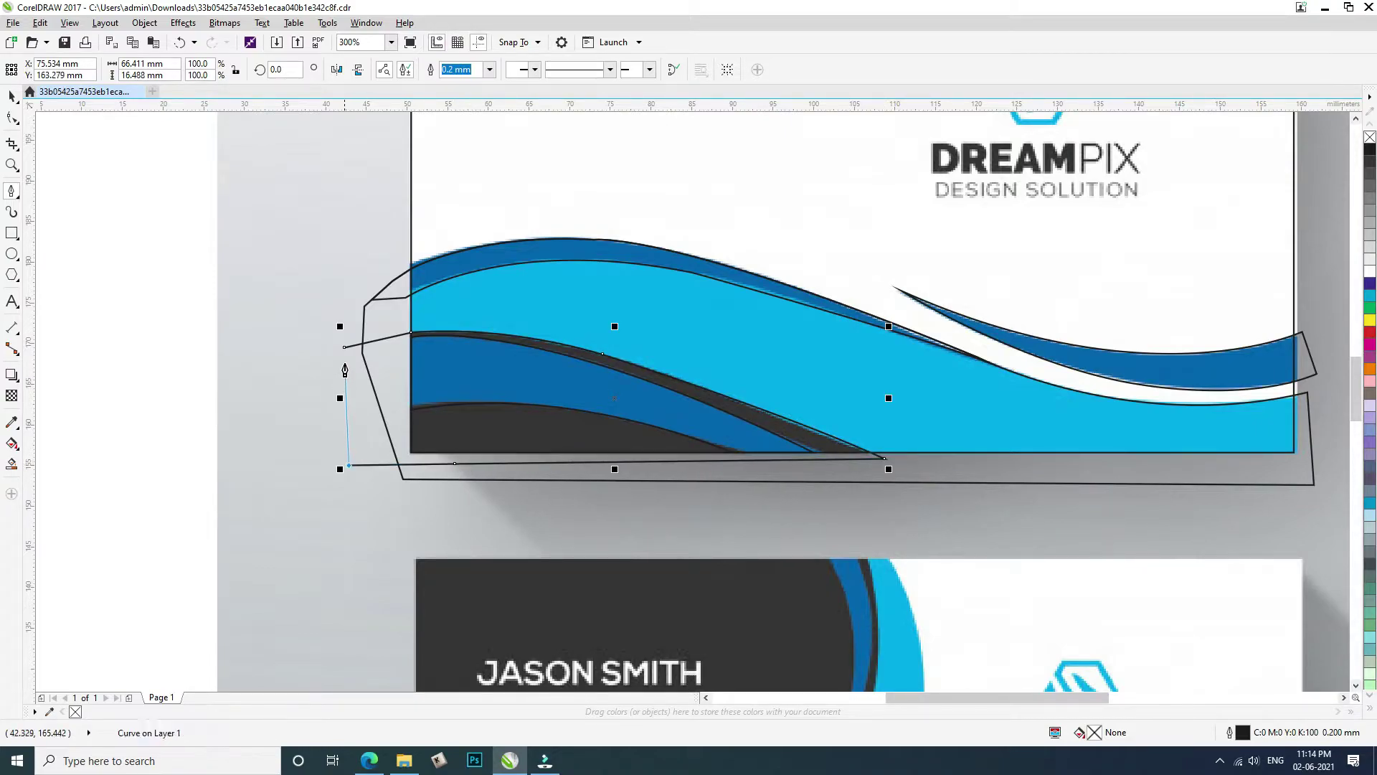
pyautogui.click(345, 347)
# Intersect the dark grey stripe outline with the card rectangle and delete the leftover outline
pyautogui.press('space')
pyautogui.keyDown('shift'); pyautogui.click(470, 218); pyautogui.keyUp('shift')
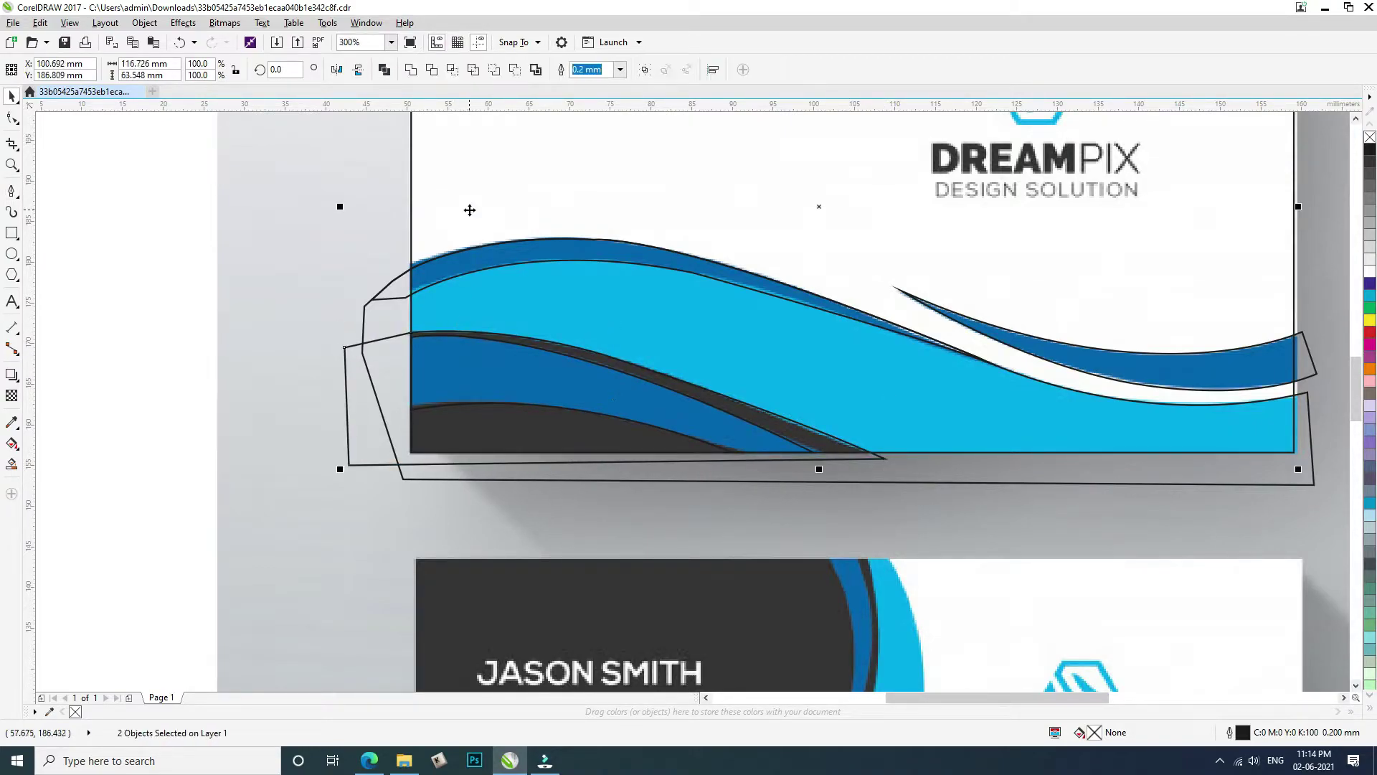
pyautogui.click(452, 72)
pyautogui.click(365, 408)
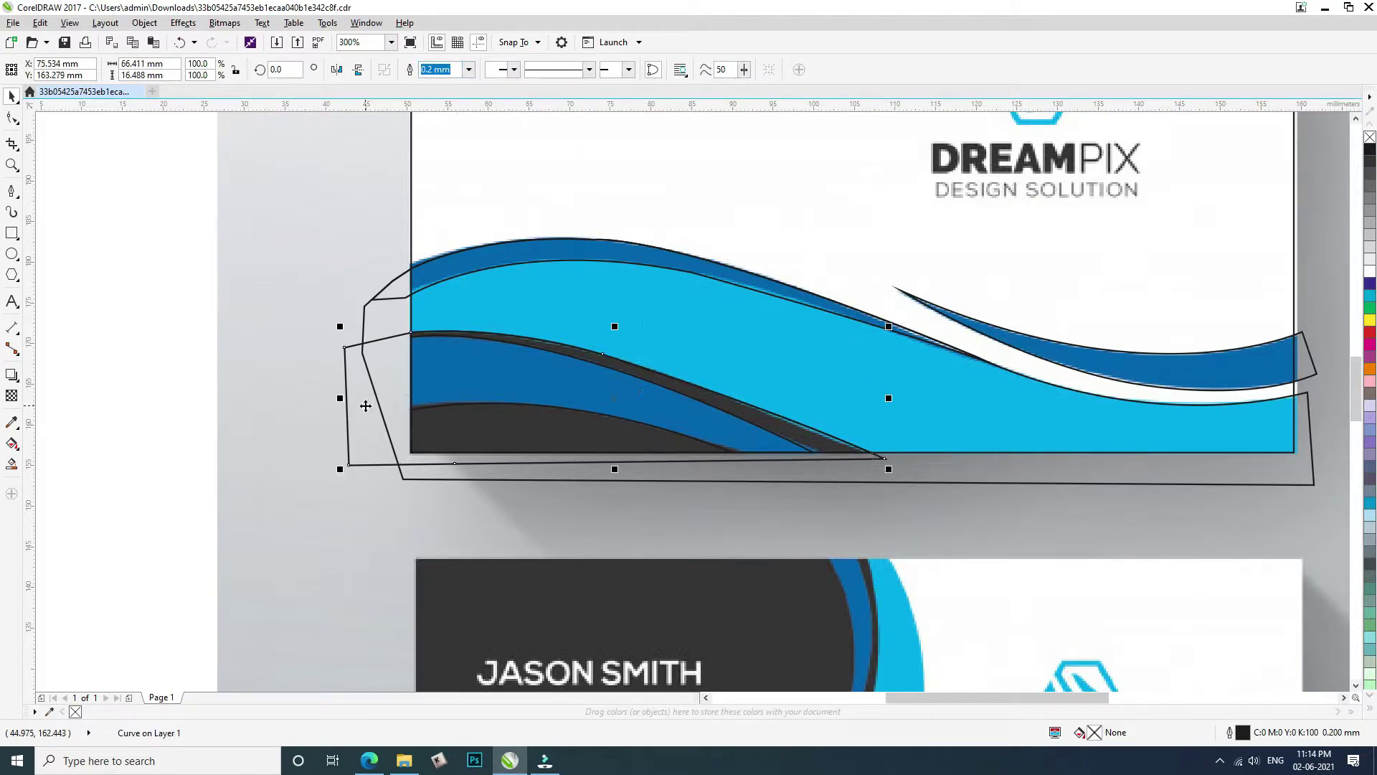
pyautogui.press('Delete')
# Intersect the large wave outline with the card rectangle and delete the original wave outline
pyautogui.click(397, 342)
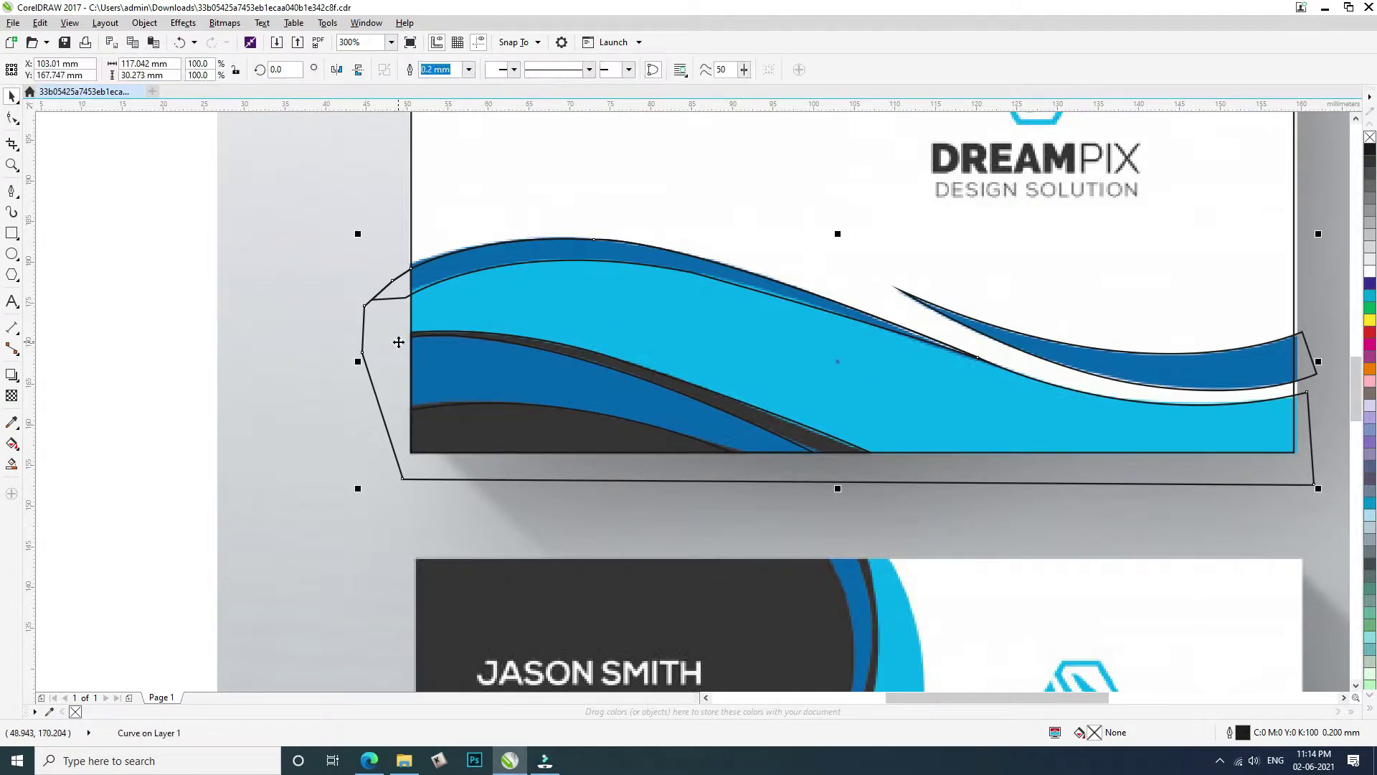
pyautogui.moveTo(544, 265); pyautogui.dragTo(540, 341)
pyautogui.keyDown('shift'); pyautogui.click(517, 223); pyautogui.keyUp('shift')
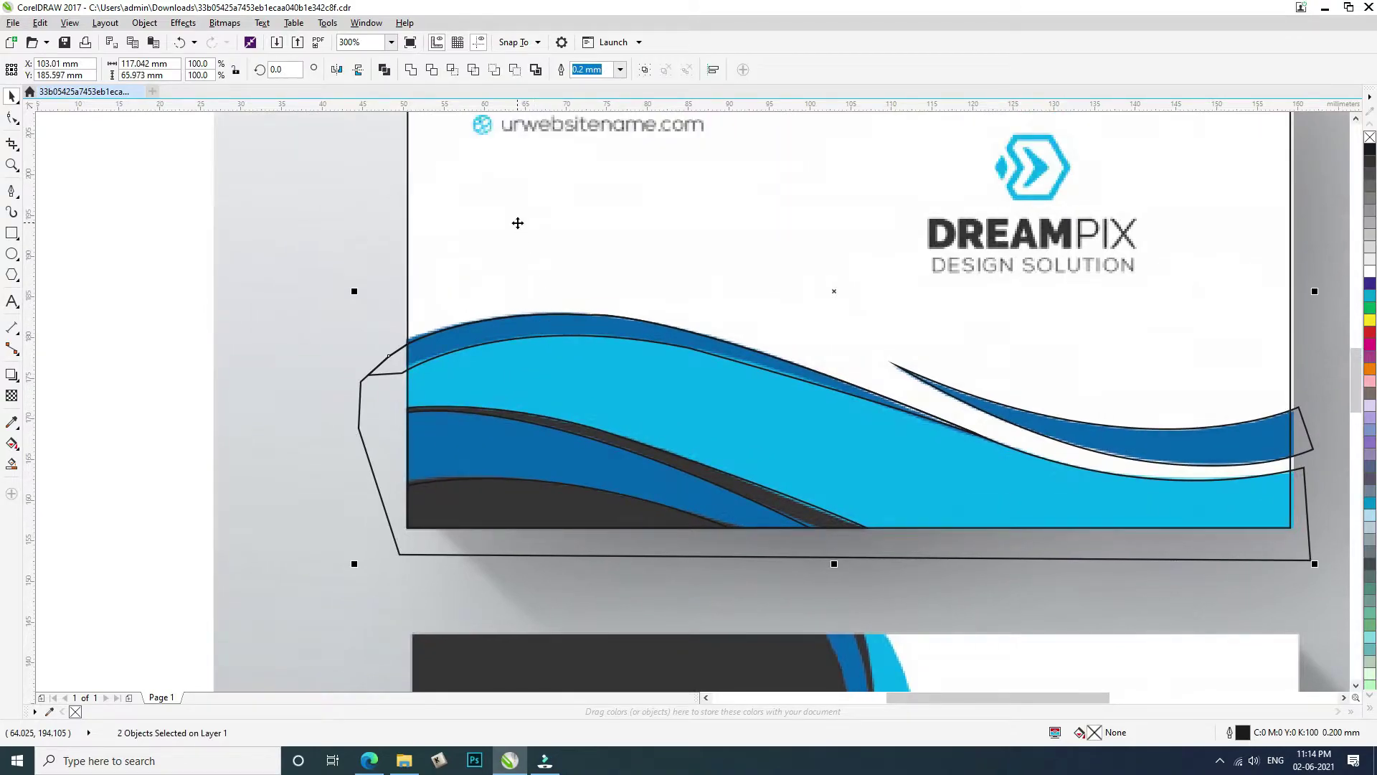
pyautogui.click(453, 70)
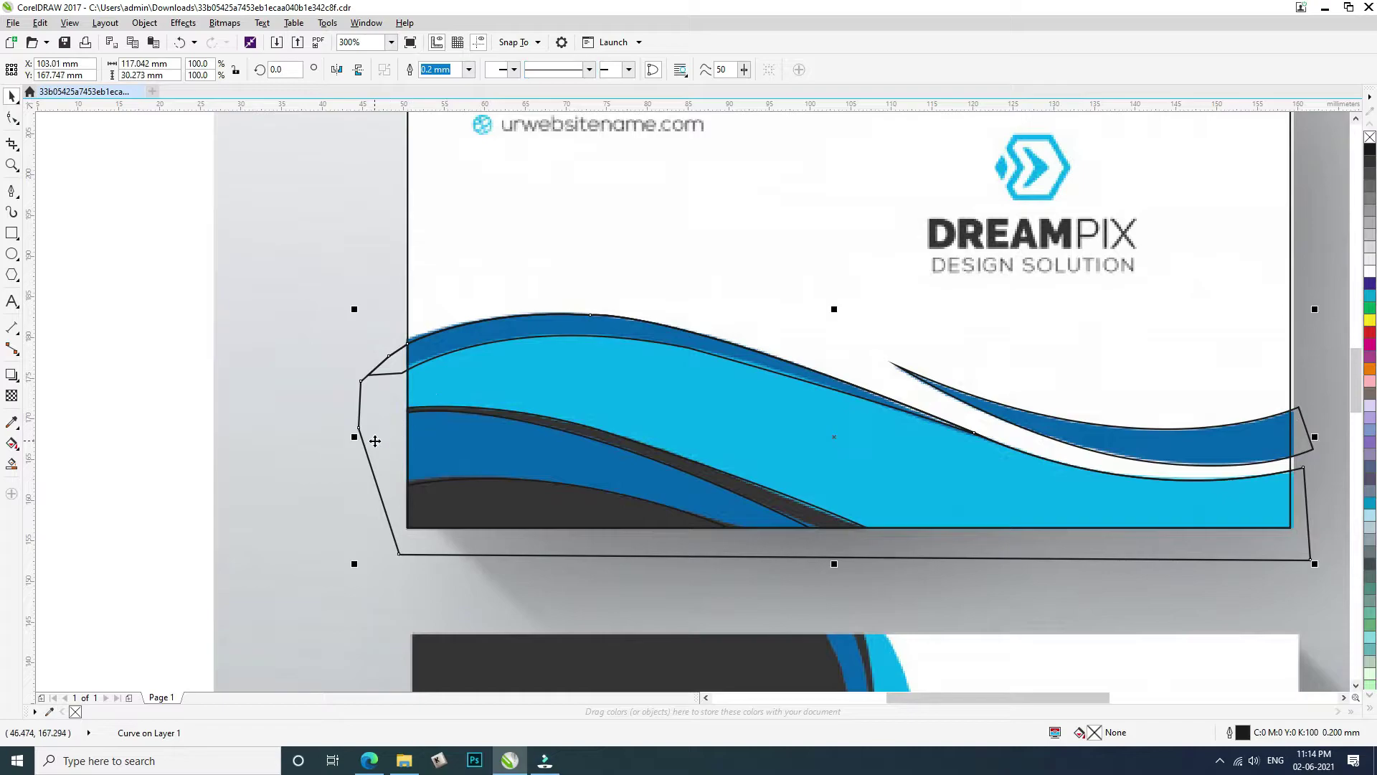
pyautogui.press('Delete')
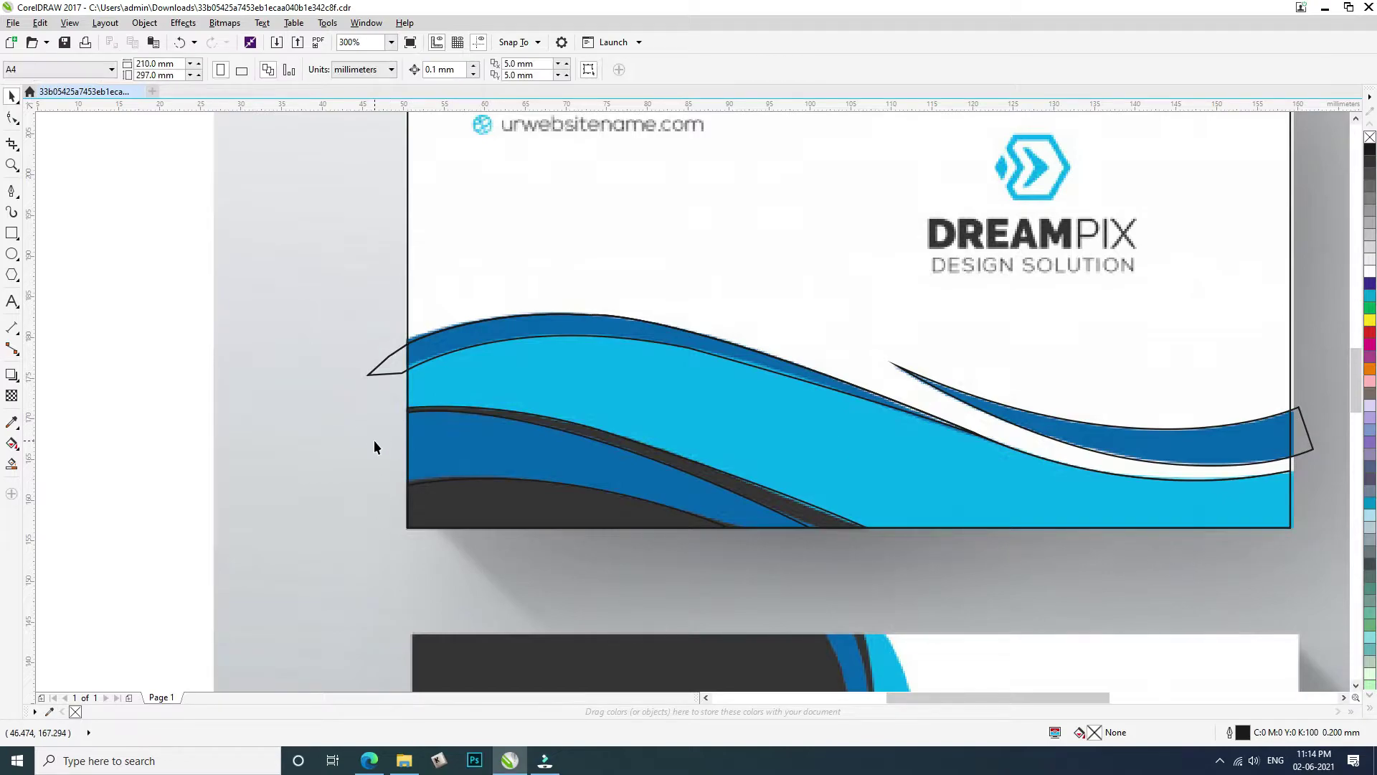
# Intersect the upper-left dark blue band with the card rectangle and delete the leftover piece beyond the card
pyautogui.click(403, 371)
pyautogui.keyDown('shift'); pyautogui.click(459, 279); pyautogui.keyUp('shift')
pyautogui.click(449, 73)
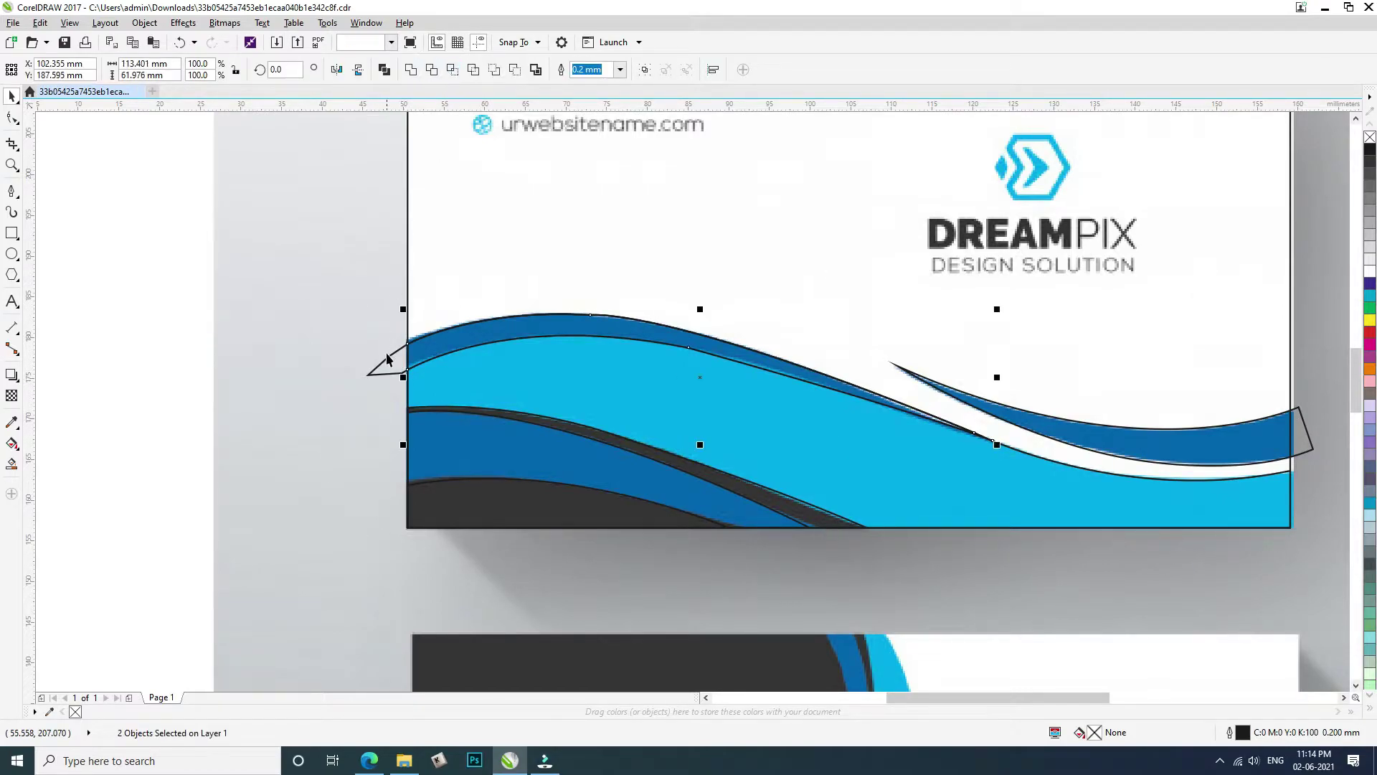
pyautogui.press('Escape')
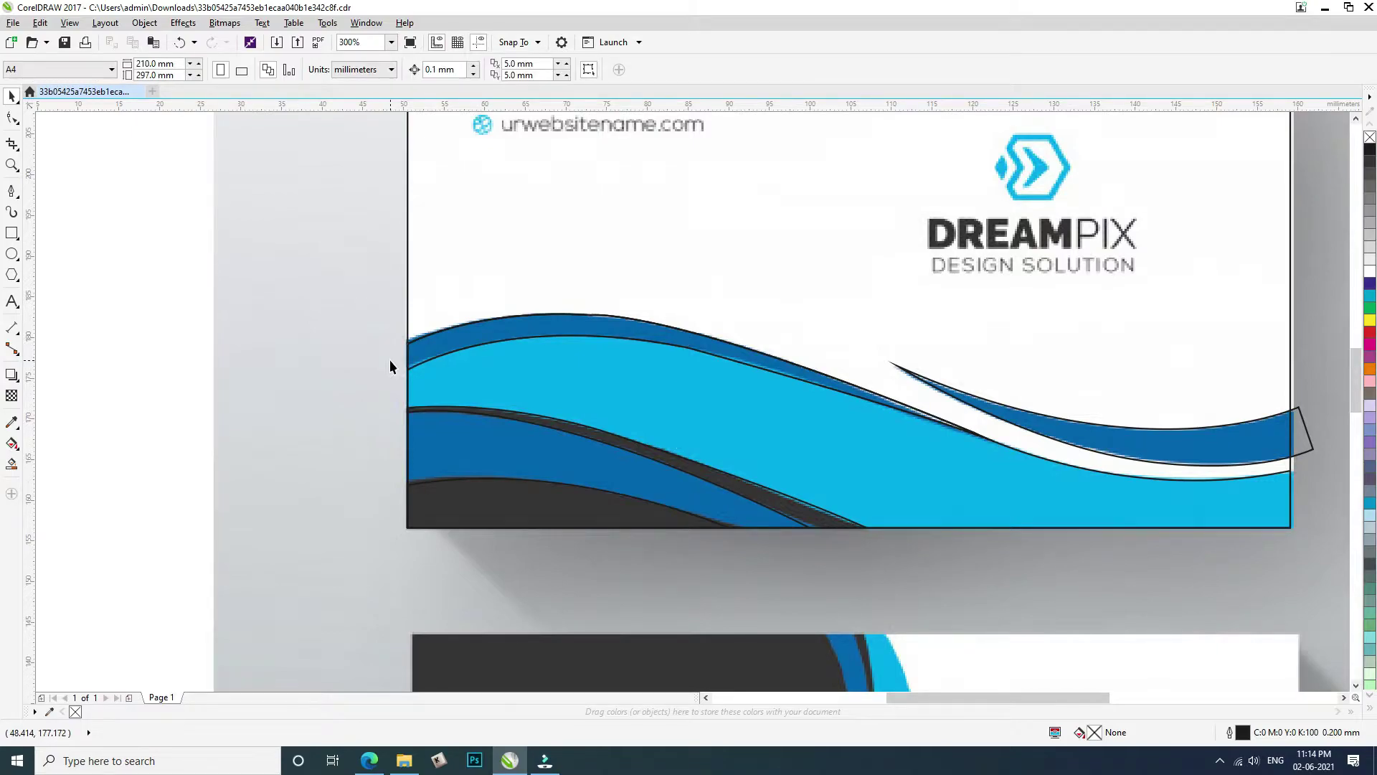
# Intersect the right-hand dark blue swoosh with the card rectangle and delete the original swoosh outline
pyautogui.click(1264, 439)
pyautogui.moveTo(1199, 459); pyautogui.dragTo(1041, 537)
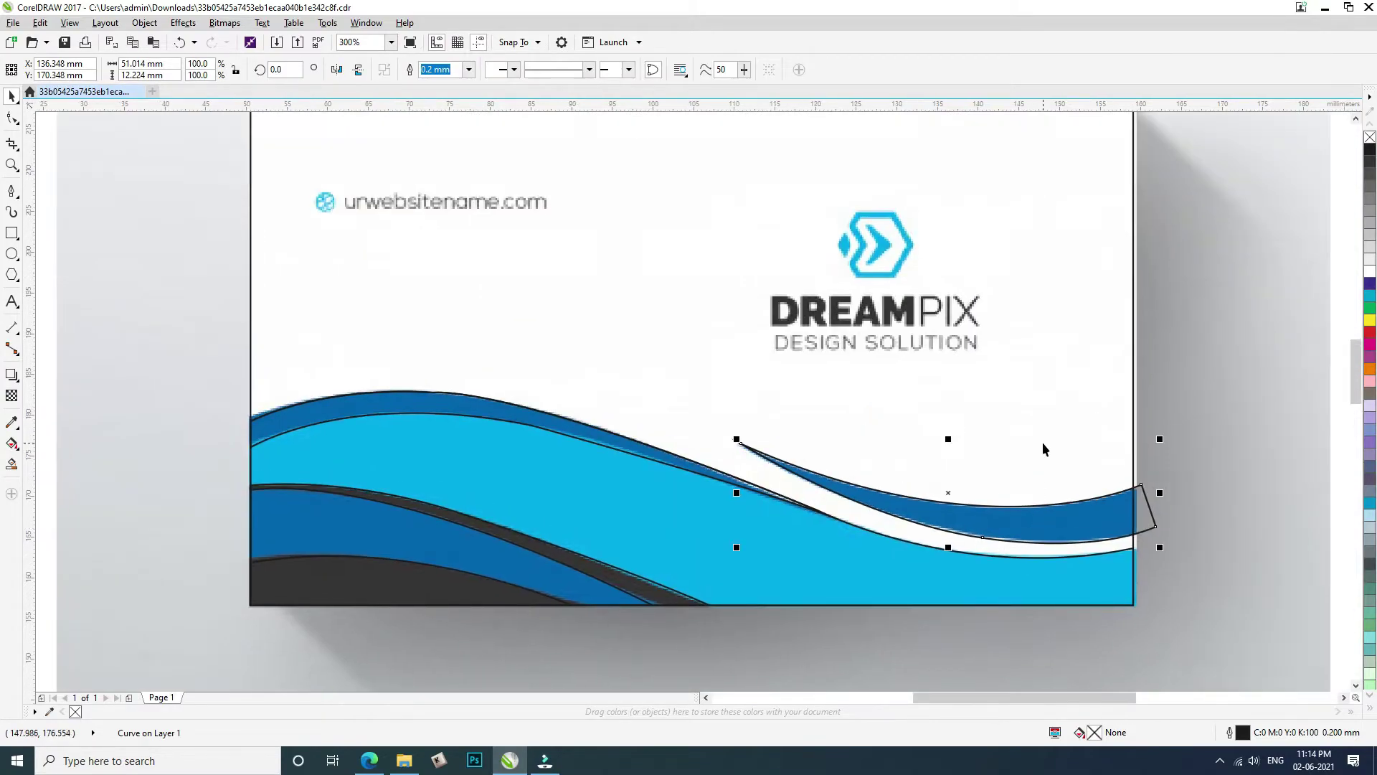
pyautogui.keyDown('shift'); pyautogui.click(1045, 449); pyautogui.keyUp('shift')
pyautogui.click(453, 71)
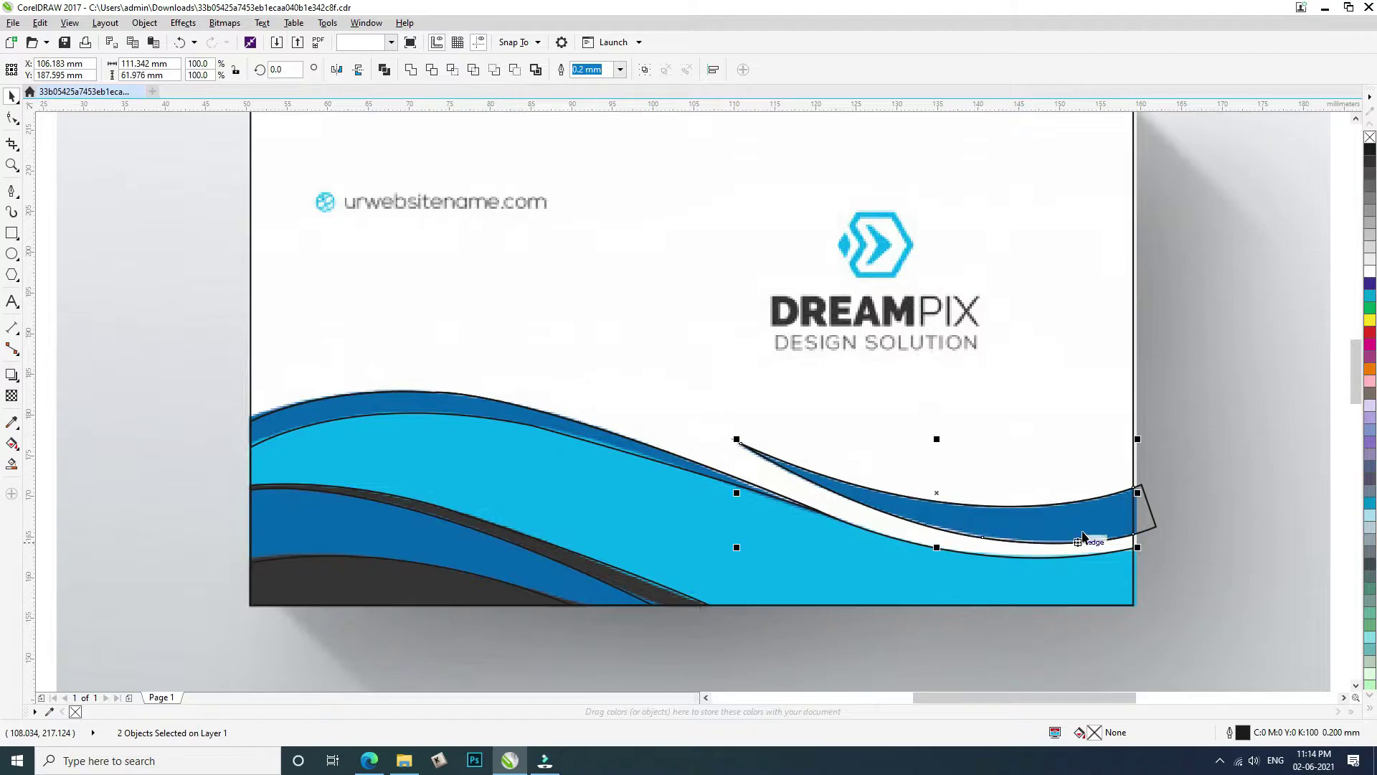
pyautogui.click(1146, 517)
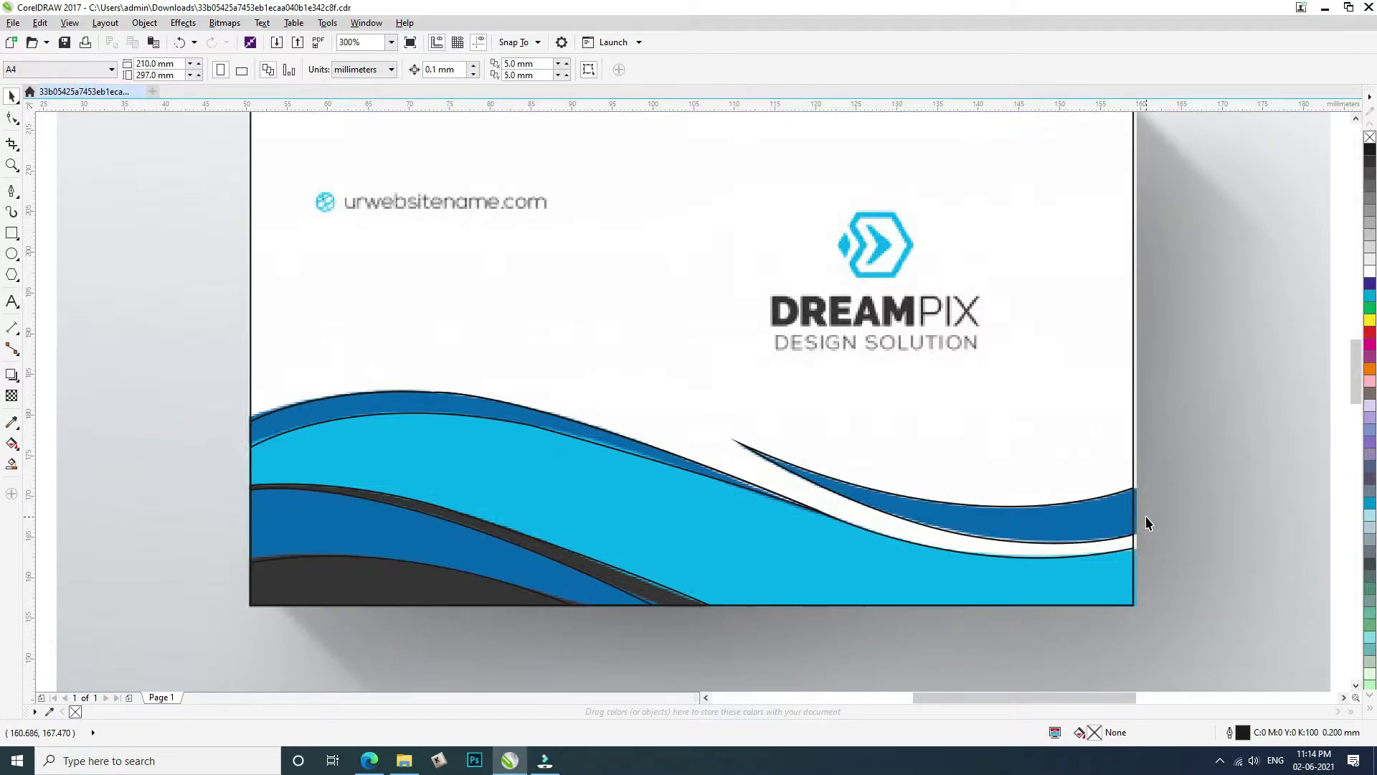
# Place a copy of the card rectangle and all traced wave outlines directly above the reference card
pyautogui.scroll(-1, 597, 558)
pyautogui.moveTo(244, 259); pyautogui.dragTo(894, 622)
pyautogui.moveTo(655, 509); pyautogui.dragTo(1126, 538)
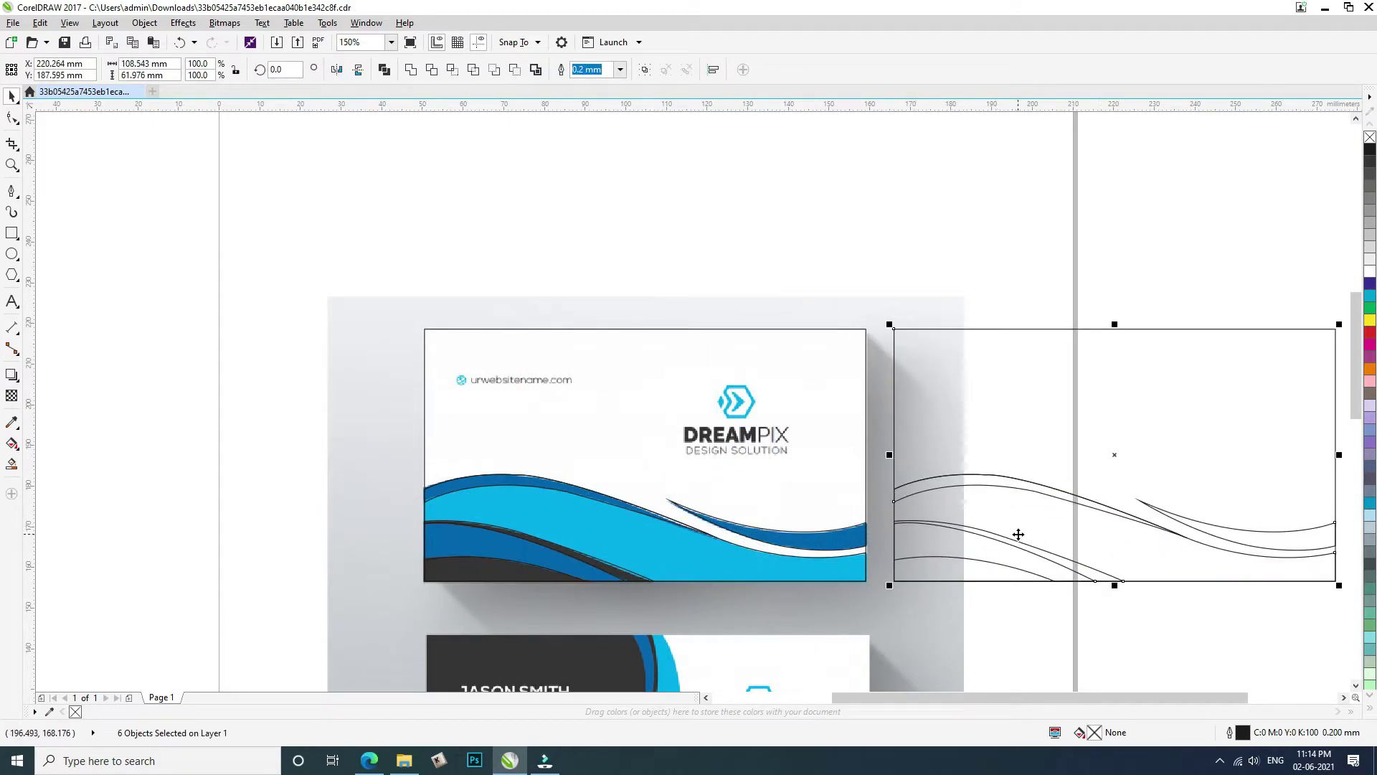
pyautogui.hotkey('ctrl', 'z')
pyautogui.moveTo(615, 523); pyautogui.dragTo(618, 270)
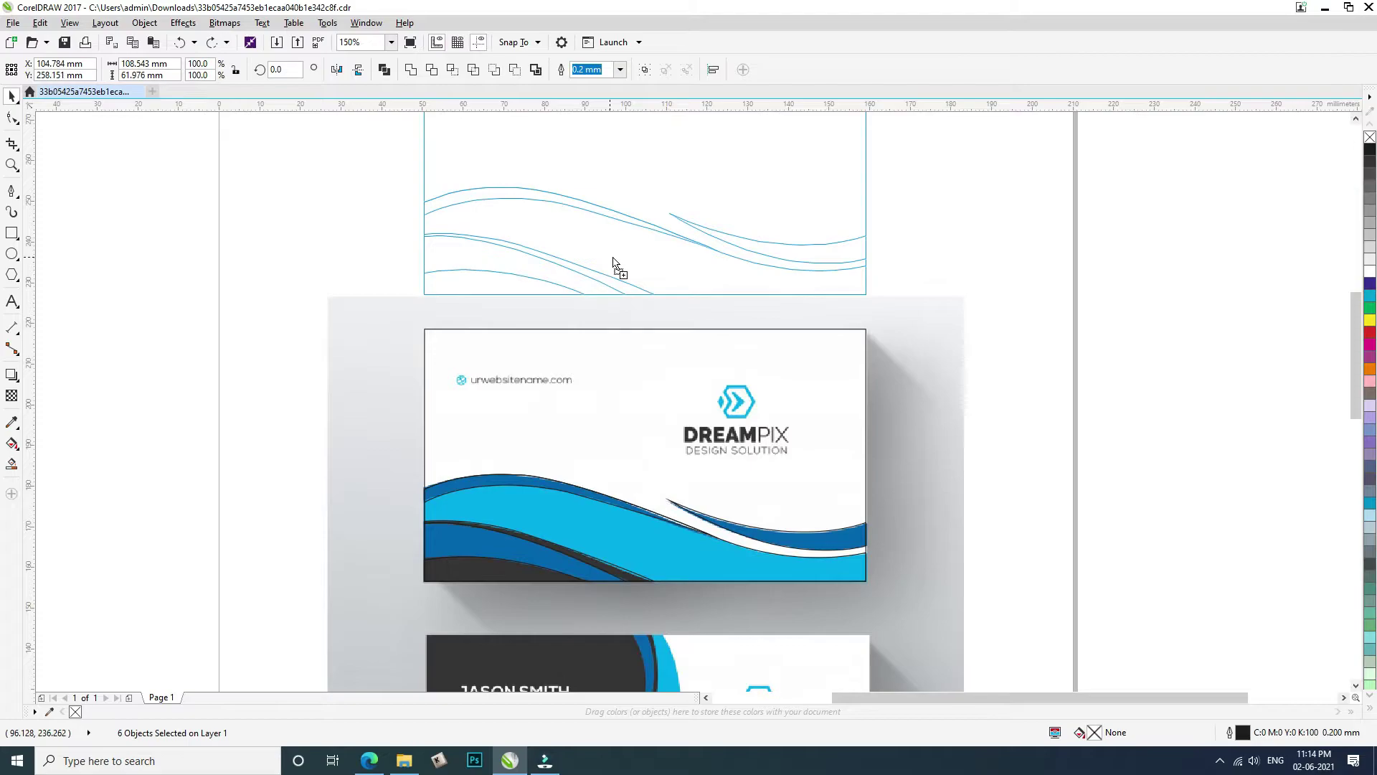
pyautogui.click(1055, 460)
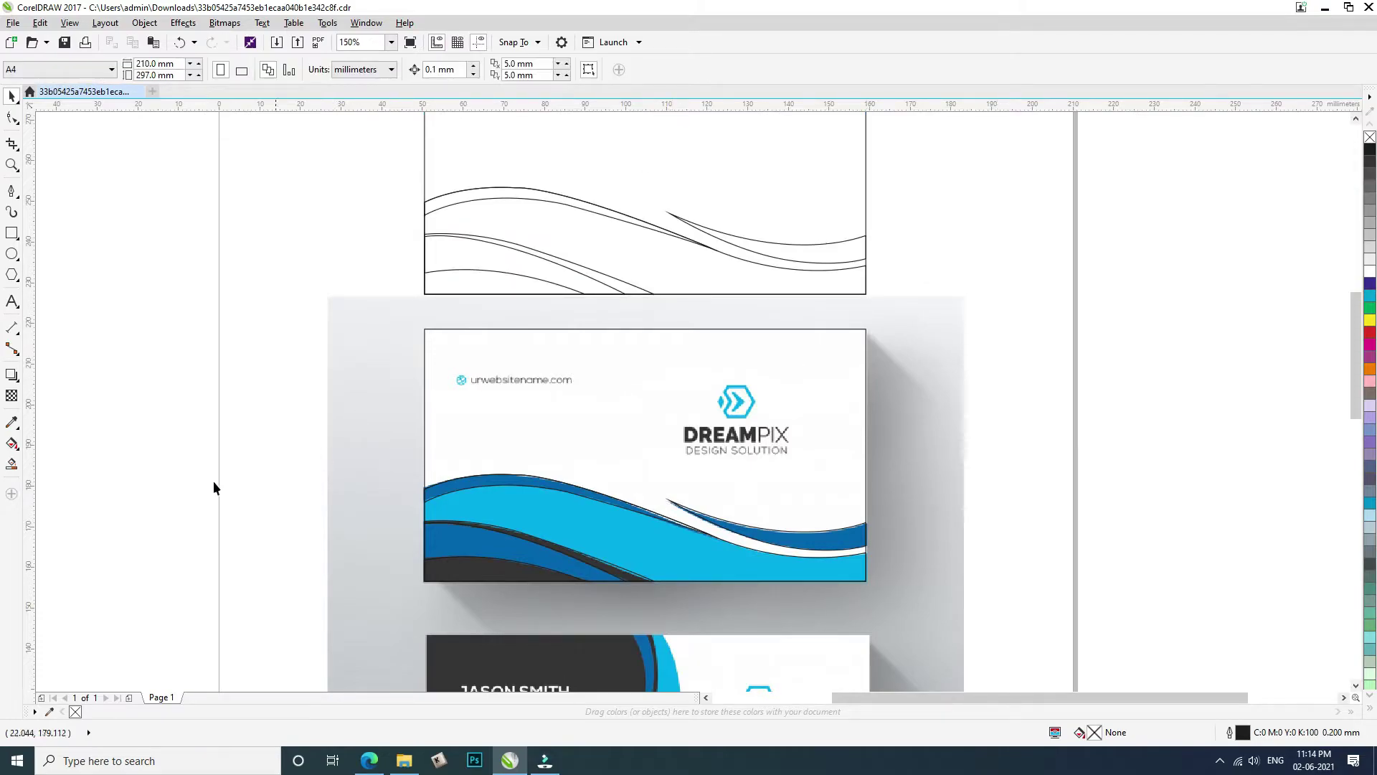
# Sample the dark blue from the reference card's right-hand swoosh and fill the copied swoosh with it
pyautogui.click(11, 423)
pyautogui.click(815, 535)
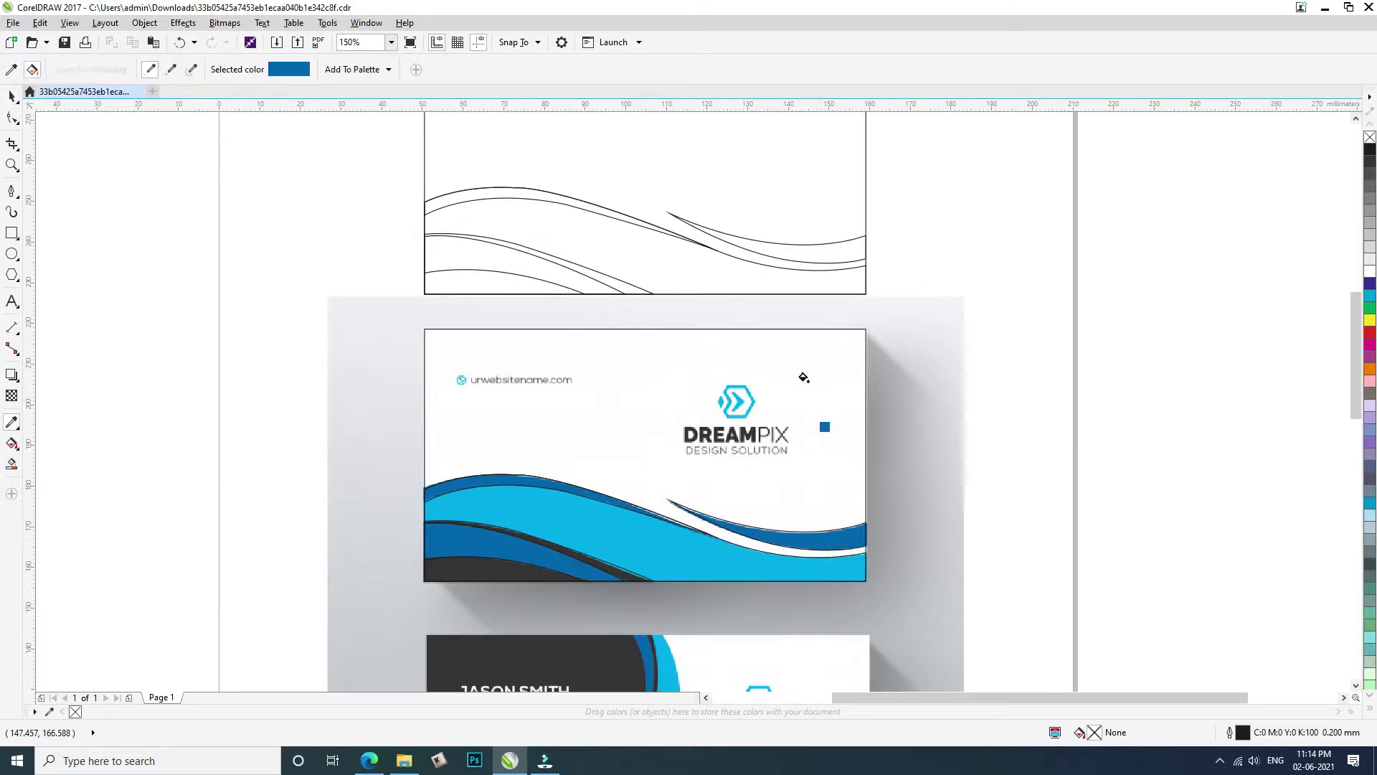
pyautogui.click(806, 259)
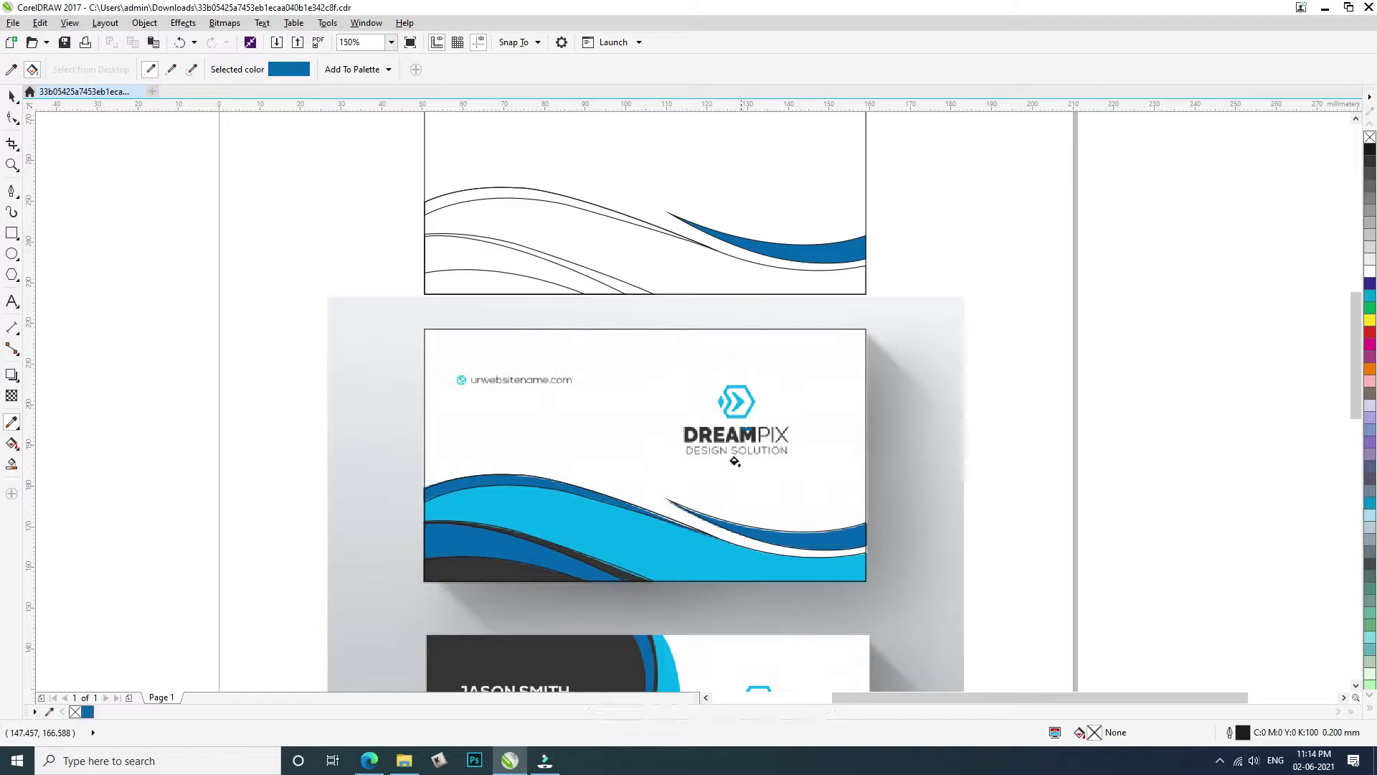
# Try to fill a lower wave shape in the copy with light blue sampled from the reference card, and undo it
pyautogui.keyDown('shift'); pyautogui.click(683, 557); pyautogui.keyUp('shift')
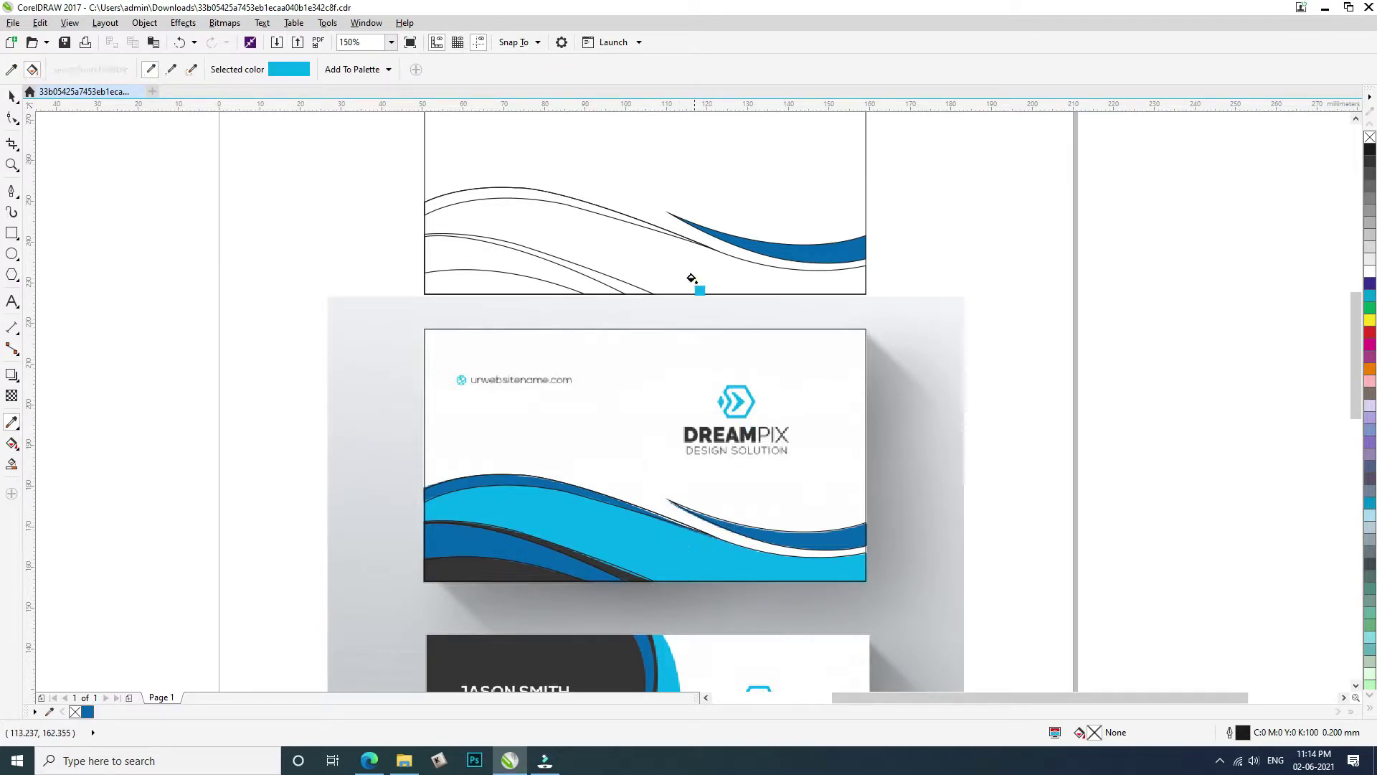
pyautogui.click(612, 281)
pyautogui.hotkey('ctrl', 'z')
# Try to fill the copied upper-left band with dark blue sampled from the reference card, and undo the fill
pyautogui.press('space')
pyautogui.press('i')
pyautogui.click(524, 479)
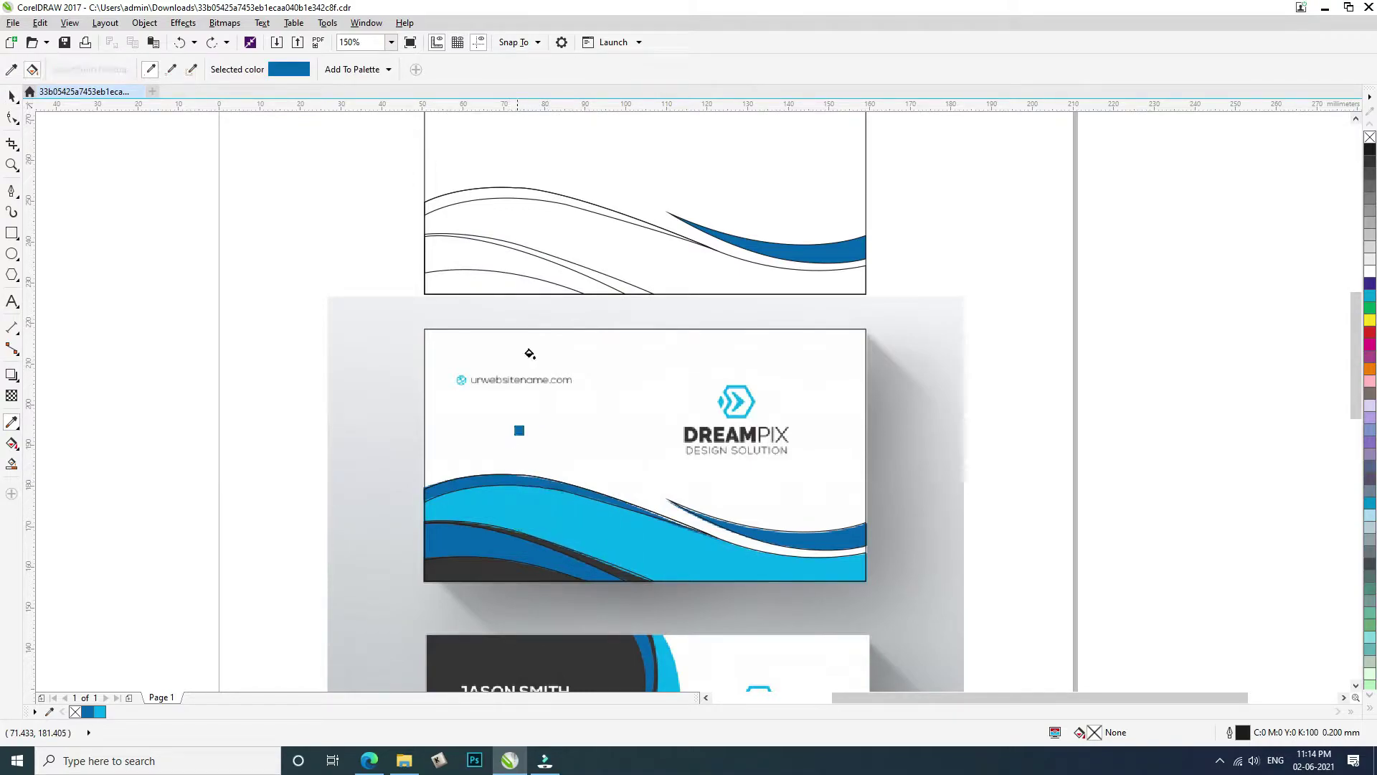
pyautogui.click(532, 193)
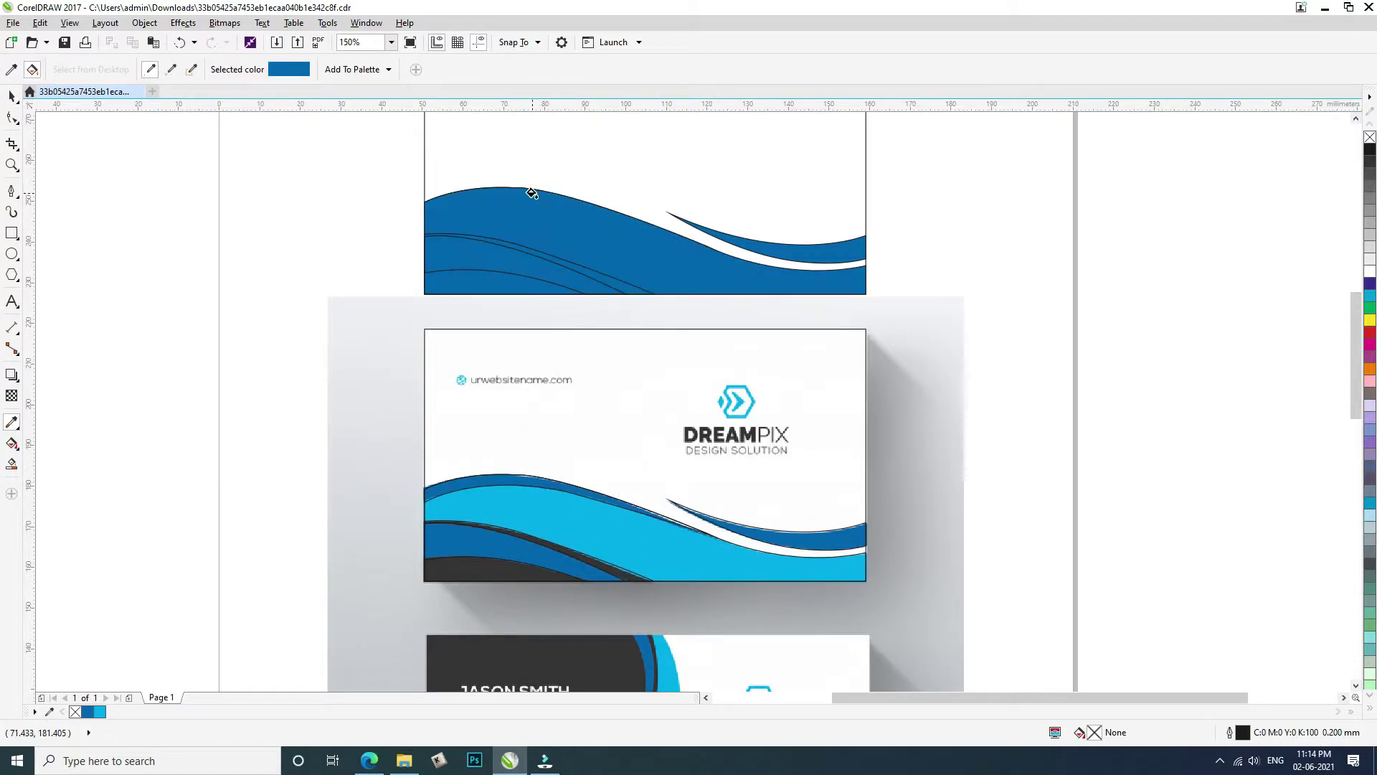
pyautogui.hotkey('ctrl', 'z')
# Fill the narrow upper-left wave band of the copied card with the dark blue already sampled into the document palette
pyautogui.press('space')
pyautogui.click(526, 198)
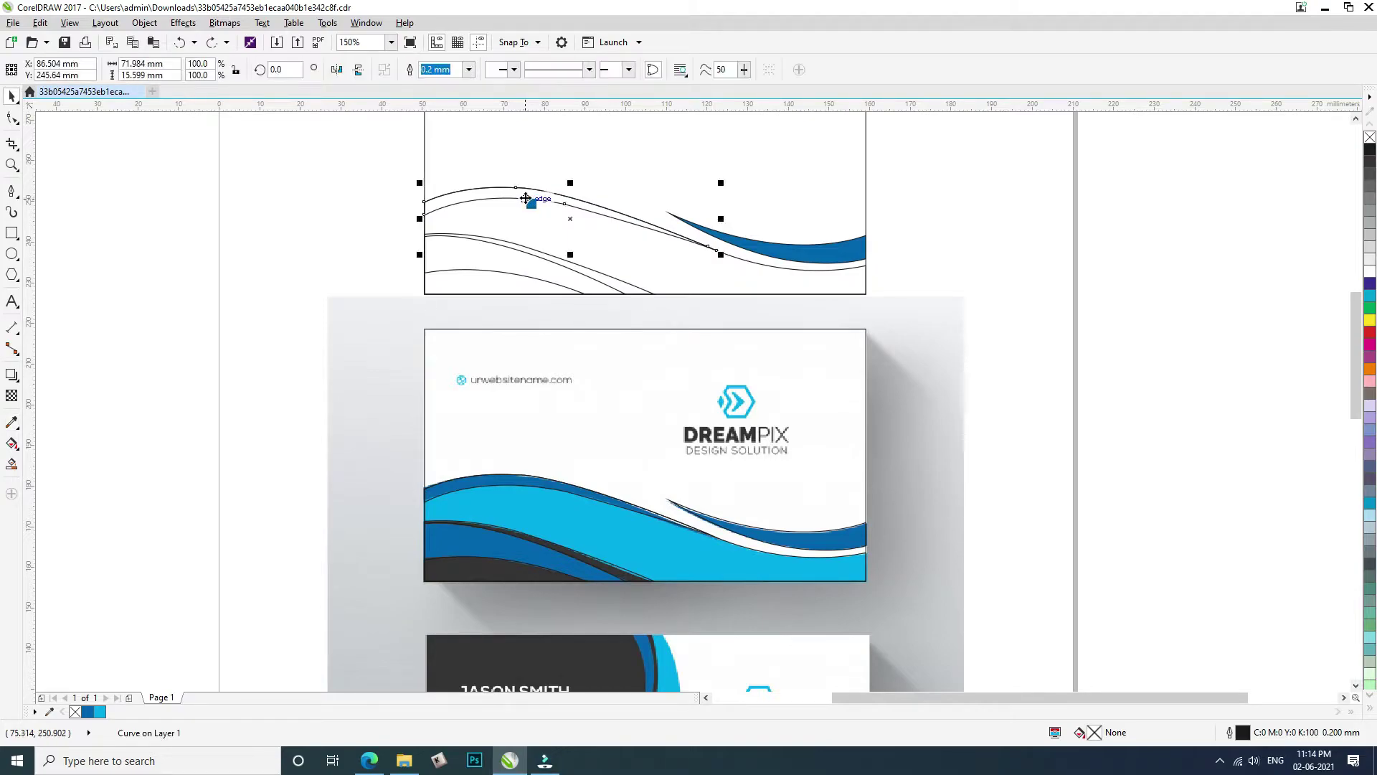
pyautogui.press('space')
pyautogui.click(519, 192)
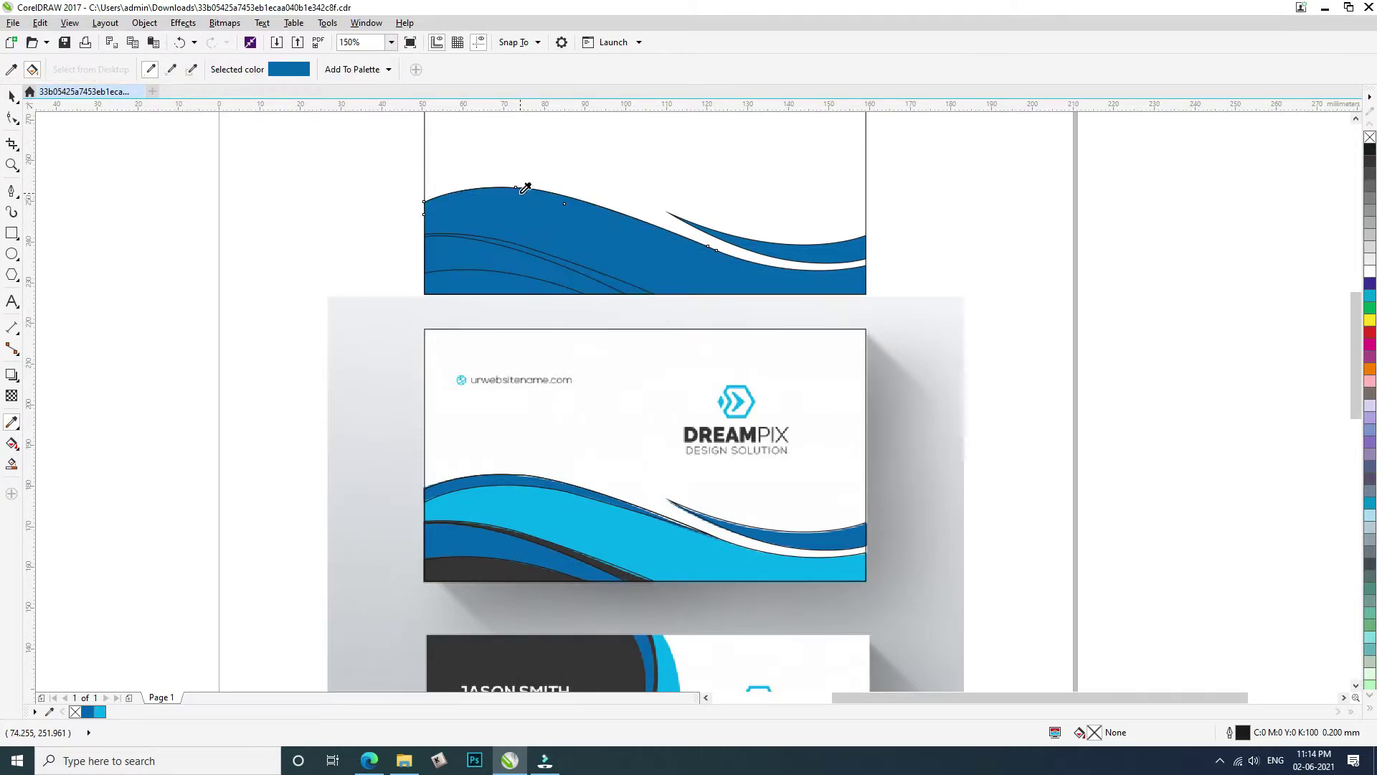
pyautogui.hotkey('ctrl', 'z')
pyautogui.press('space')
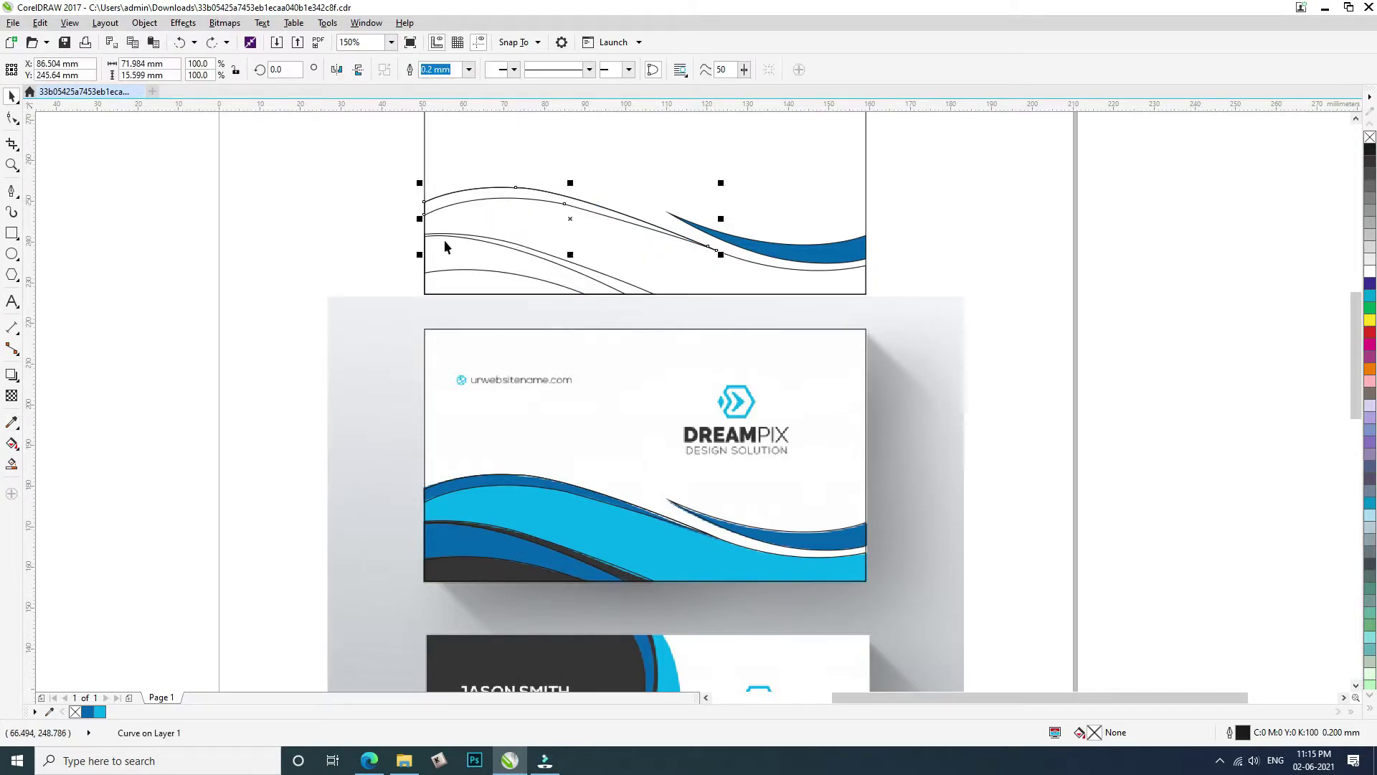
pyautogui.click(87, 716)
pyautogui.press('Escape')
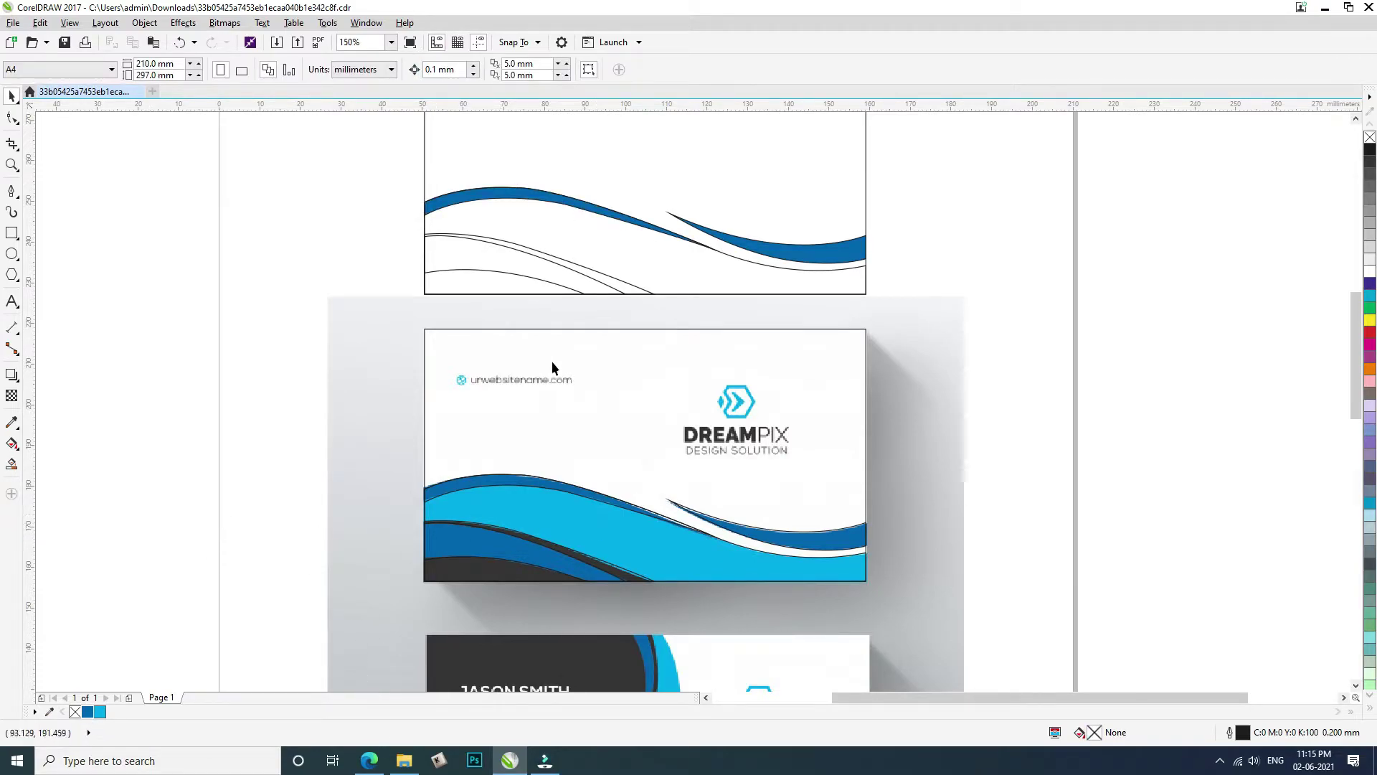
# Fill the copied card's lower-left inner band with the sampled dark blue and the wave shape behind it with black
pyautogui.press('space')
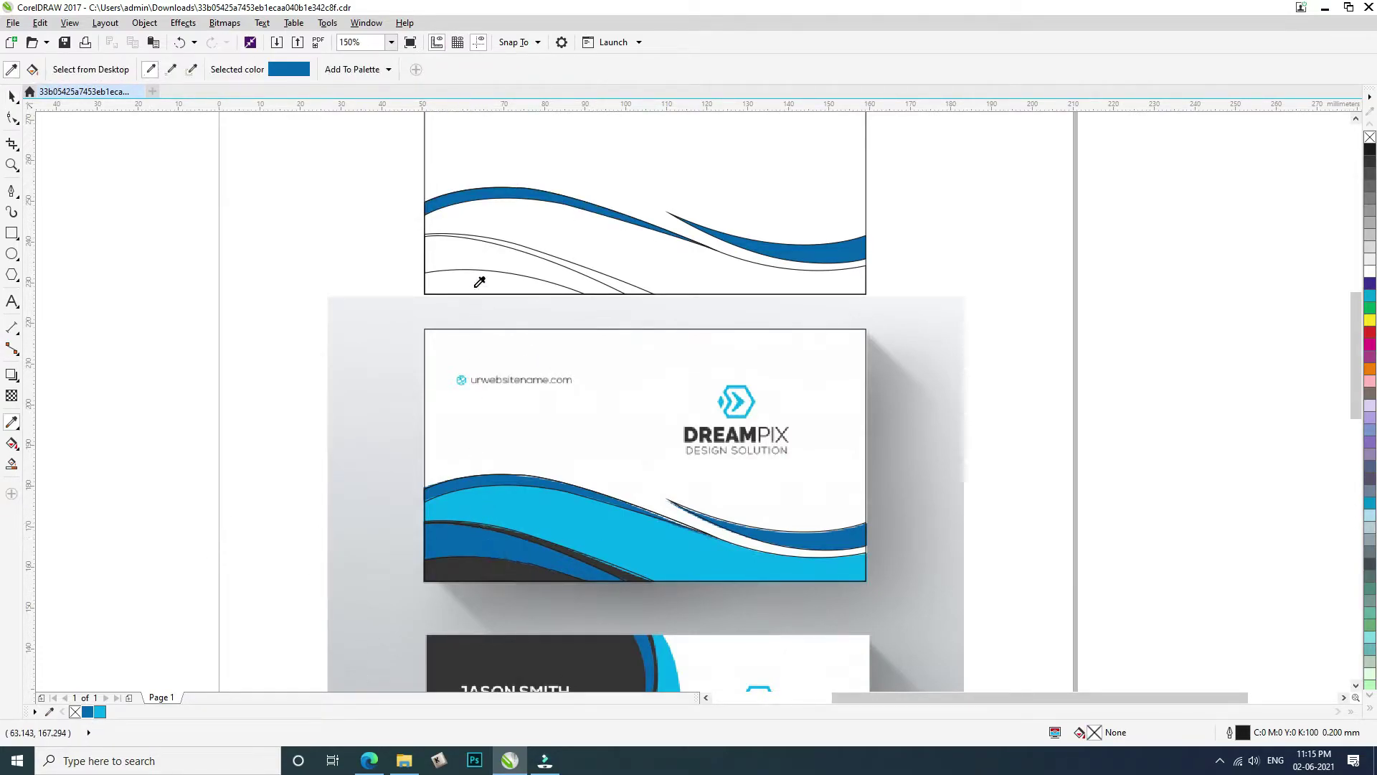
pyautogui.click(464, 261)
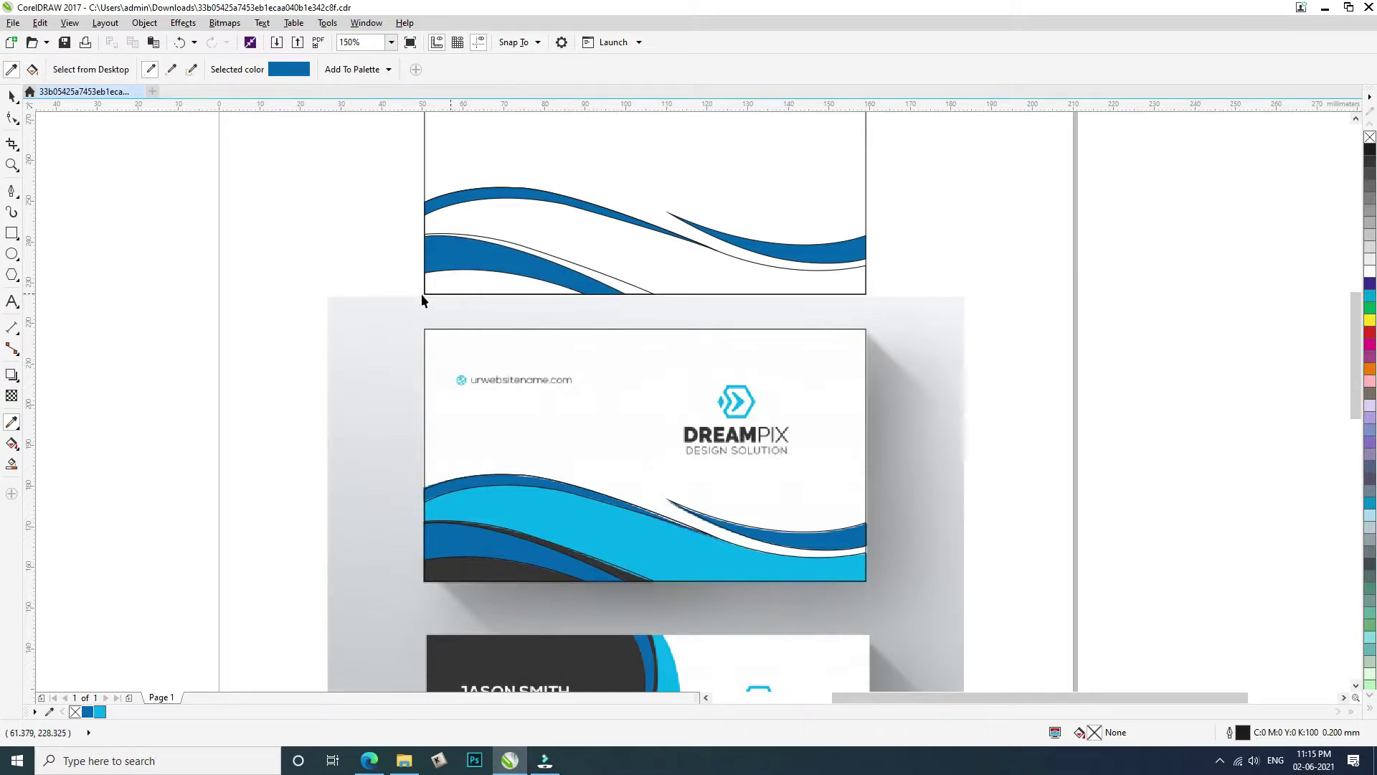
pyautogui.press('space')
pyautogui.click(543, 293)
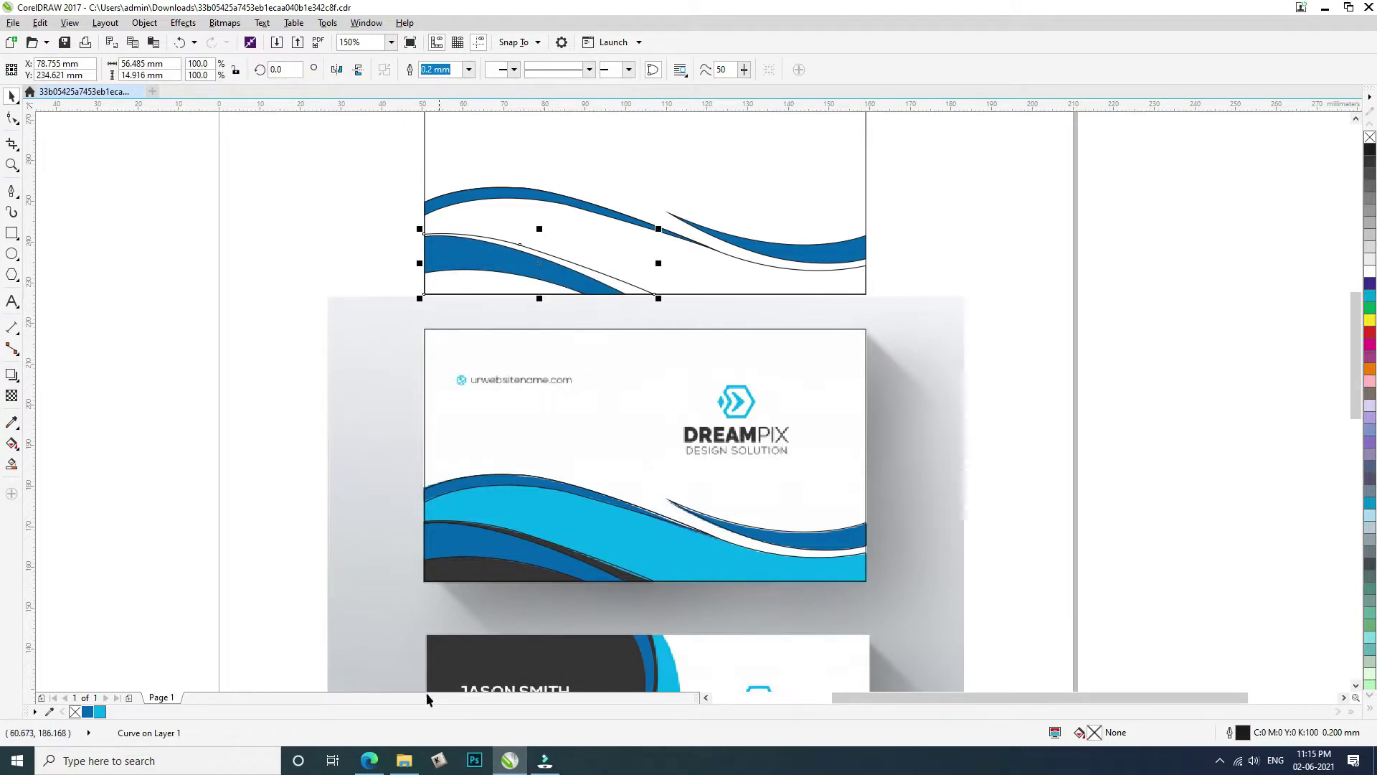
pyautogui.click(1370, 149)
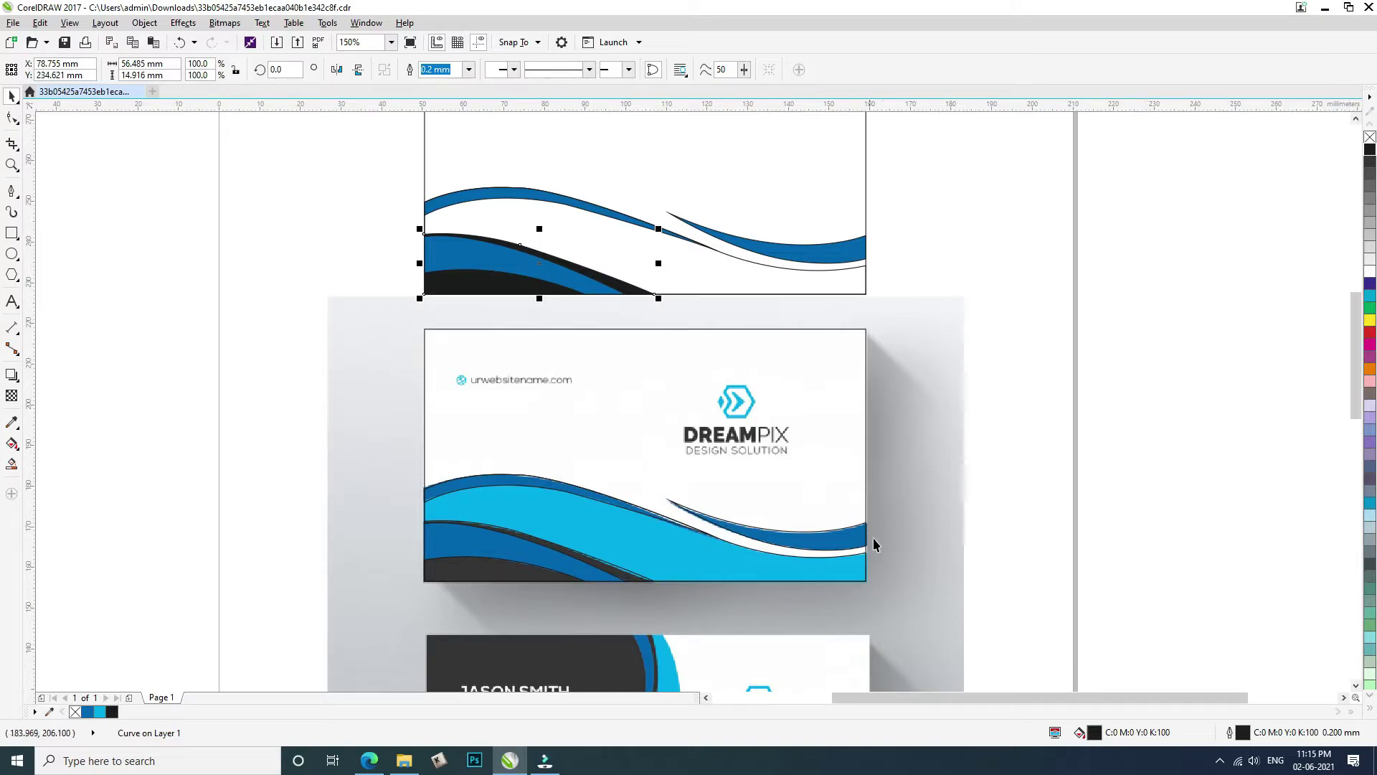
# Fill the large copied wave with light blue sampled from the reference card and move it one level back, behind the dark blue band
pyautogui.click(749, 264)
pyautogui.press('i')
pyautogui.click(731, 549)
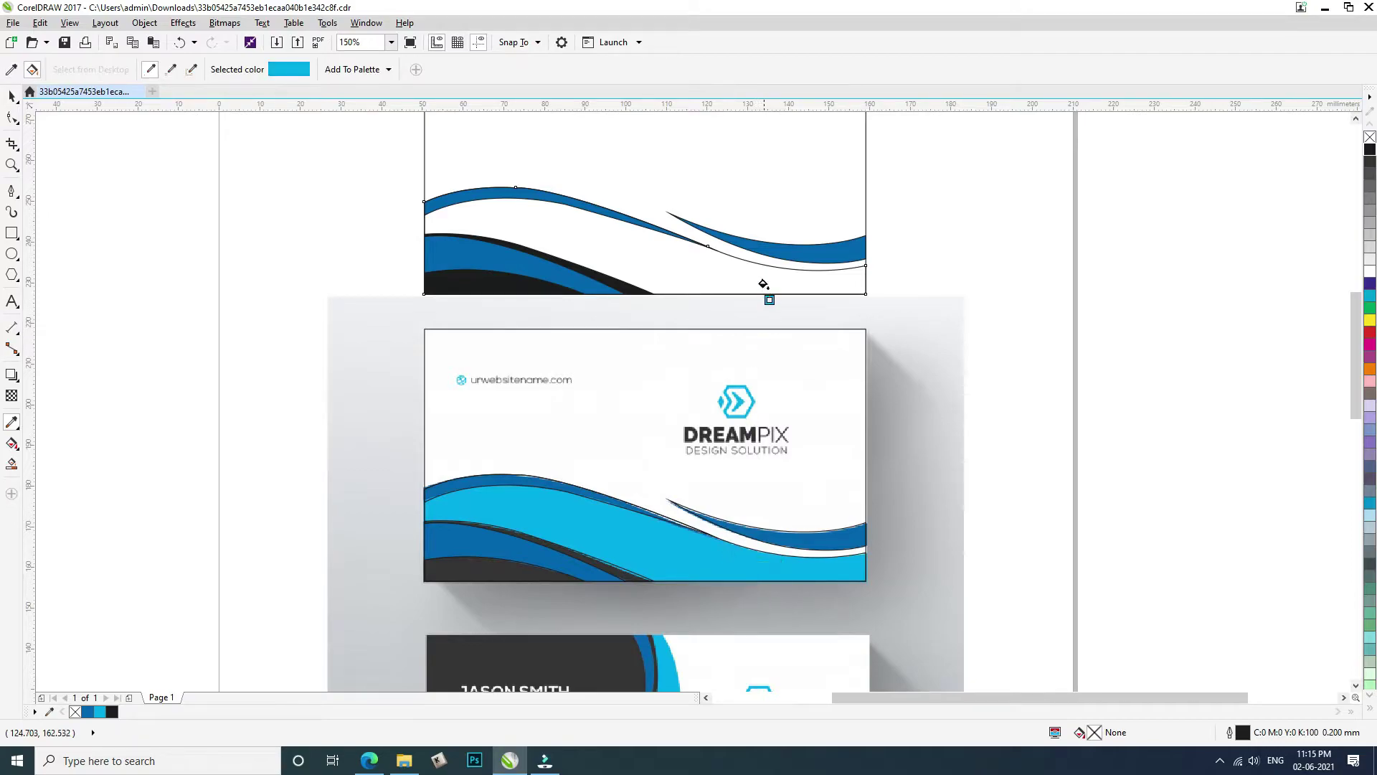
pyautogui.click(764, 280)
pyautogui.press('space')
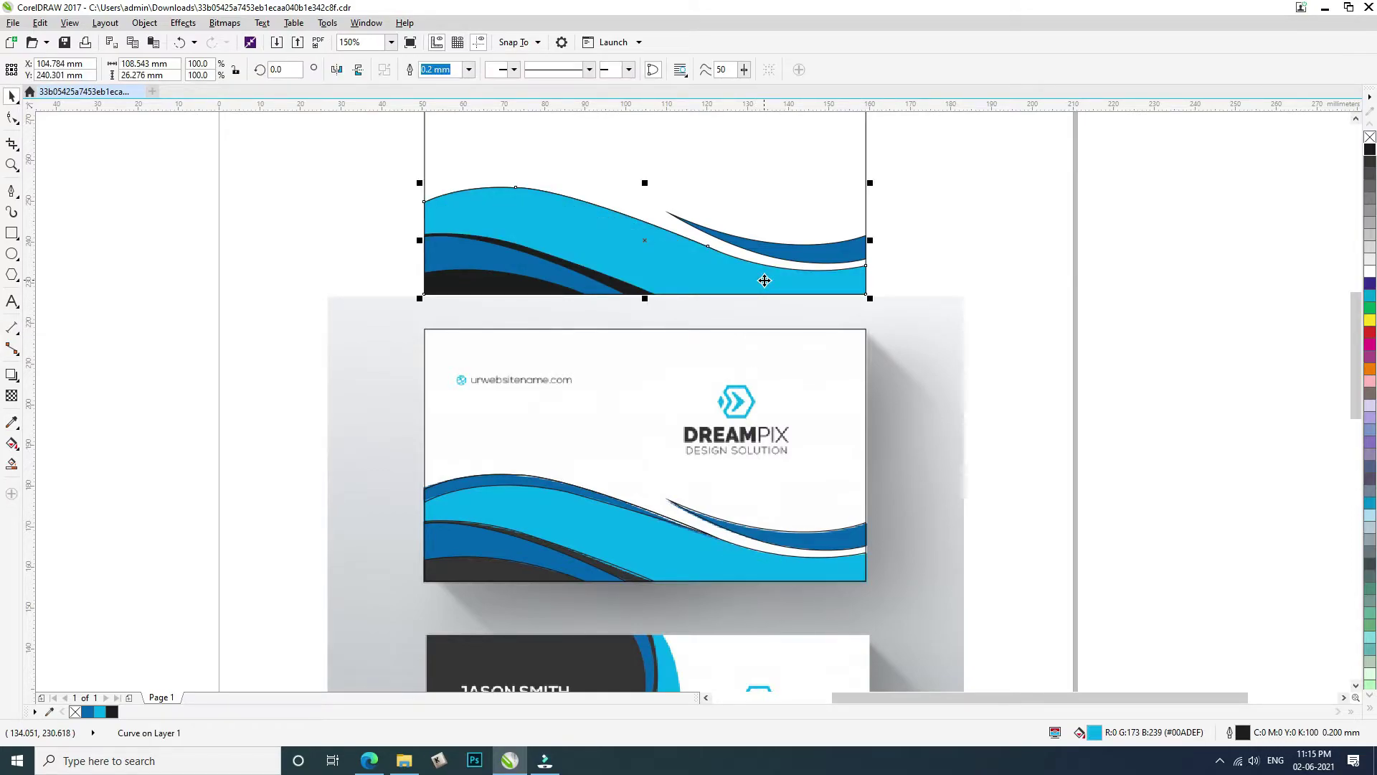
pyautogui.hotkey('ctrl', 'pagedown')
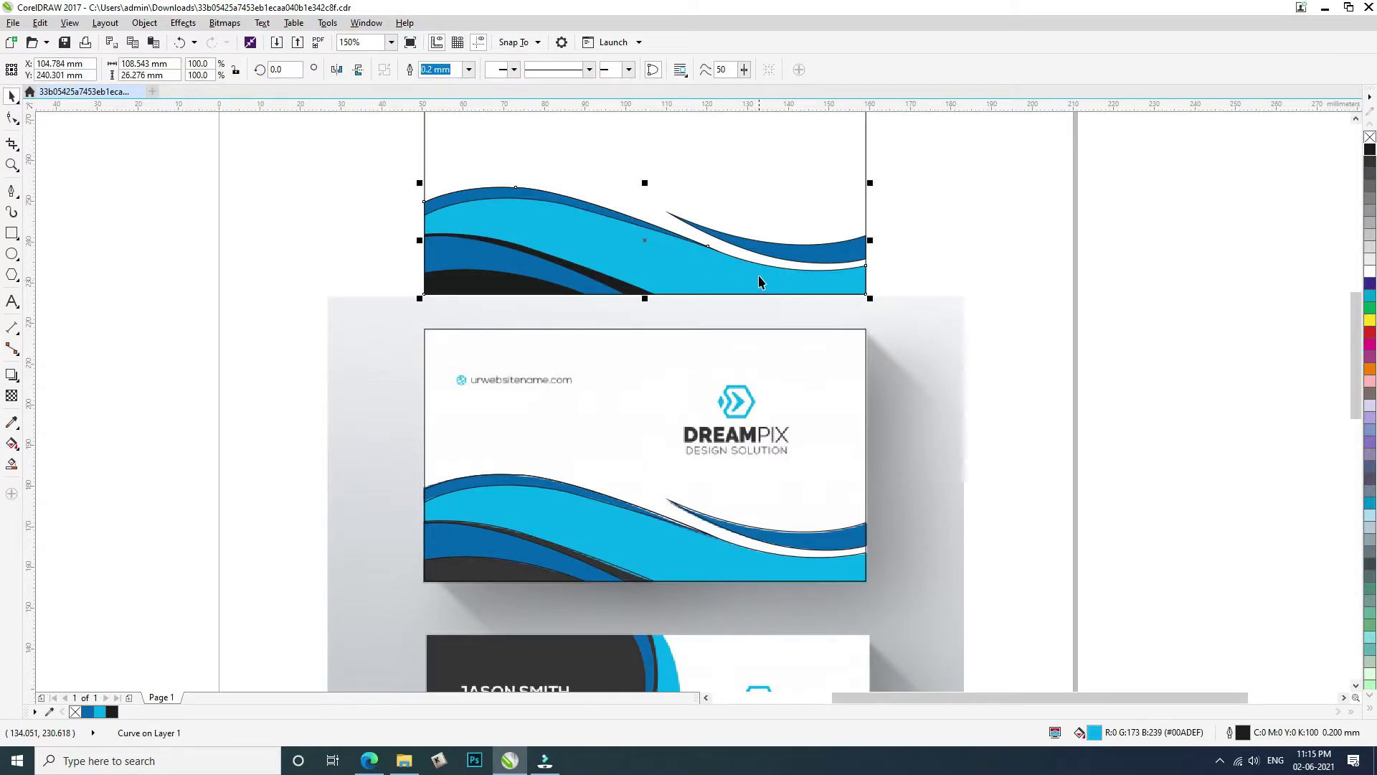
# Remove the outlines from all the copied card artwork, then give only the card rectangle a black outline
pyautogui.click(323, 324)
pyautogui.moveTo(552, 251); pyautogui.dragTo(563, 389)
pyautogui.moveTo(396, 177); pyautogui.dragTo(928, 454)
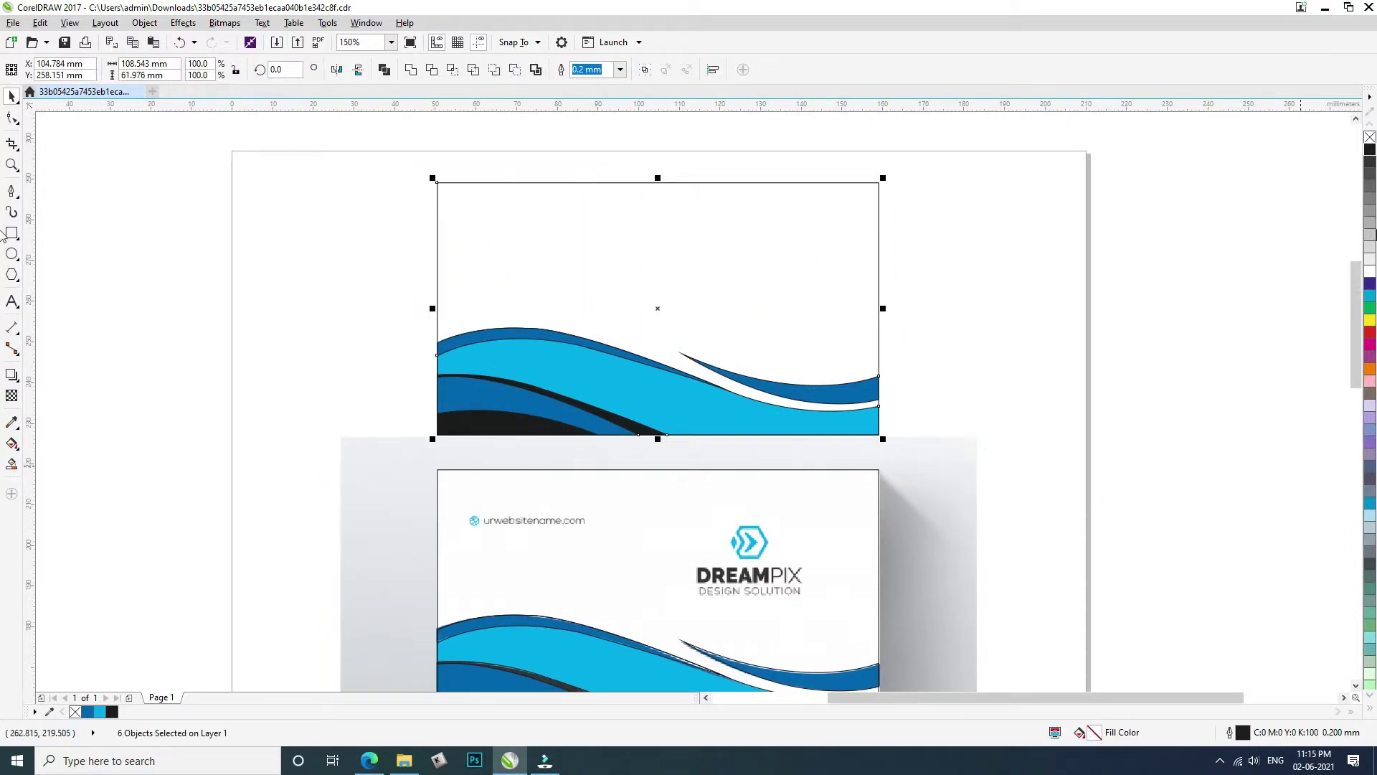
pyautogui.rightClick(1369, 136)
pyautogui.click(307, 238)
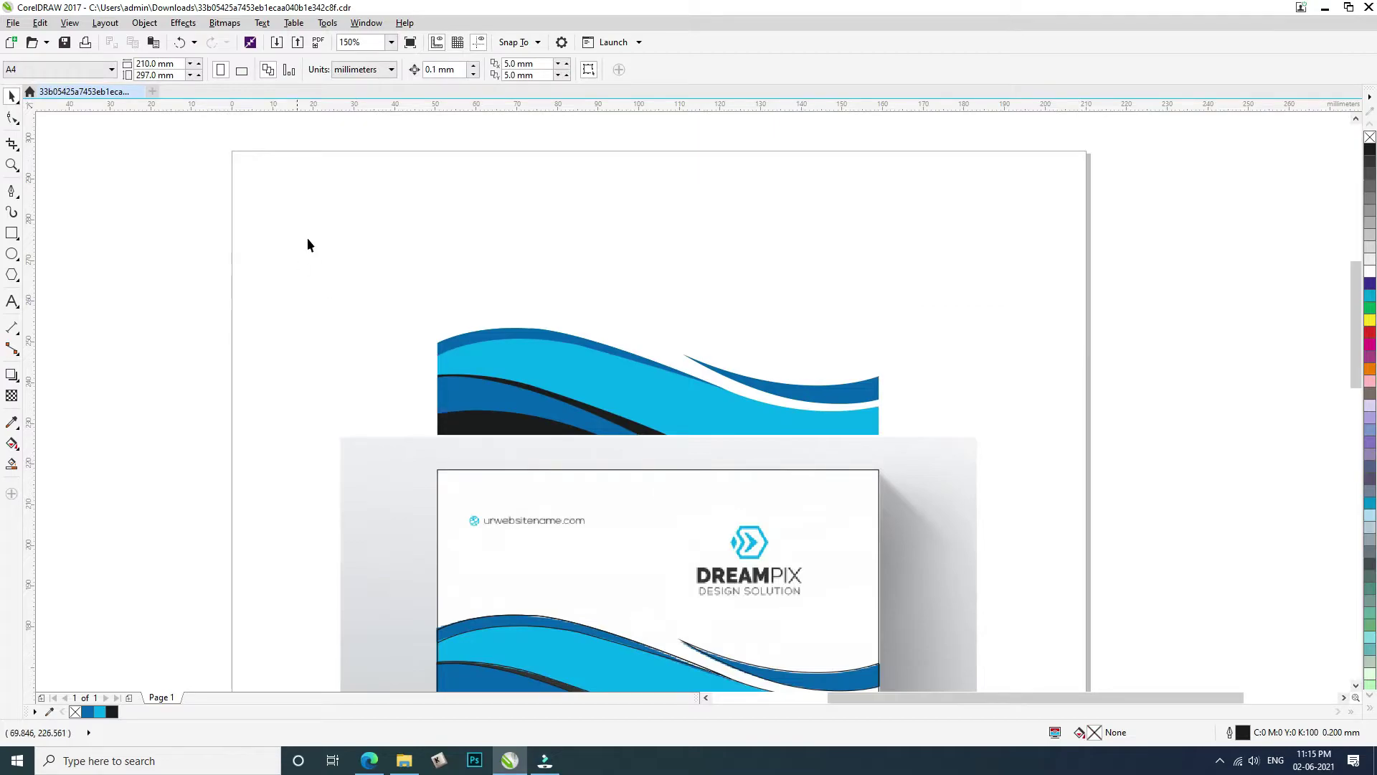
pyautogui.click(511, 262)
pyautogui.rightClick(1370, 151)
# Group all objects of the copied card and scale the group proportionally to a width of 88 mm
pyautogui.moveTo(370, 166); pyautogui.dragTo(942, 448)
pyautogui.hotkey('ctrl', 'g')
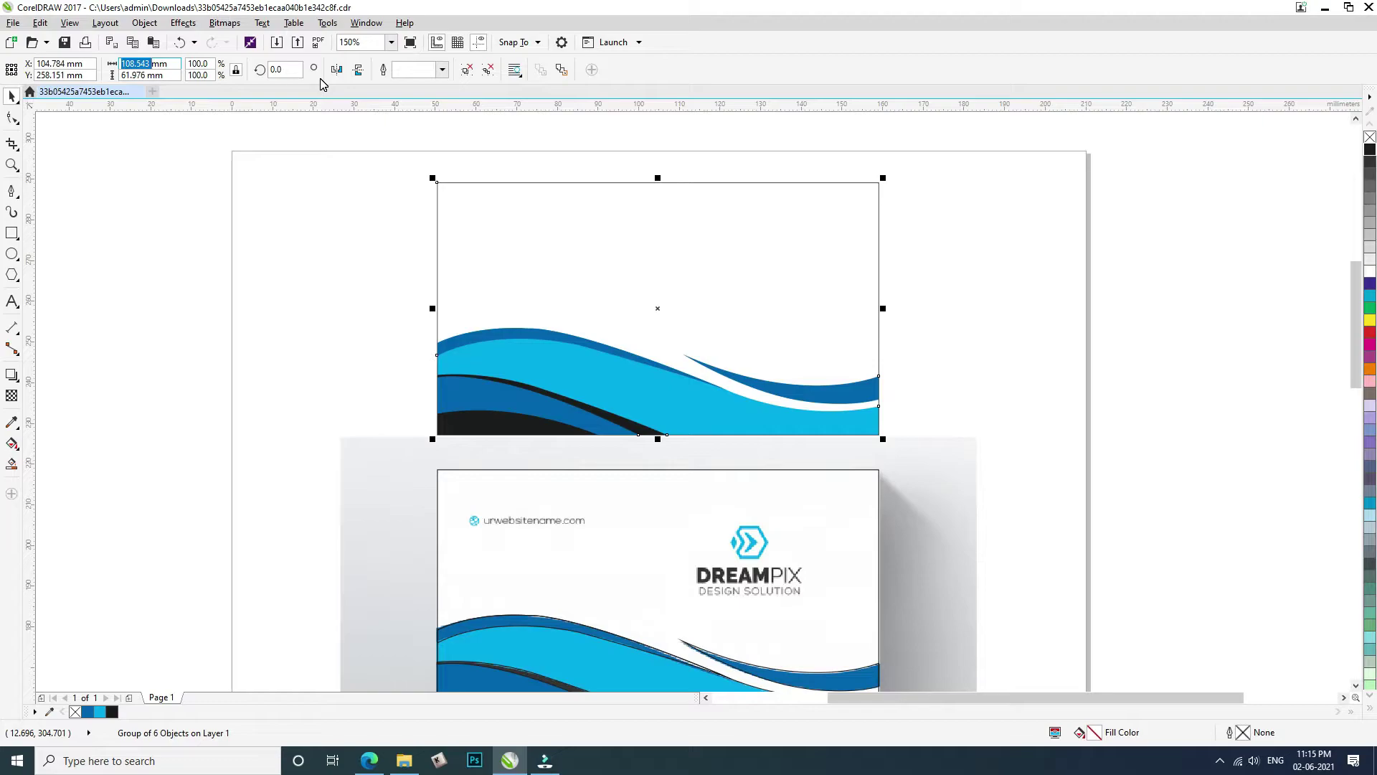
pyautogui.write('88')
pyautogui.press('Return')
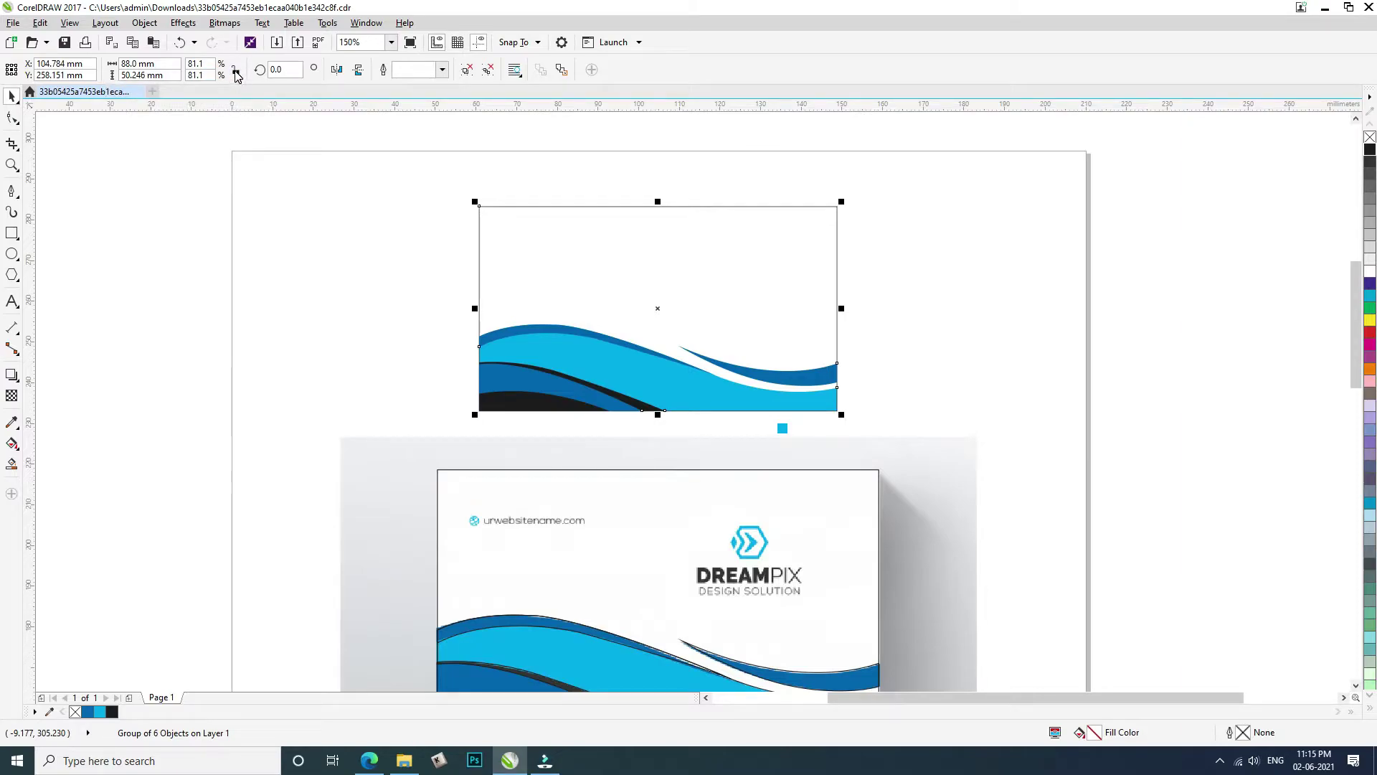
# Convert the card rectangle inside the group to curves and raise its top edge with a nudge distance of 2 mm
pyautogui.keyDown('ctrl'); pyautogui.click(503, 230); pyautogui.keyUp('ctrl')
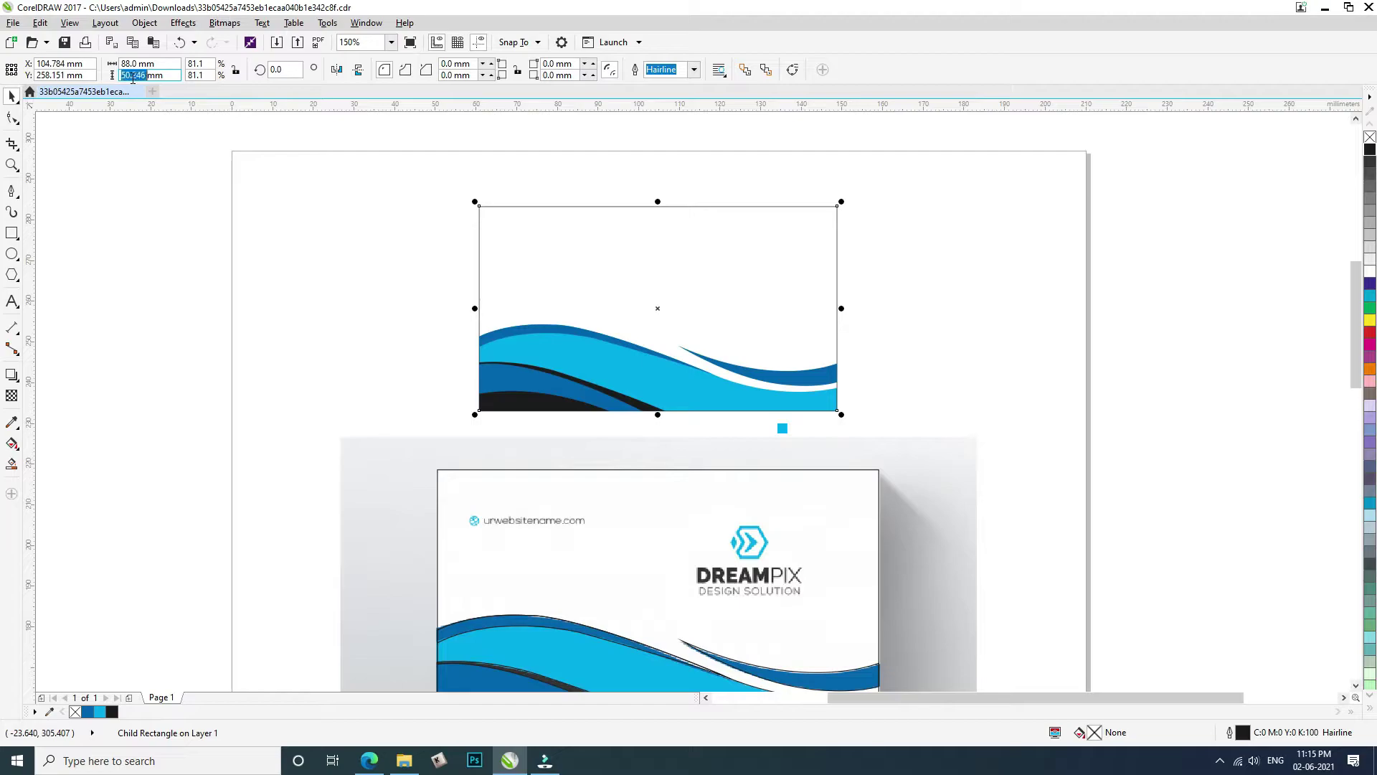
pyautogui.click(204, 276)
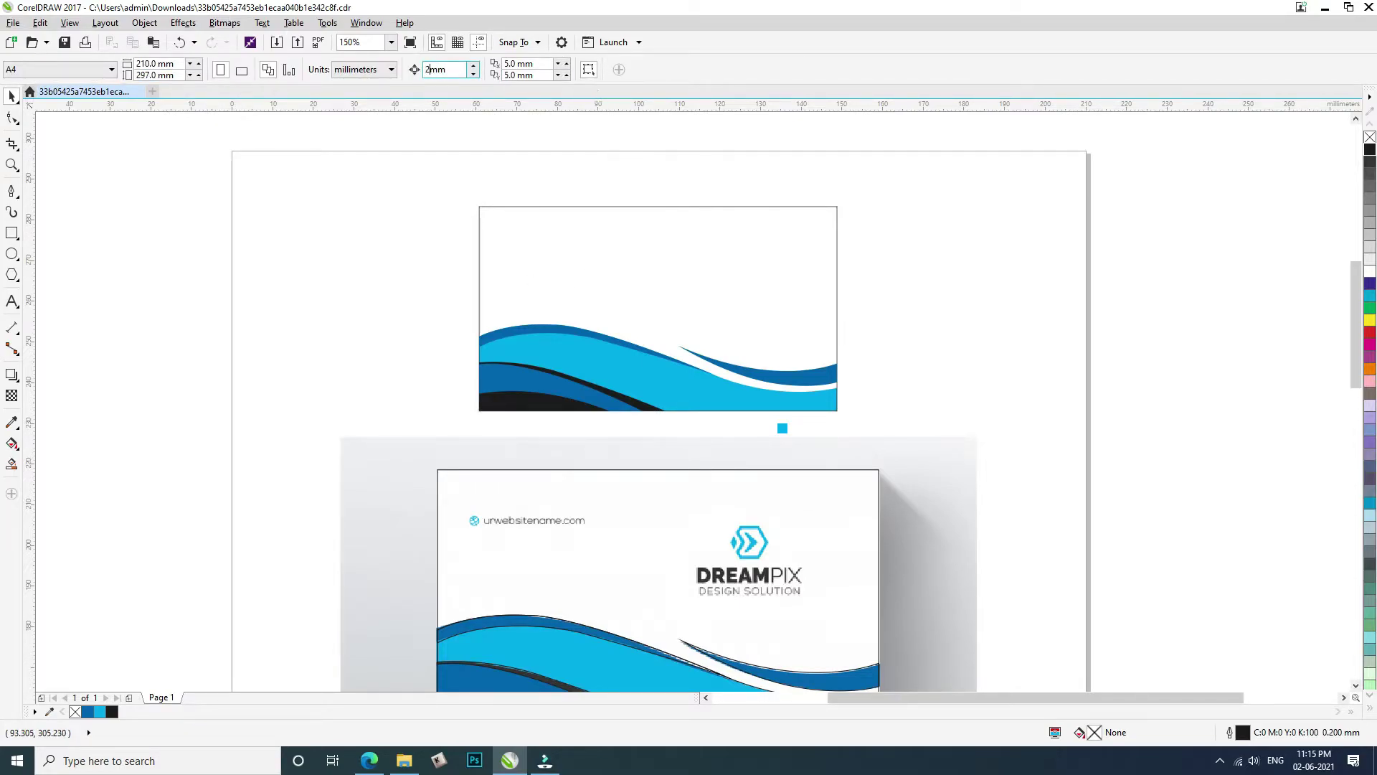
pyautogui.click(612, 228)
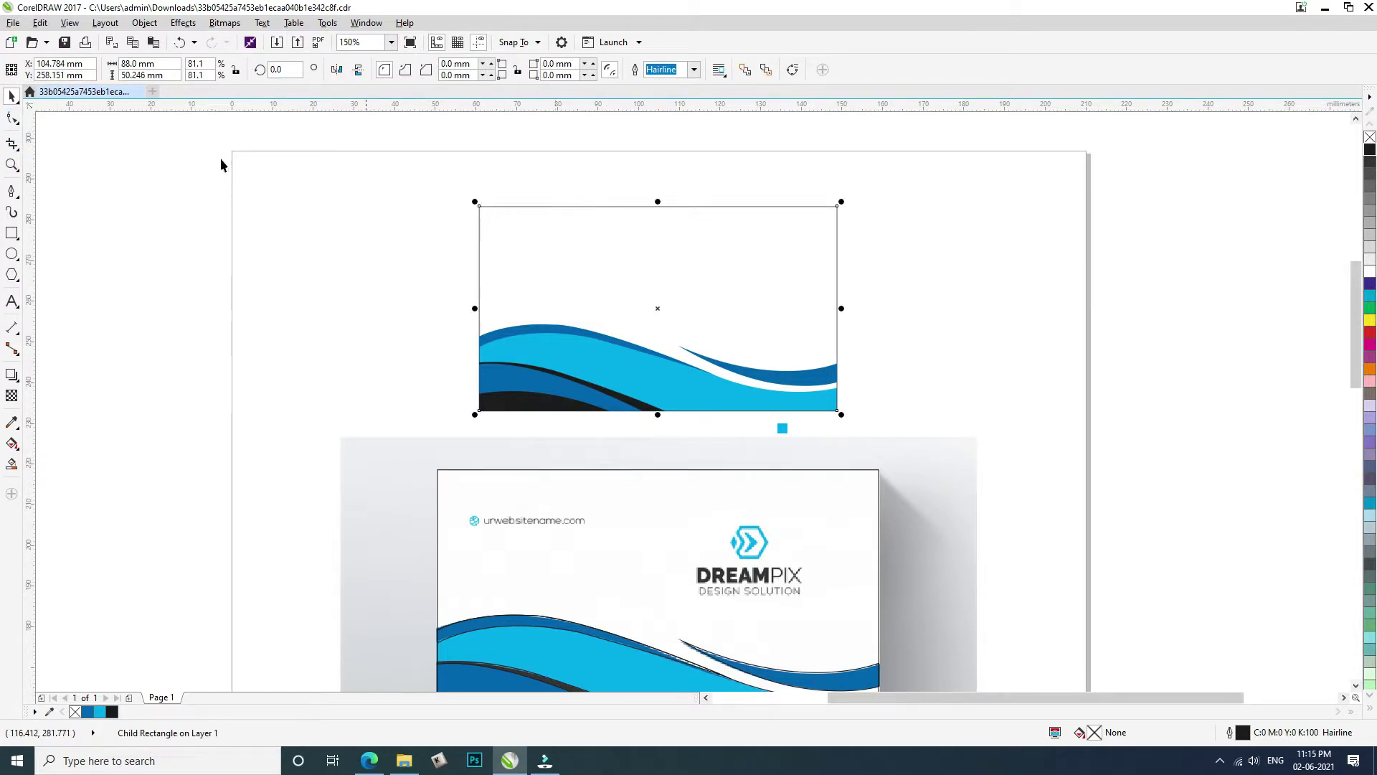
pyautogui.press('F10')
pyautogui.click(13, 118)
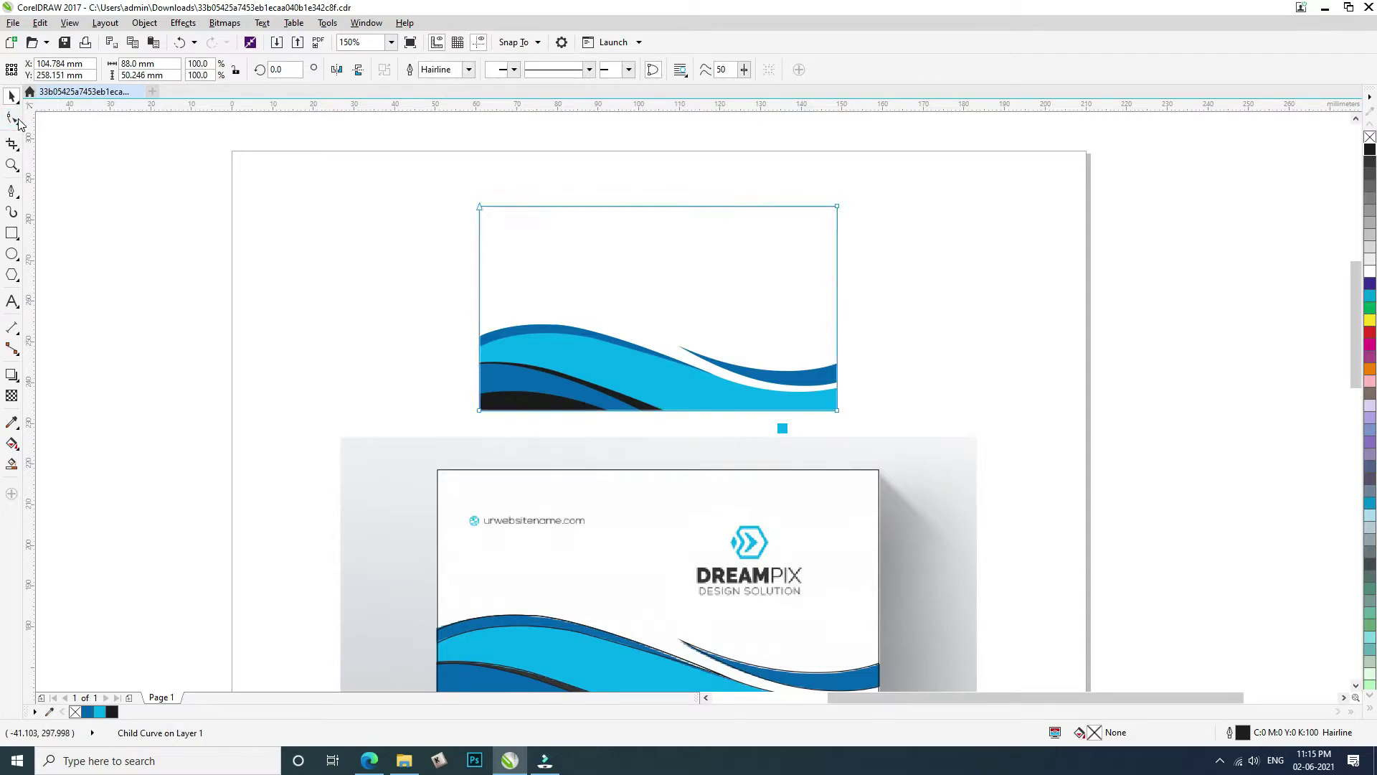
pyautogui.moveTo(454, 180); pyautogui.dragTo(919, 254)
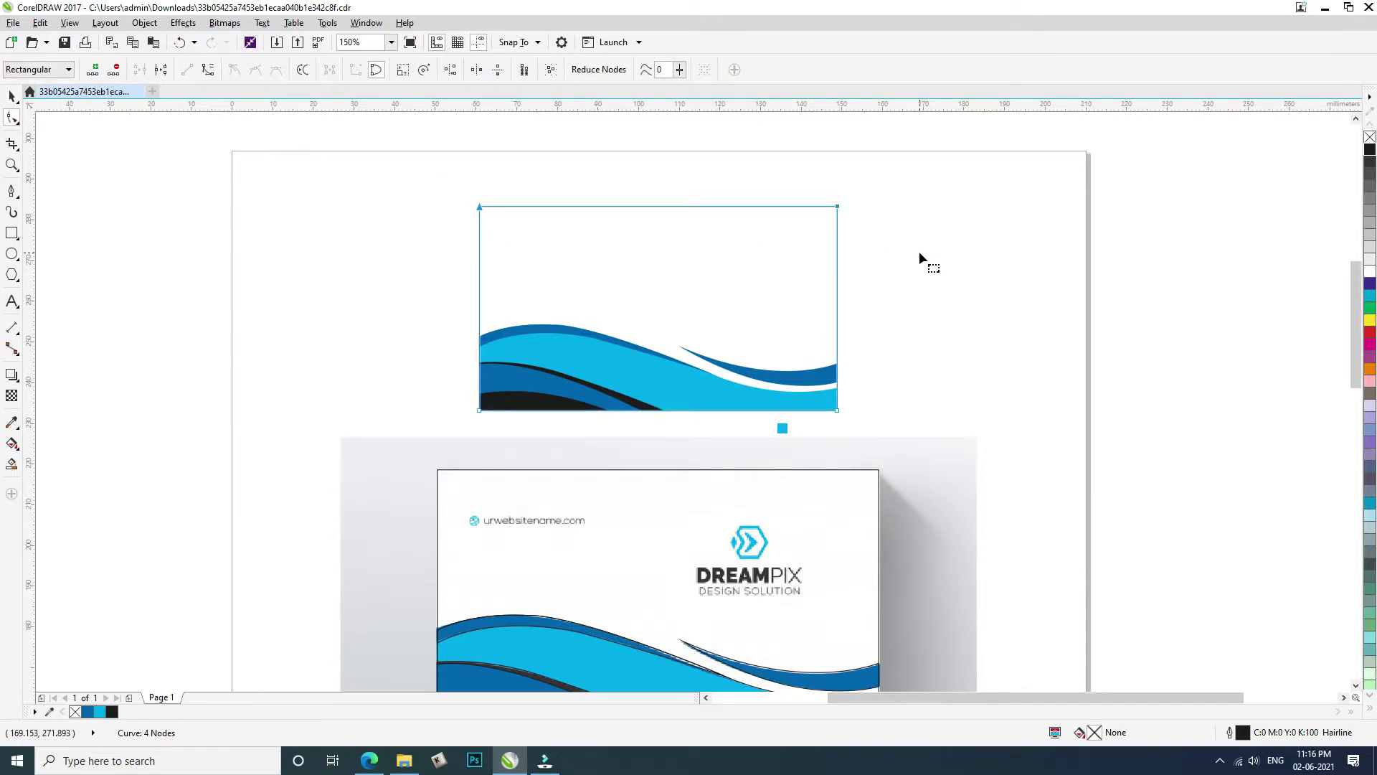
pyautogui.press('space')
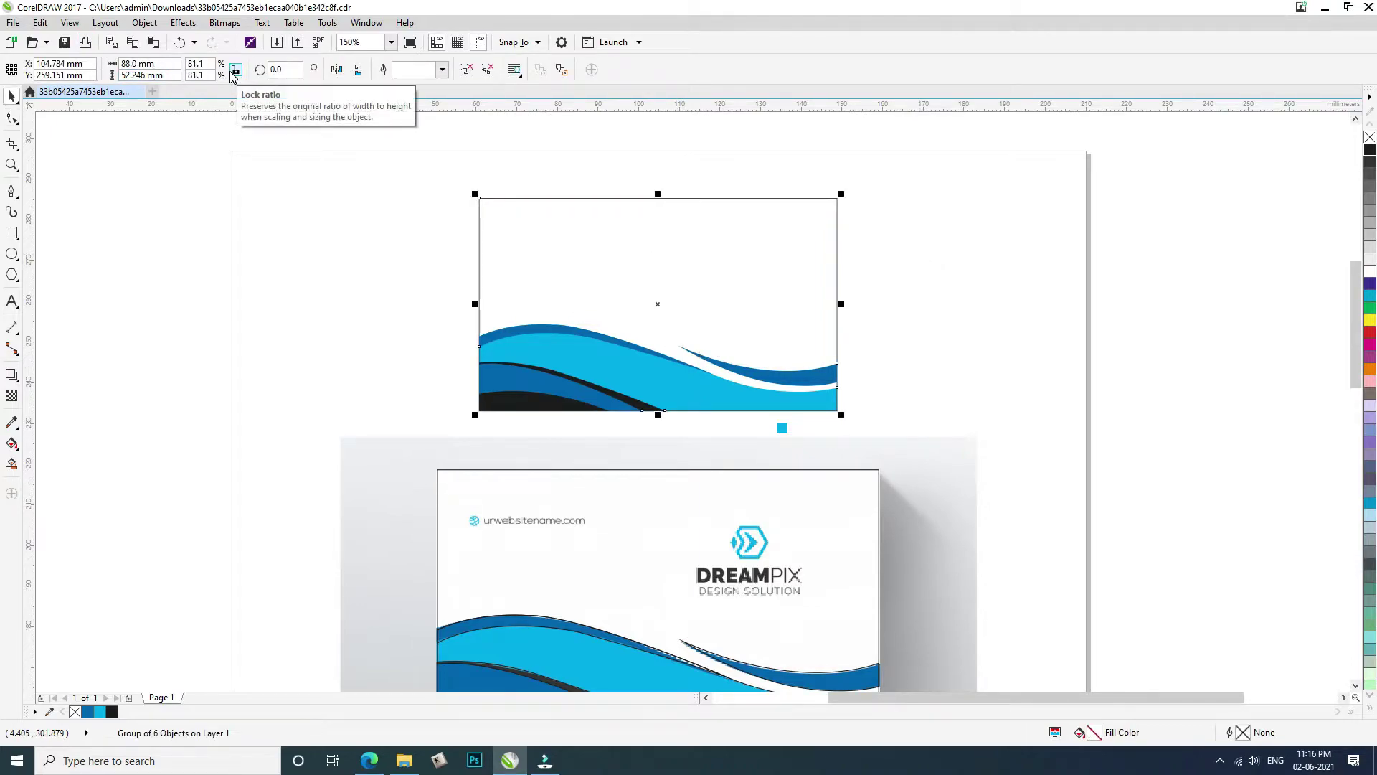
# Set the nudge distance to 0.246 mm and lower the card rectangle's top edge by that amount
pyautogui.doubleClick(128, 76)
pyautogui.click(272, 290)
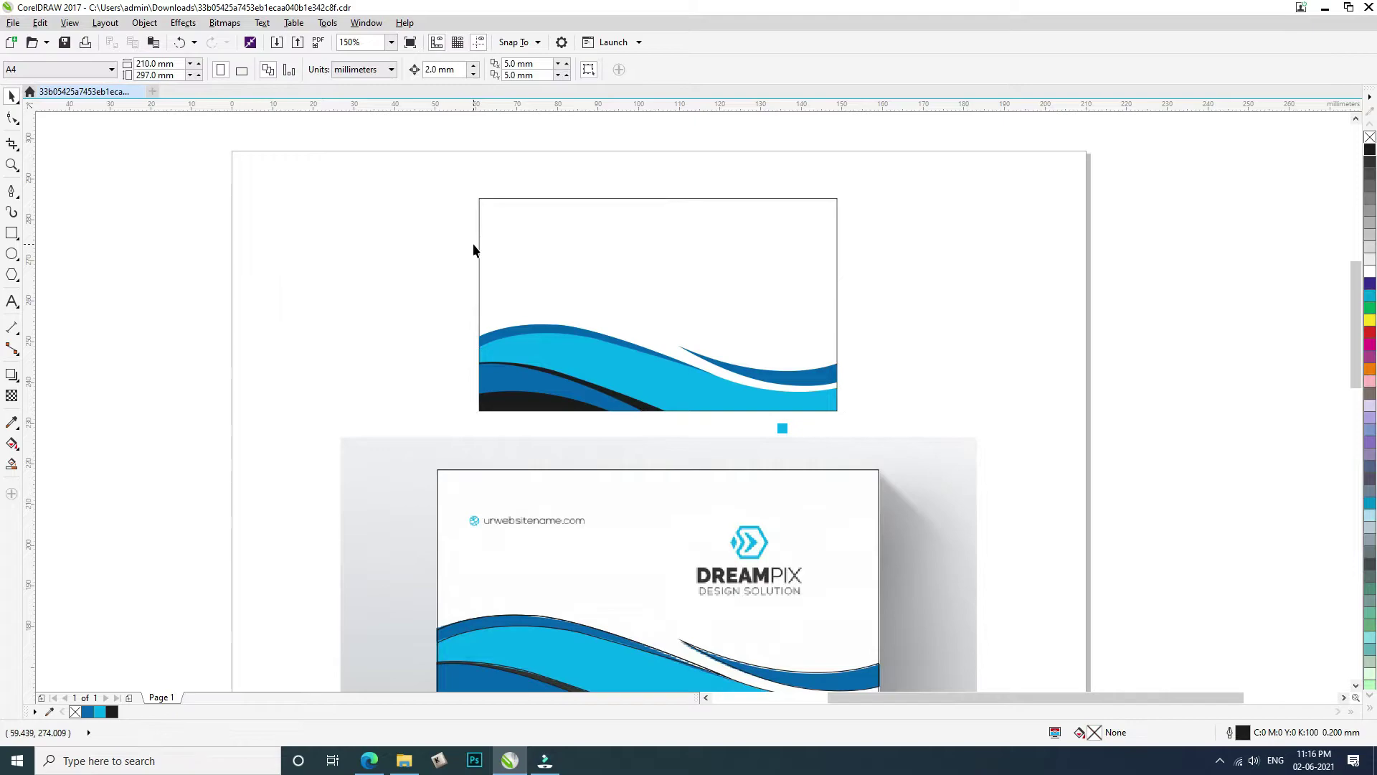
pyautogui.click(543, 215)
pyautogui.click(123, 174)
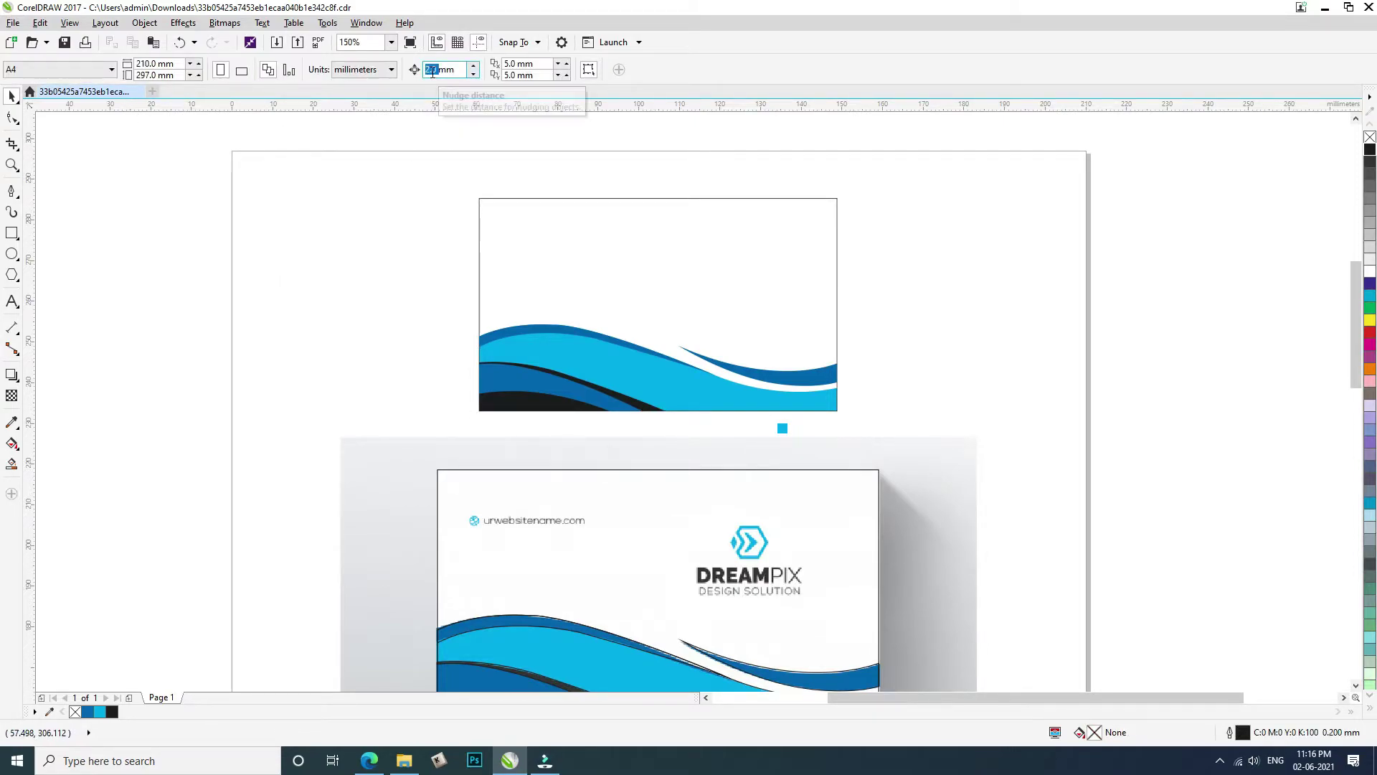
pyautogui.press('BackSpace')
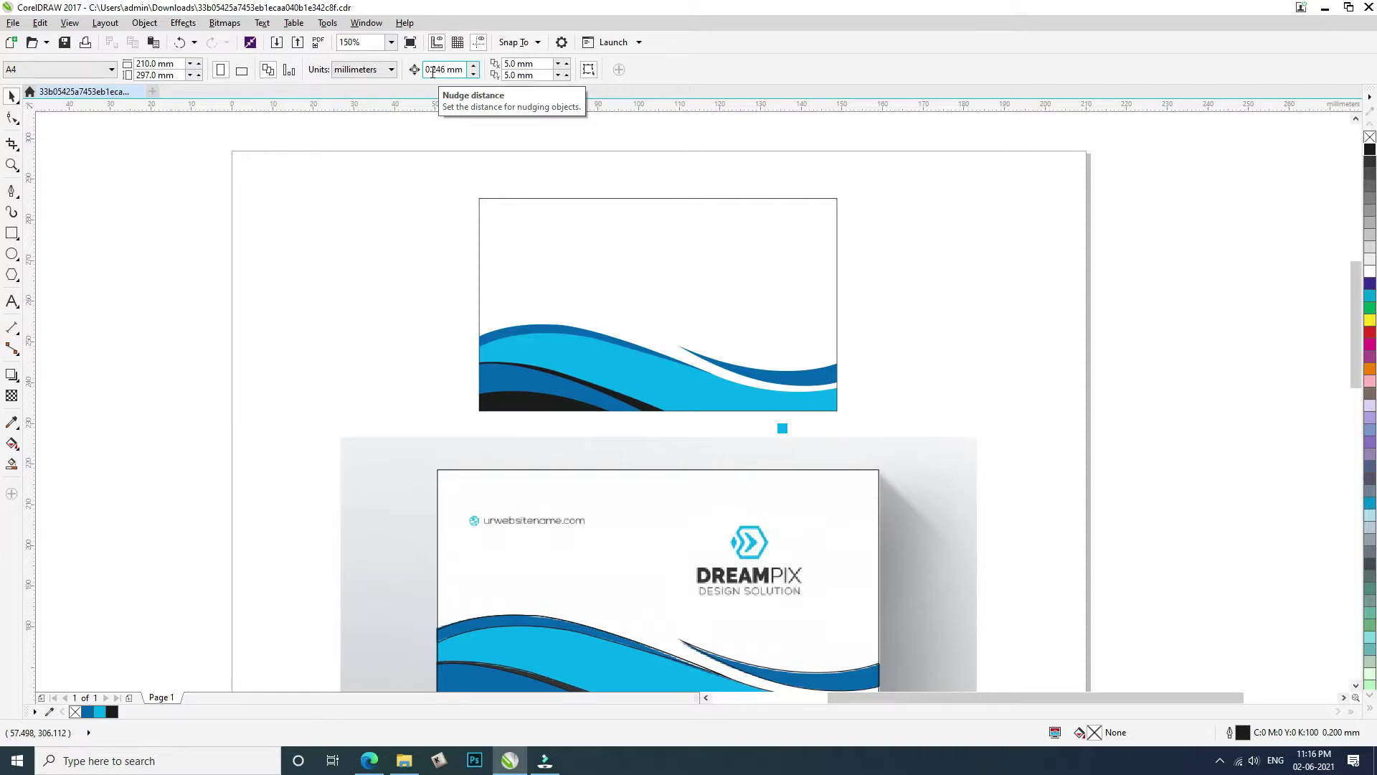
pyautogui.click(510, 205)
pyautogui.press('F10')
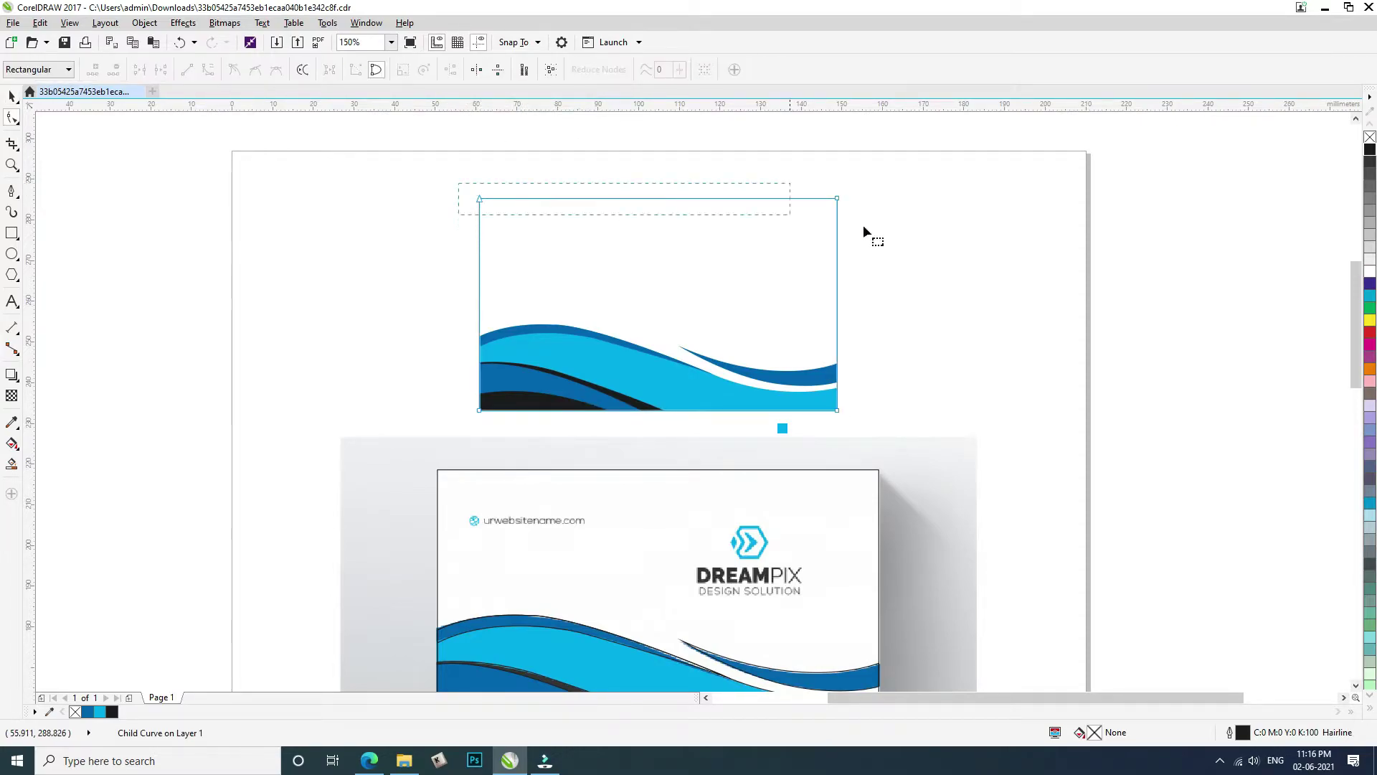
pyautogui.press('space')
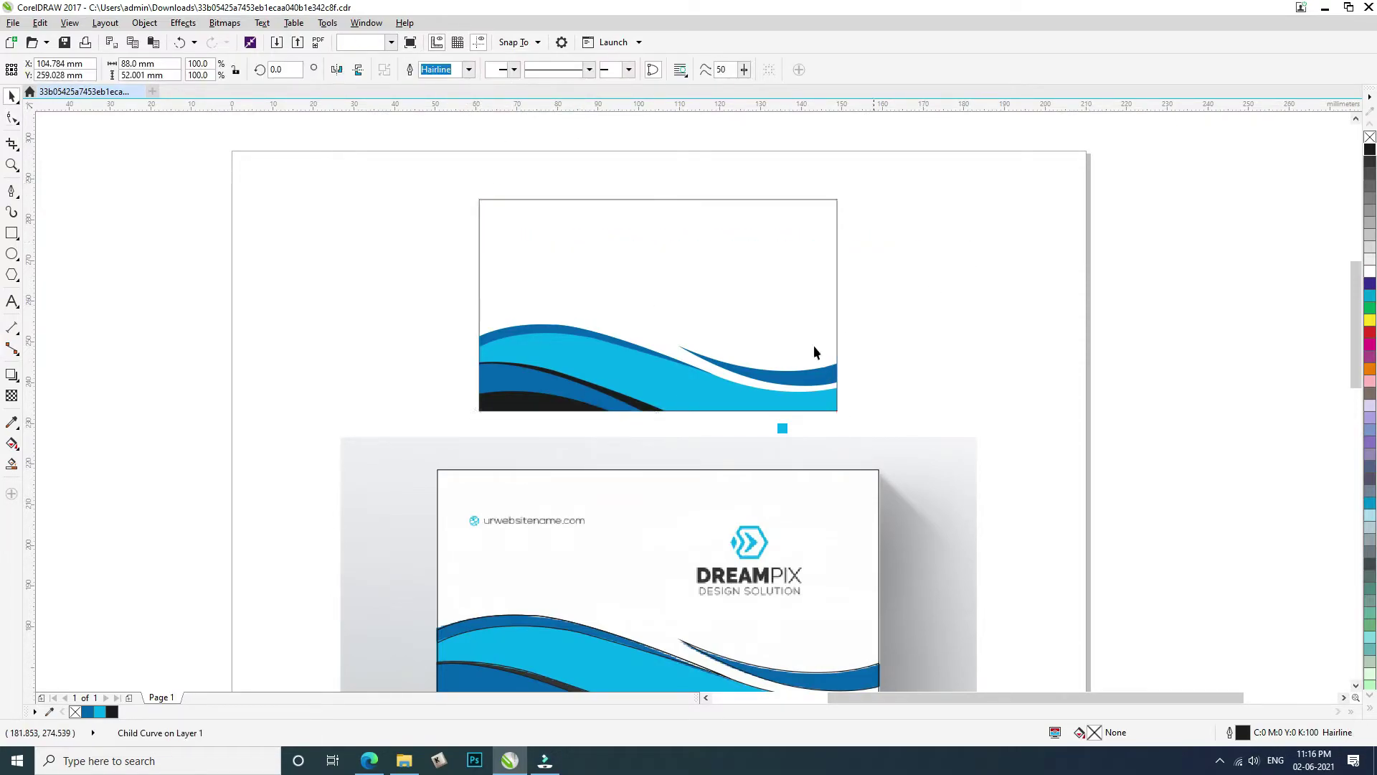
# Set the card group's height to exactly 52 mm without changing its width
pyautogui.click(844, 333)
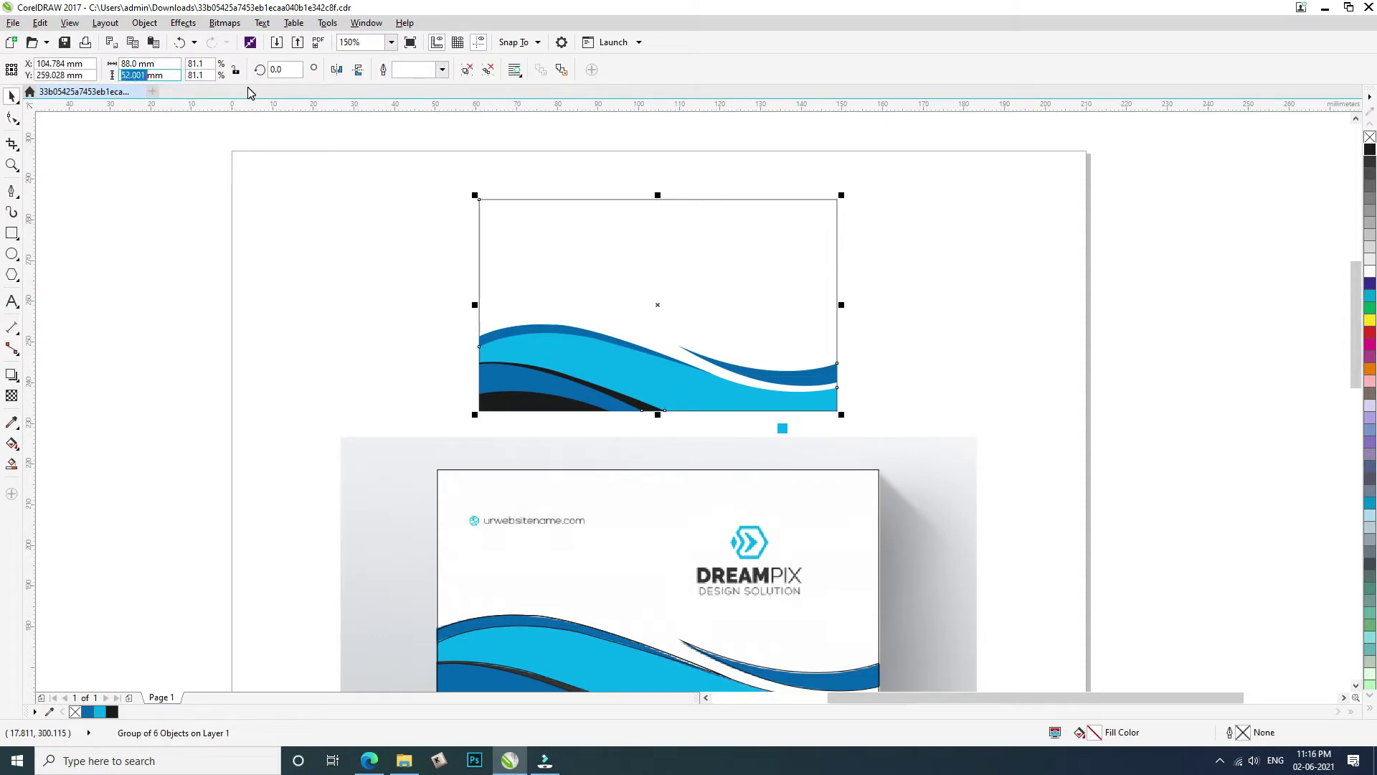
pyautogui.press('Return')
pyautogui.click(343, 314)
# Ungroup the card artwork and add a centered duplicate of the card outline sized 82 mm by 46 mm as an inner margin frame
pyautogui.keyDown('ctrl'); pyautogui.click(542, 208); pyautogui.keyUp('ctrl')
pyautogui.hotkey('ctrl', 'u')
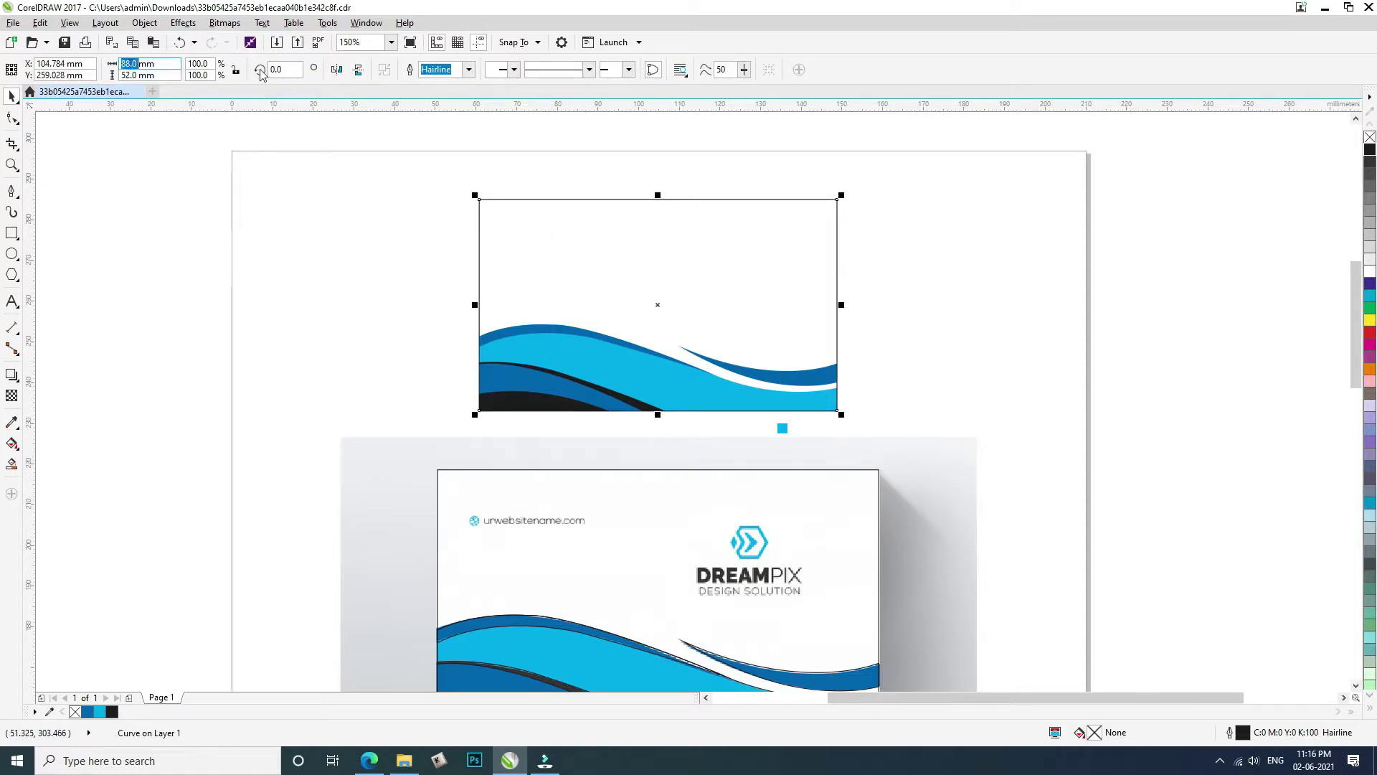
pyautogui.write('2')
pyautogui.press('Tab')
pyautogui.write('46')
pyautogui.press('Return')
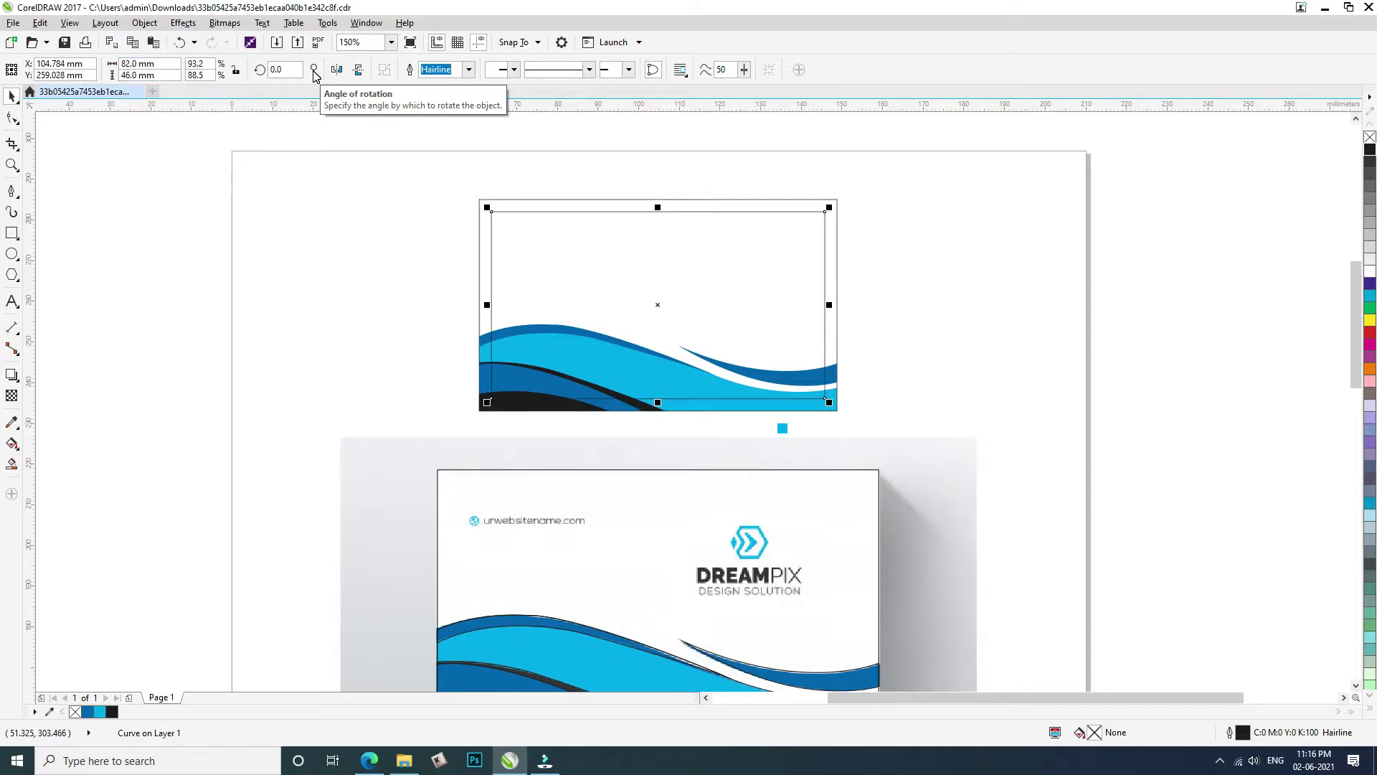
pyautogui.click(463, 261)
# Add the artistic text "DREAM" inside the upper part of the card's margin frame
pyautogui.press('z')
pyautogui.moveTo(430, 194); pyautogui.dragTo(946, 460)
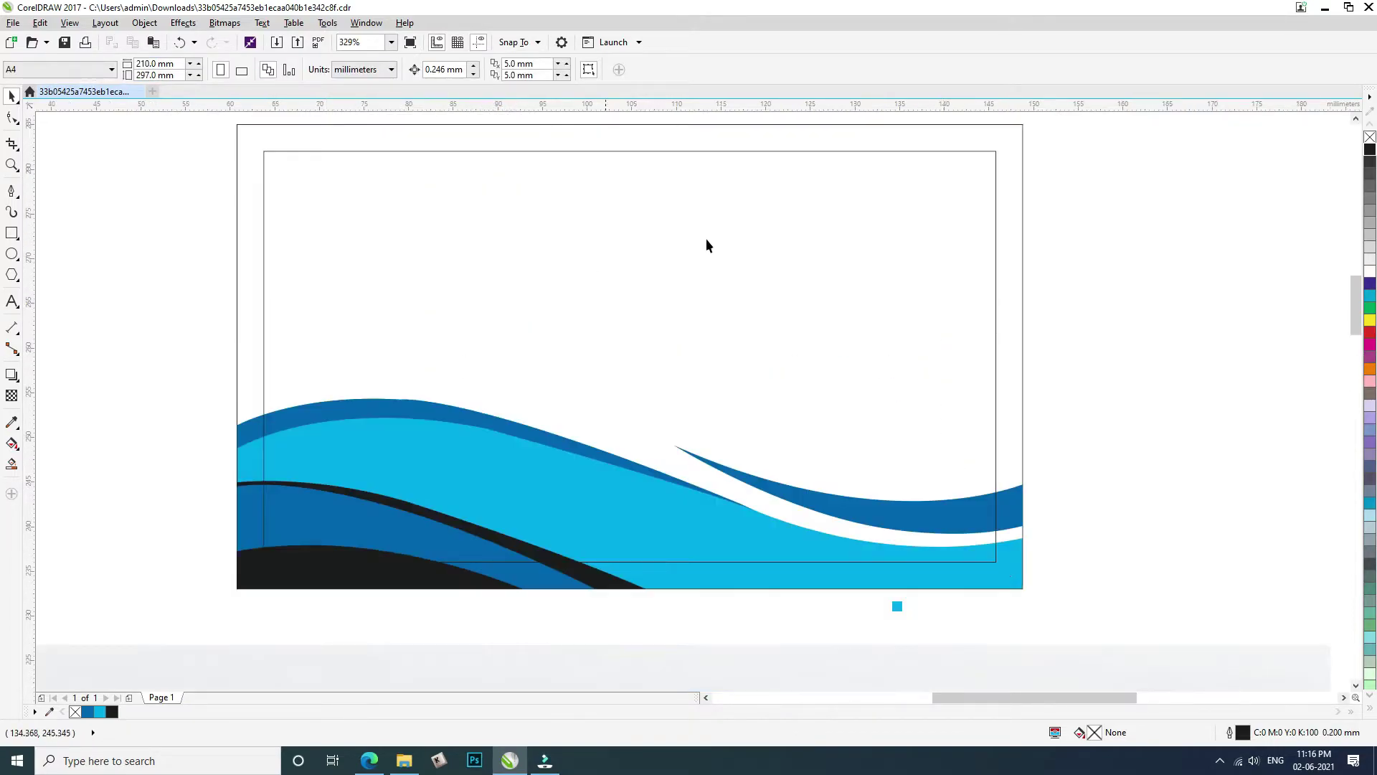
pyautogui.scroll(-3, 458, 248)
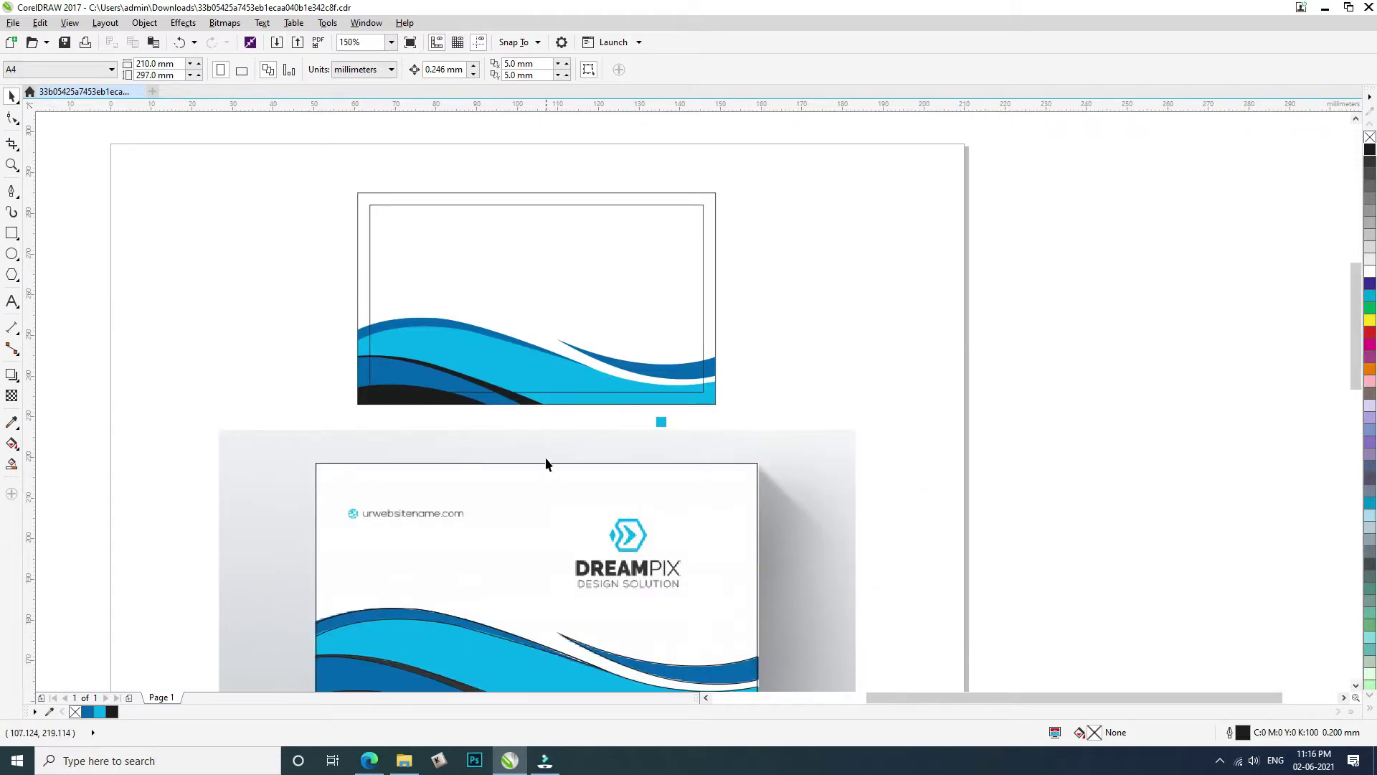
pyautogui.scroll(1, 545, 456)
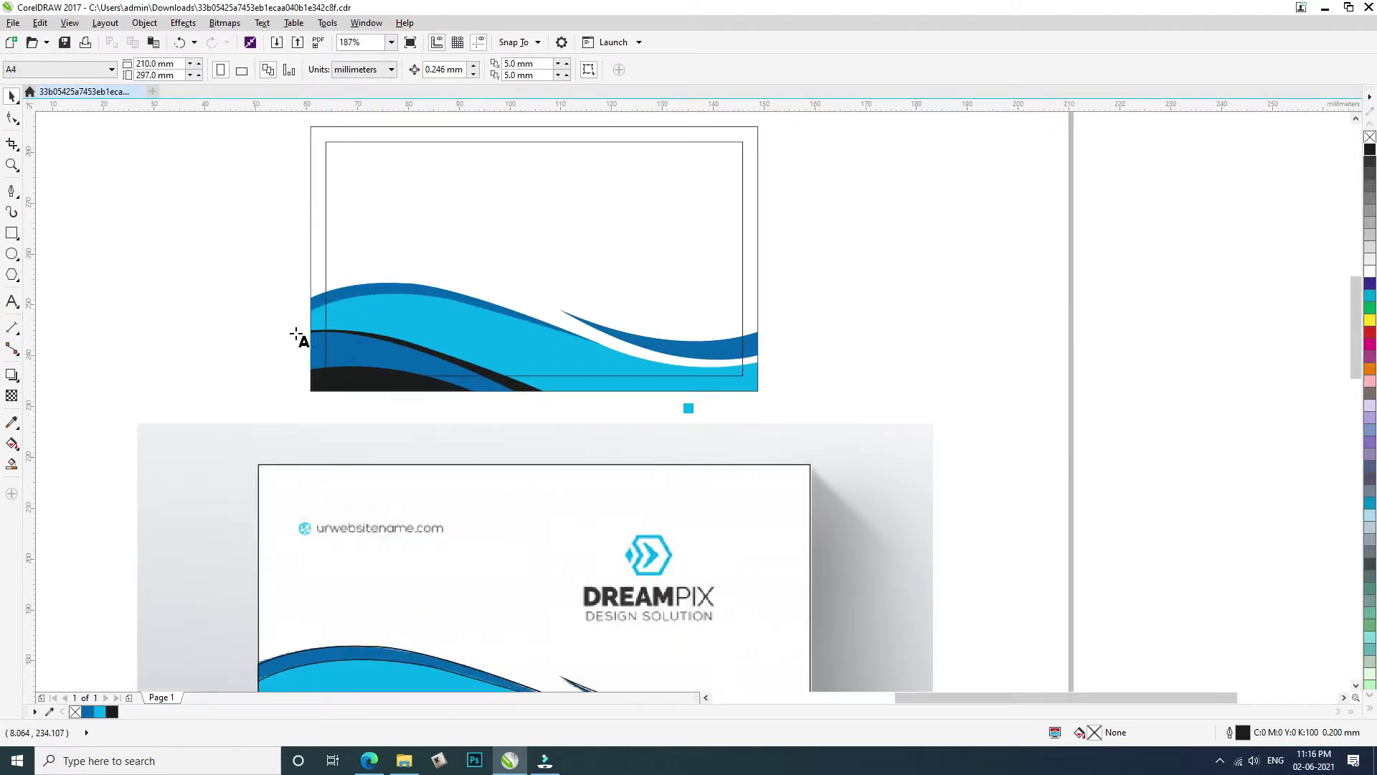
pyautogui.press('F8')
pyautogui.click(383, 210)
pyautogui.write('d')
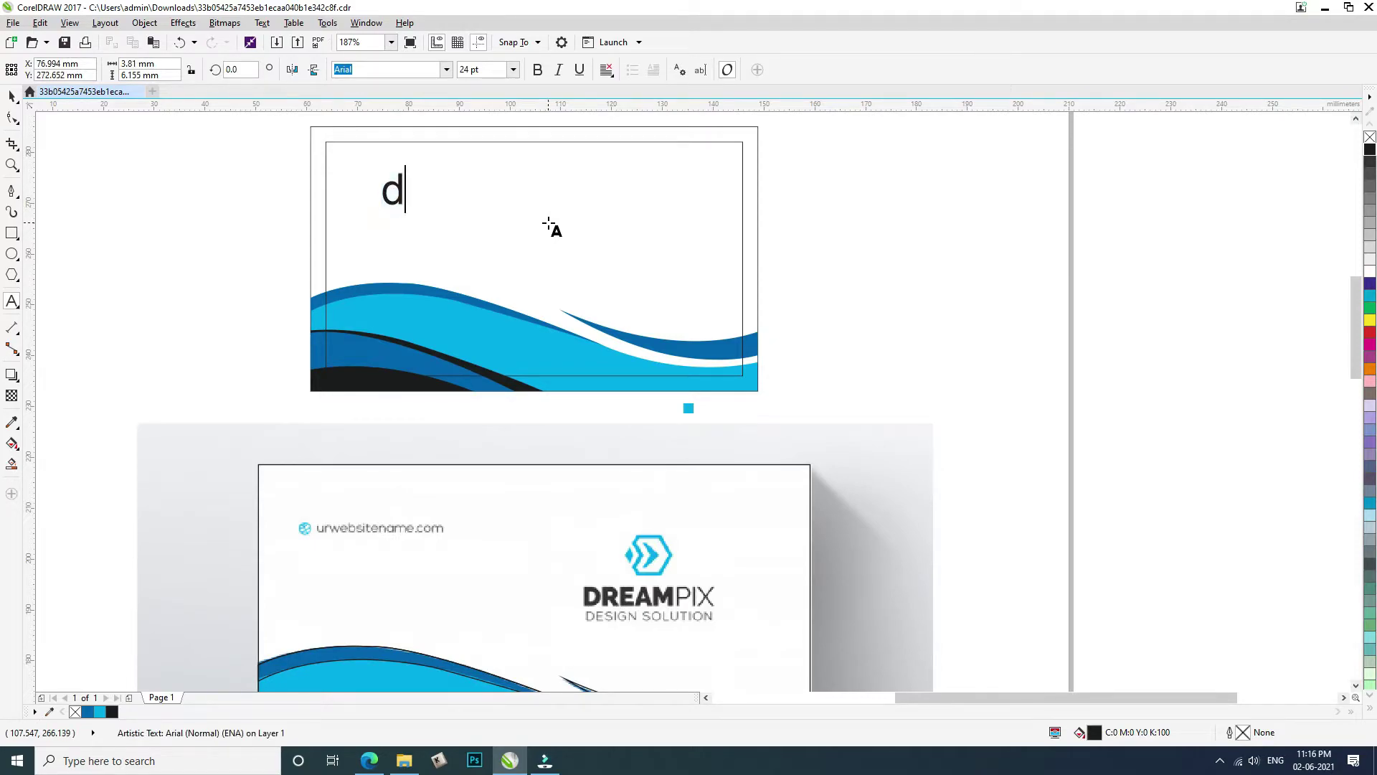
pyautogui.hotkey('shift', 'Left')
pyautogui.write('DREAM')
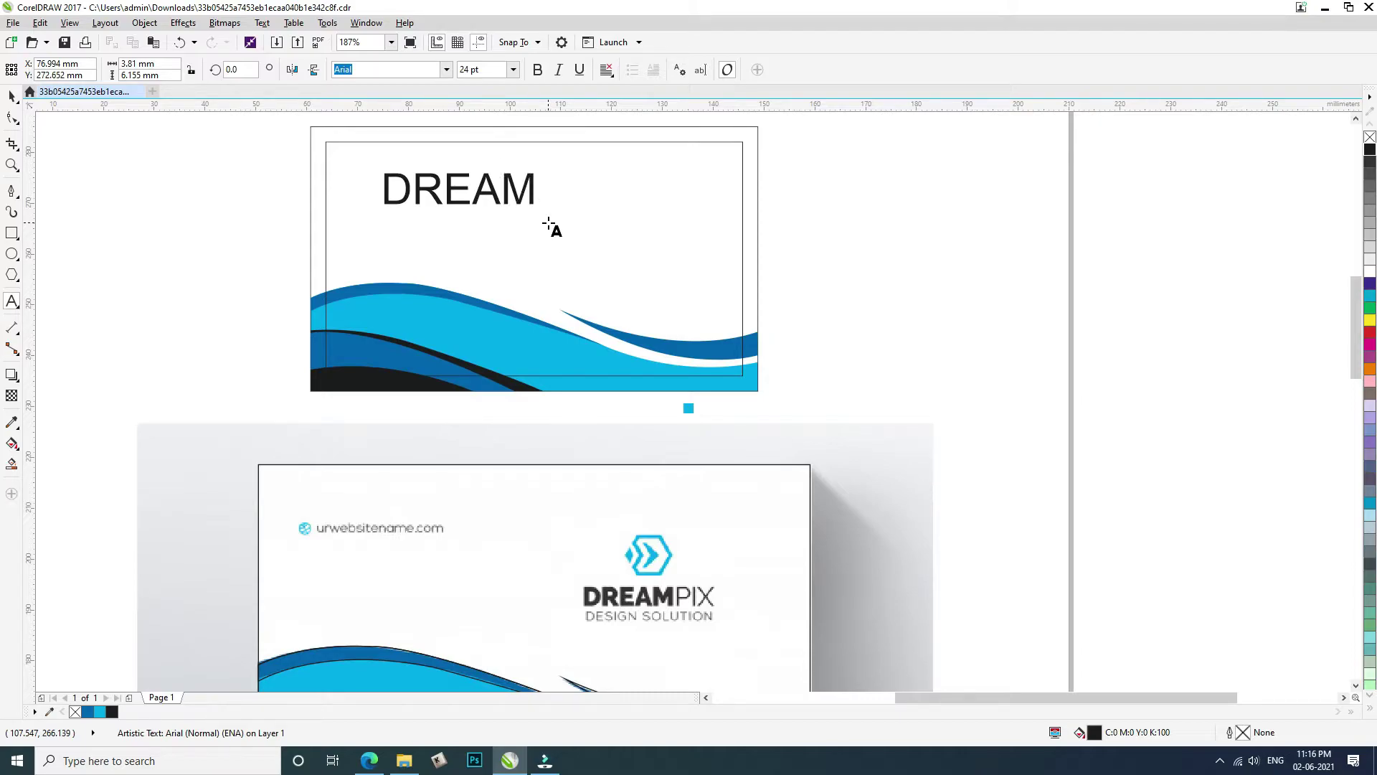
pyautogui.hotkey('ctrl', 'space')
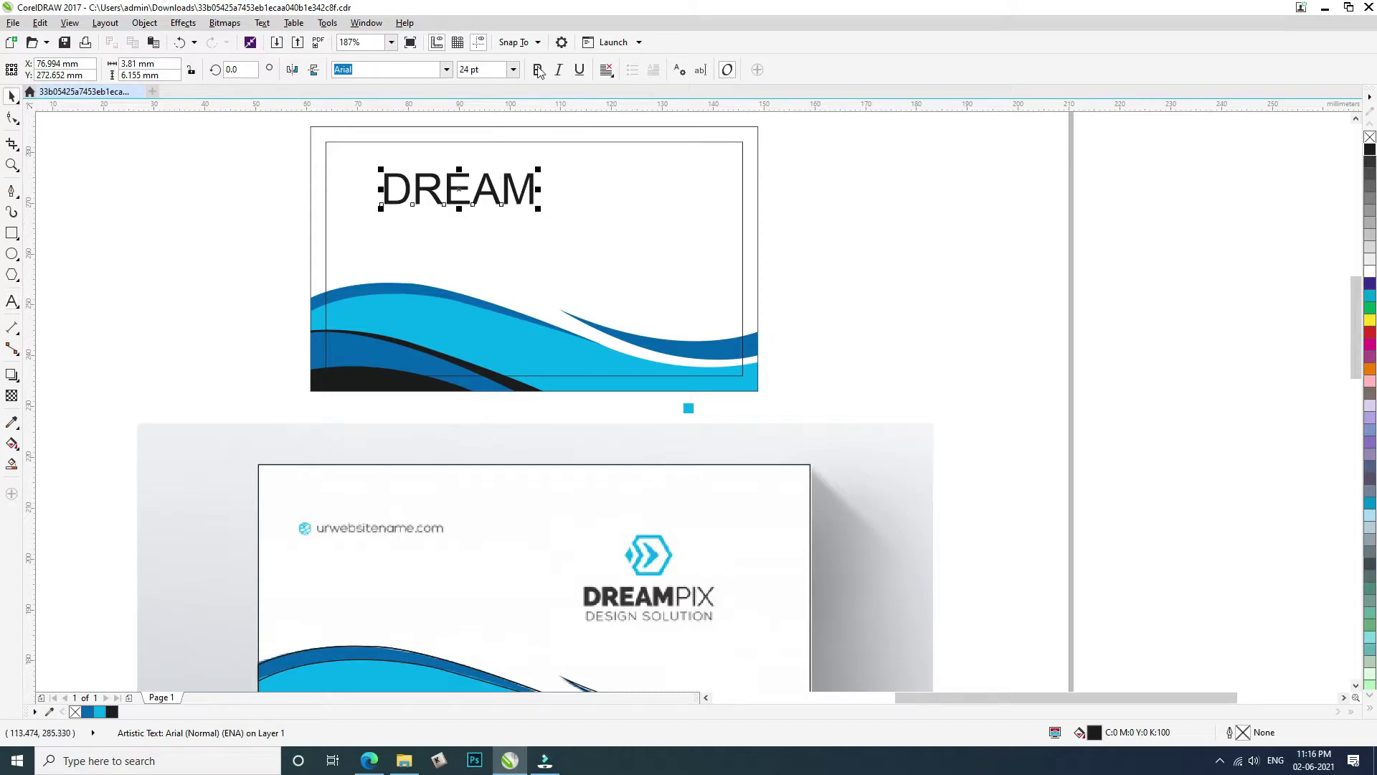
# Change the DREAM text's font to Source Sans Pro and make it bold
pyautogui.click(423, 71)
pyautogui.write('ASOU')
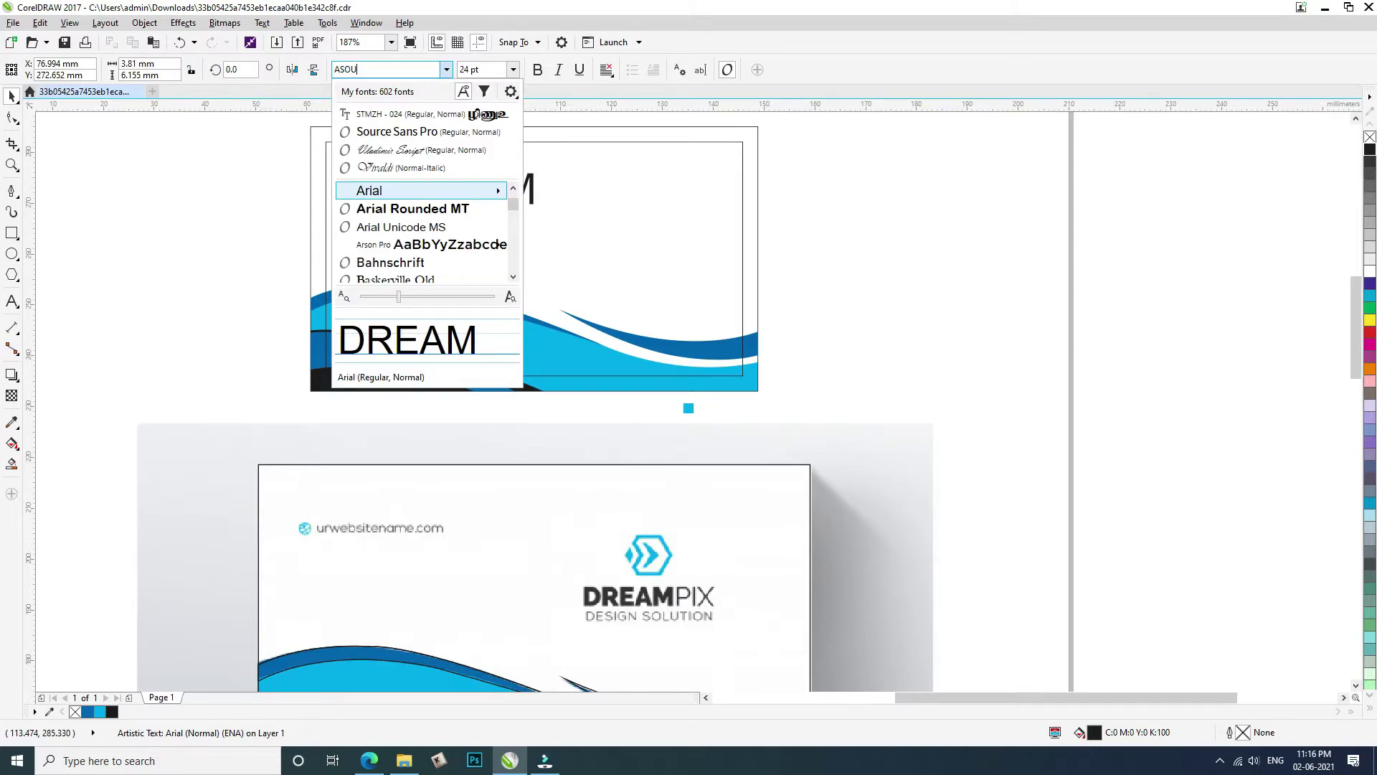
pyautogui.press('Return')
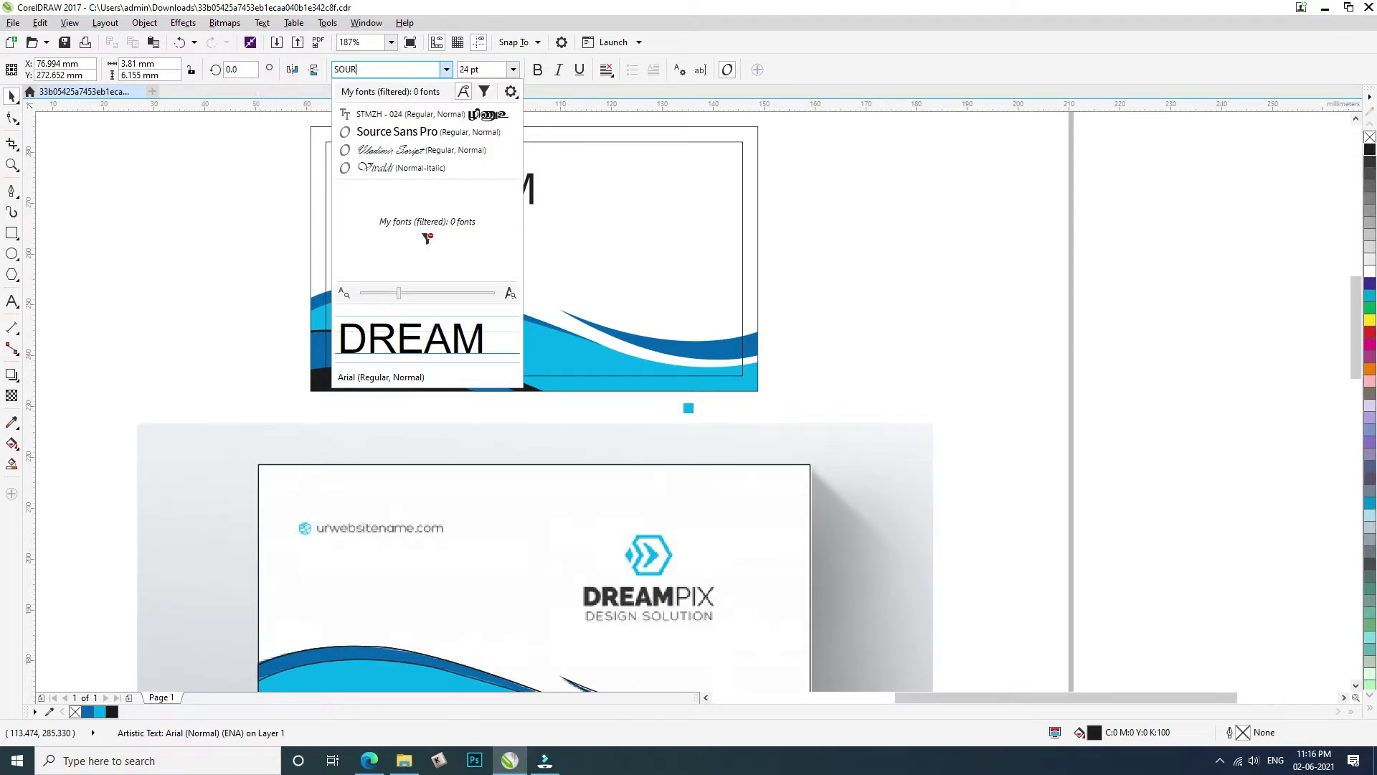
pyautogui.click(394, 133)
pyautogui.click(537, 69)
pyautogui.click(350, 228)
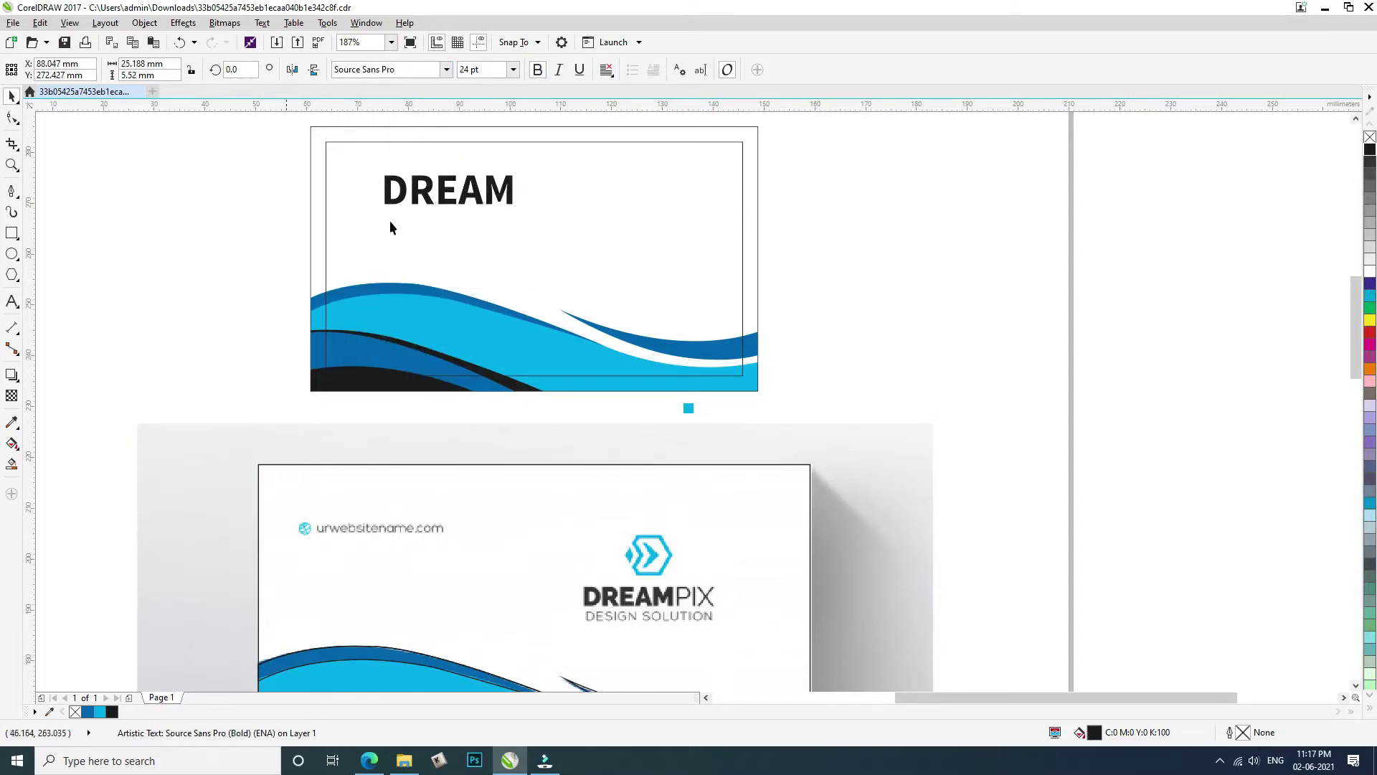
# Set the DREAM text to 18 pt and move it slightly lower on the card
pyautogui.click(402, 185)
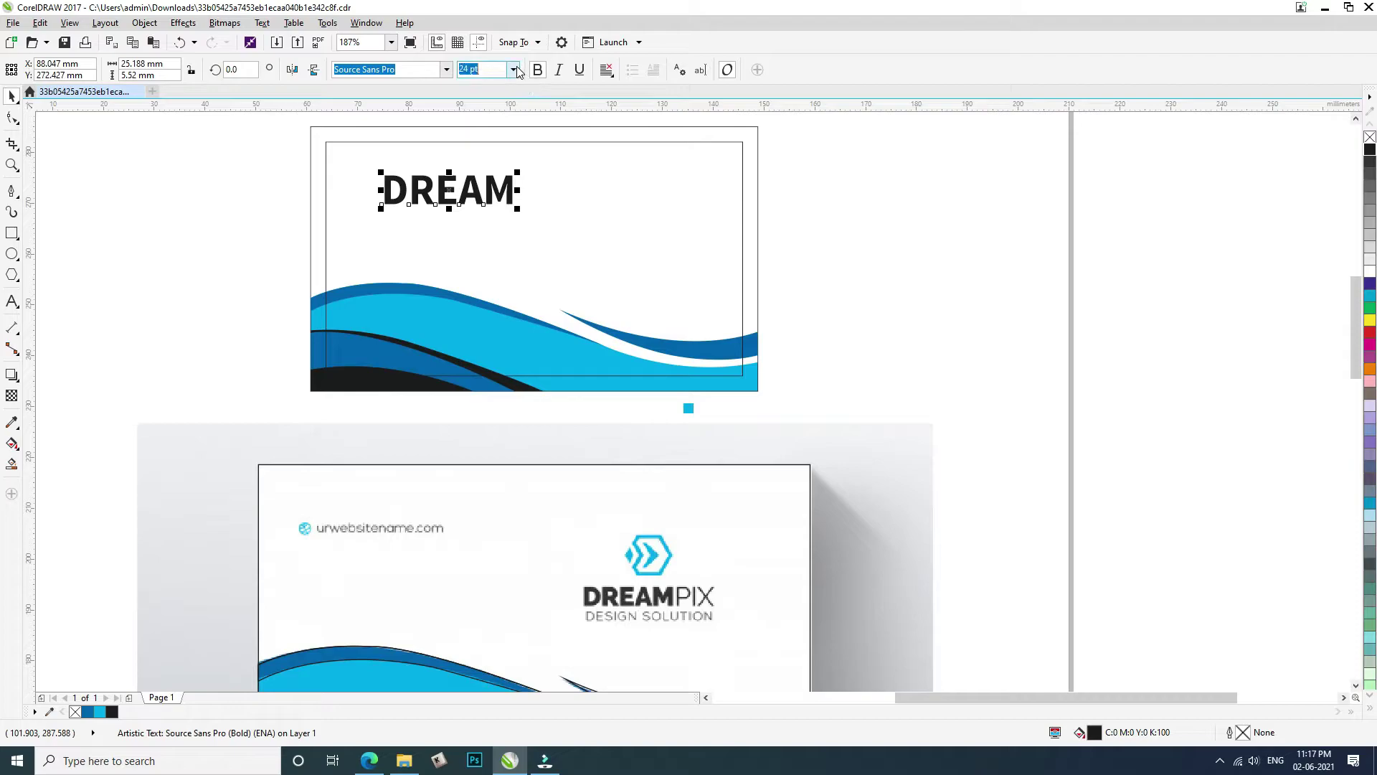
pyautogui.click(513, 70)
pyautogui.click(486, 188)
pyautogui.keyDown('shift'); pyautogui.click(500, 218); pyautogui.keyUp('shift')
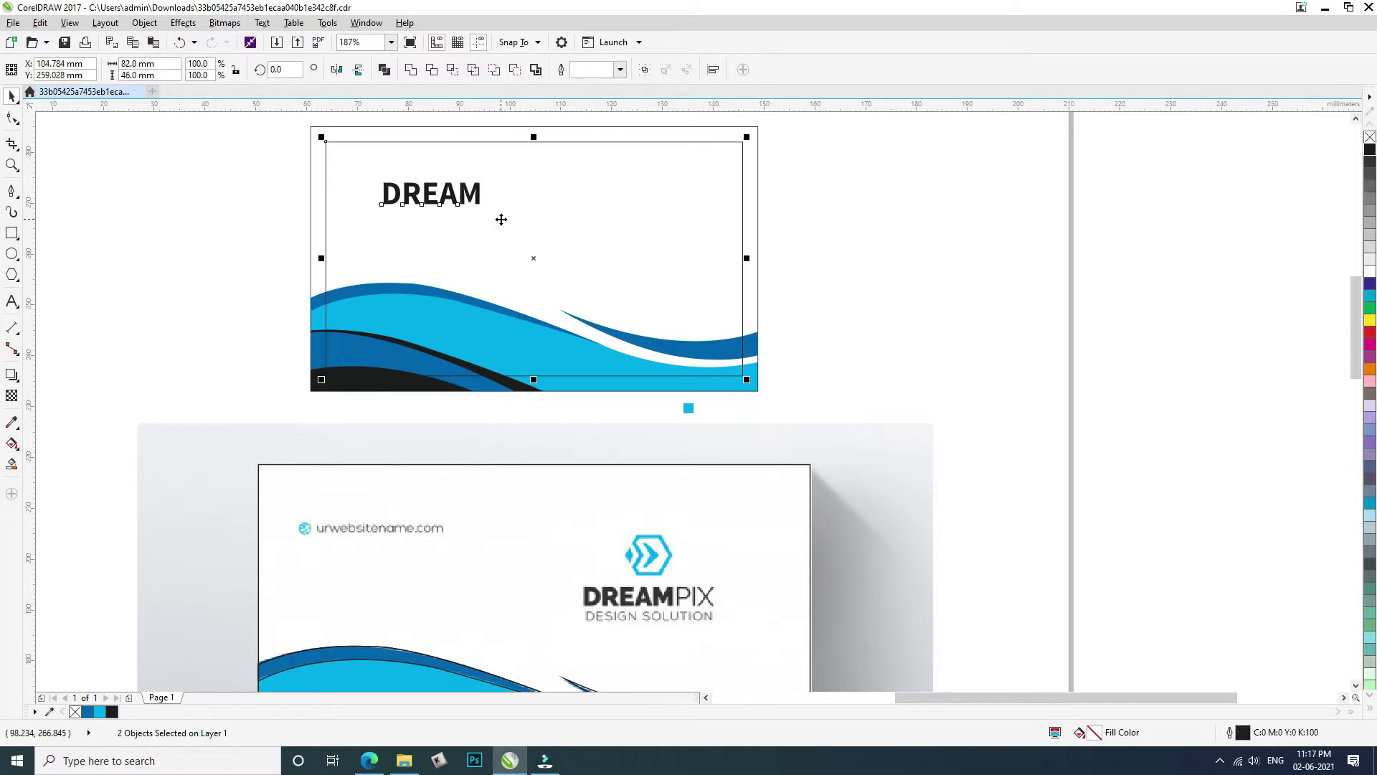
pyautogui.keyDown('shift'); pyautogui.click(501, 219); pyautogui.keyUp('shift')
pyautogui.moveTo(448, 202); pyautogui.dragTo(464, 225)
# Extend the text to "DREAMPIX" and remove the bold style from the letters "PIX"
pyautogui.doubleClick(463, 222)
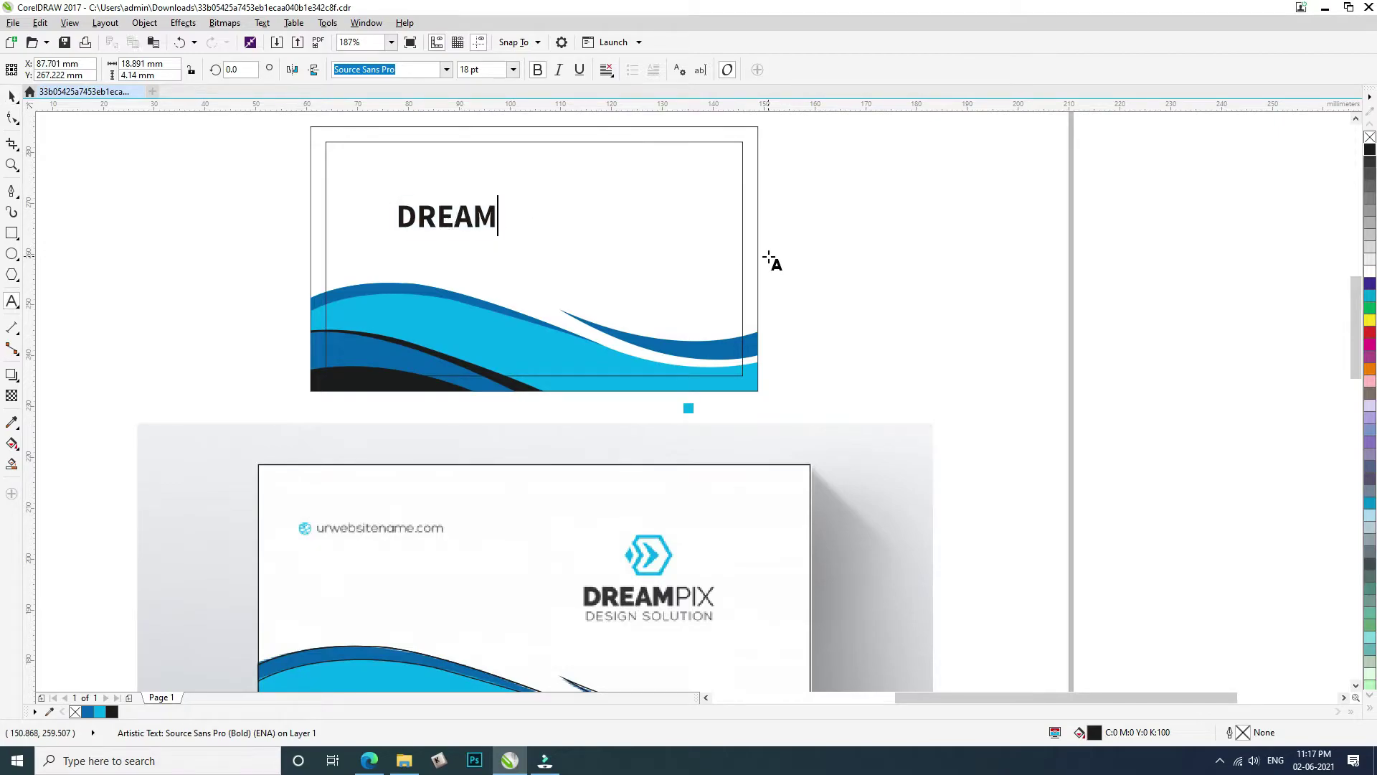
pyautogui.write('p')
pyautogui.write('X')
pyautogui.hotkey('shift', 'Left')
pyautogui.hotkey('shift', 'Left')
pyautogui.hotkey('shift', 'Left')
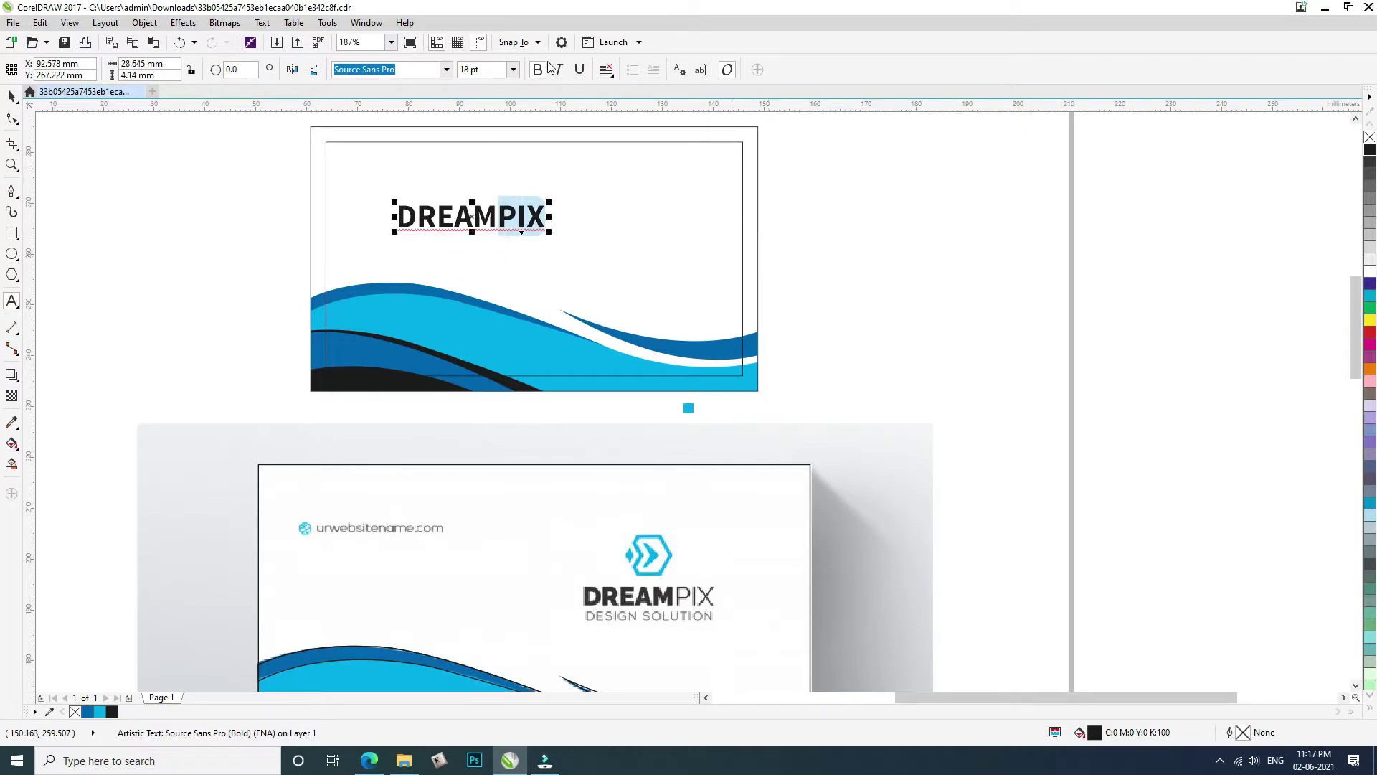
pyautogui.click(539, 70)
pyautogui.hotkey('ctrl', 'space')
# Center the DREAMPIX text horizontally on the card's margin frame
pyautogui.keyDown('shift'); pyautogui.click(388, 156); pyautogui.keyUp('shift')
pyautogui.press('c')
pyautogui.keyDown('shift'); pyautogui.click(382, 155); pyautogui.keyUp('shift')
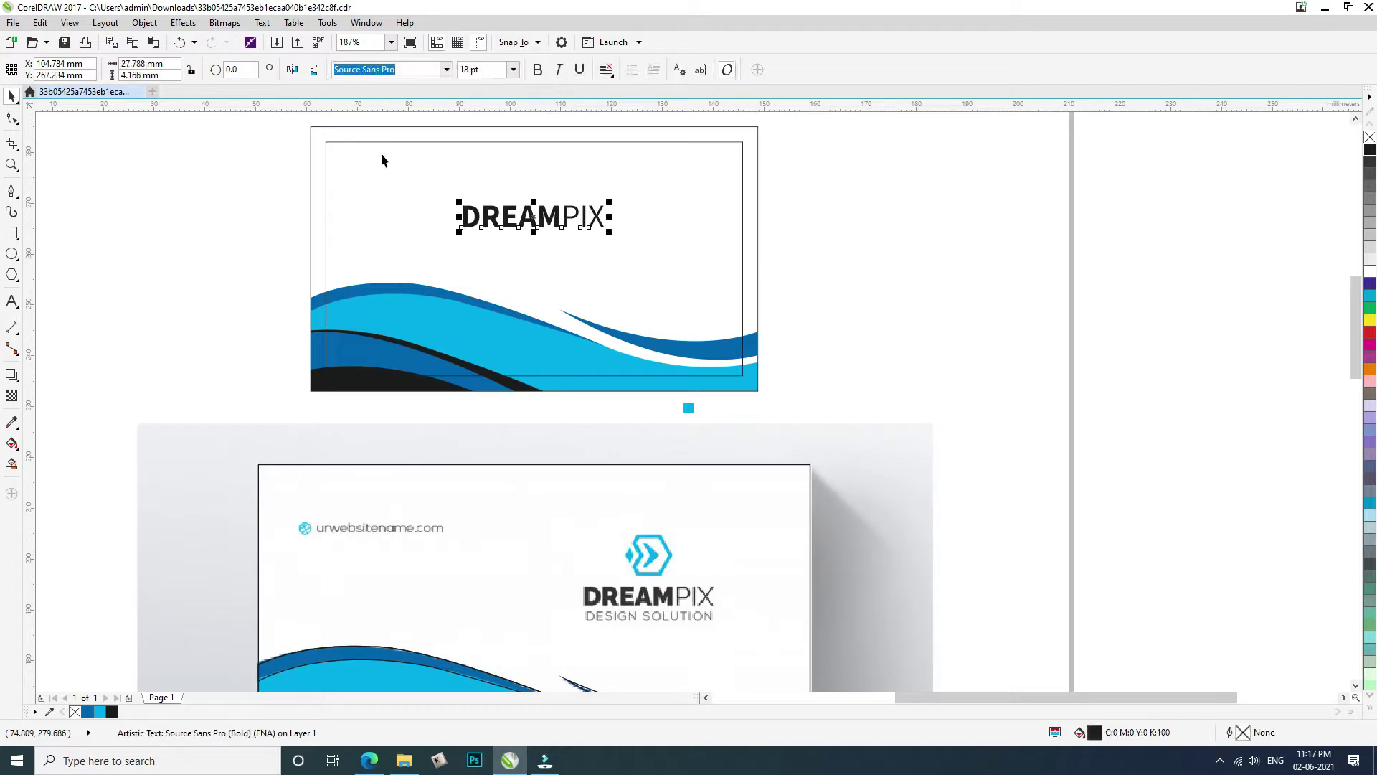
pyautogui.click(232, 238)
# Adjust the DREAMPIX text's height on the card and place a duplicate of it directly below
pyautogui.moveTo(411, 219); pyautogui.dragTo(412, 234)
pyautogui.press('F2')
pyautogui.moveTo(292, 137); pyautogui.dragTo(817, 451)
pyautogui.click(609, 278)
pyautogui.moveTo(609, 278); pyautogui.dragTo(624, 313)
# Replace the lower duplicate's wording with "DESIGN SOLUTION" in regular weight
pyautogui.press('F8')
pyautogui.moveTo(756, 309); pyautogui.dragTo(459, 303)
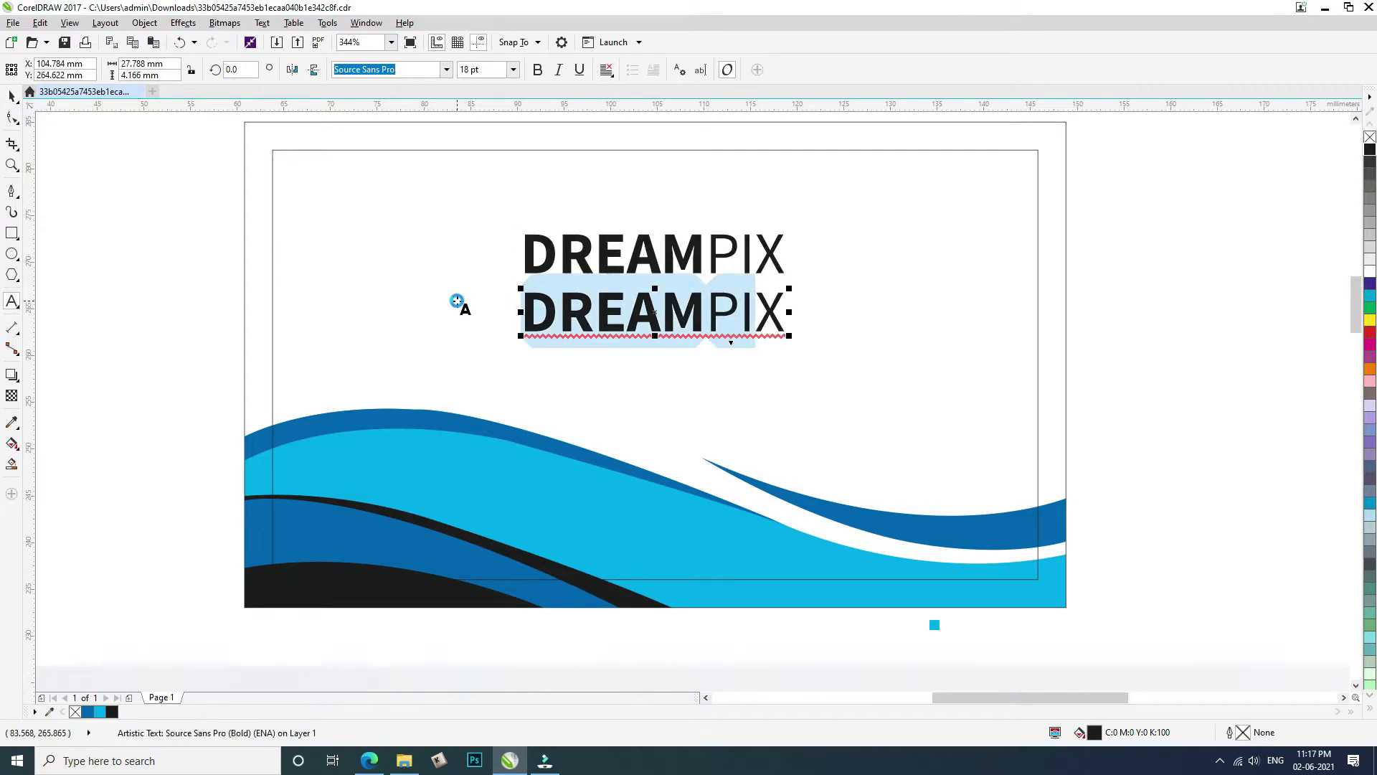
pyautogui.write('X ')
pyautogui.write('D')
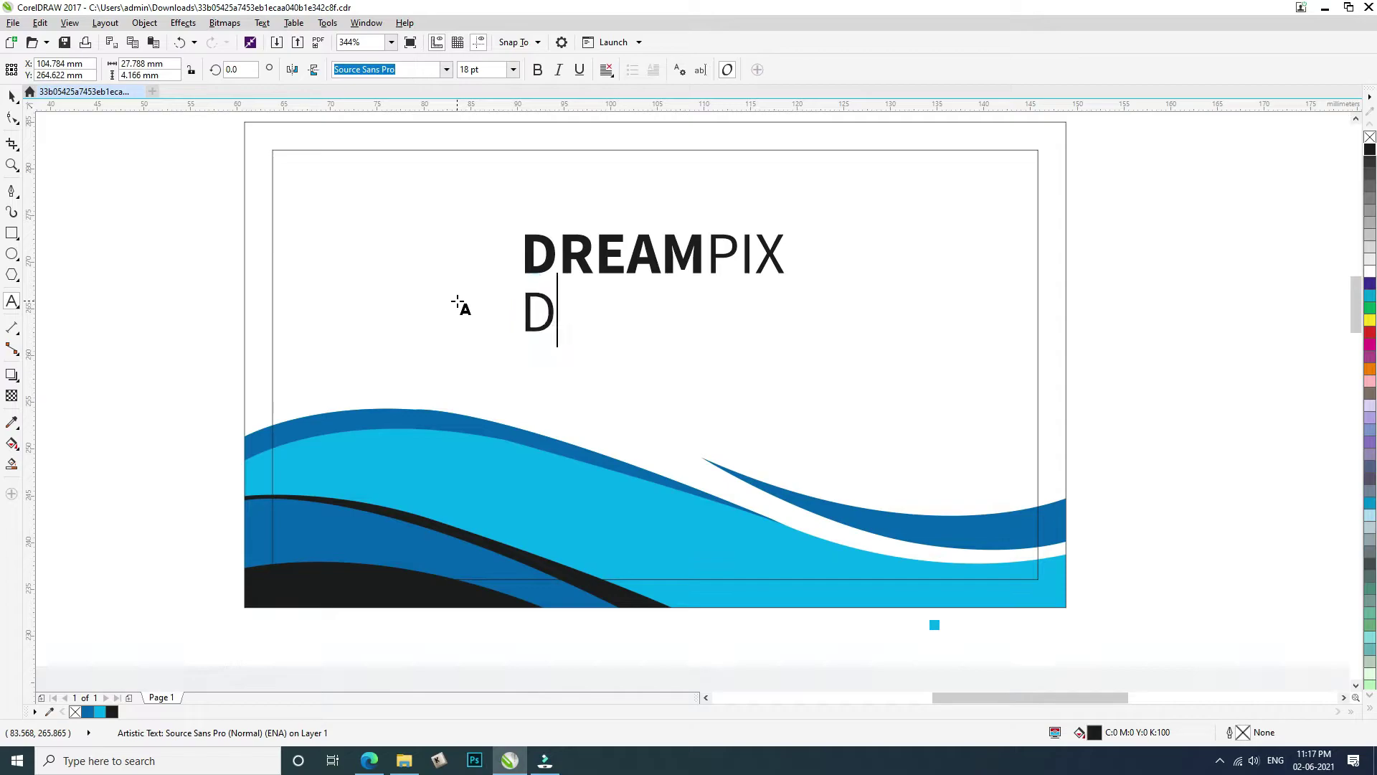
pyautogui.write('ESIGN SOLUTION')
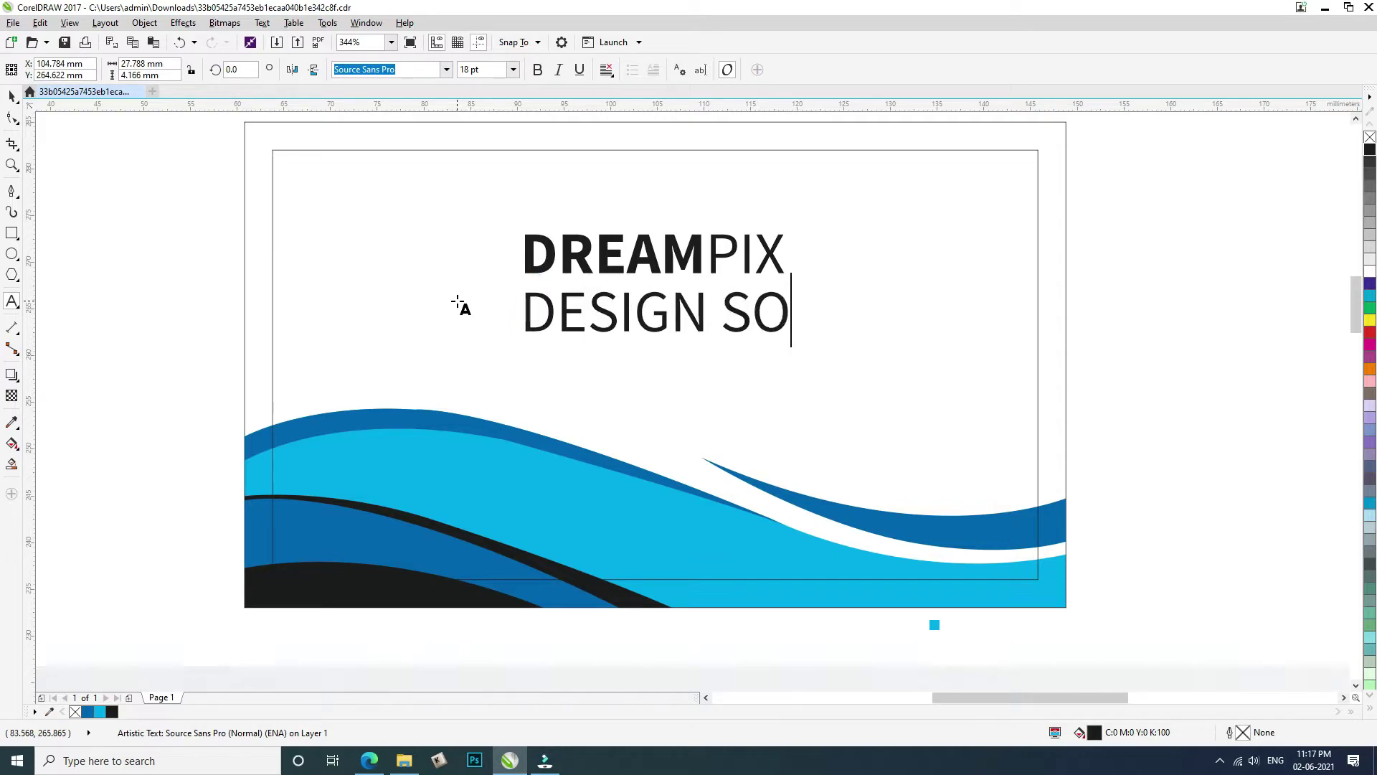
pyautogui.hotkey('ctrl', 'space')
# Set the DESIGN SOLUTION line to 12 pt and center it horizontally on the margin frame
pyautogui.scroll(-2, 552, 285)
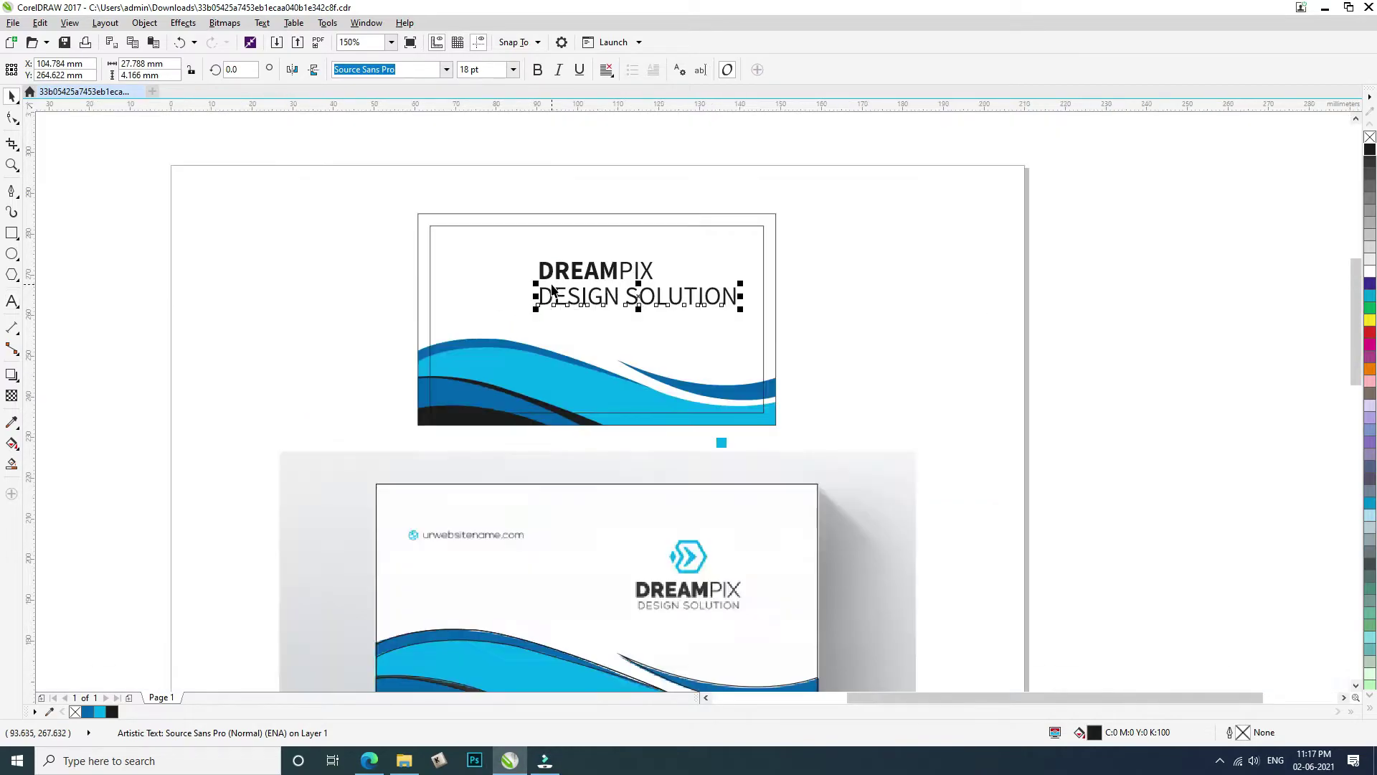
pyautogui.scroll(2, 649, 289)
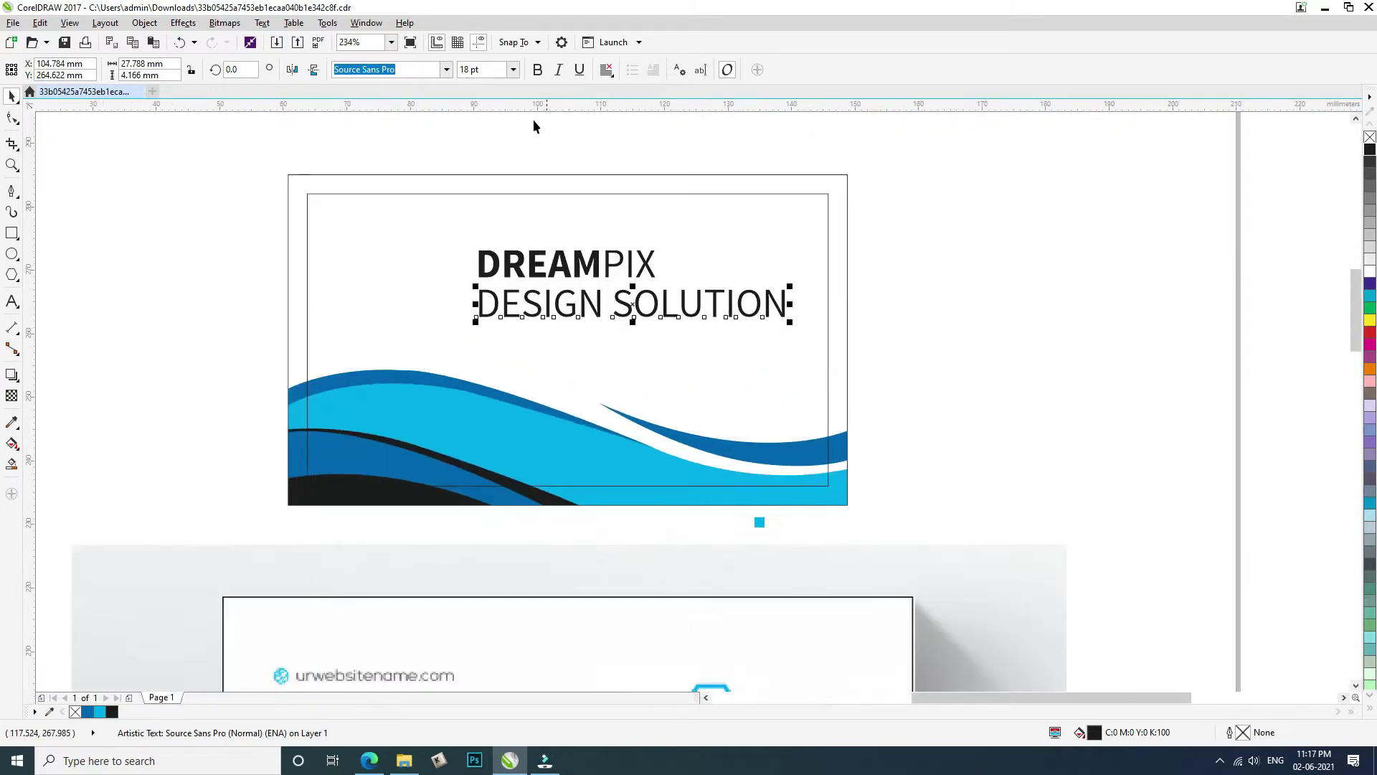
pyautogui.click(513, 69)
pyautogui.click(476, 152)
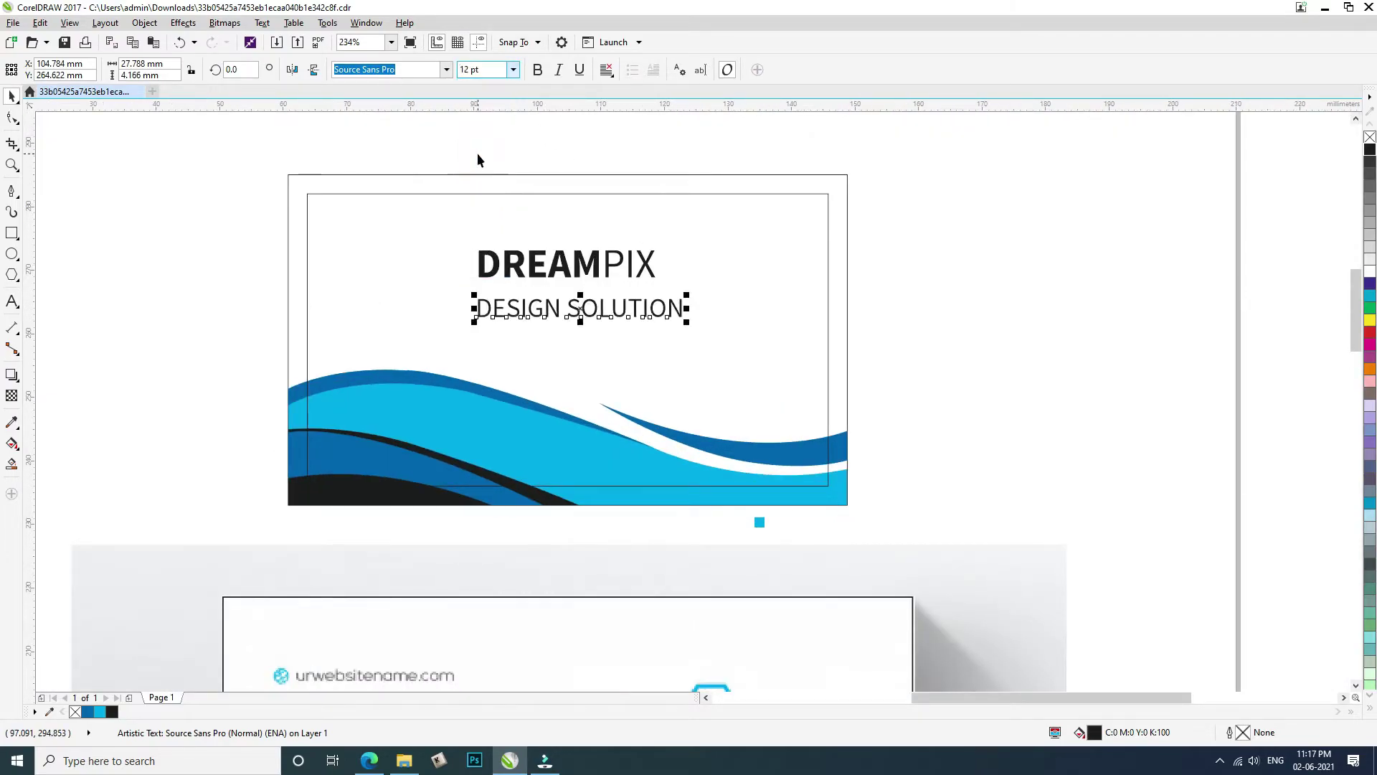
pyautogui.keyDown('shift'); pyautogui.click(432, 256); pyautogui.keyUp('shift')
pyautogui.press('c')
pyautogui.keyDown('shift'); pyautogui.click(432, 256); pyautogui.keyUp('shift')
pyautogui.click(970, 333)
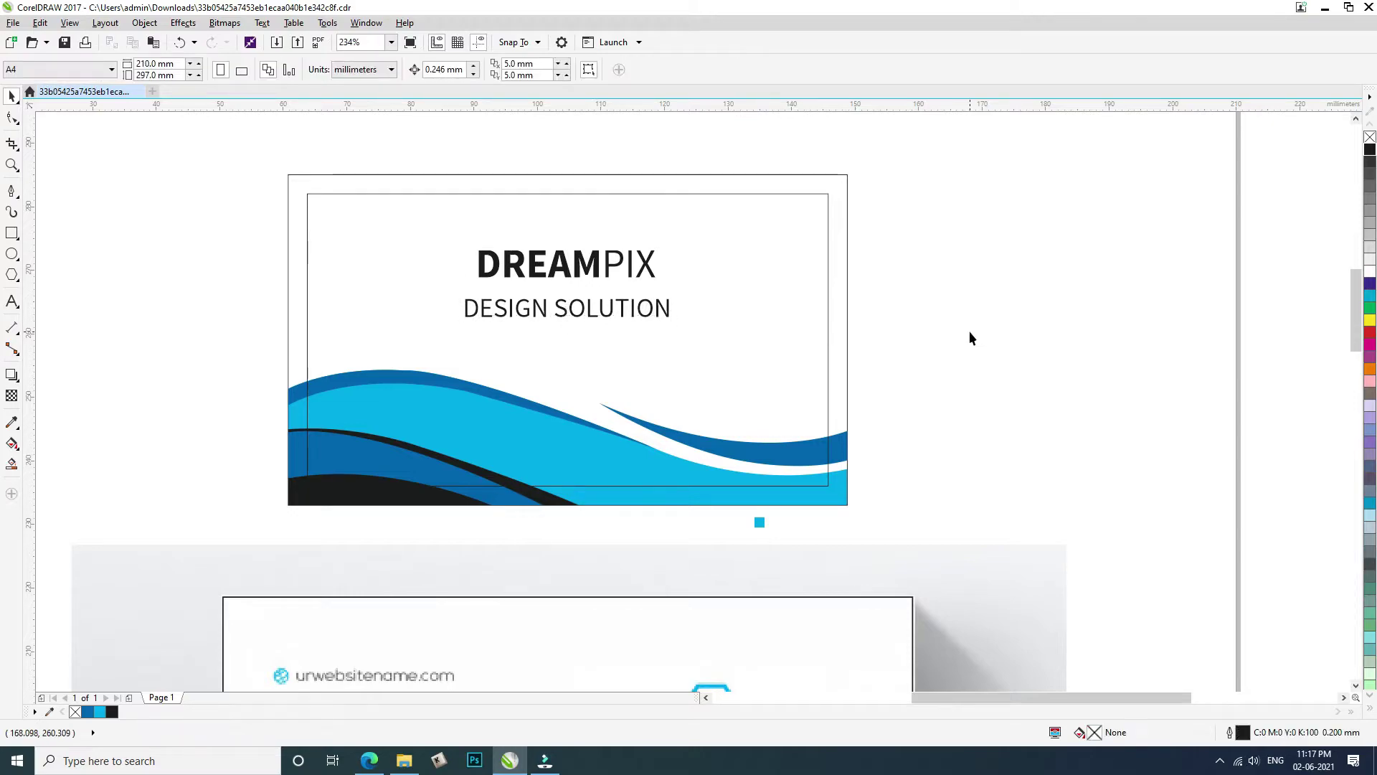
pyautogui.scroll(-6, 970, 338)
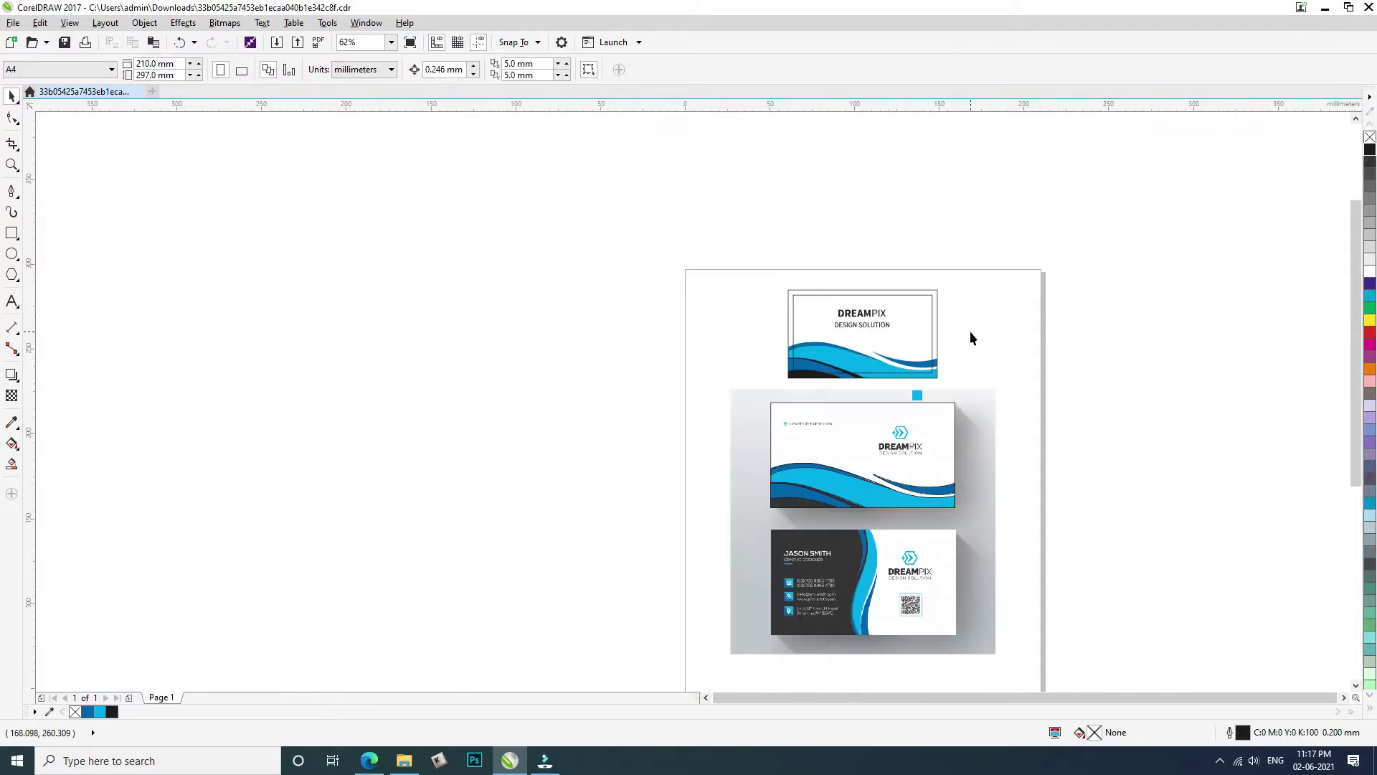
pyautogui.scroll(3, 889, 308)
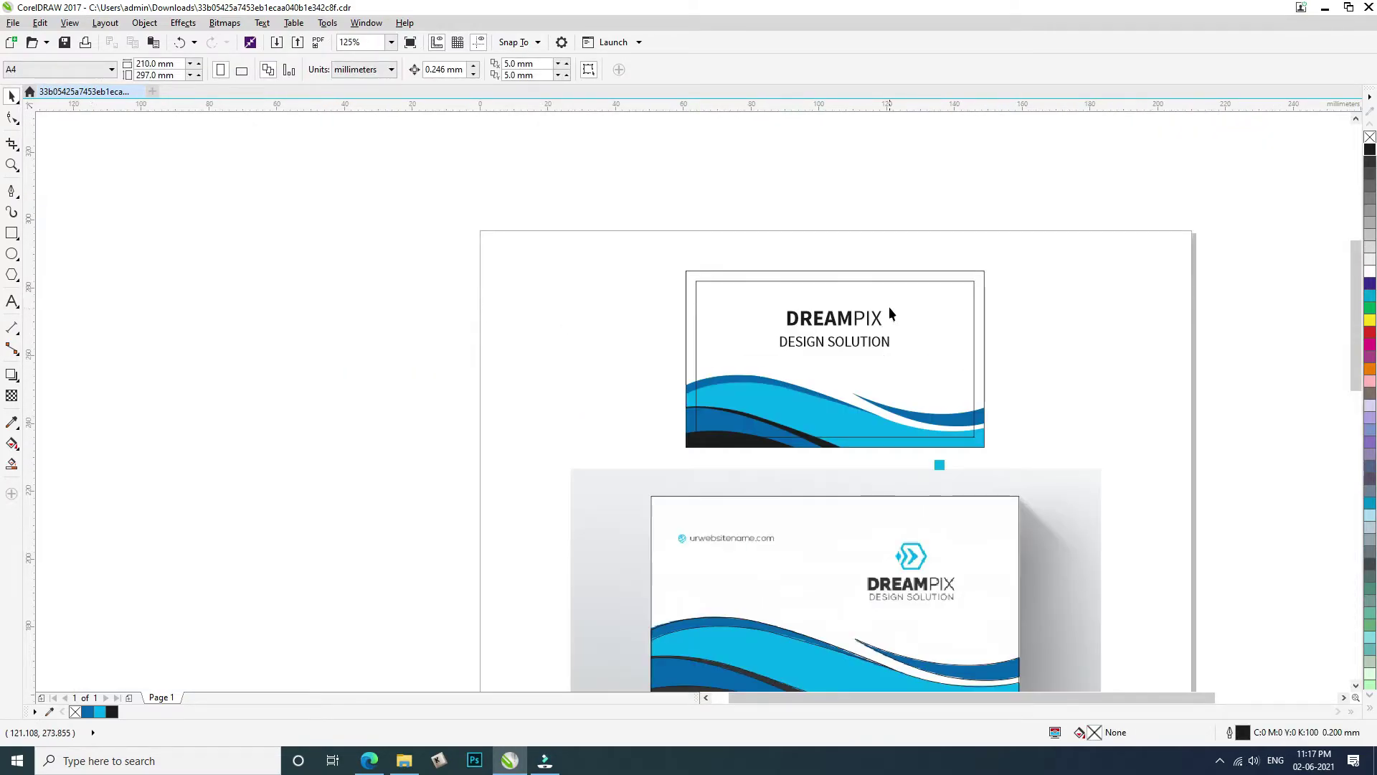
pyautogui.scroll(3, 861, 331)
pyautogui.click(794, 353)
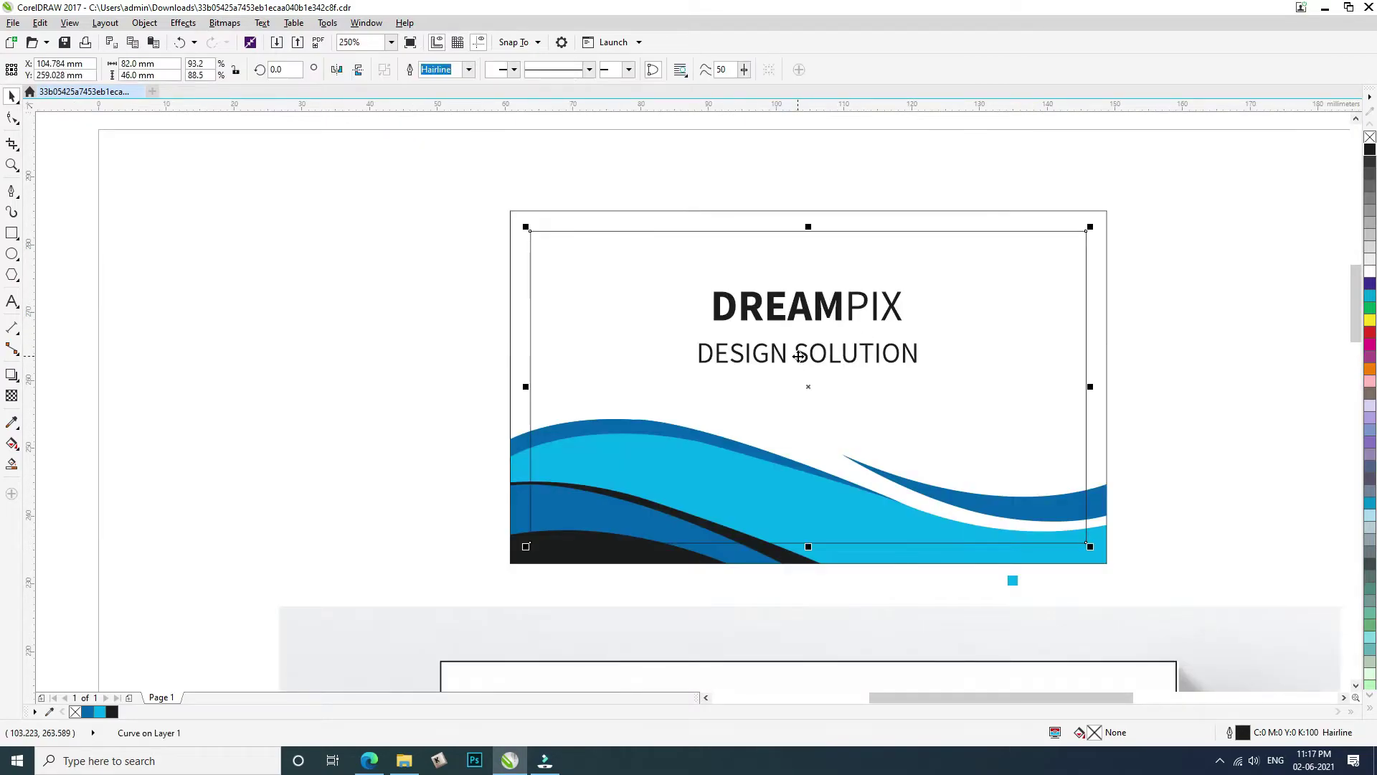
pyautogui.click(777, 359)
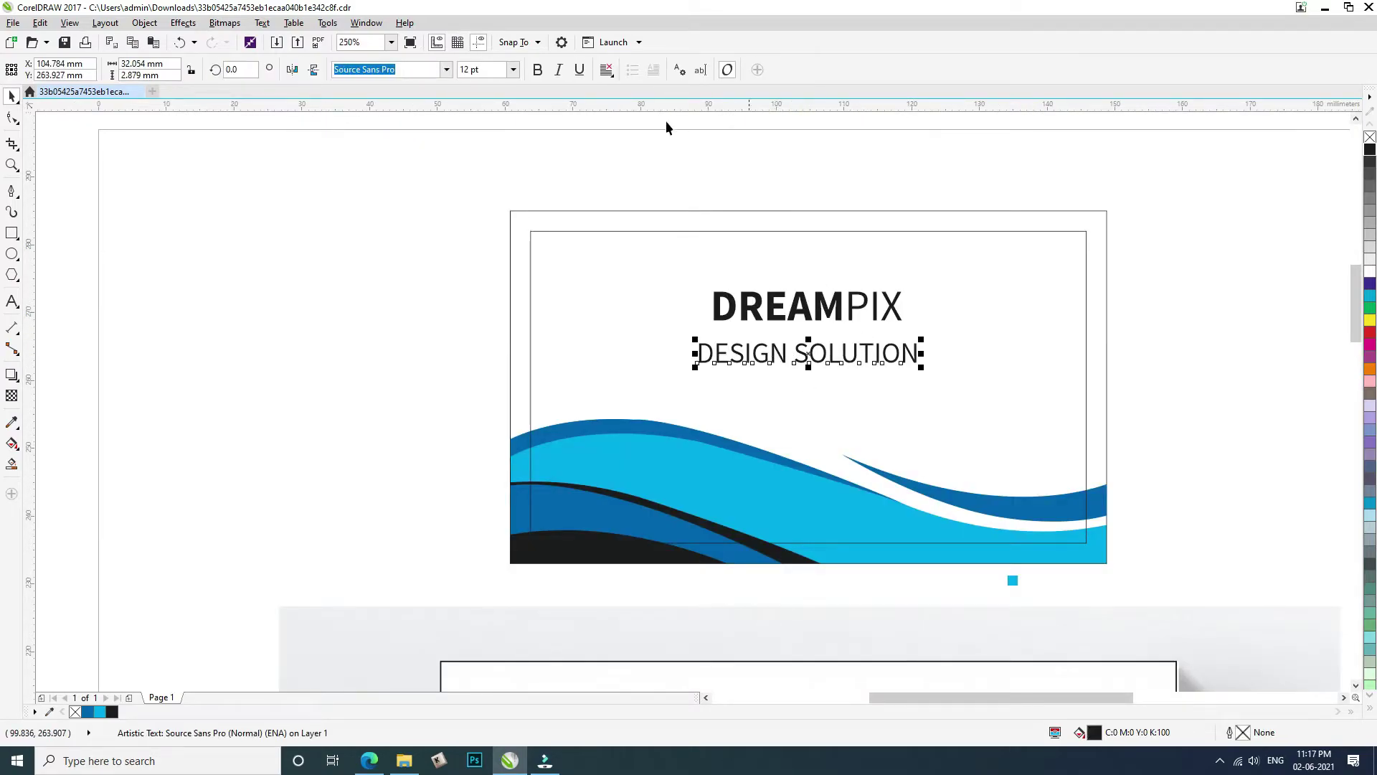
pyautogui.click(448, 70)
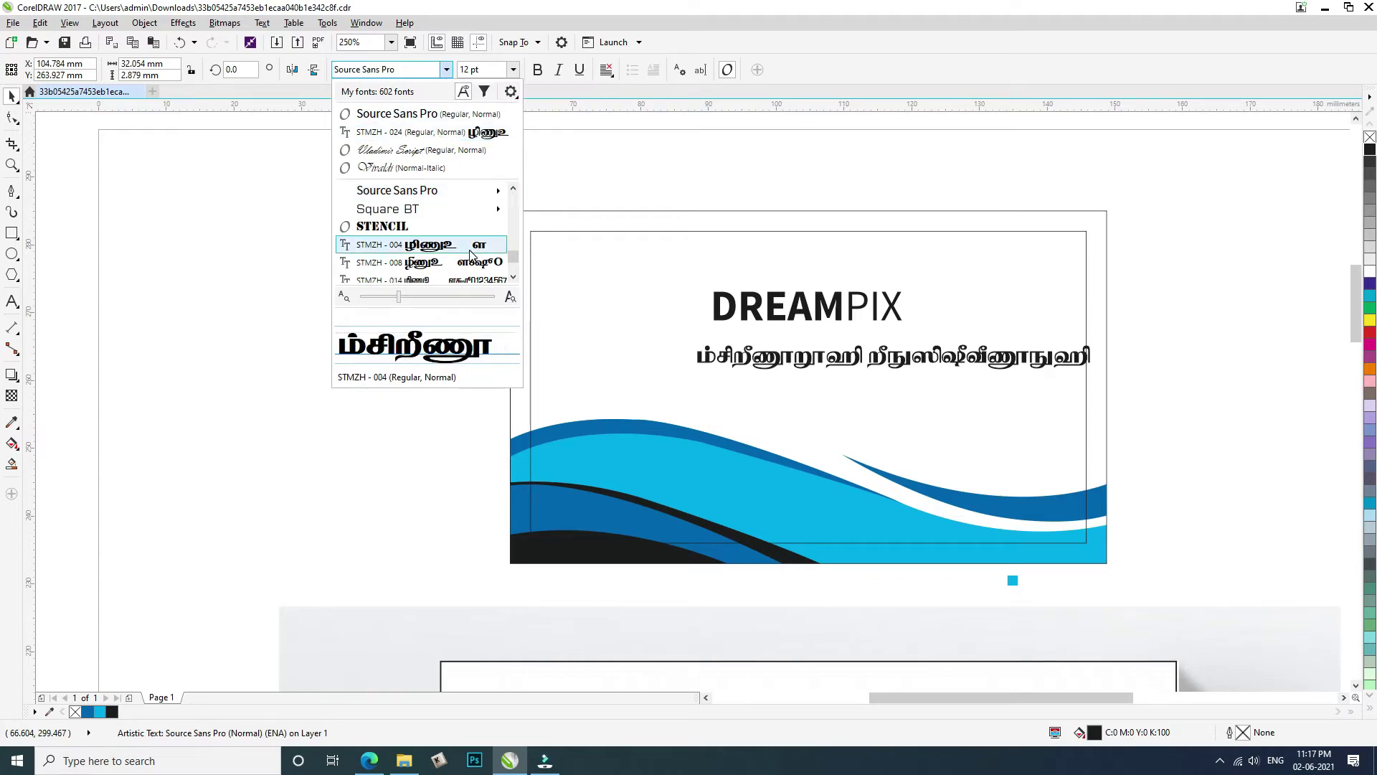
pyautogui.moveTo(410, 198)
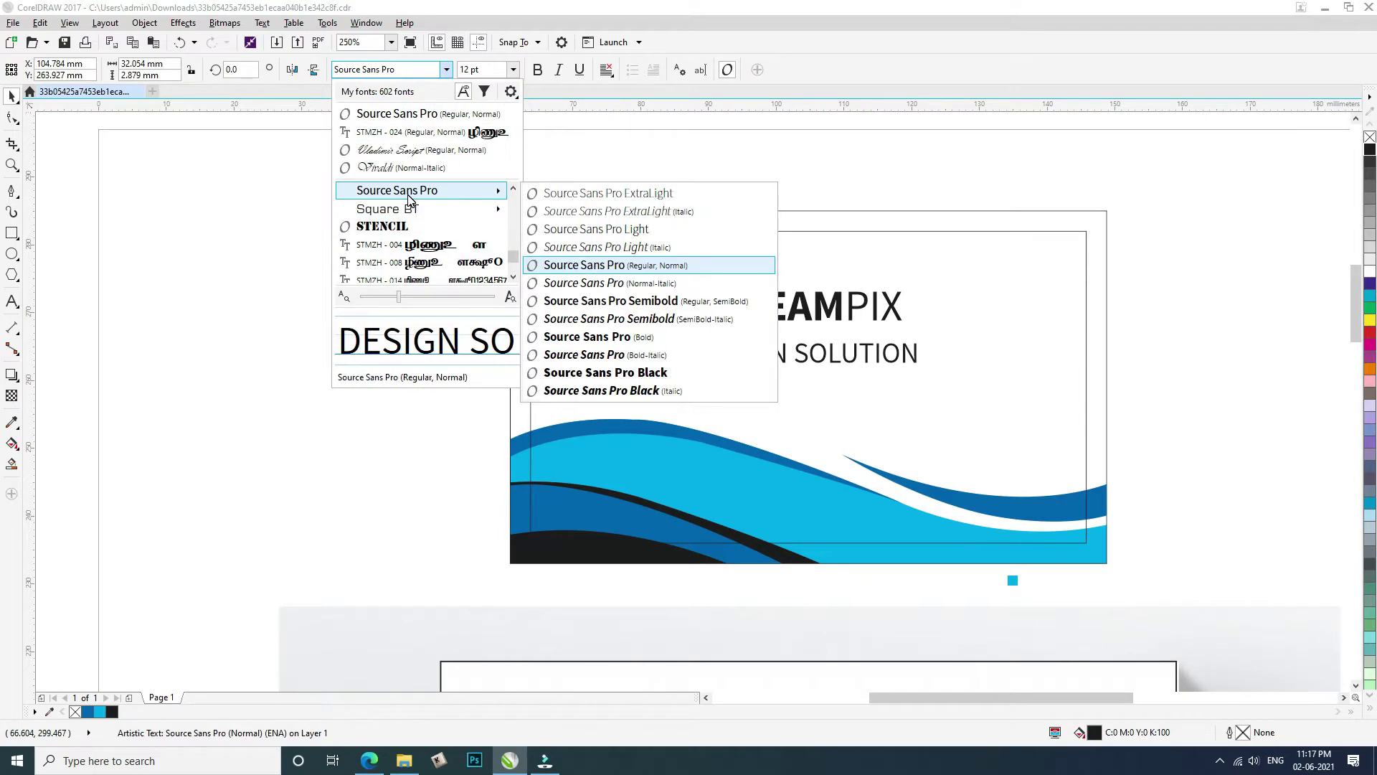
pyautogui.click(411, 198)
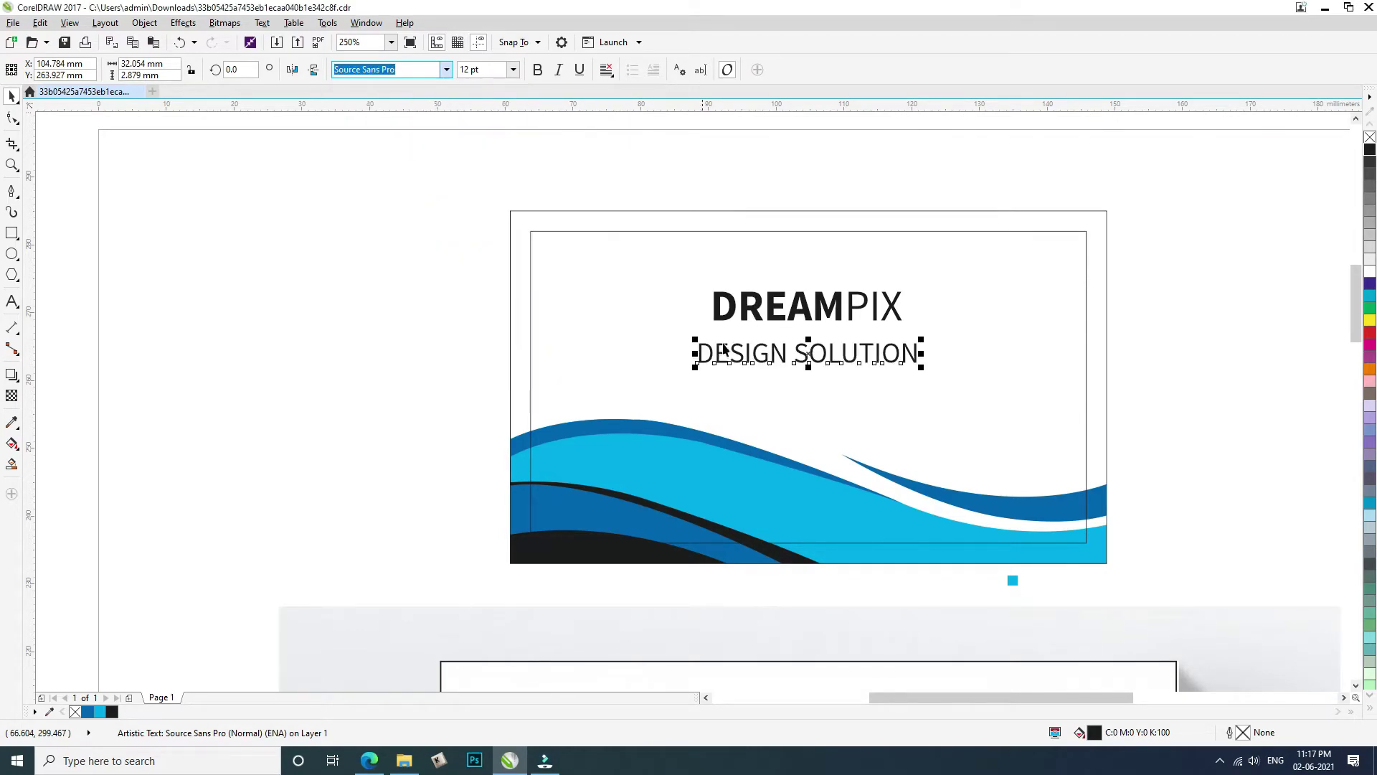
pyautogui.scroll(2, 813, 347)
pyautogui.hotkey('ctrl', 'z')
pyautogui.hotkey('ctrl', 'z')
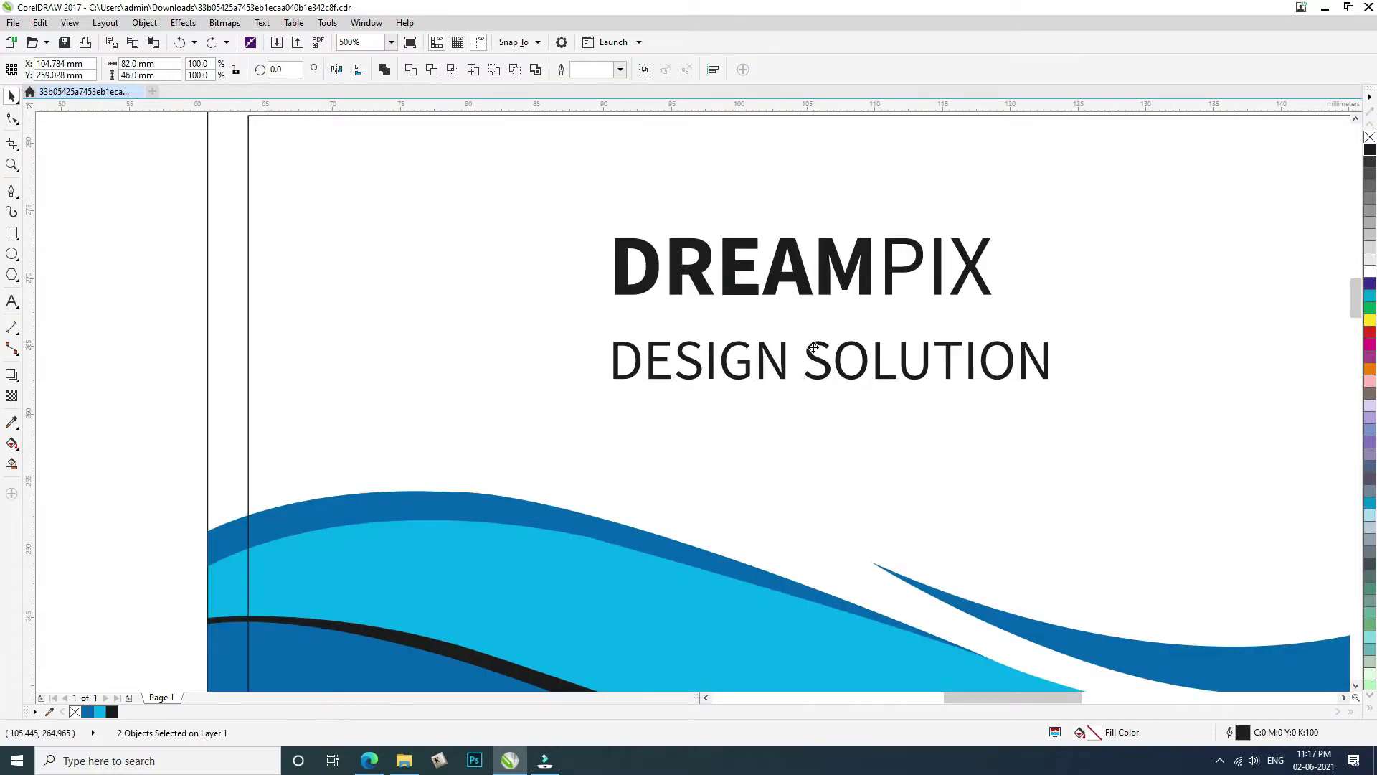
pyautogui.hotkey('ctrl', 'shift', 'z')
pyautogui.hotkey('ctrl', 'shift', 'z')
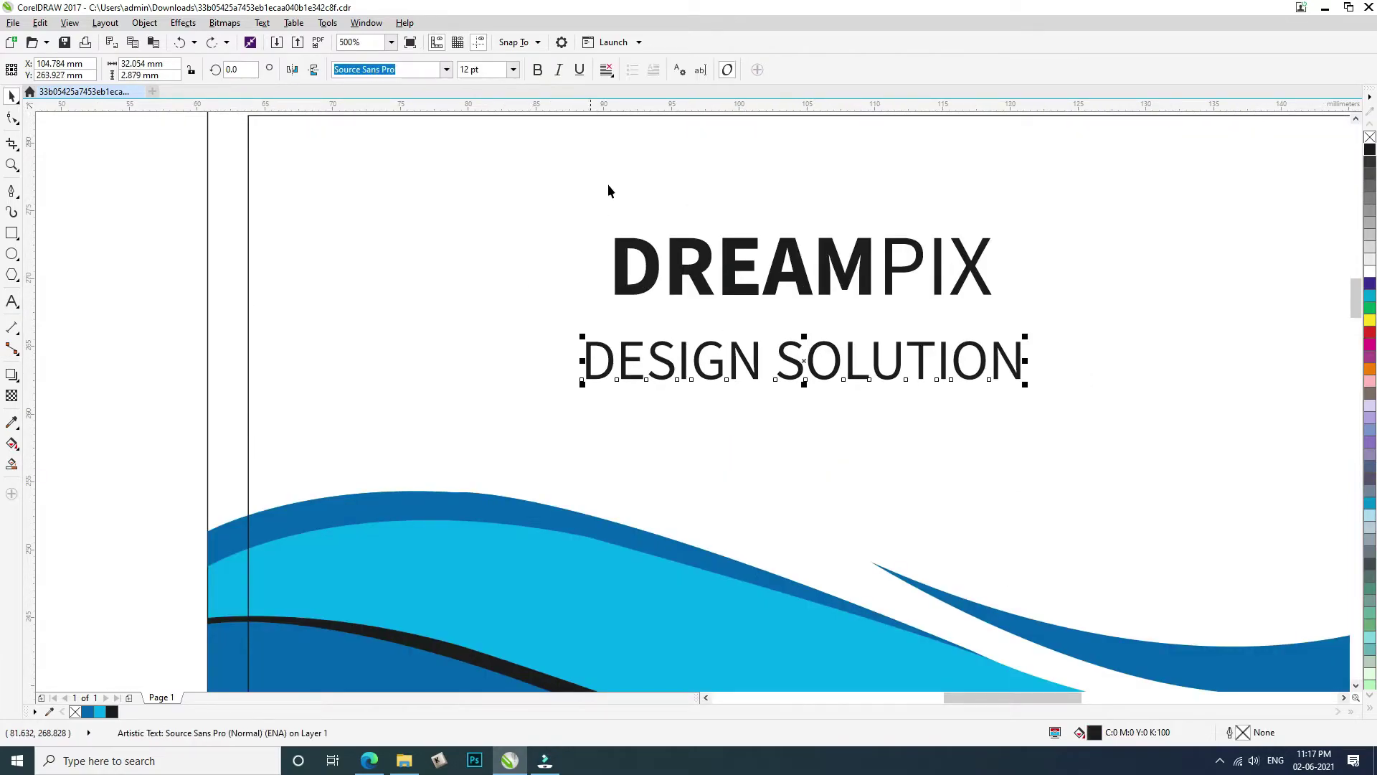
# Resize the DESIGN SOLUTION line to about 10.3 pt, matching DREAMPIX's width, and move it up close beneath that word
pyautogui.click(515, 73)
pyautogui.click(475, 133)
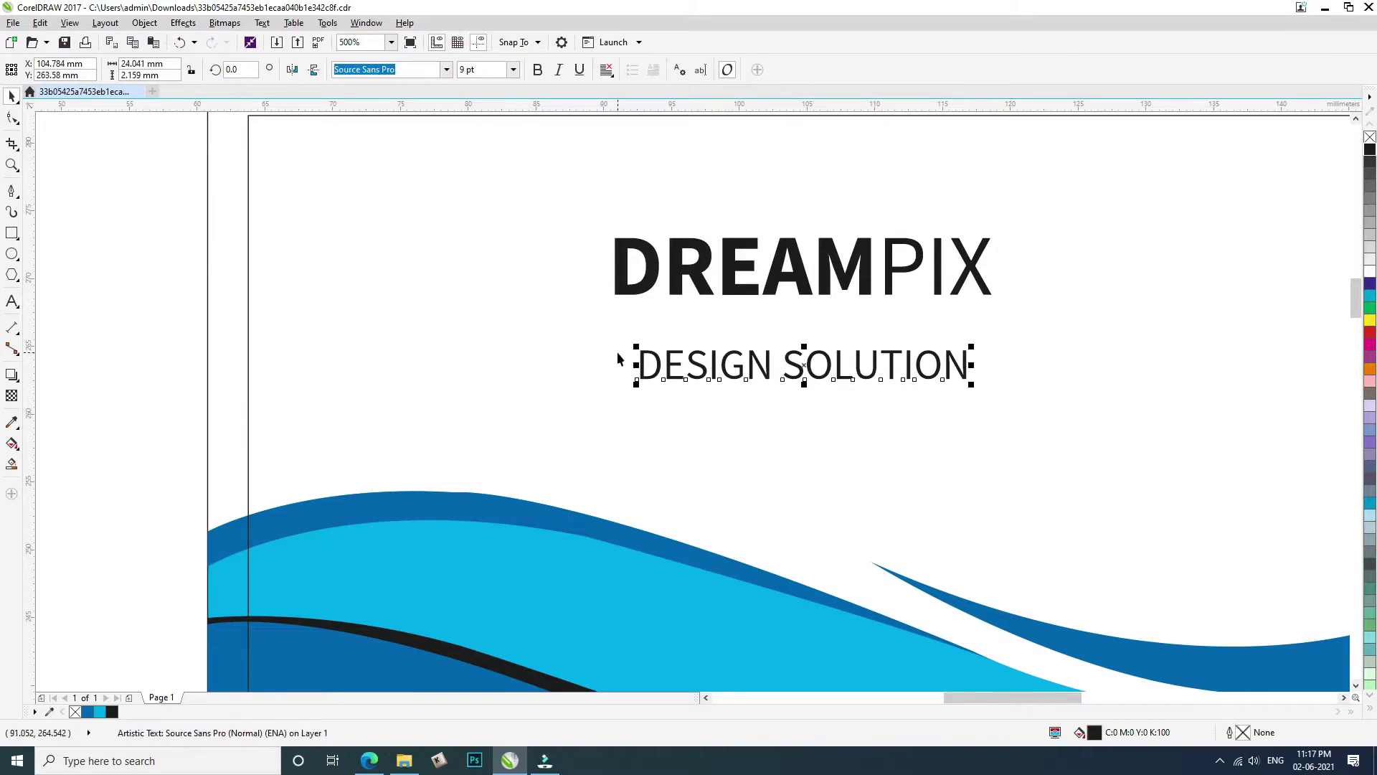
pyautogui.moveTo(644, 345); pyautogui.dragTo(620, 281)
pyautogui.keyDown('shift'); pyautogui.click(626, 276); pyautogui.keyUp('shift')
pyautogui.keyDown('shift'); pyautogui.click(628, 281); pyautogui.keyUp('shift')
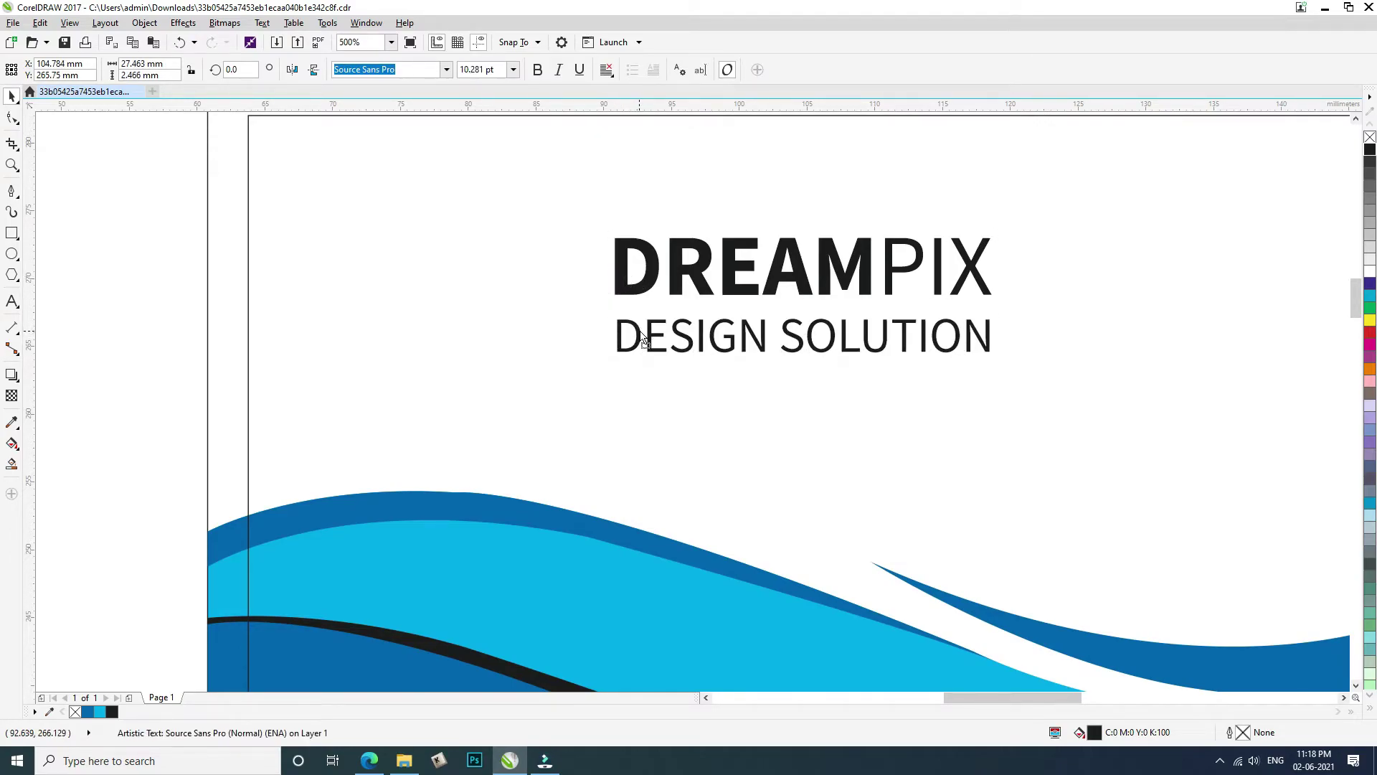
# Group the DREAMPIX and DESIGN SOLUTION lines and shift the group slightly downward on the card
pyautogui.scroll(-2, 639, 335)
pyautogui.moveTo(396, 259); pyautogui.dragTo(955, 418)
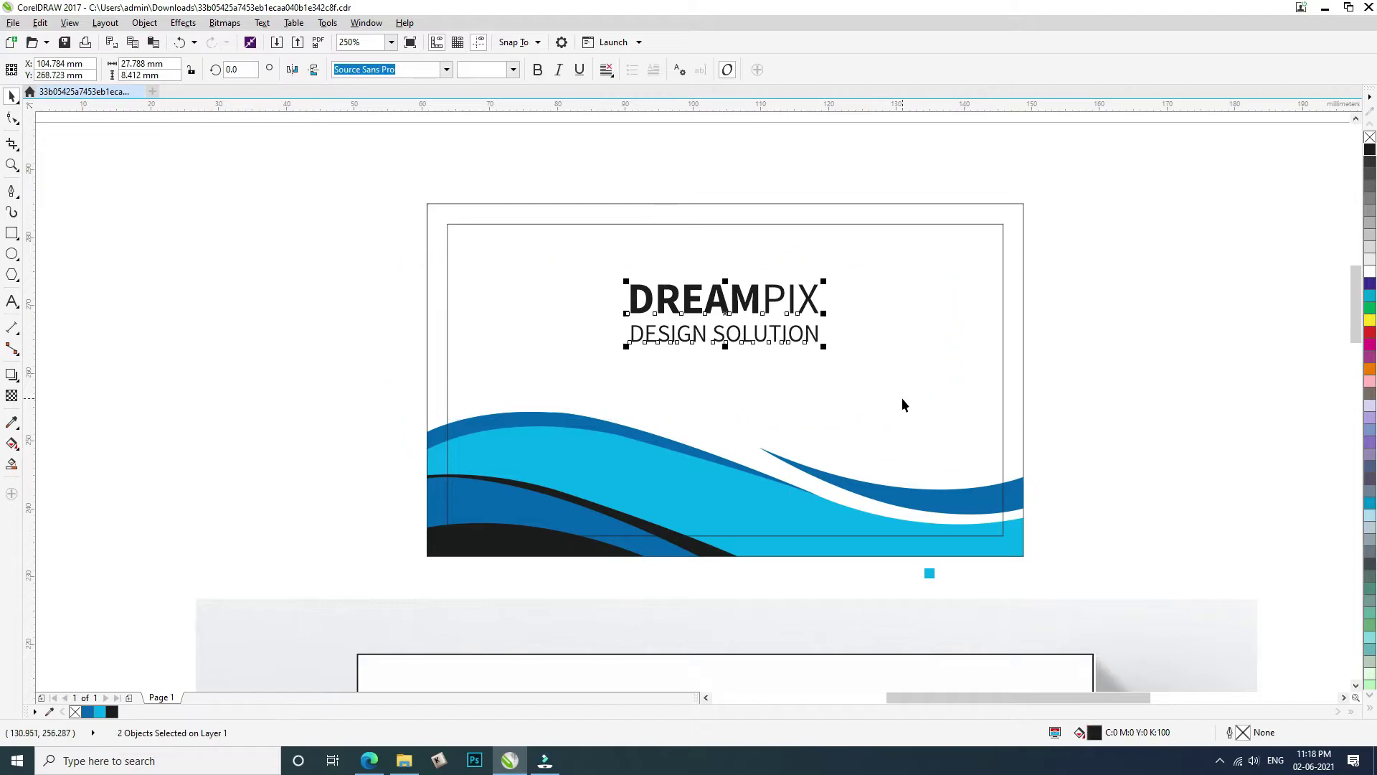
pyautogui.hotkey('ctrl', 'g')
pyautogui.moveTo(746, 335); pyautogui.dragTo(748, 341)
pyautogui.click(1197, 450)
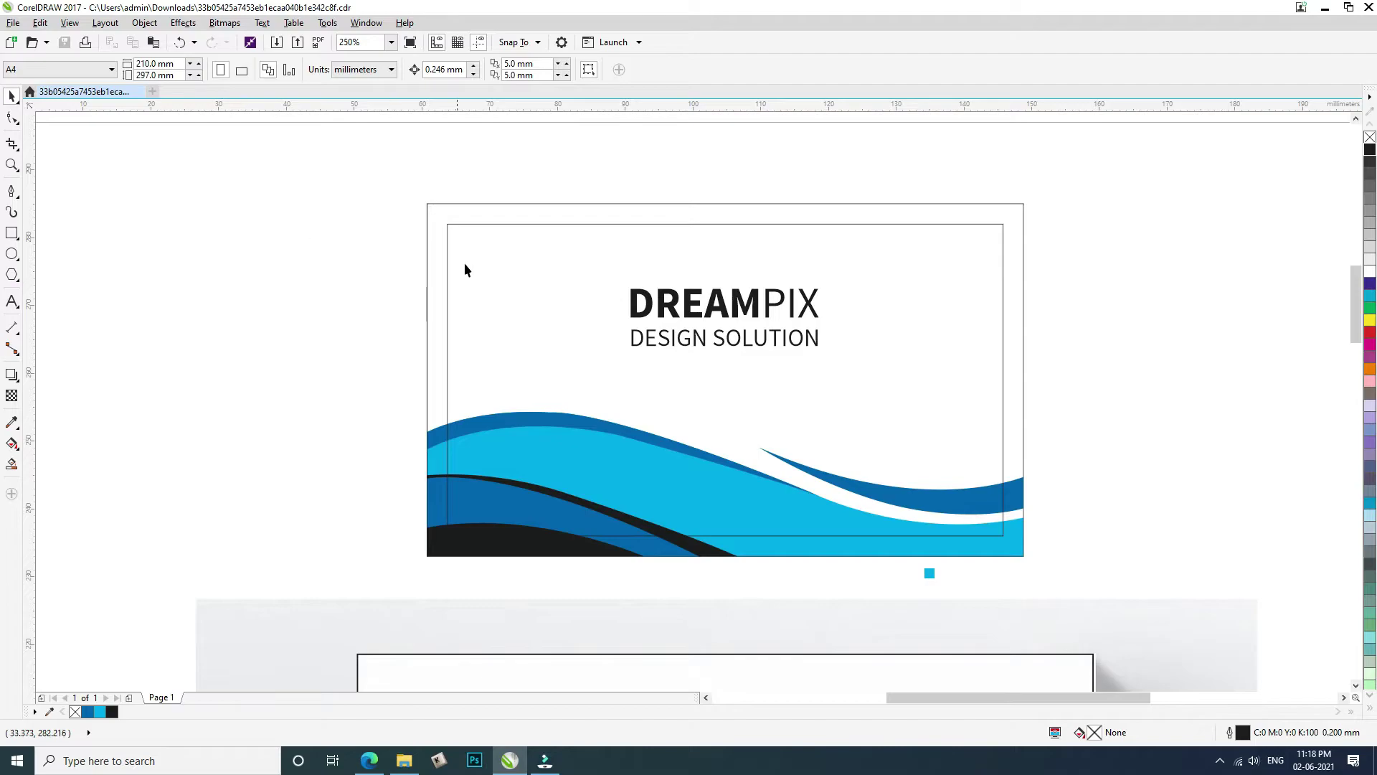
pyautogui.scroll(-1, 477, 251)
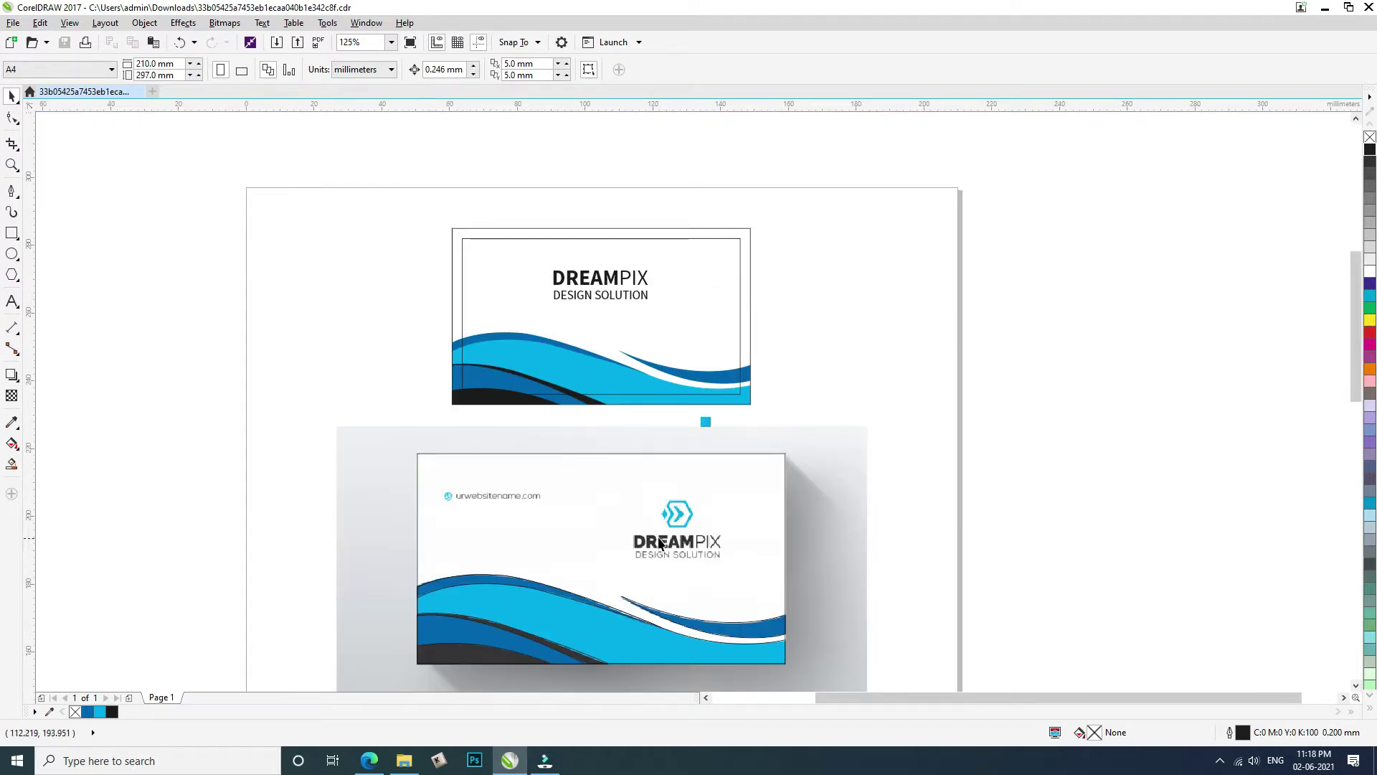
# Trace the outer edge of the reference logo's notched hexagon with the Pen tool as a closed shape about 8.2 × 8.0 mm
pyautogui.scroll(2, 671, 518)
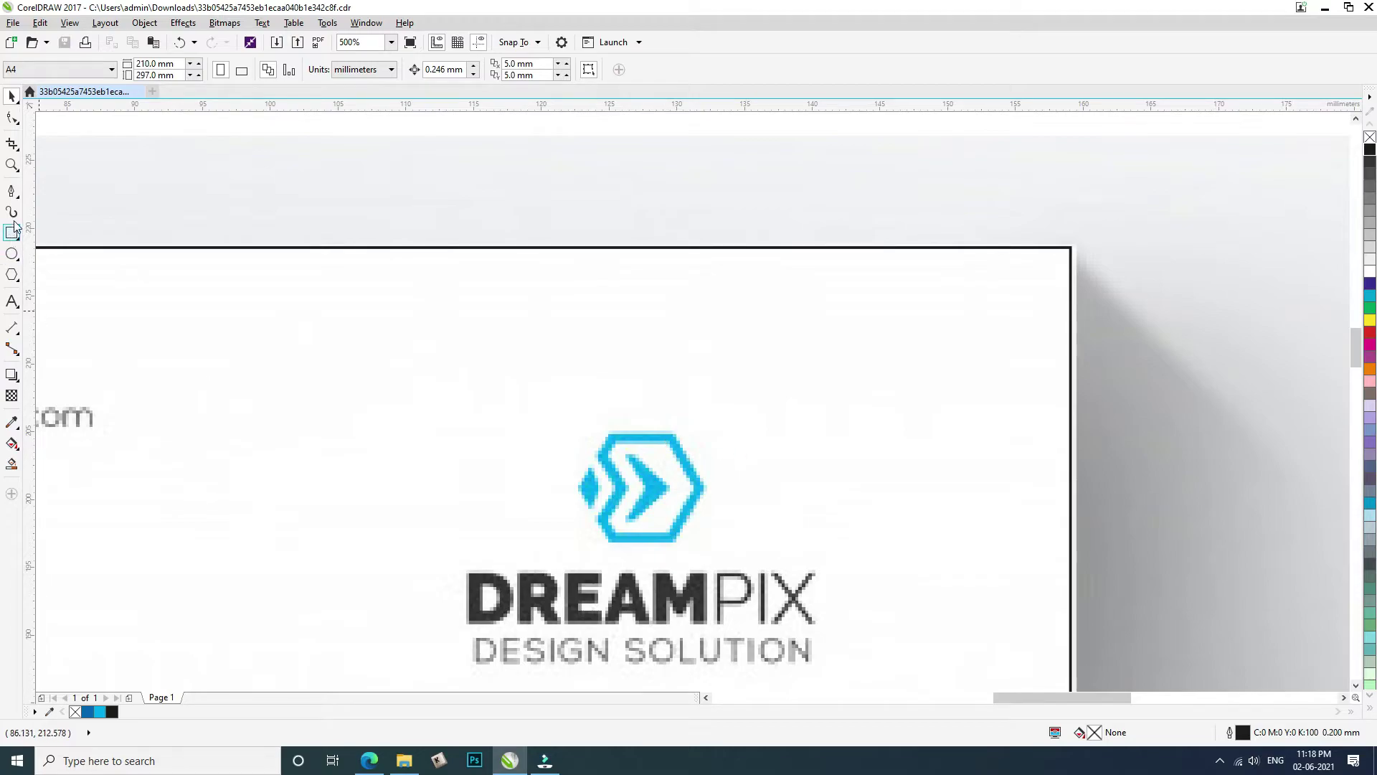
pyautogui.click(16, 194)
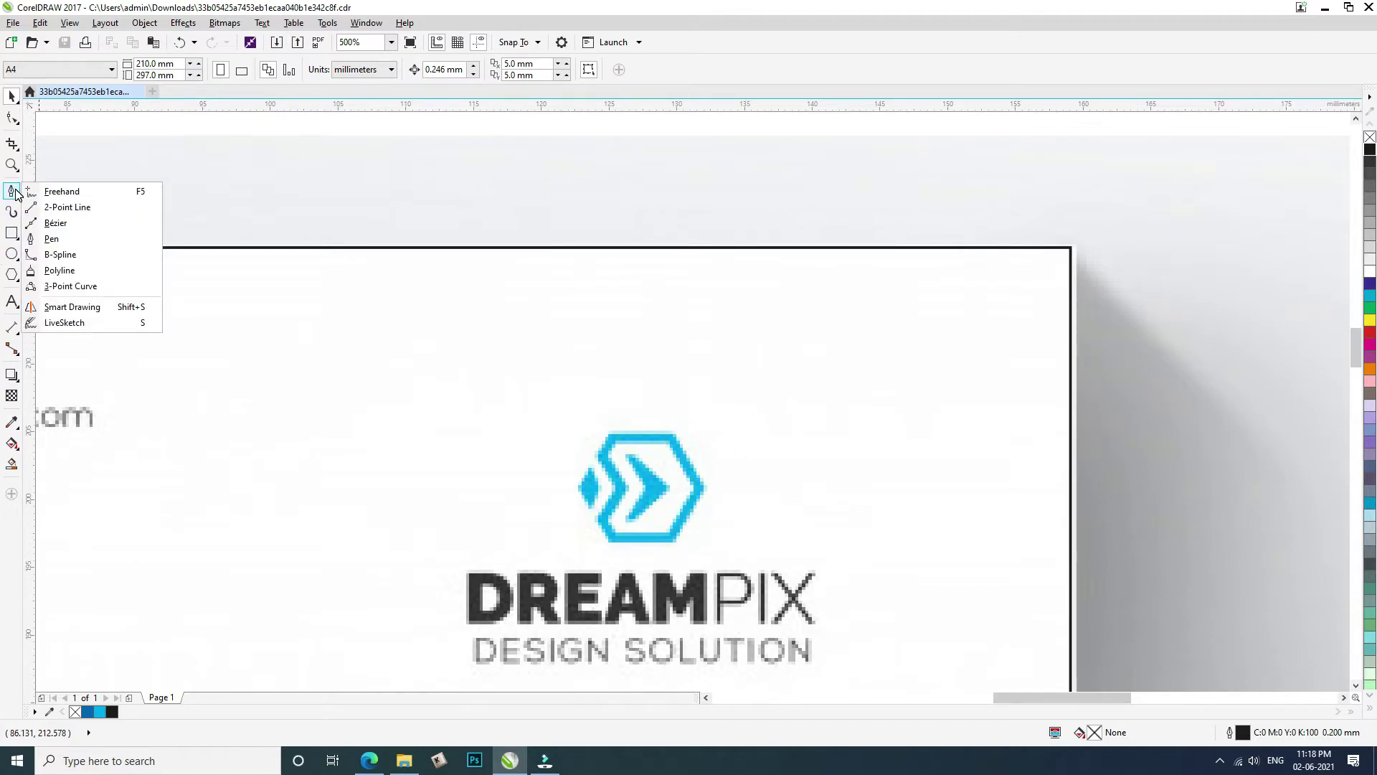
pyautogui.click(51, 238)
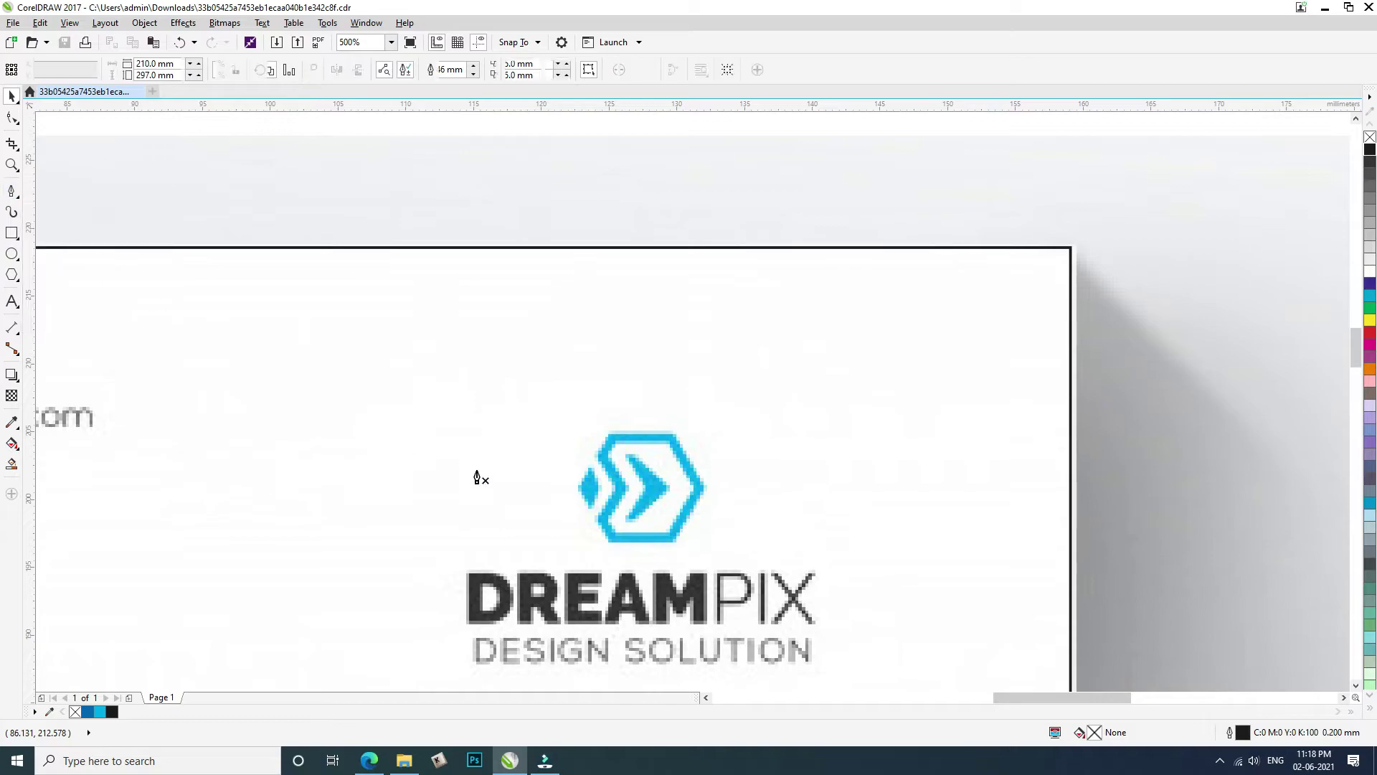
pyautogui.scroll(1, 615, 492)
pyautogui.scroll(-2, 593, 455)
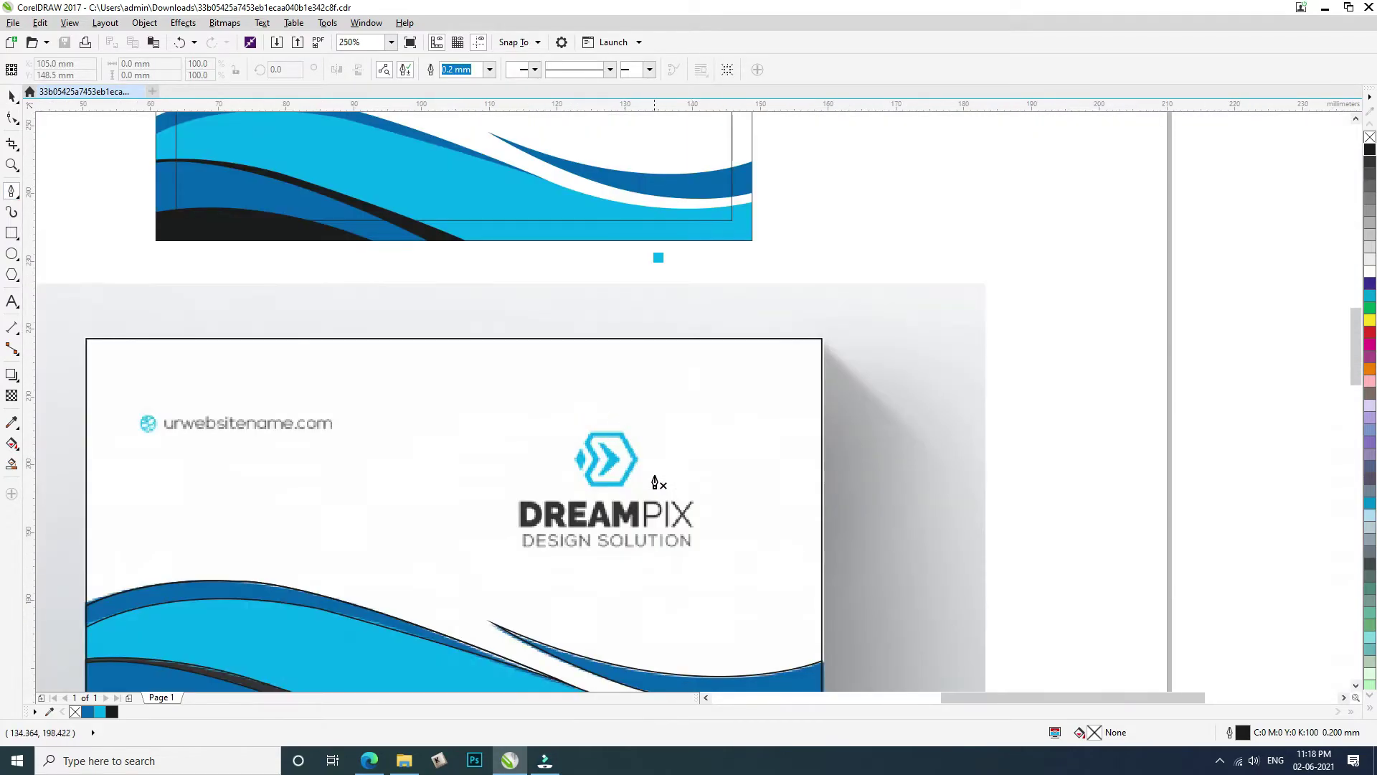
pyautogui.scroll(2, 599, 482)
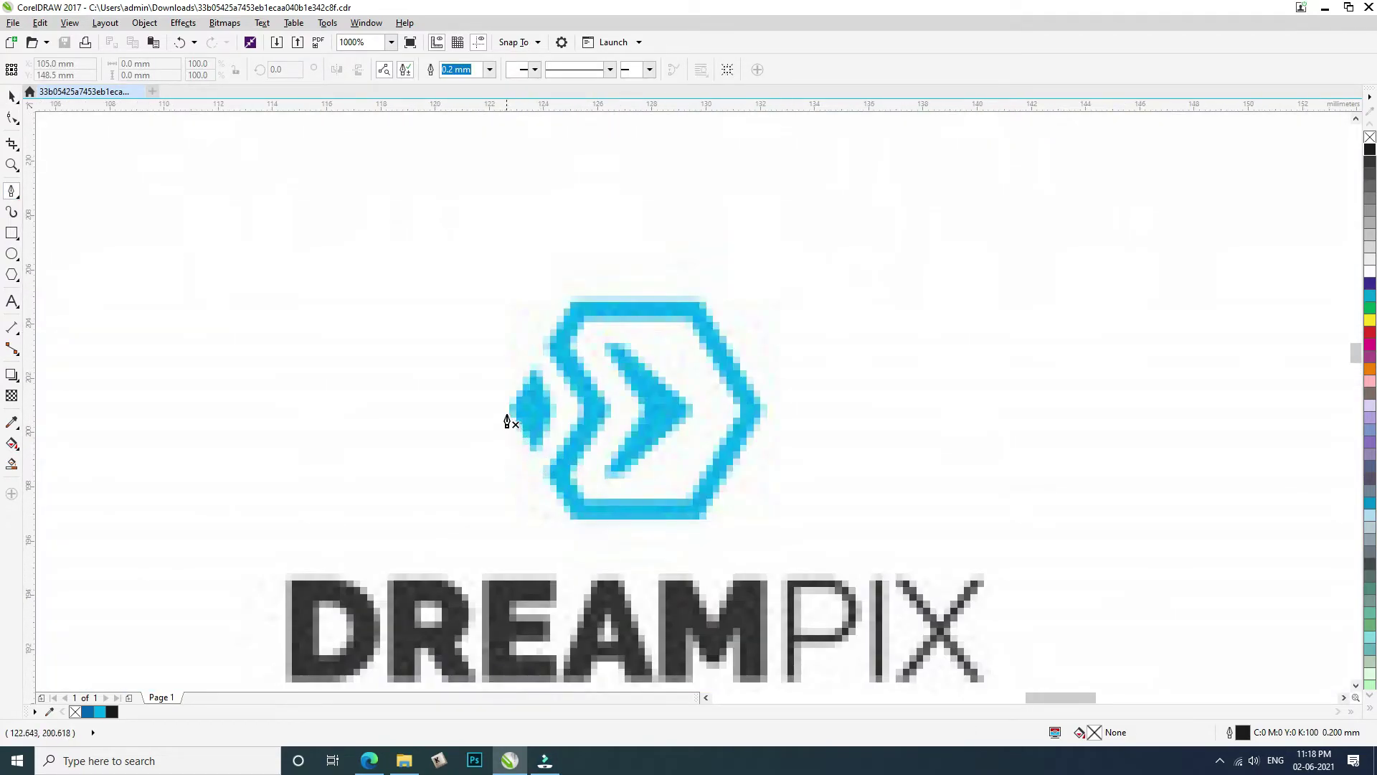
pyautogui.click(544, 348)
pyautogui.doubleClick(569, 307)
pyautogui.click(705, 302)
pyautogui.click(766, 412)
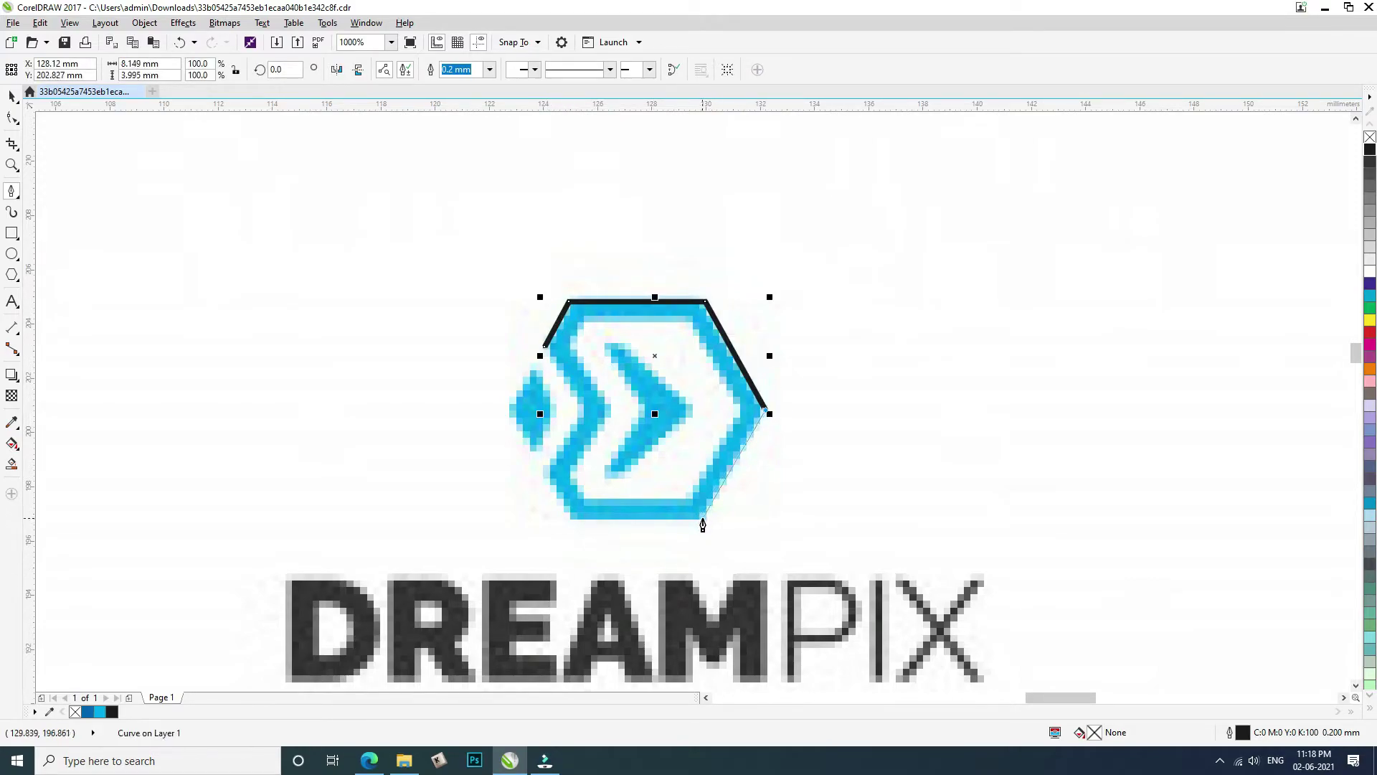
pyautogui.click(703, 519)
pyautogui.click(575, 518)
pyautogui.click(543, 473)
pyautogui.click(583, 406)
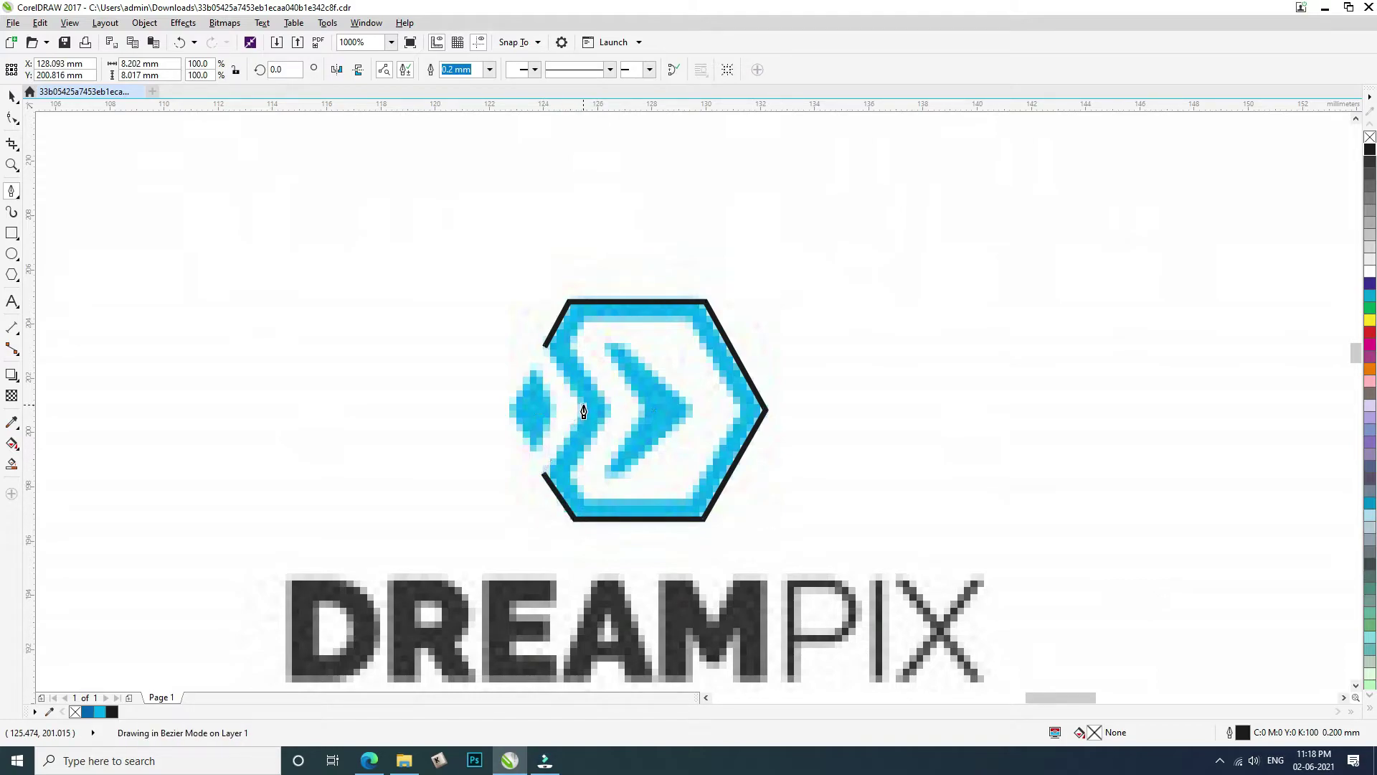
pyautogui.click(545, 347)
pyautogui.press('space')
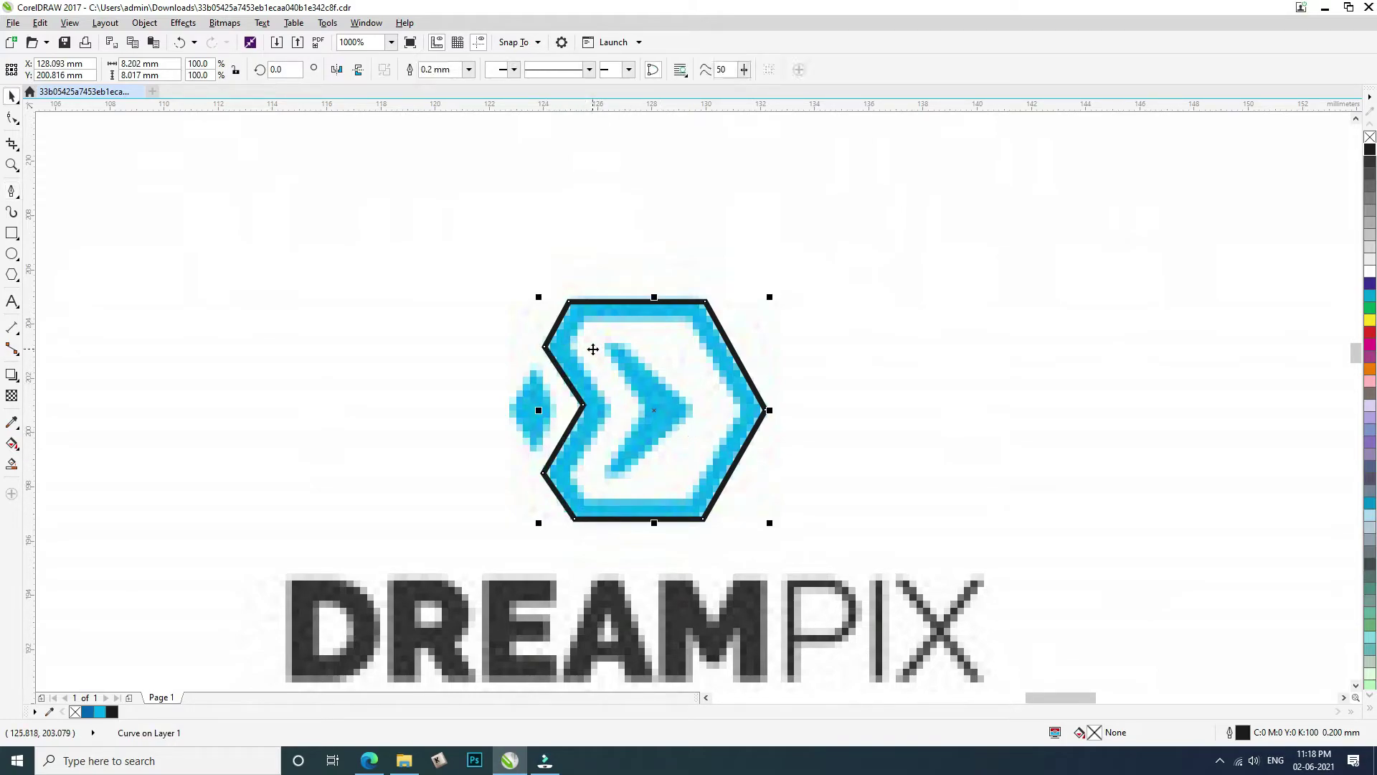
# Give the notched hexagon a Hairline outline and create a smaller copy inside it, about 5.7 × 6.5 mm
pyautogui.click(468, 69)
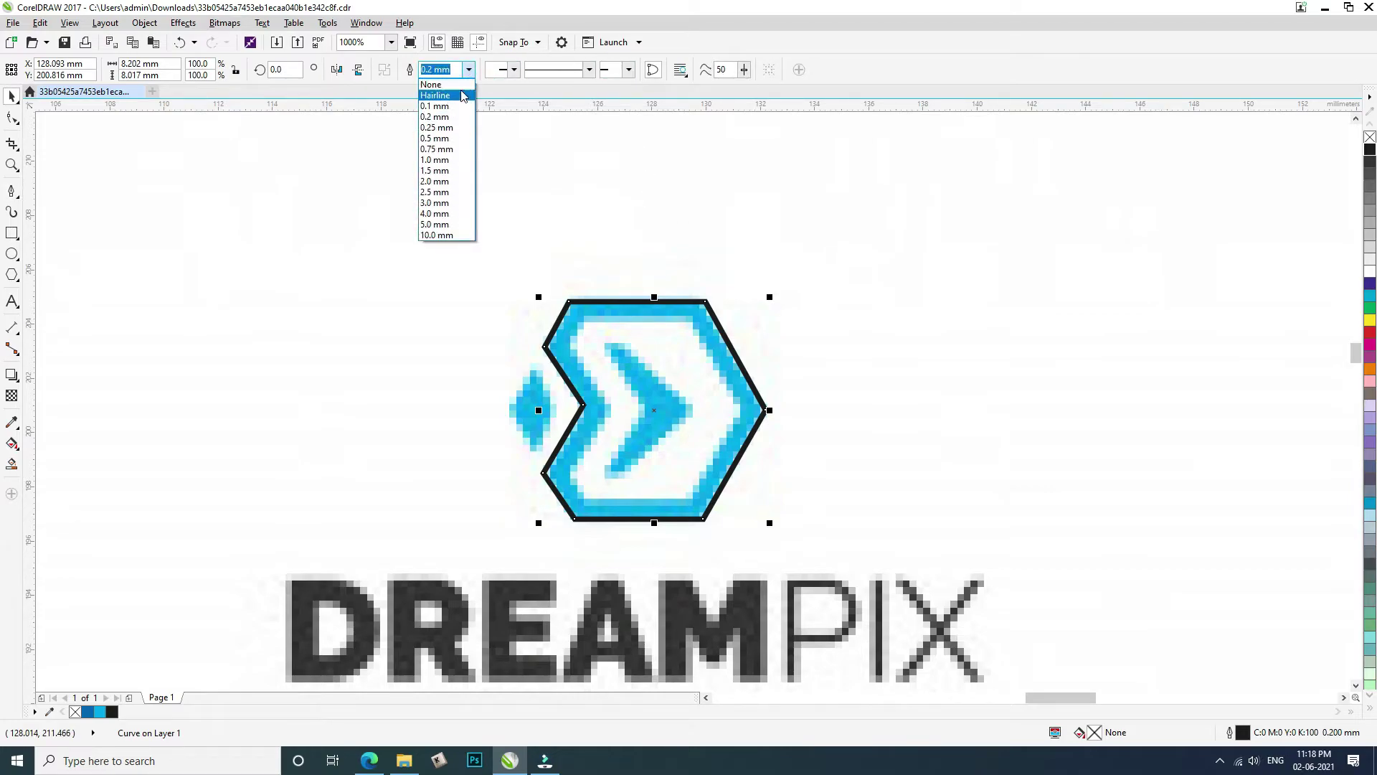
pyautogui.click(438, 92)
pyautogui.moveTo(539, 296); pyautogui.dragTo(655, 317)
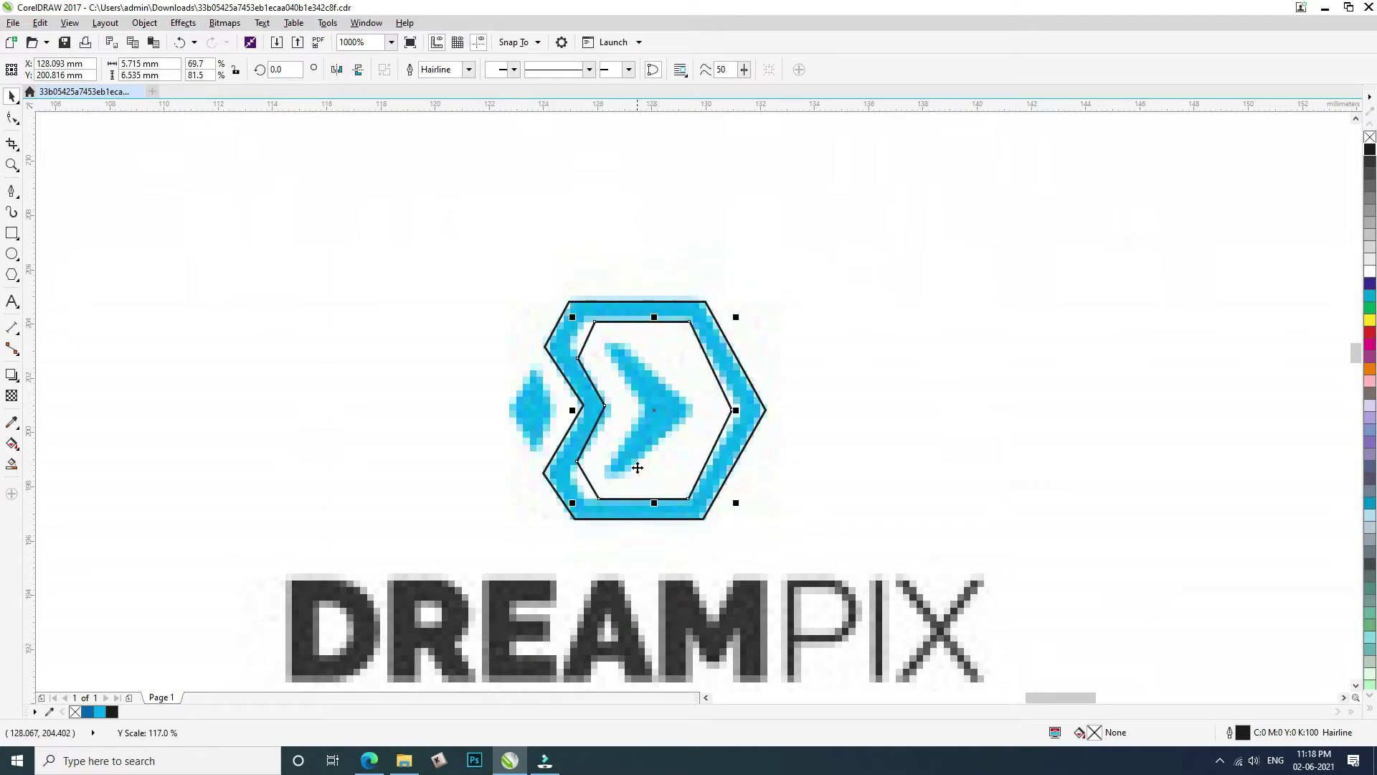
# Reshape the inner hexagon's corner nodes to follow the inner edge of the blue band, making it about 6.2 × 6.6 mm
pyautogui.click(14, 119)
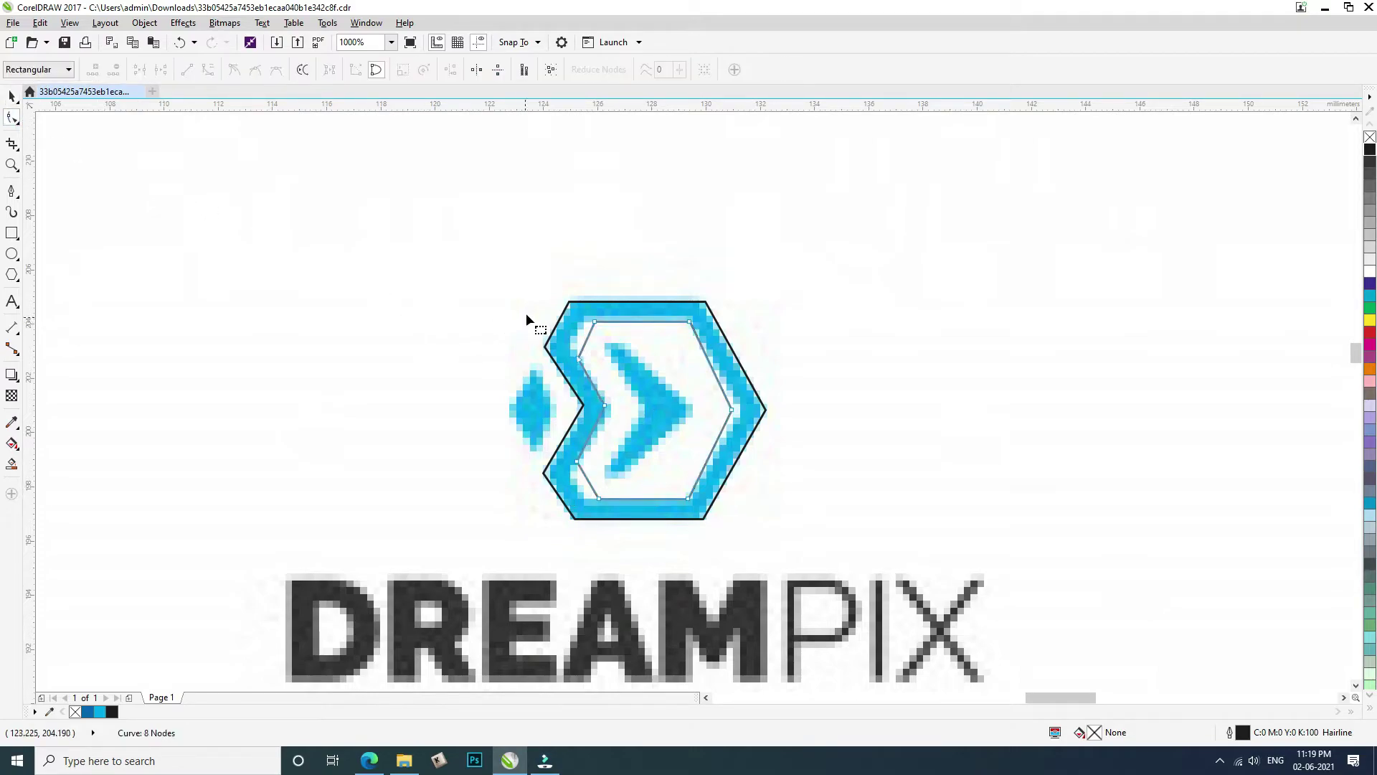
pyautogui.click(594, 322)
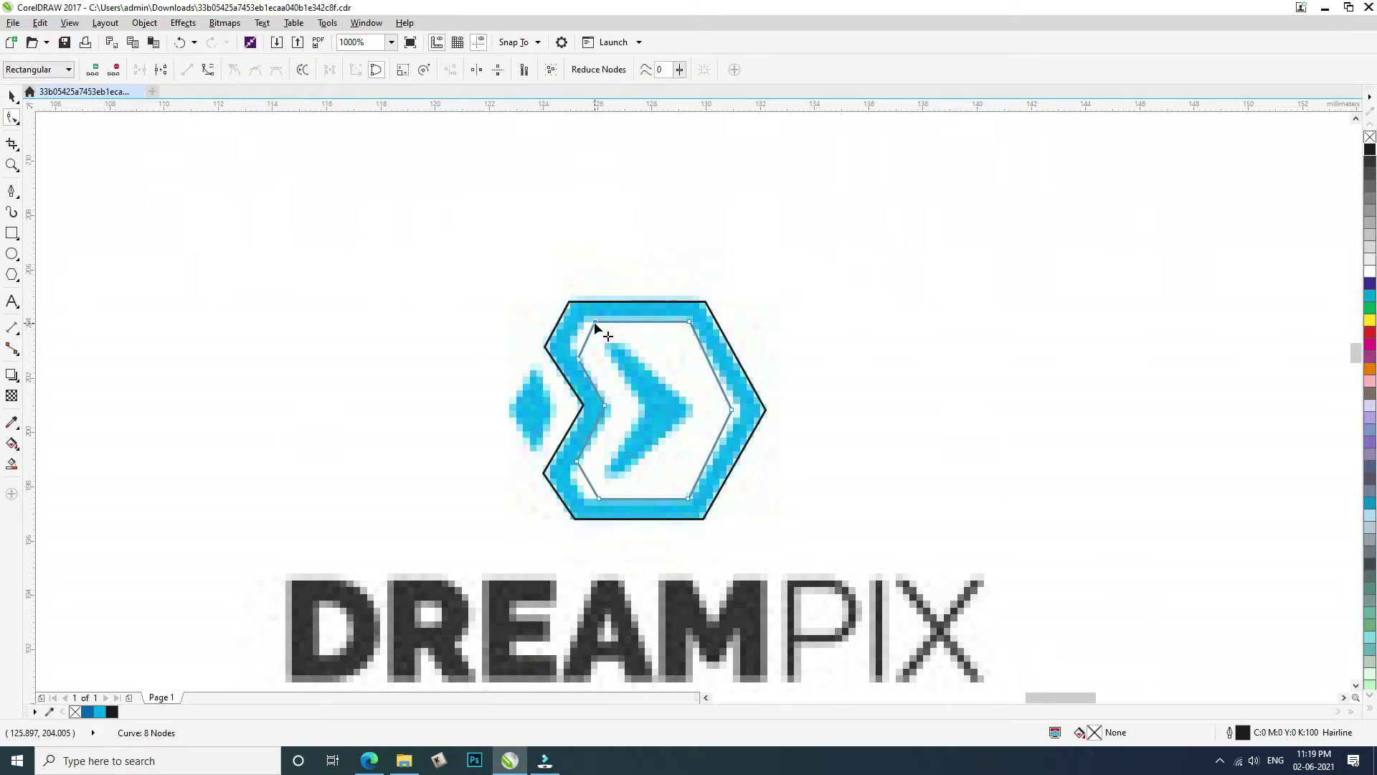
pyautogui.moveTo(594, 322); pyautogui.dragTo(585, 319)
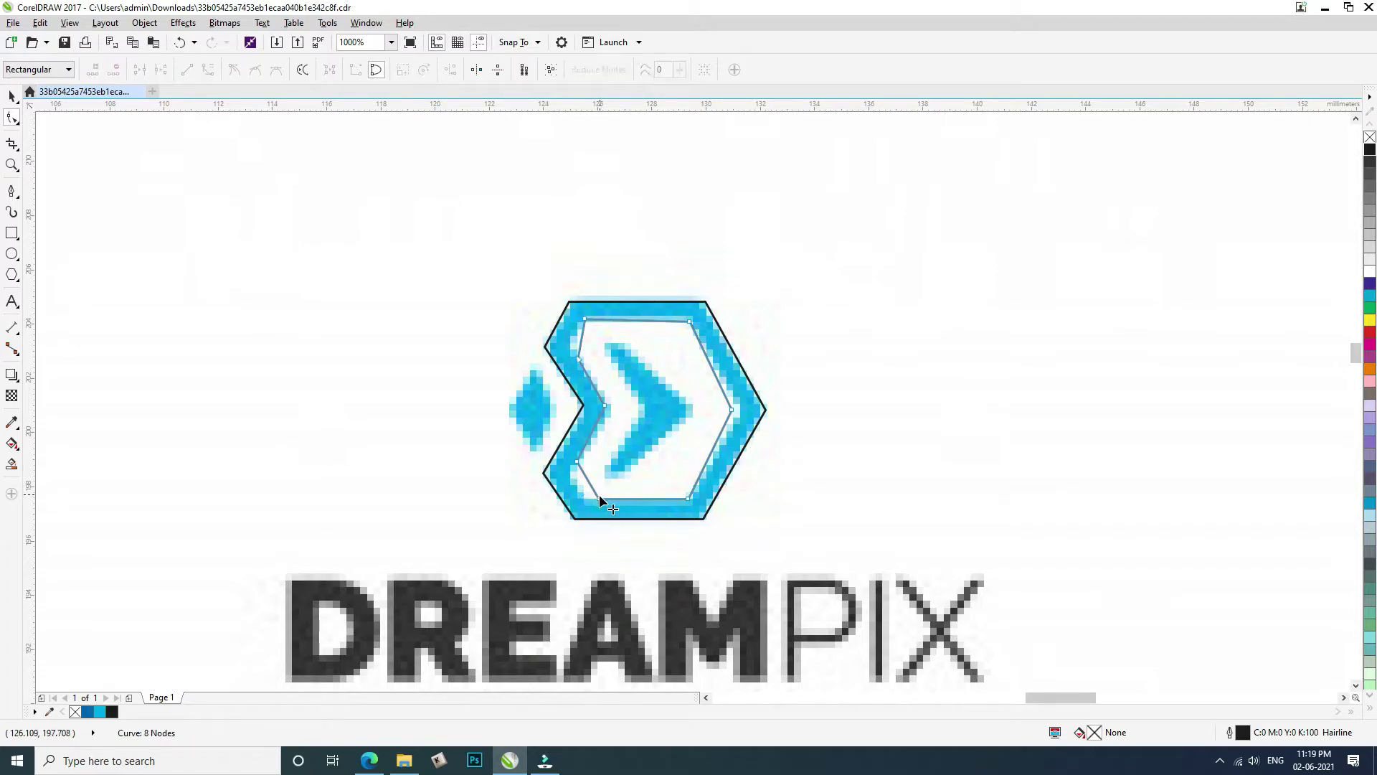
pyautogui.moveTo(599, 500); pyautogui.dragTo(570, 471)
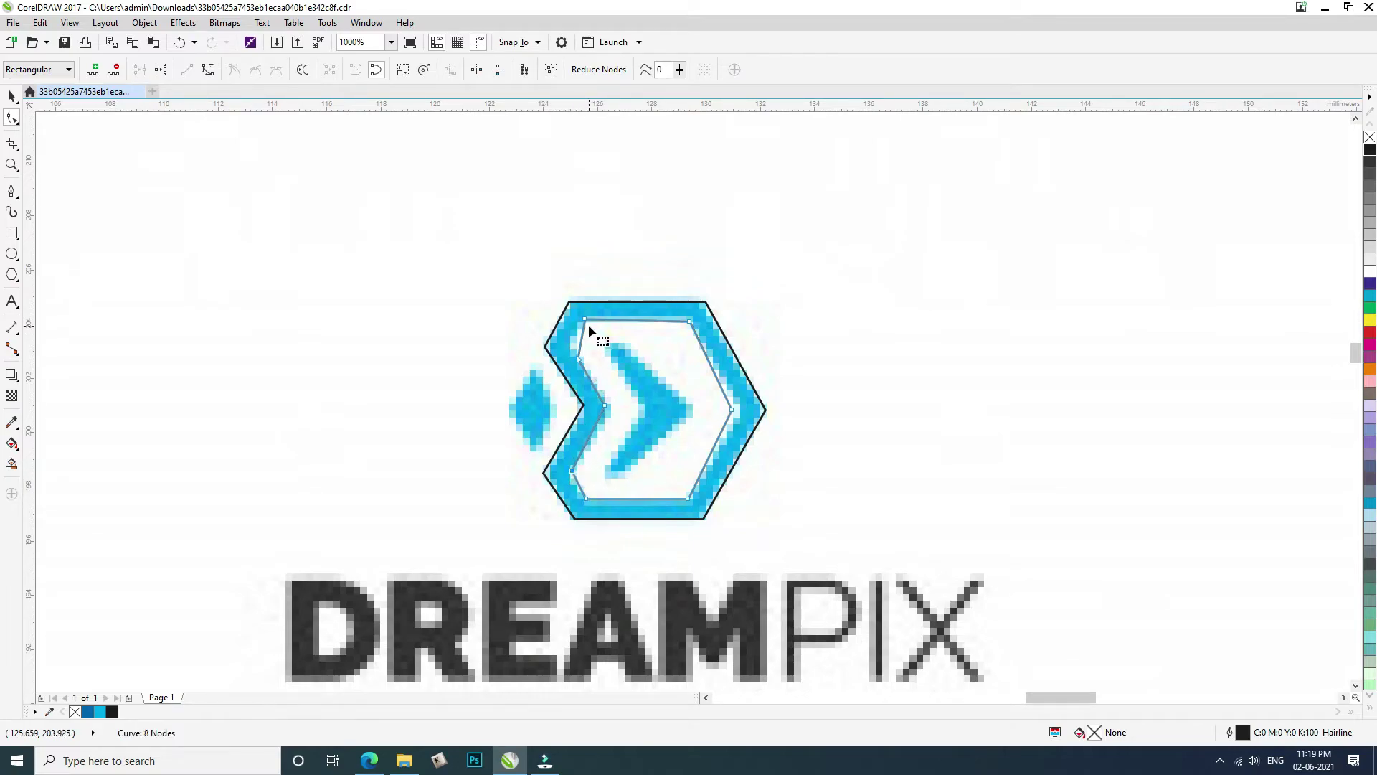
pyautogui.moveTo(579, 358); pyautogui.dragTo(574, 348)
pyautogui.press('space')
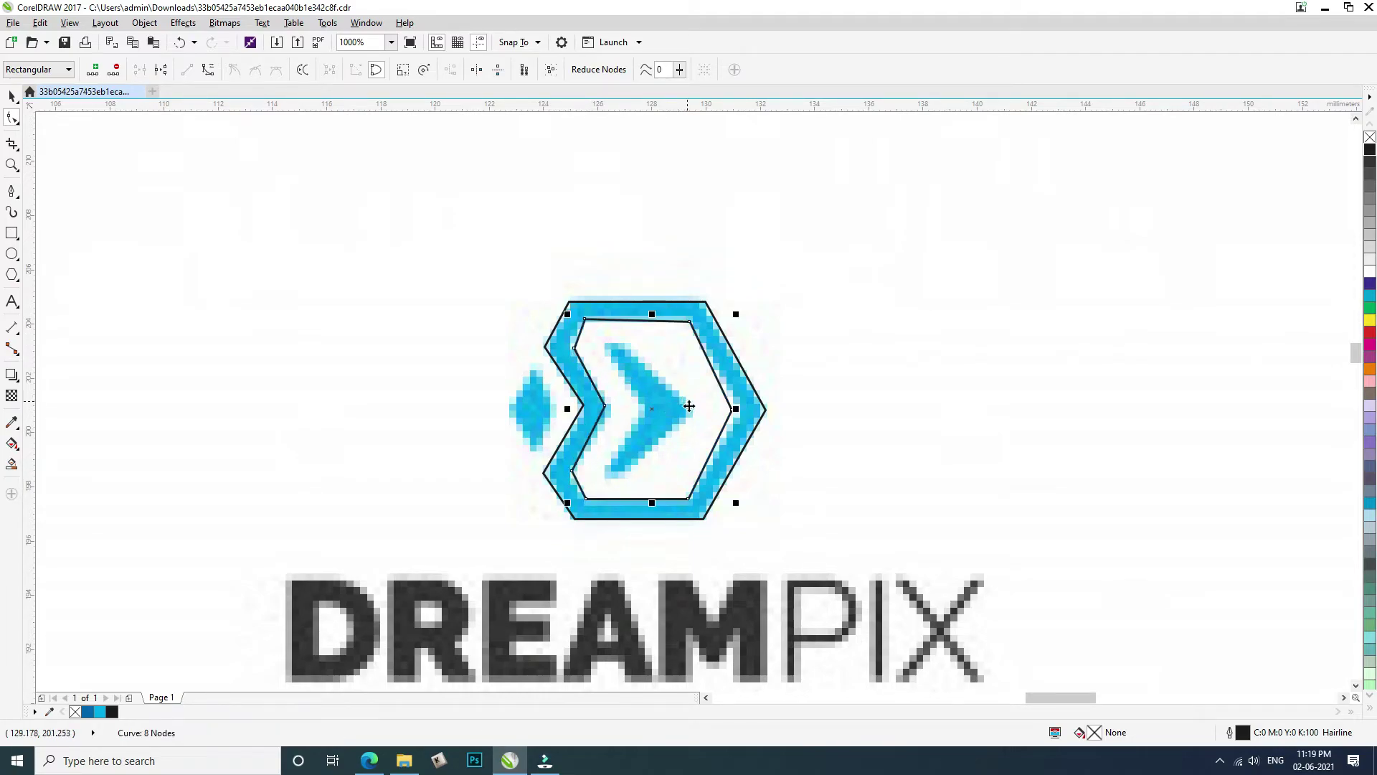
pyautogui.click(359, 409)
pyautogui.doubleClick(714, 409)
pyautogui.click(732, 409)
pyautogui.moveTo(733, 410); pyautogui.dragTo(739, 412)
pyautogui.press('space')
pyautogui.click(338, 468)
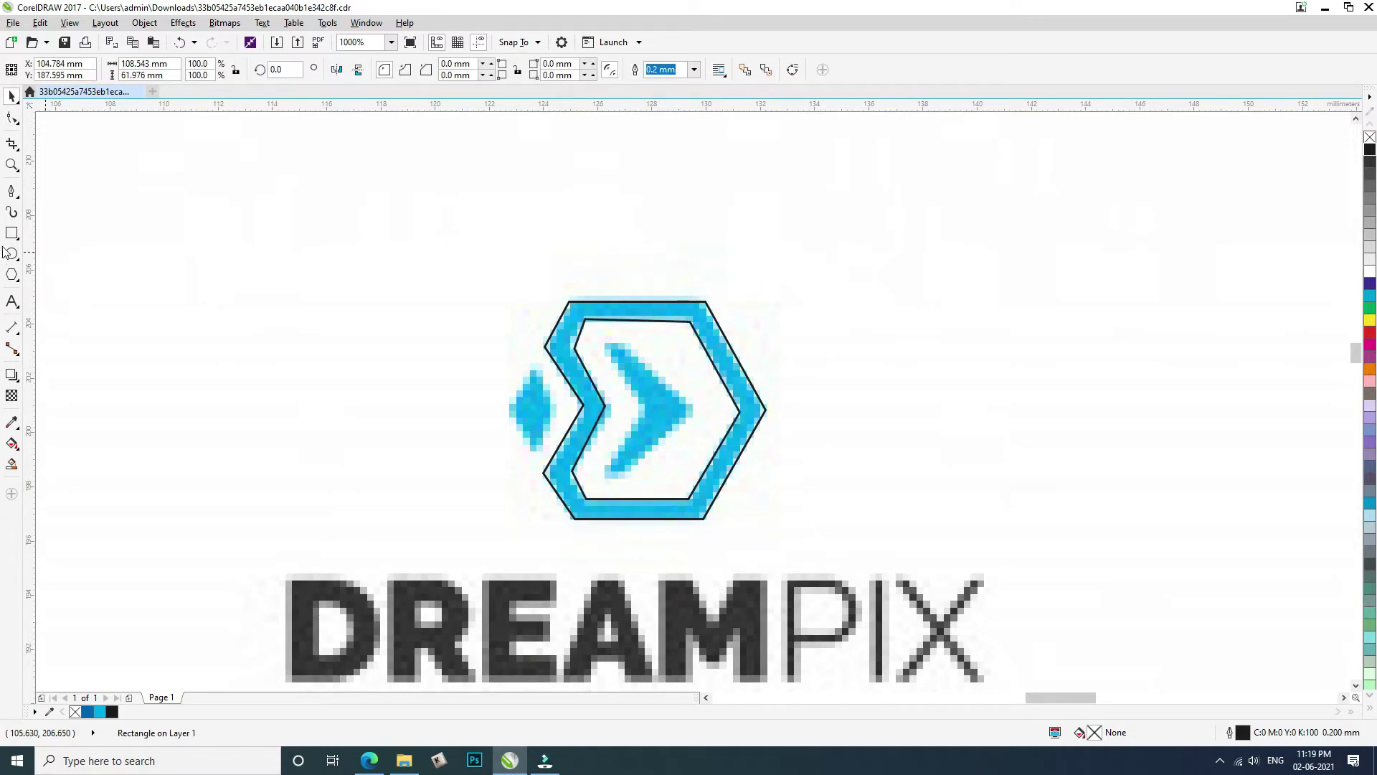
# Trace the small diamond beside the hexagon as a closed shape about 1.7 × 3.1 mm with a Hairline outline
pyautogui.click(13, 191)
pyautogui.scroll(1, 543, 411)
pyautogui.click(531, 360)
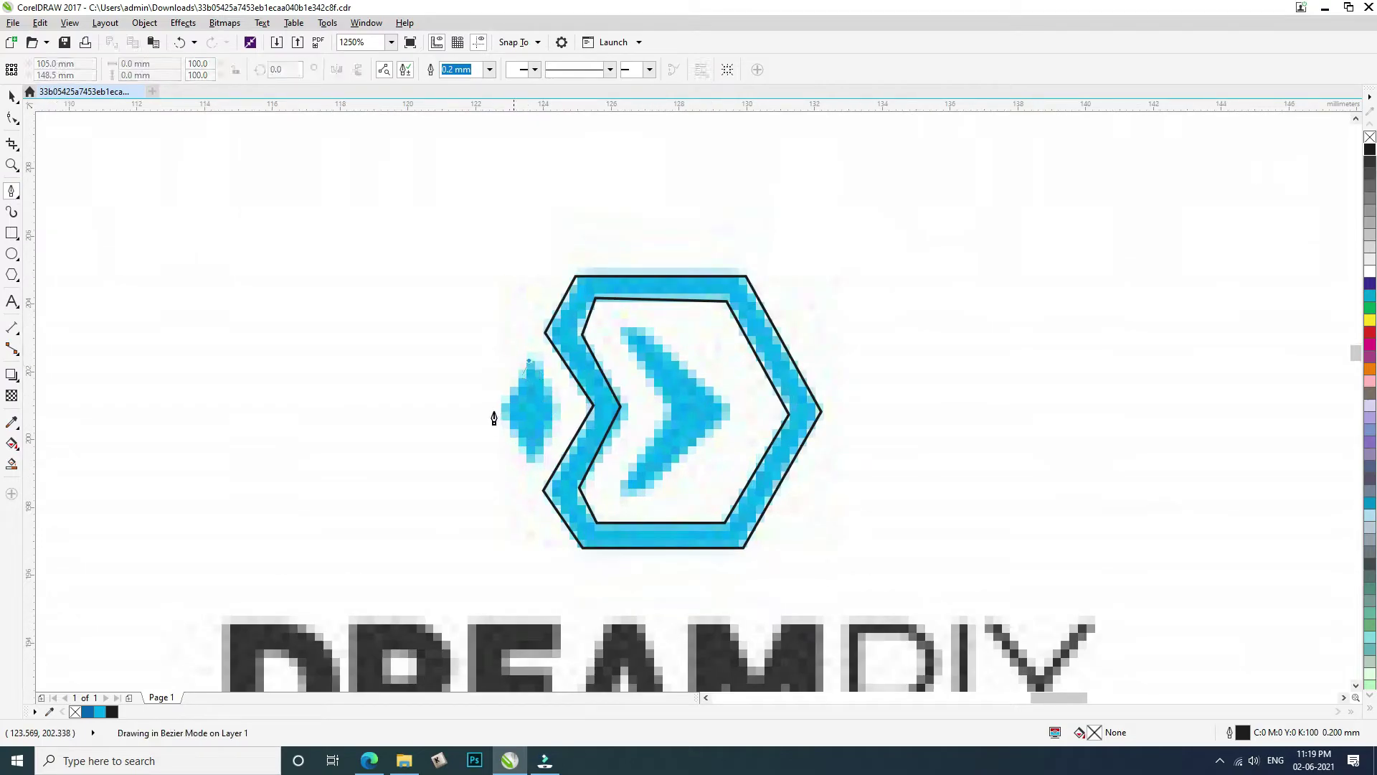
pyautogui.click(498, 411)
pyautogui.click(533, 467)
pyautogui.click(558, 413)
pyautogui.click(531, 361)
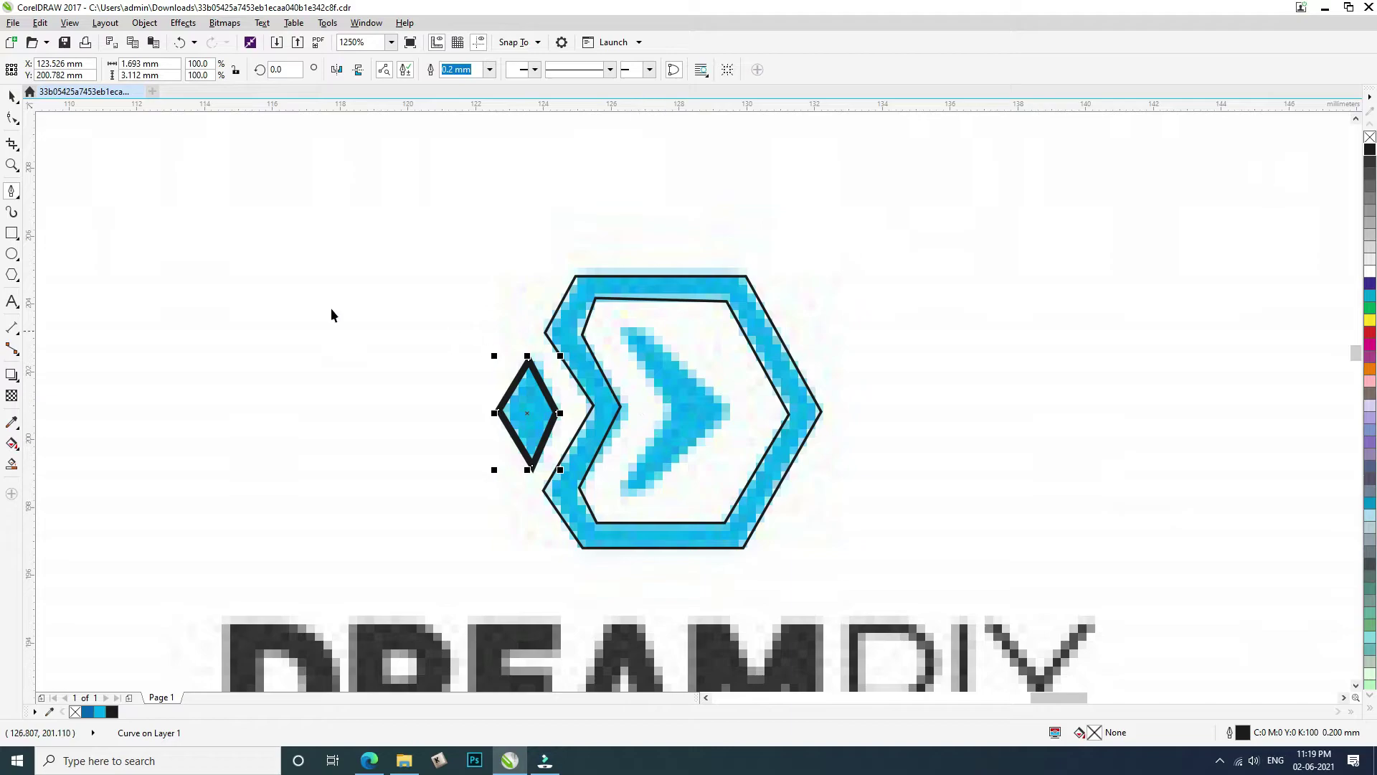
pyautogui.press('space')
pyautogui.click(469, 69)
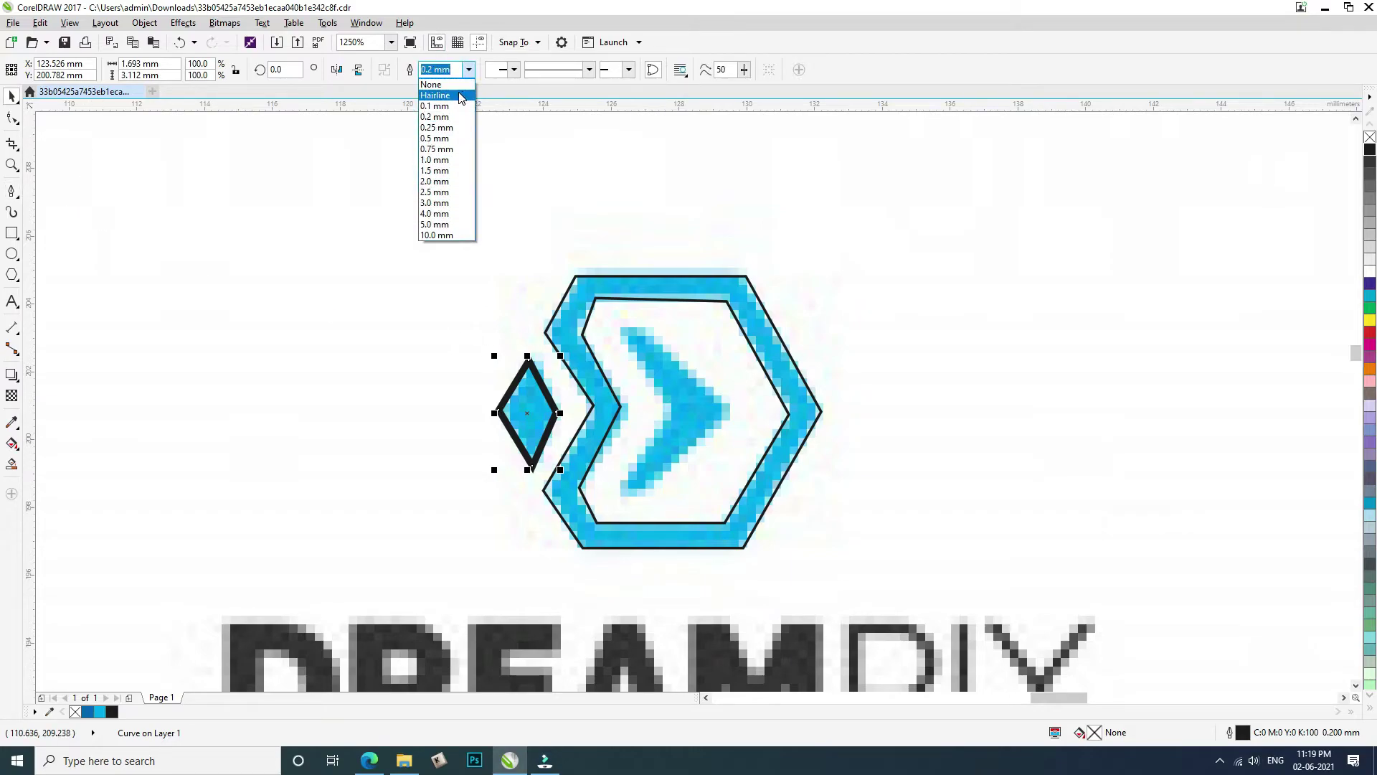
pyautogui.click(438, 95)
# Adjust the diamond's side and upper nodes to match the reference, enlarging it to about 1.8 × 3.2 mm
pyautogui.click(12, 118)
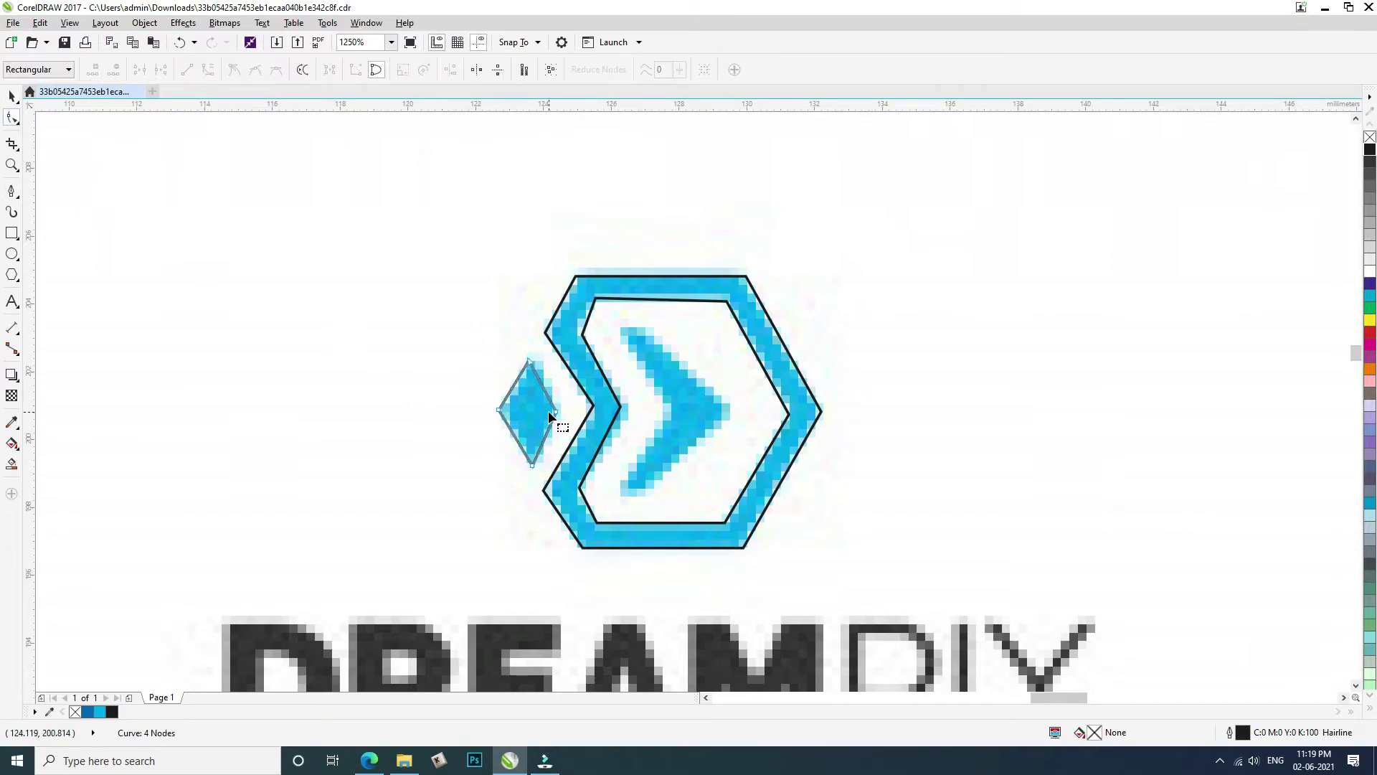
pyautogui.scroll(2, 552, 411)
pyautogui.moveTo(566, 410); pyautogui.dragTo(573, 410)
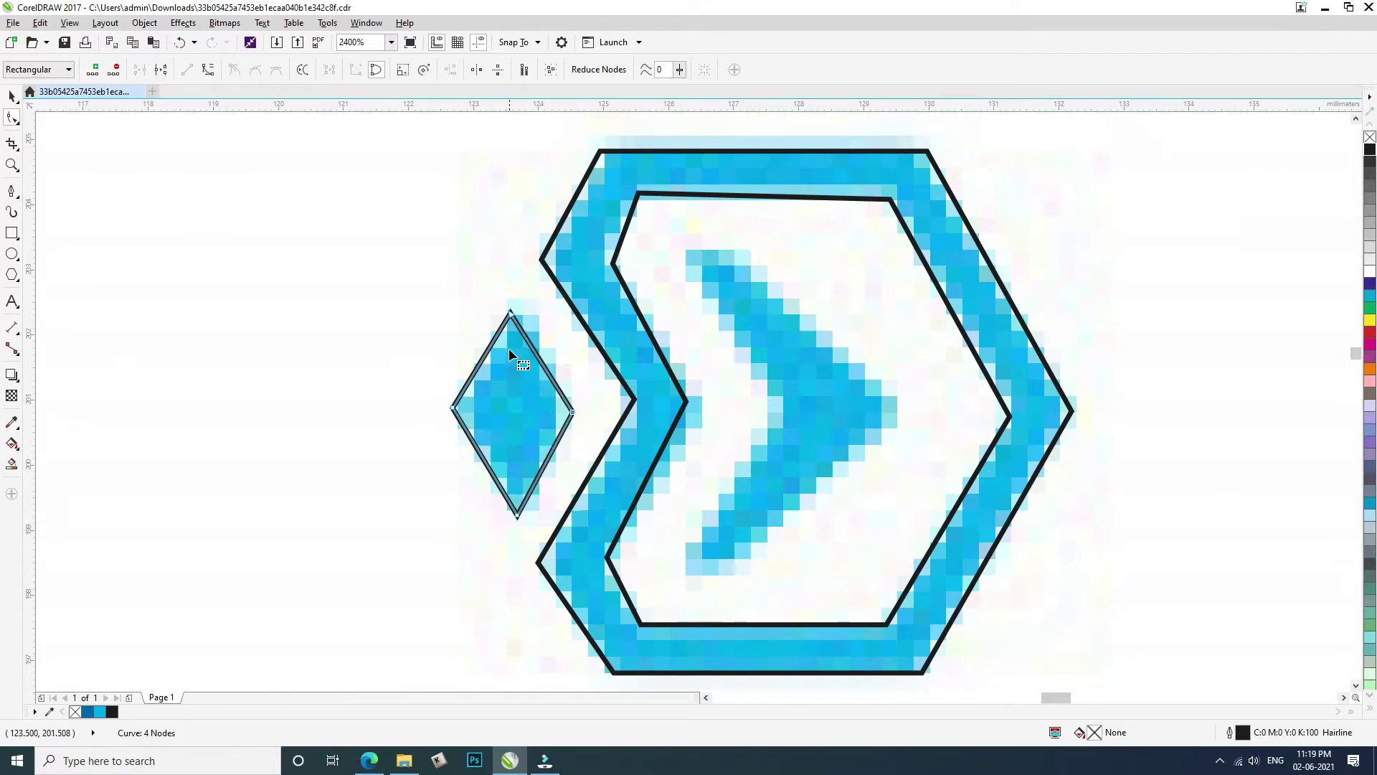
pyautogui.moveTo(510, 313); pyautogui.dragTo(521, 304)
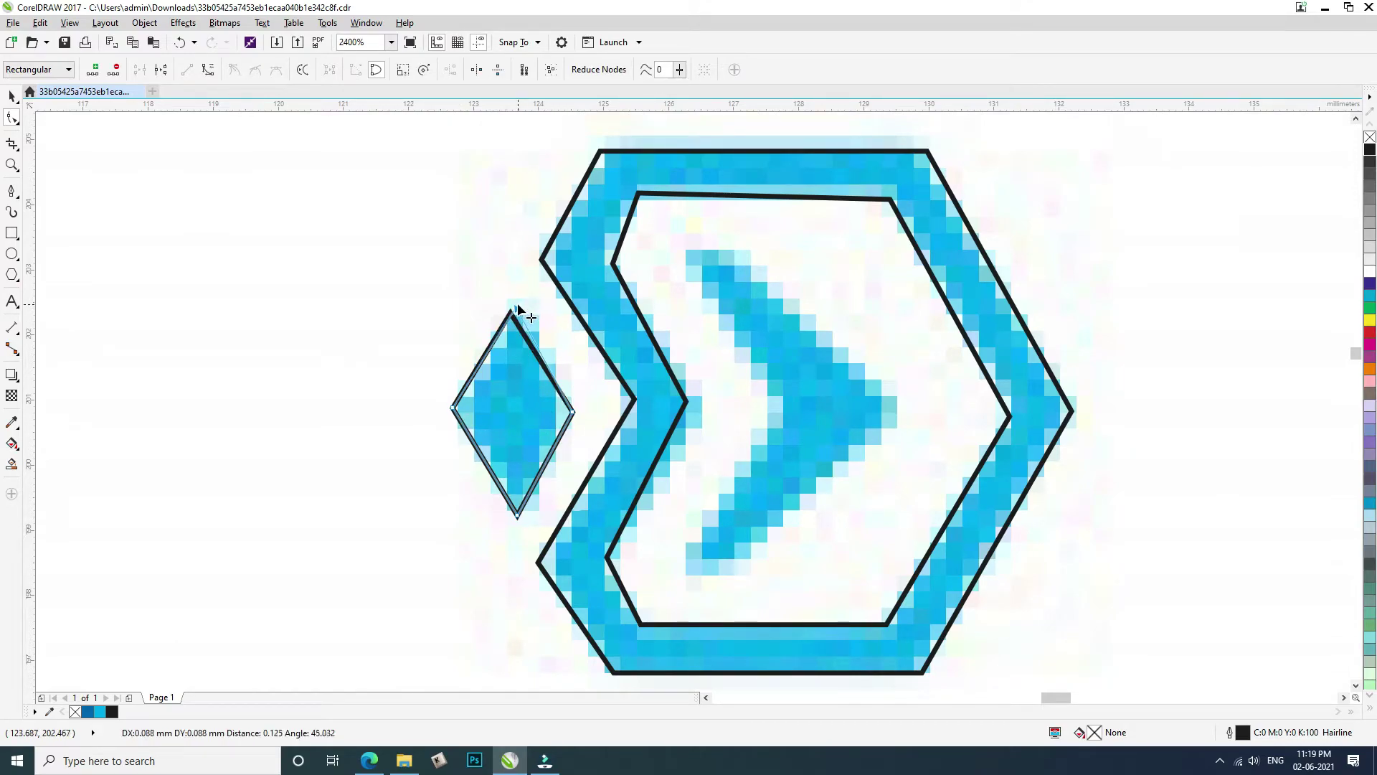
pyautogui.press('space')
# Trace the rounded arrowhead inside the hexagon as a closed curve about 3.3 × 5.0 mm with a Hairline outline
pyautogui.click(11, 190)
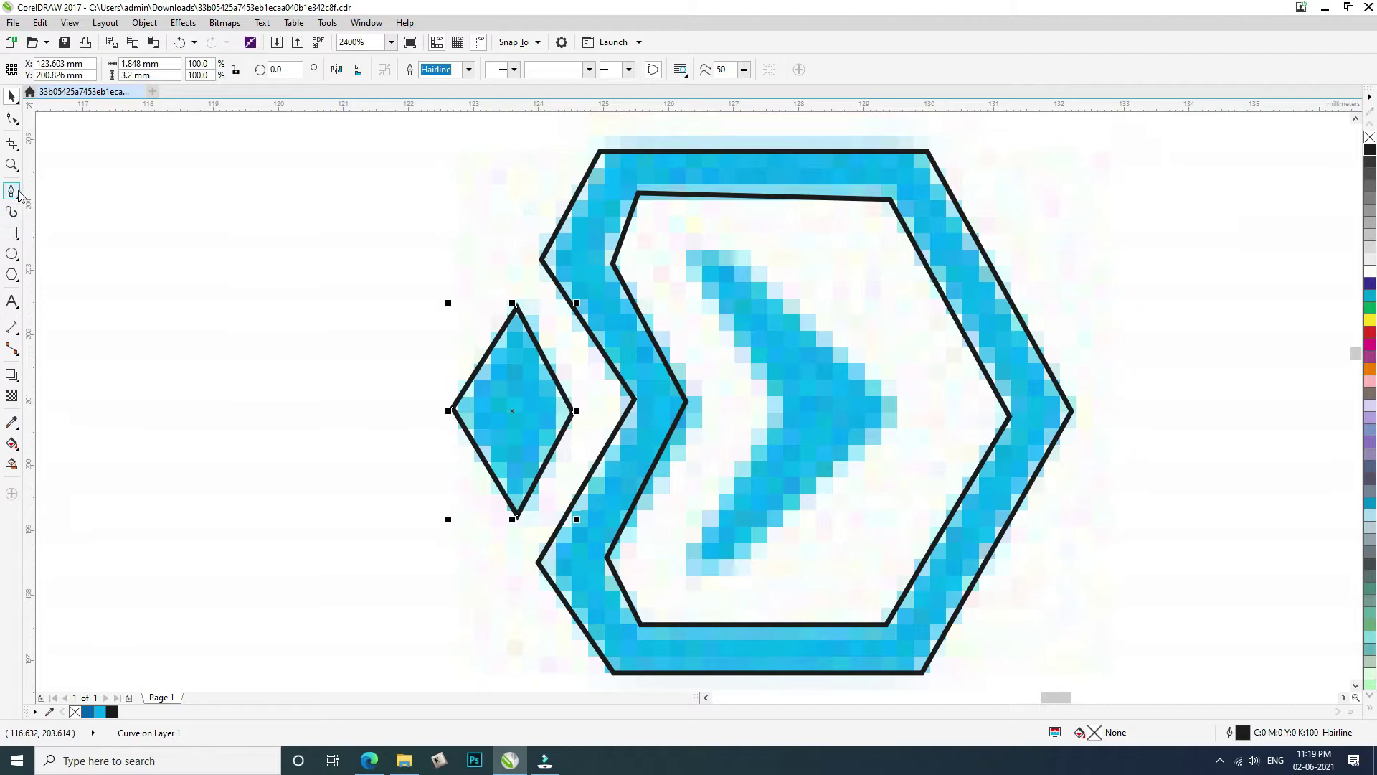
pyautogui.click(685, 251)
pyautogui.moveTo(740, 255); pyautogui.dragTo(754, 267)
pyautogui.press('space')
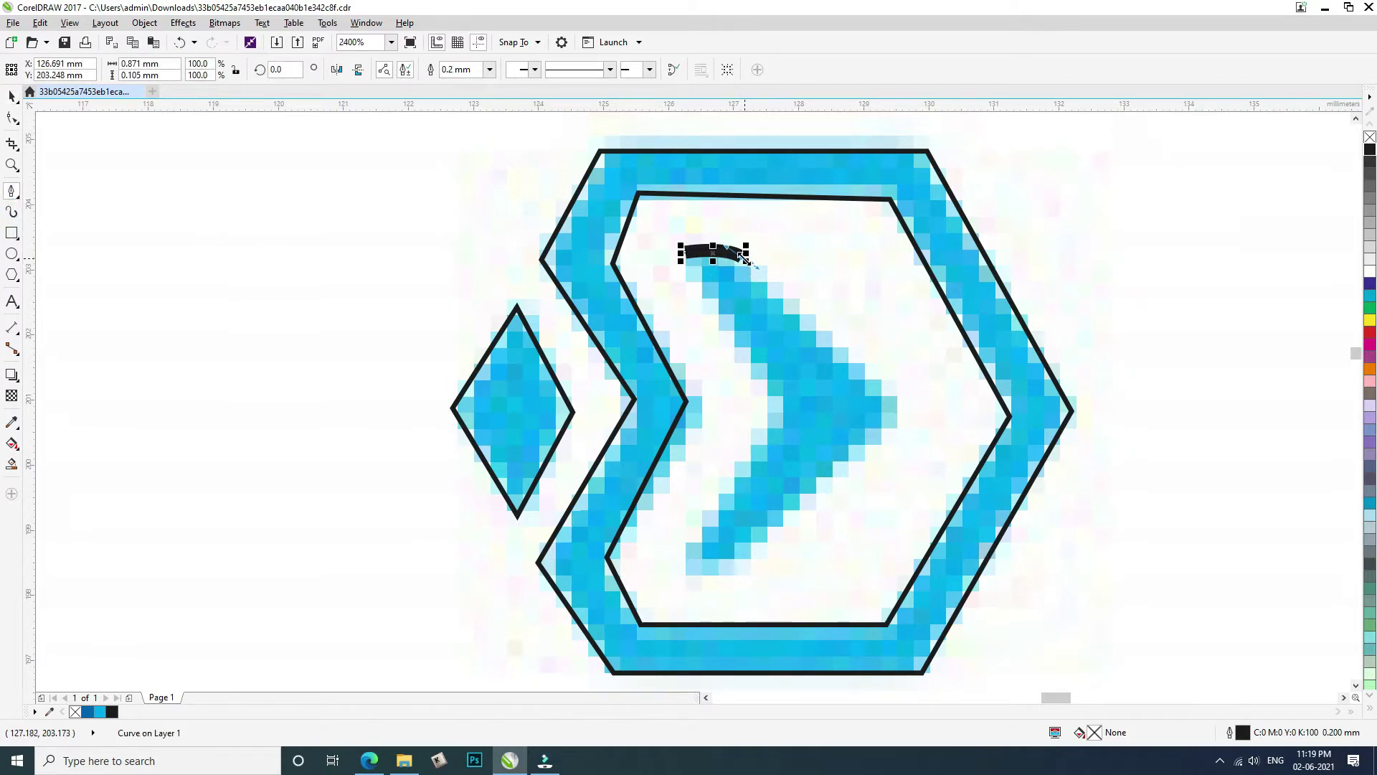
pyautogui.moveTo(890, 393); pyautogui.dragTo(885, 453)
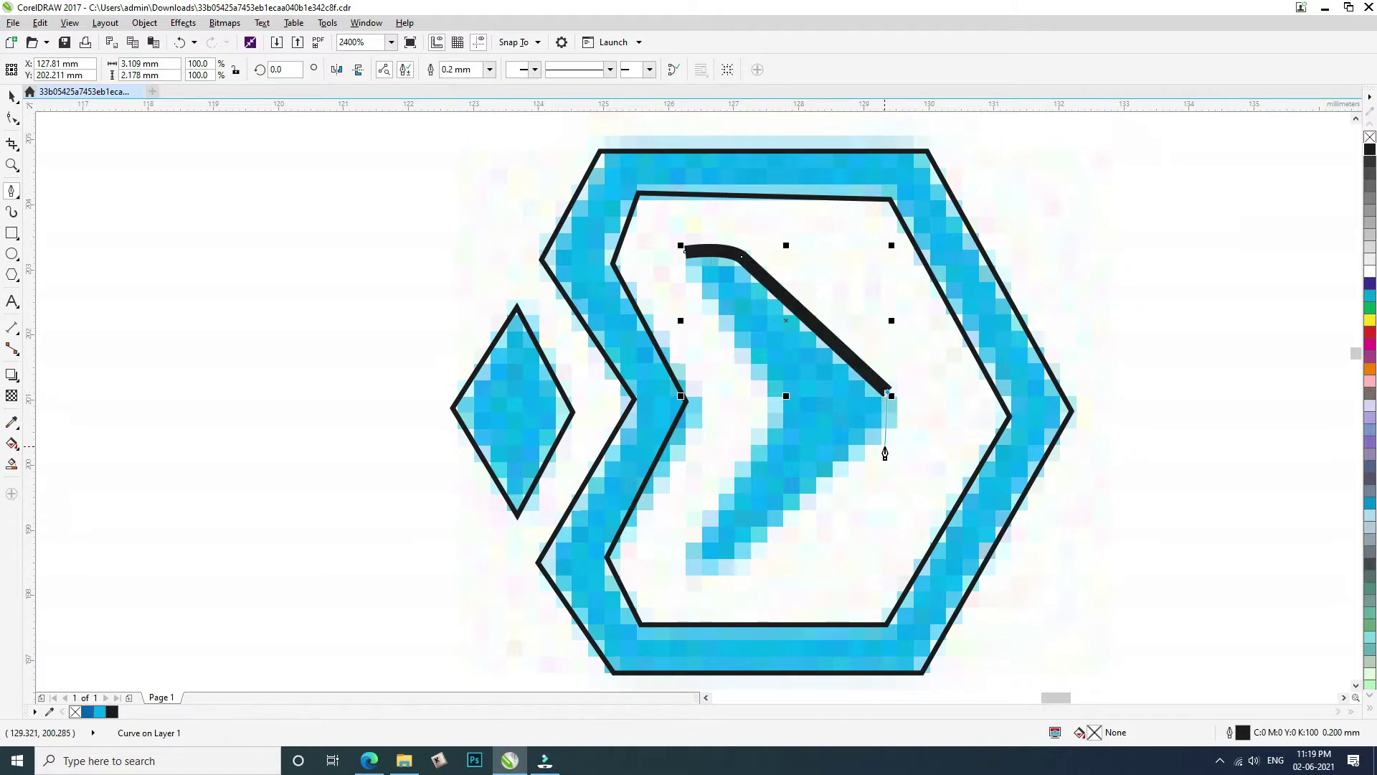
pyautogui.click(878, 439)
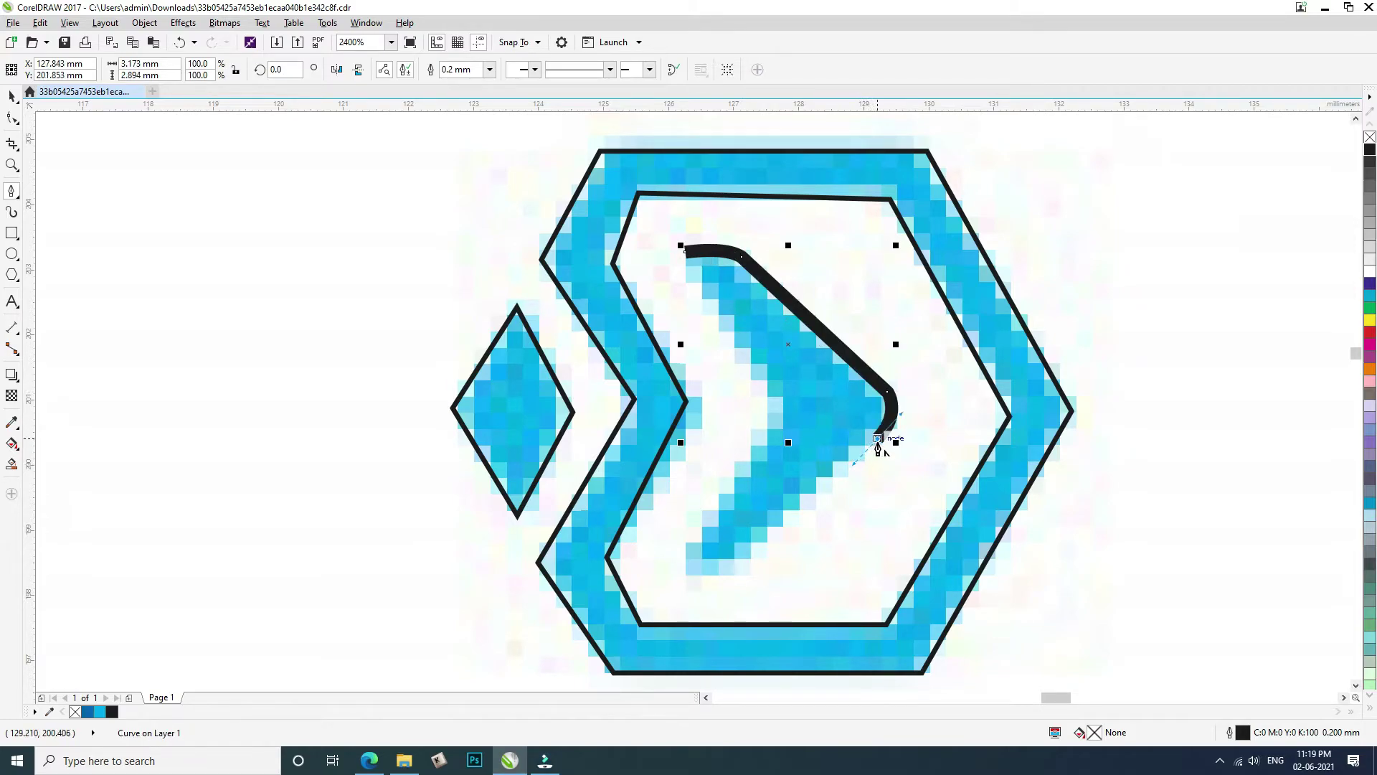
pyautogui.moveTo(741, 570); pyautogui.dragTo(694, 505)
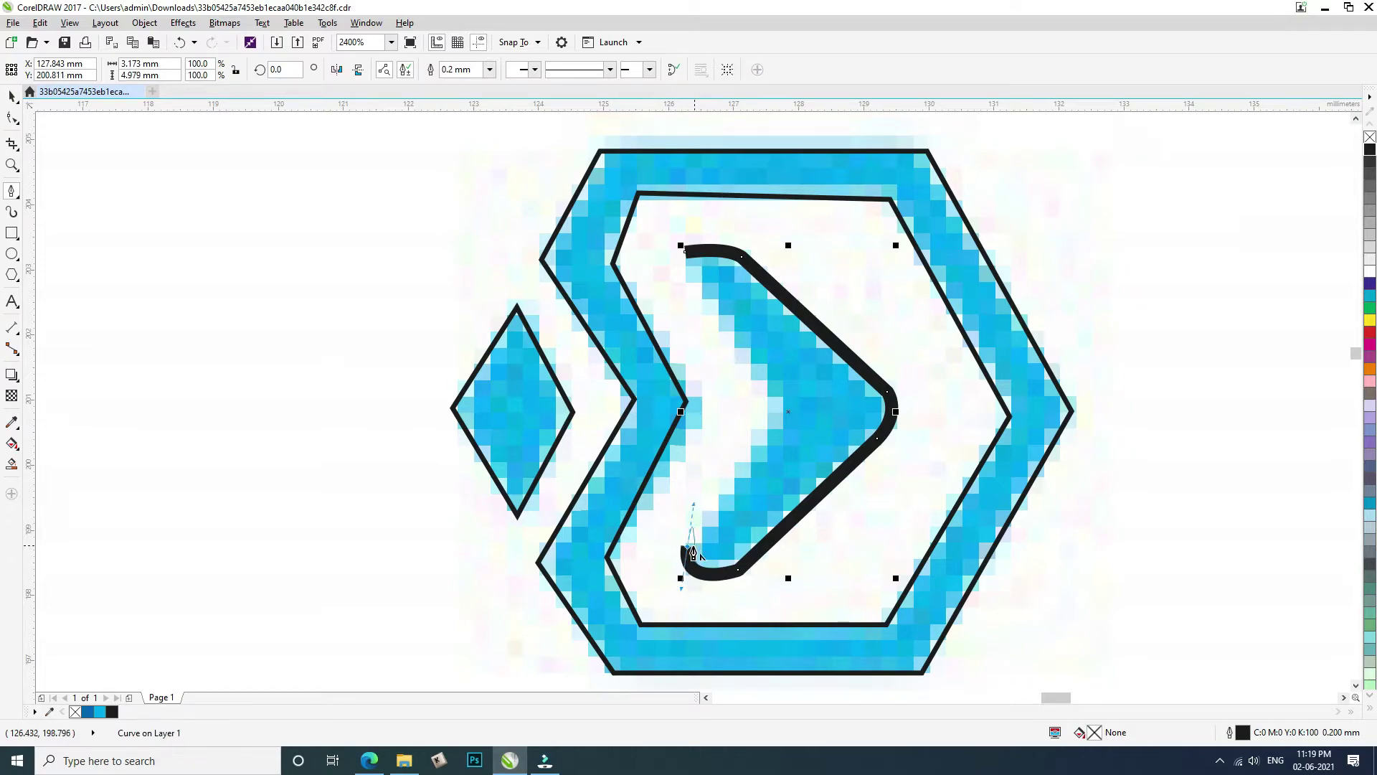
pyautogui.moveTo(769, 429); pyautogui.dragTo(768, 396)
pyautogui.click(769, 389)
pyautogui.click(691, 287)
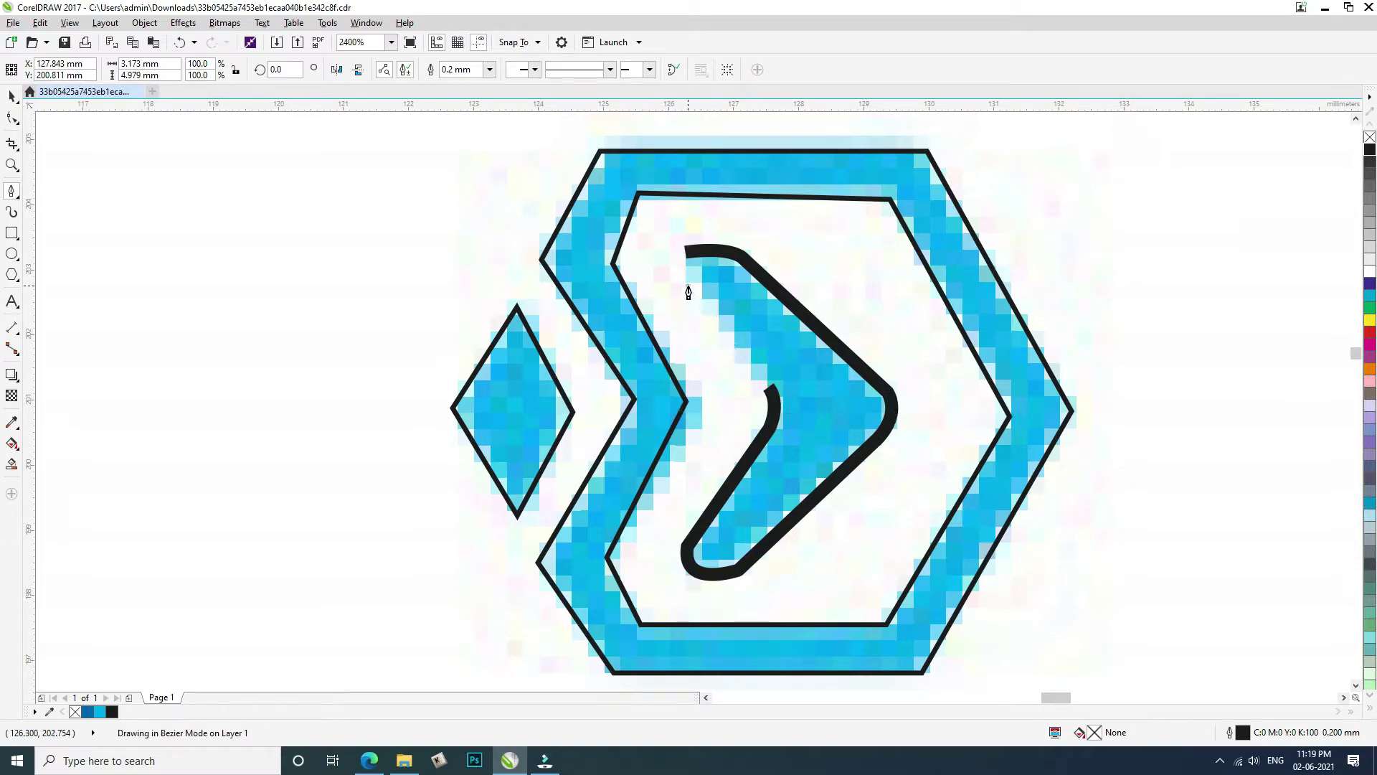
pyautogui.click(683, 251)
pyautogui.press('space')
pyautogui.click(467, 70)
pyautogui.click(439, 84)
# Select the four traced logo shapes and move them straight up off the reference card
pyautogui.scroll(-2, 685, 373)
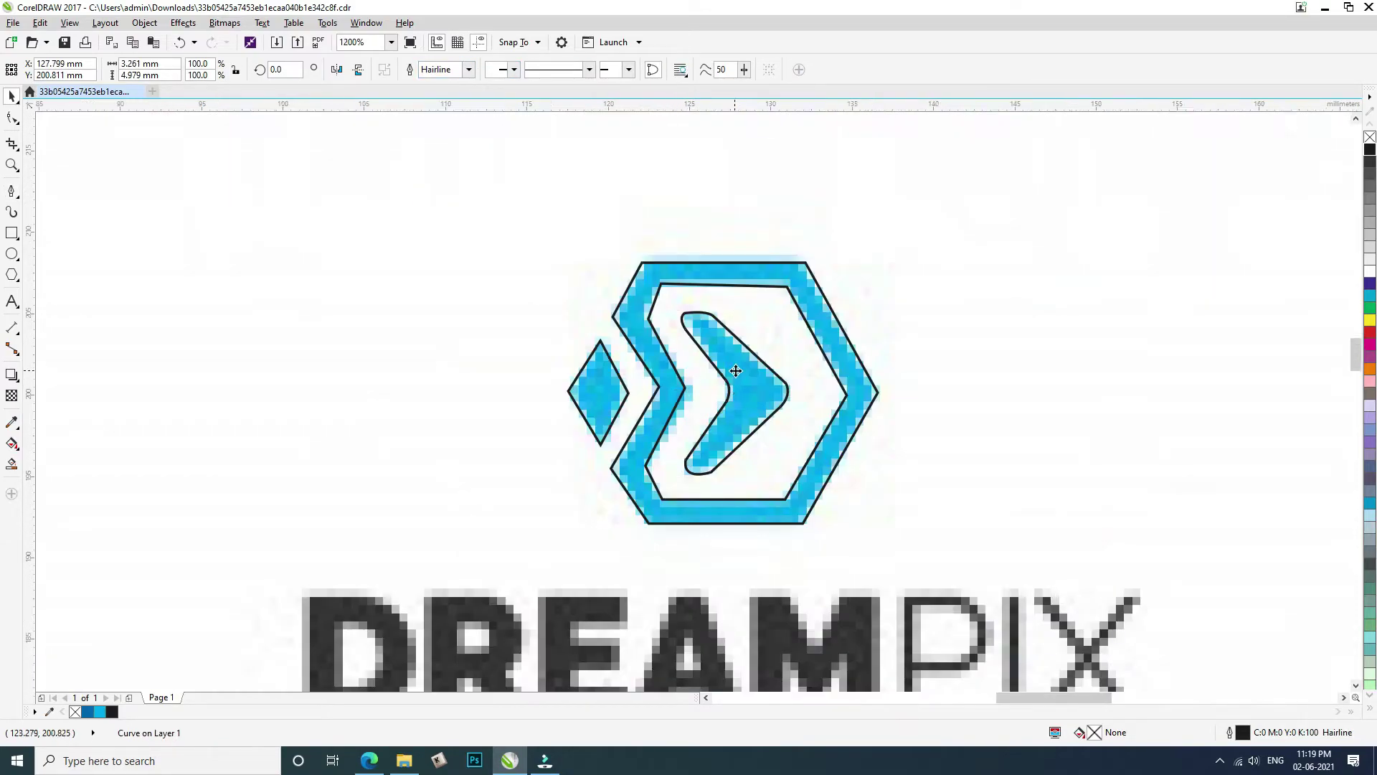
pyautogui.scroll(-4, 735, 371)
pyautogui.moveTo(1206, 286); pyautogui.dragTo(731, 223)
pyautogui.scroll(-2, 738, 511)
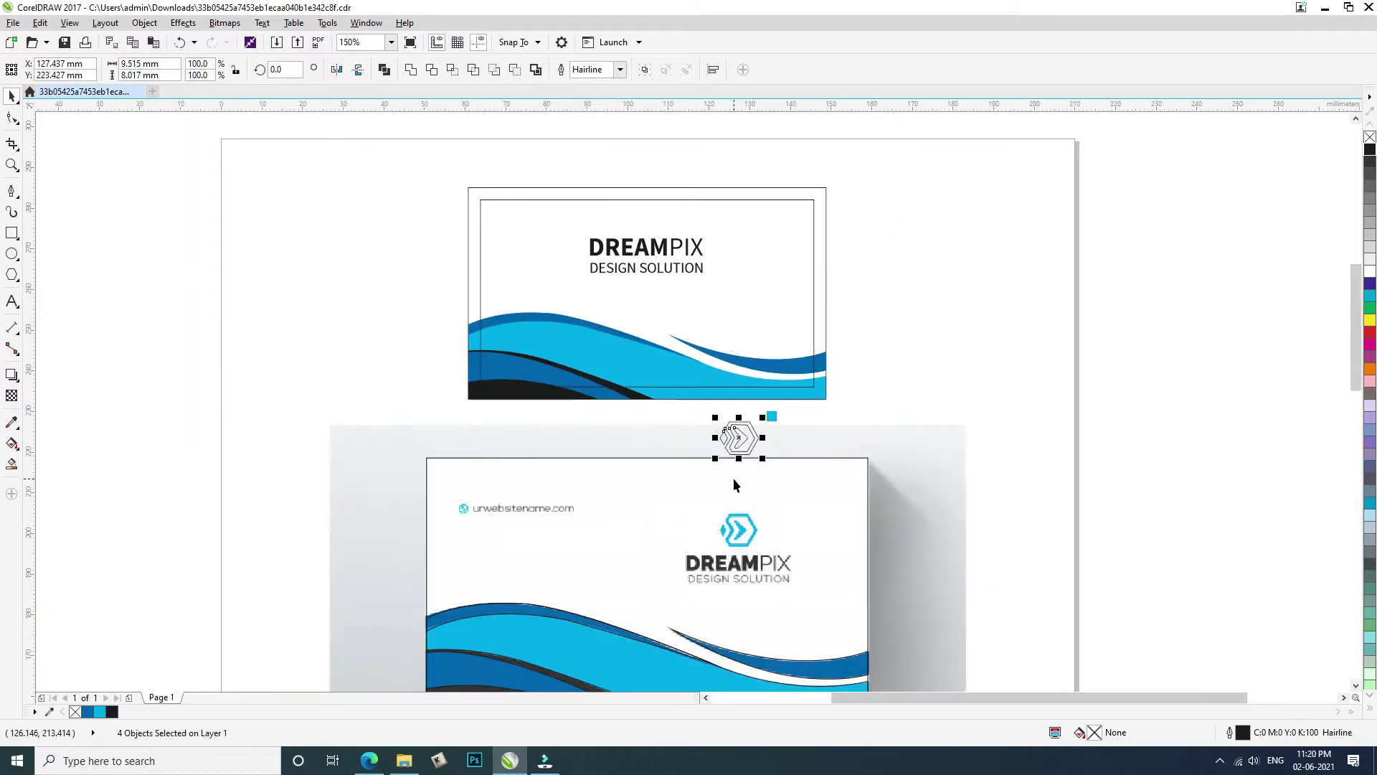
# Group the four logo shapes, center them horizontally on the margin frame, and place them directly above DREAMPIX
pyautogui.click(722, 316)
pyautogui.press('c')
pyautogui.keyDown('shift'); pyautogui.click(723, 313); pyautogui.keyUp('shift')
pyautogui.moveTo(645, 433); pyautogui.dragTo(661, 220)
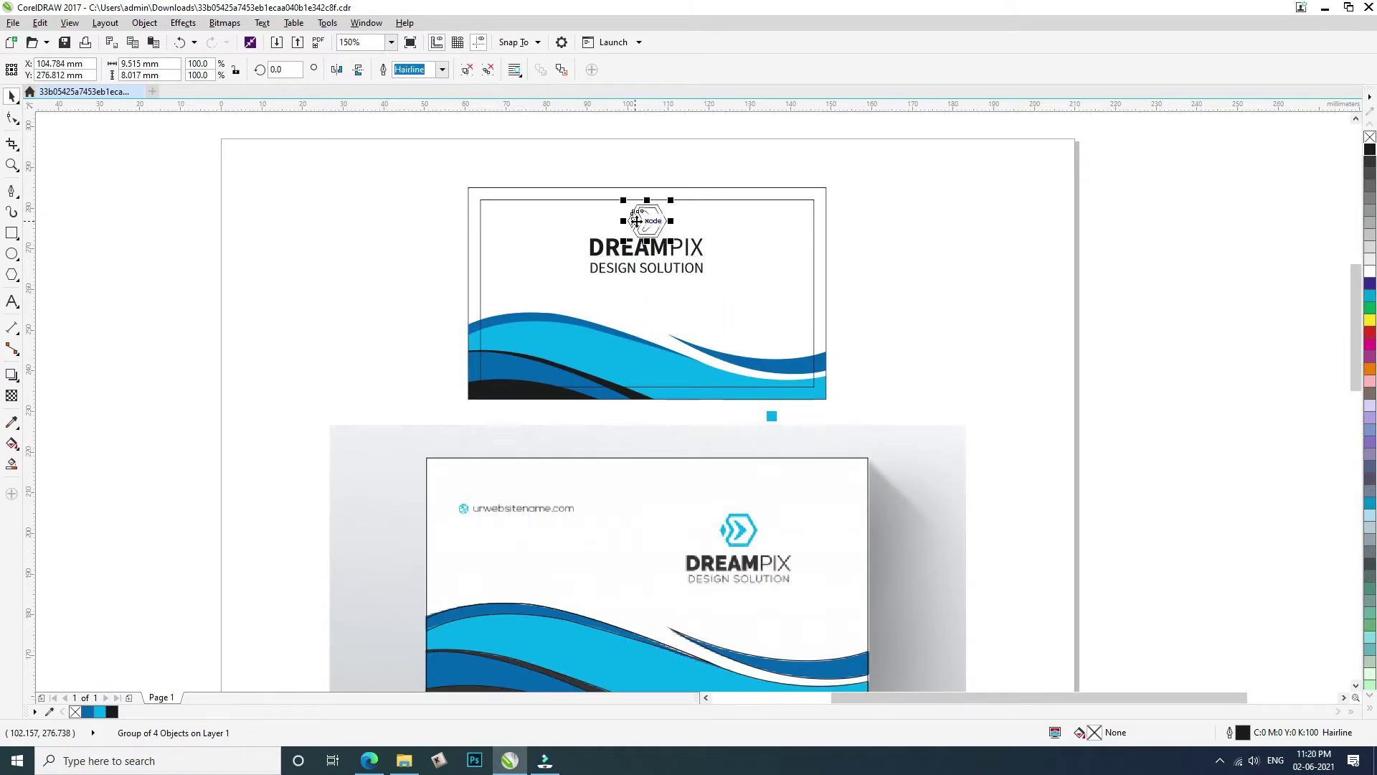
# Sample the light blue from the card's wave and fill the logo's outer hexagon and diamond with it
pyautogui.scroll(2, 637, 221)
pyautogui.click(11, 423)
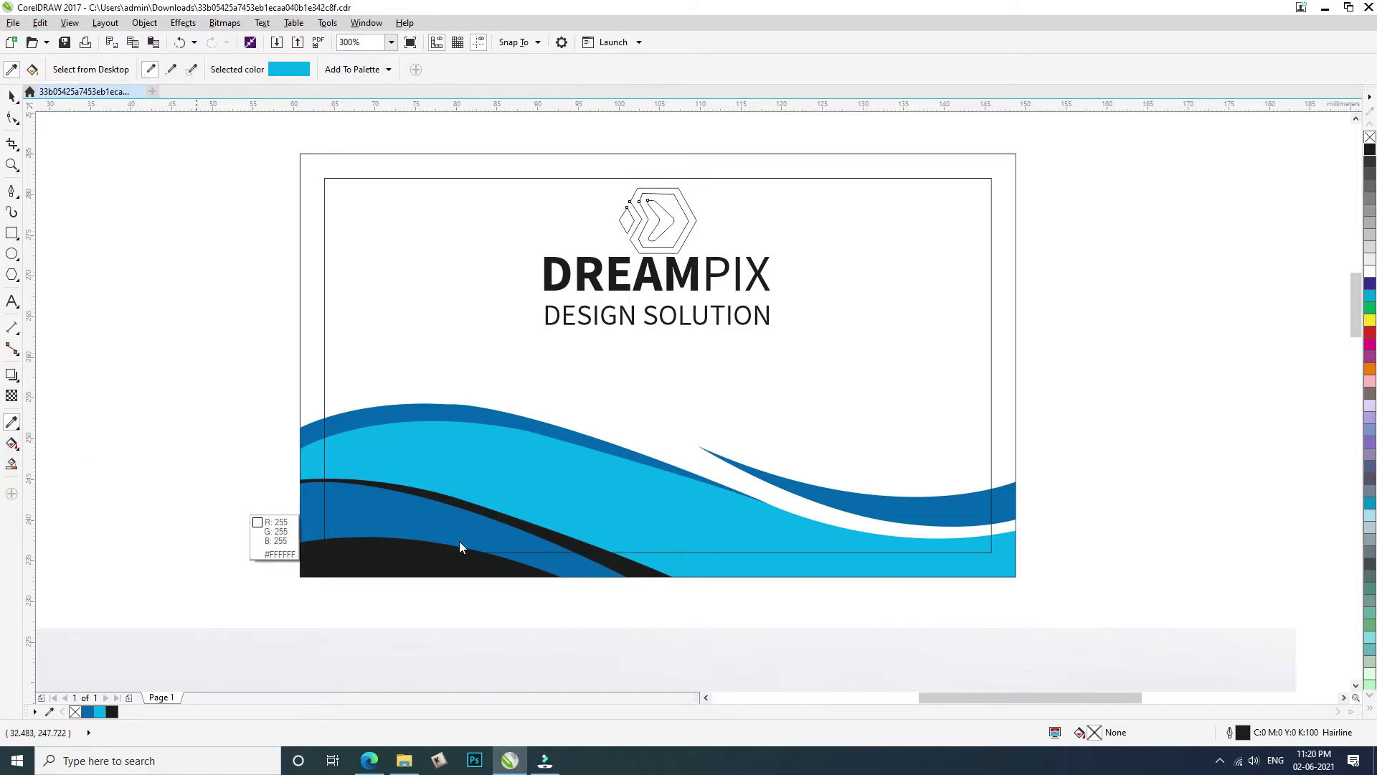
pyautogui.click(645, 507)
pyautogui.scroll(4, 662, 243)
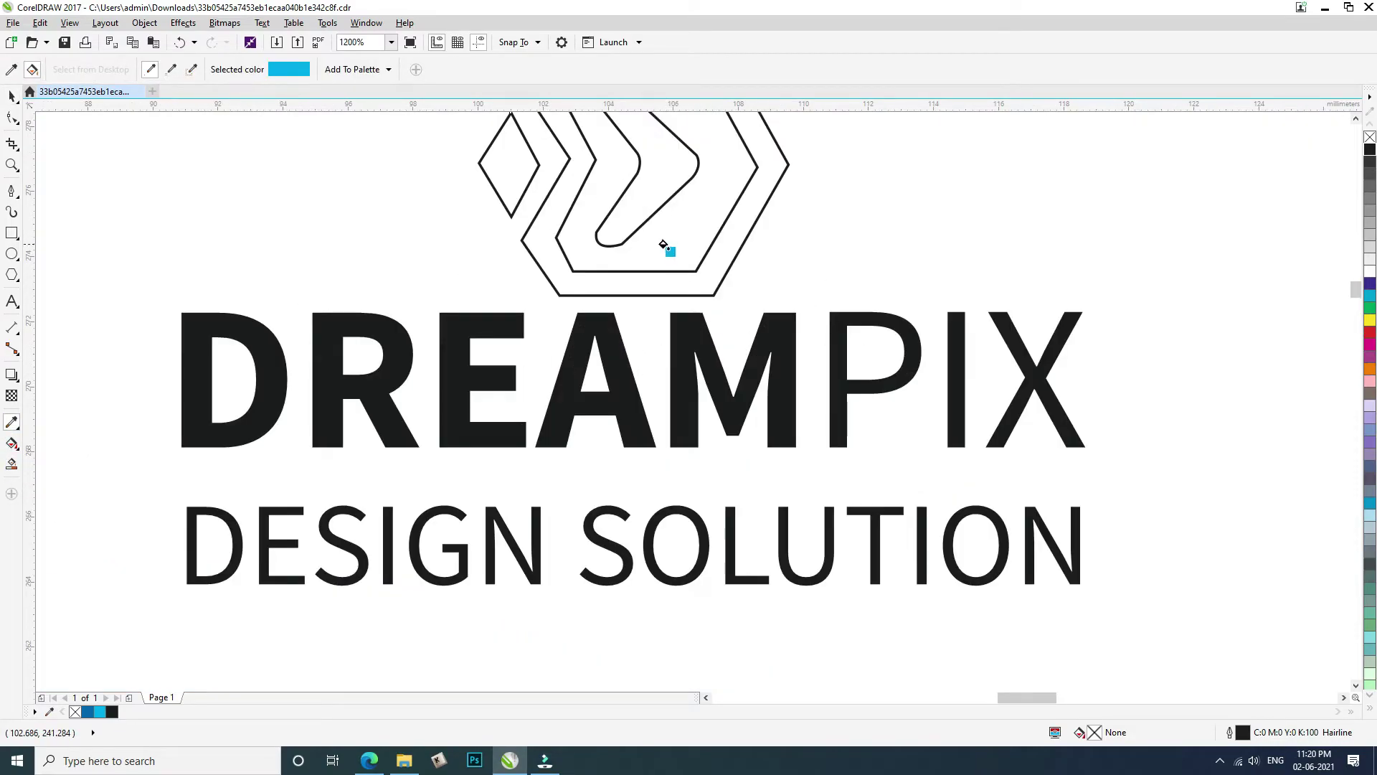
pyautogui.click(655, 283)
pyautogui.scroll(-2, 648, 333)
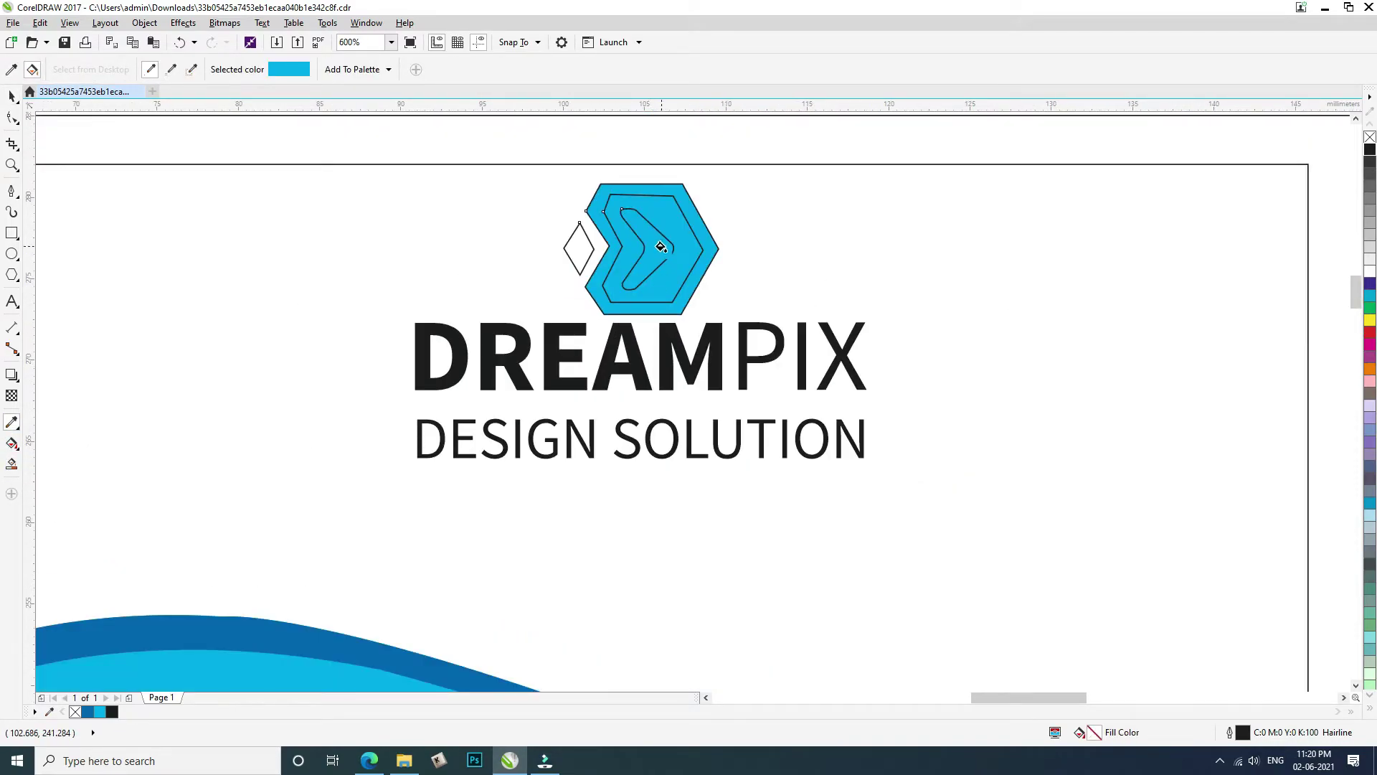
pyautogui.click(580, 246)
# Fill the logo's inner hexagon with white and remove the outline from the whole logo icon group
pyautogui.press('space')
pyautogui.click(634, 305)
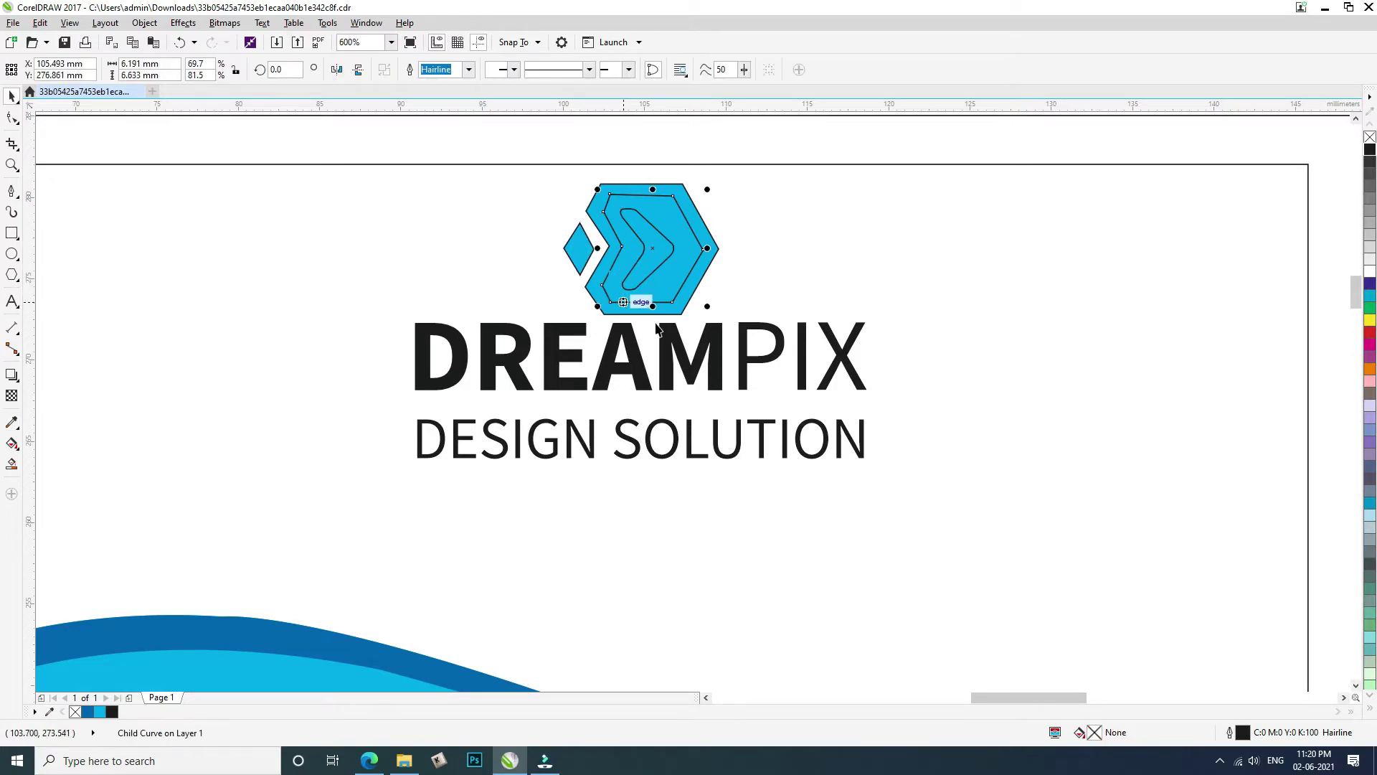
pyautogui.click(1370, 273)
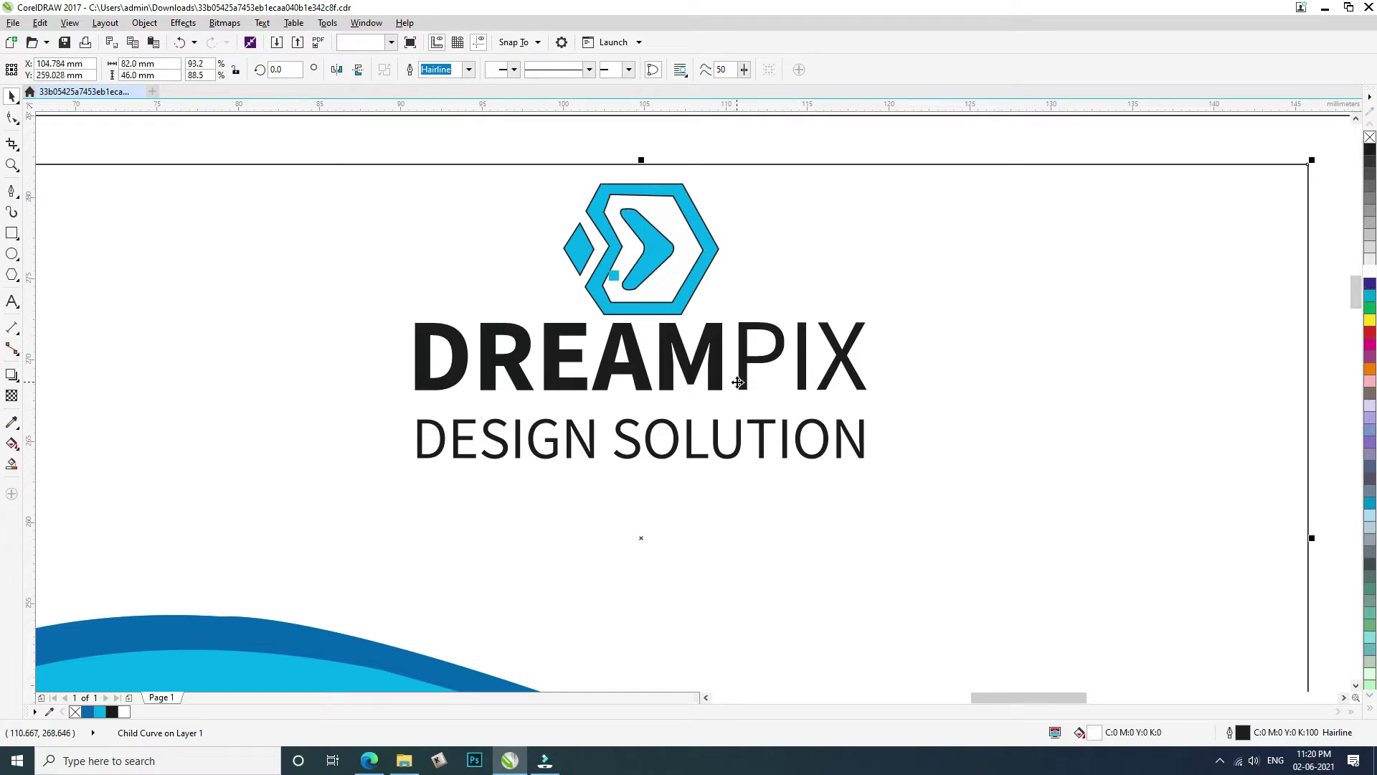
pyautogui.rightClick(1369, 139)
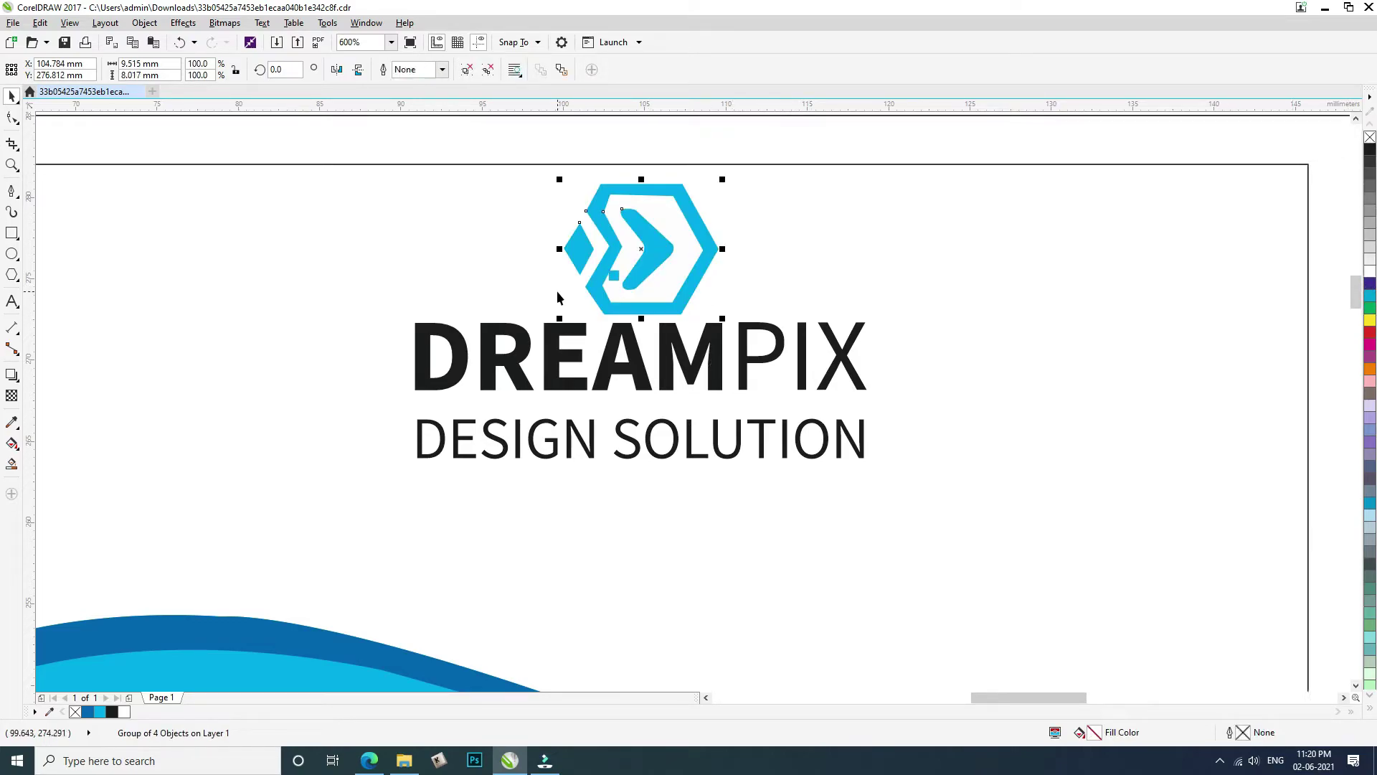
# Scale the logo icon group proportionally about its center to about 8.5 × 7.2 mm
pyautogui.moveTo(560, 319); pyautogui.dragTo(572, 321)
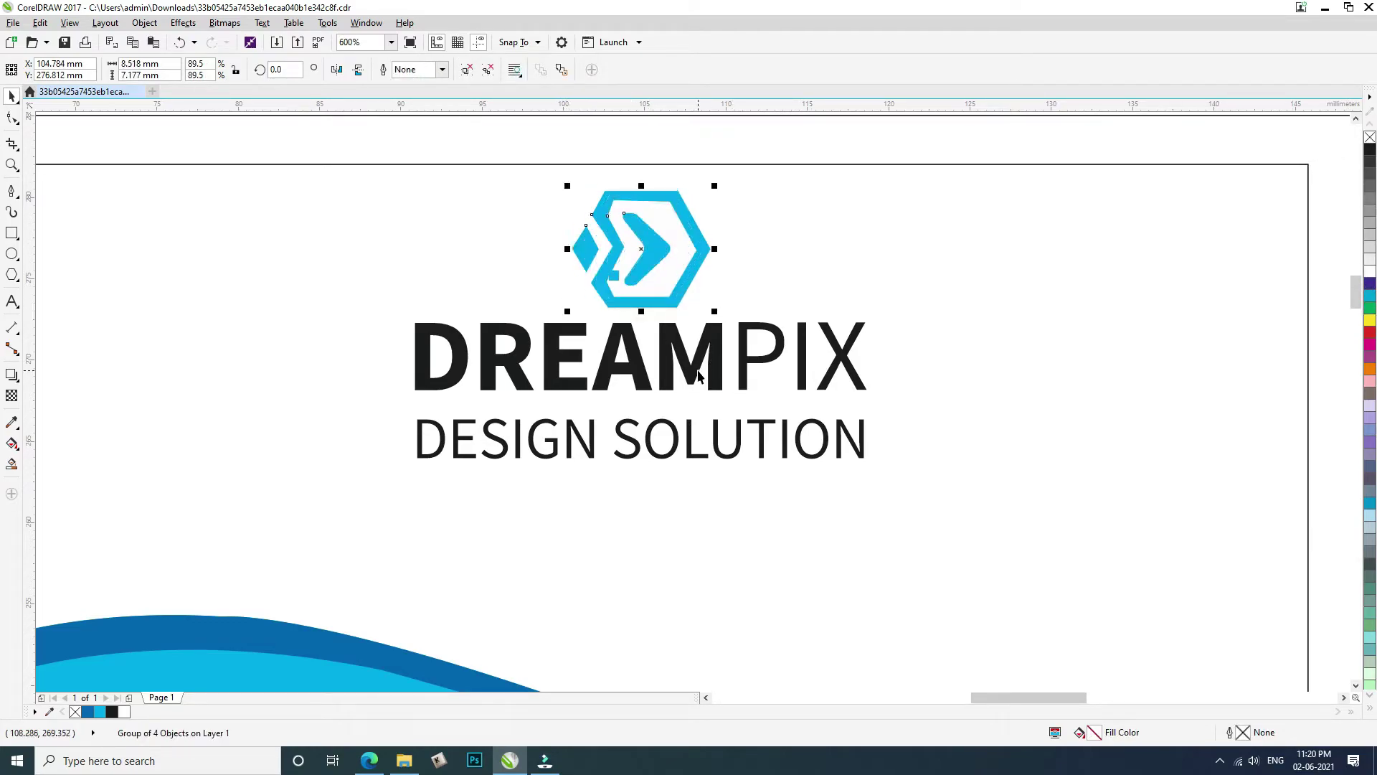
pyautogui.press('F3')
pyautogui.click(290, 244)
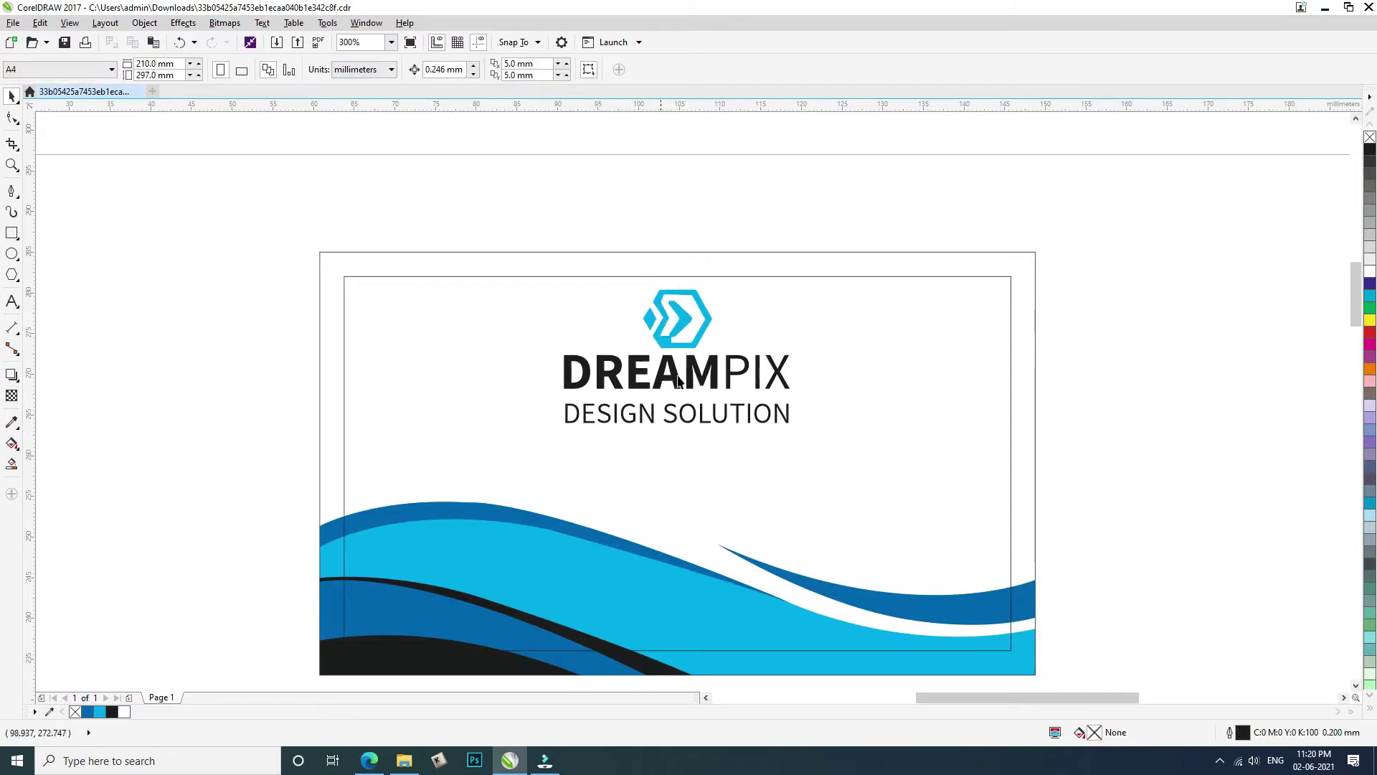
# Move the reference image and its traced outlines sideways off the page, to the left of it
pyautogui.press('F3')
pyautogui.press('F3')
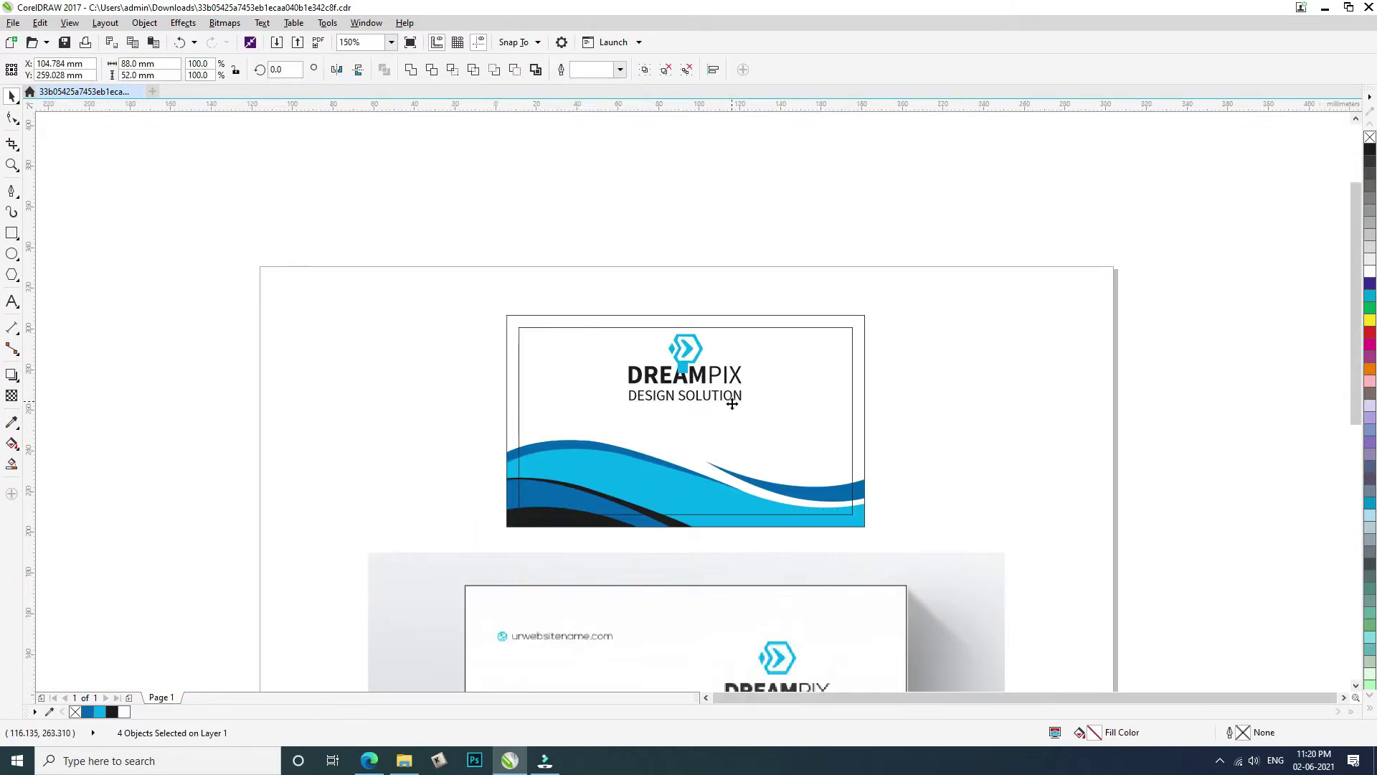
pyautogui.rightClick(732, 549)
pyautogui.press('Escape')
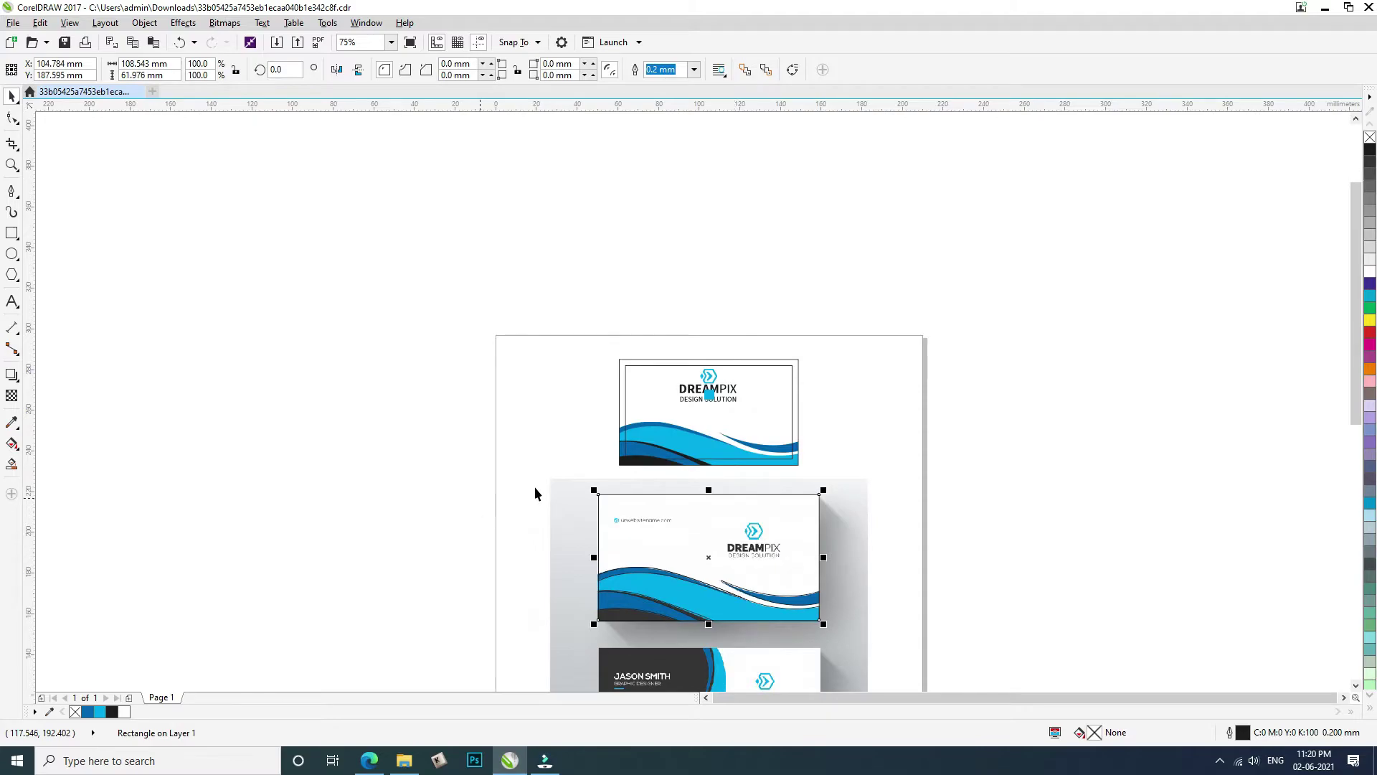
pyautogui.rightClick(843, 534)
pyautogui.click(552, 446)
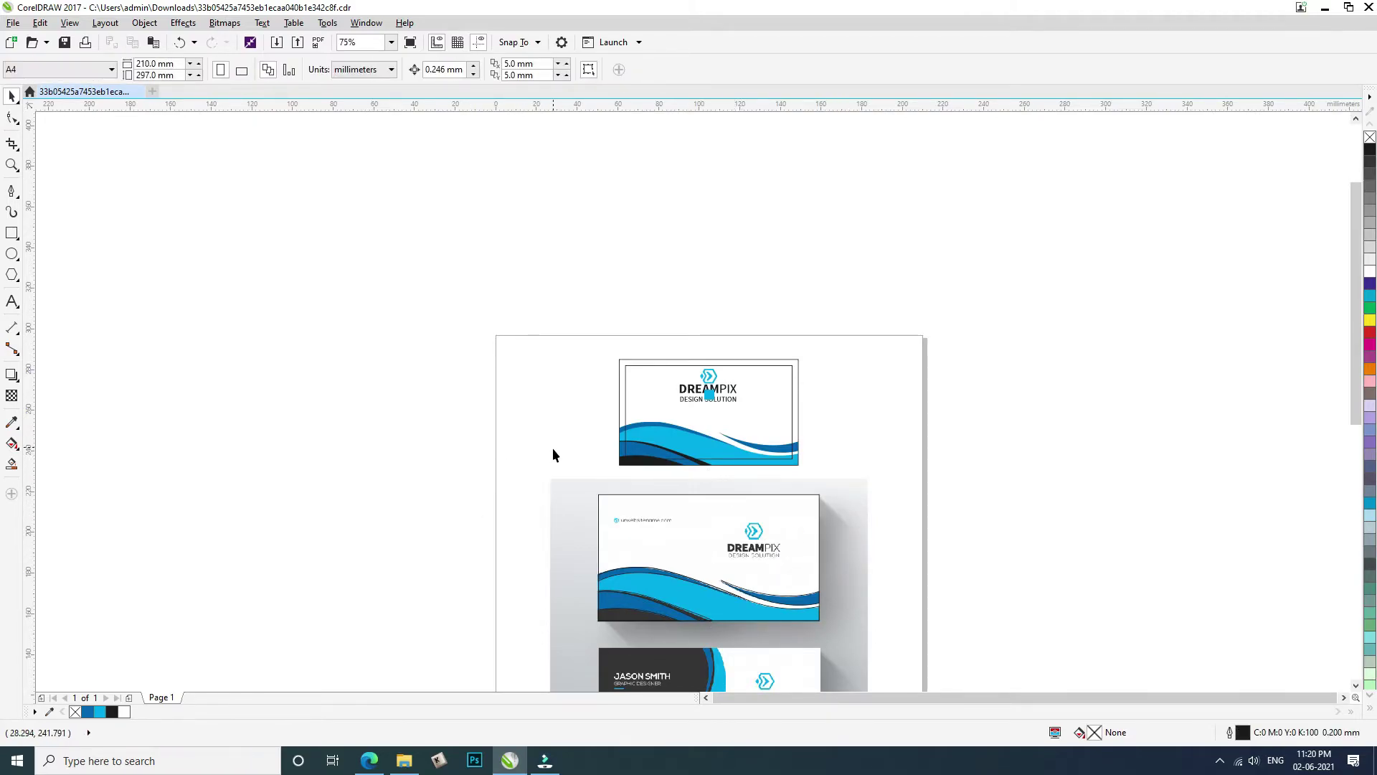
pyautogui.scroll(-2, 519, 454)
pyautogui.moveTo(629, 559); pyautogui.dragTo(350, 559)
# Group the recreated card's objects and center the group on the page
pyautogui.moveTo(687, 478); pyautogui.dragTo(690, 480)
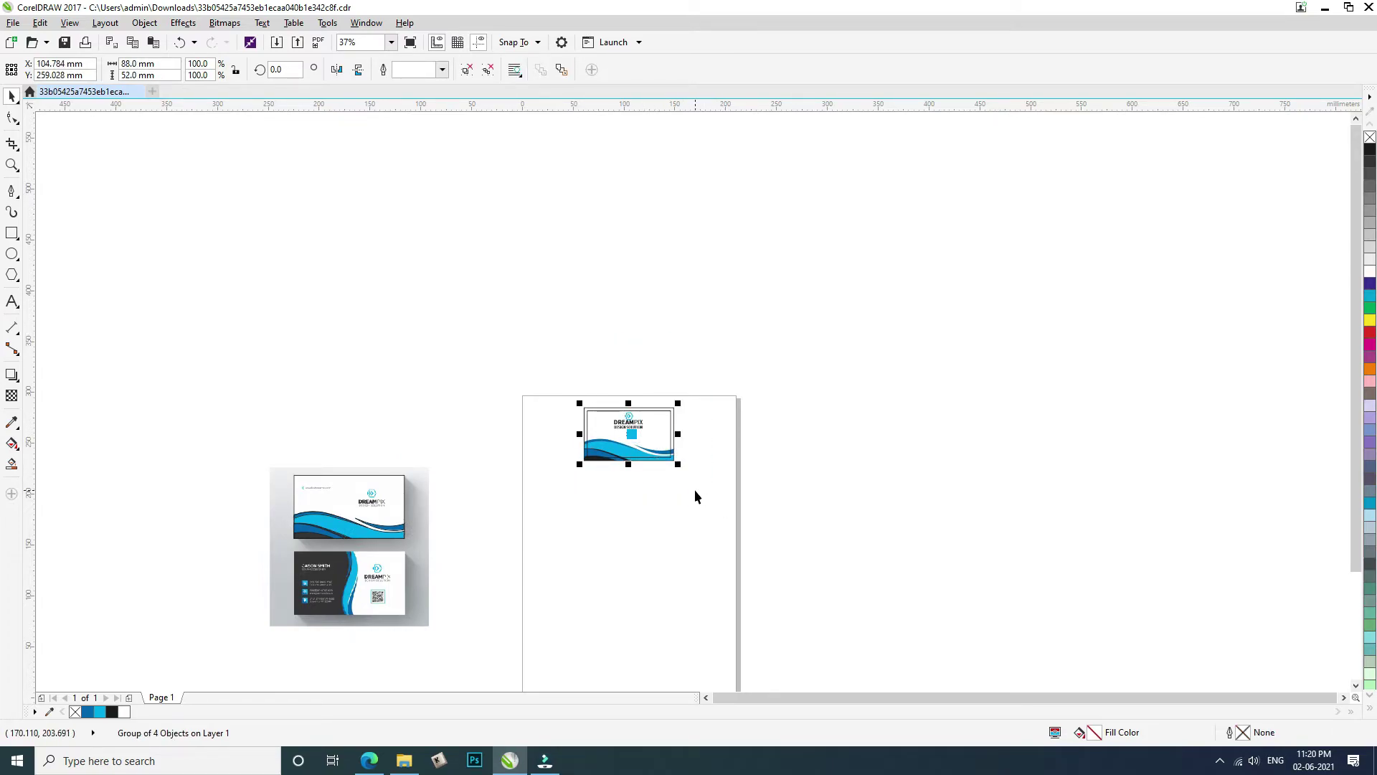
pyautogui.press('p')
pyautogui.hotkey('shift', 'F2')
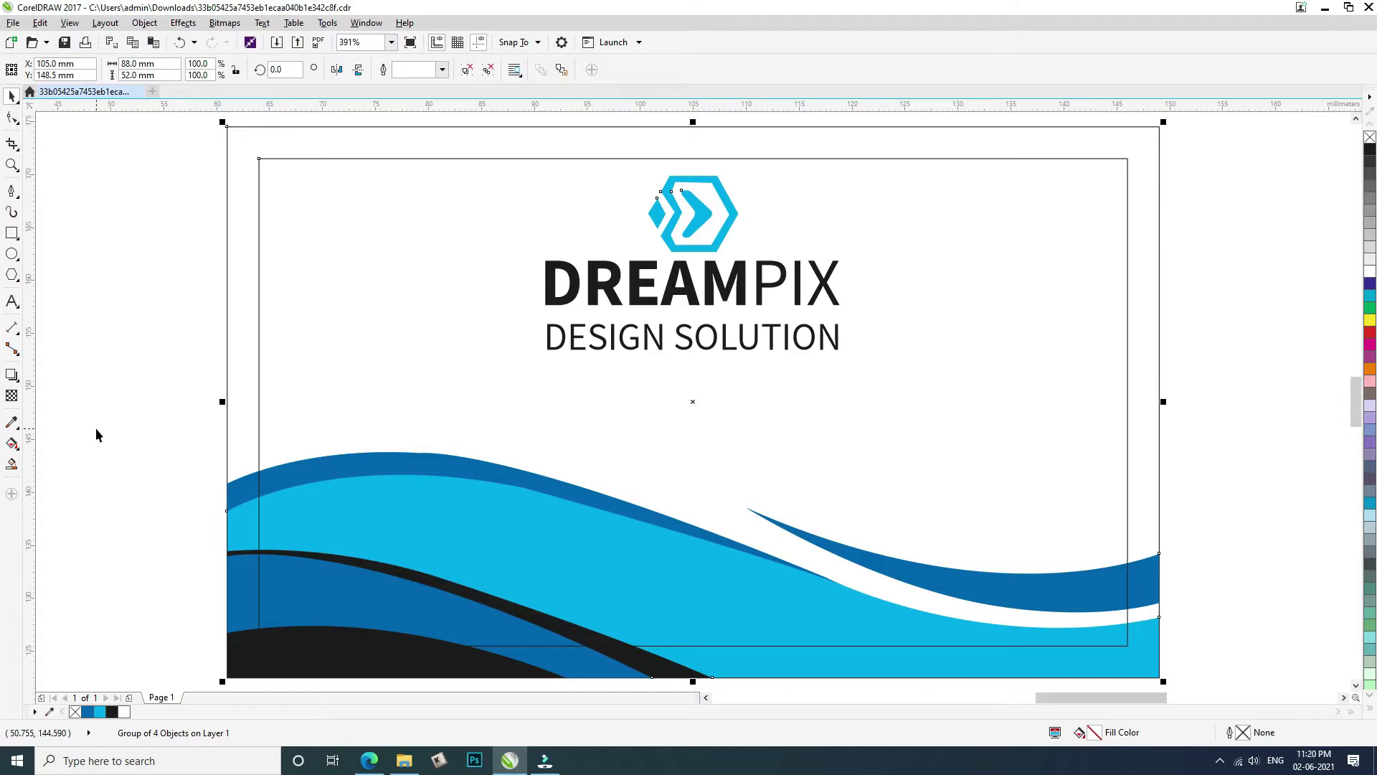
# Remove the outline from the margin frame inside the grouped card
pyautogui.keyDown('ctrl'); pyautogui.click(396, 351); pyautogui.keyUp('ctrl')
pyautogui.rightClick(1368, 139)
pyautogui.click(1285, 257)
pyautogui.click(658, 300)
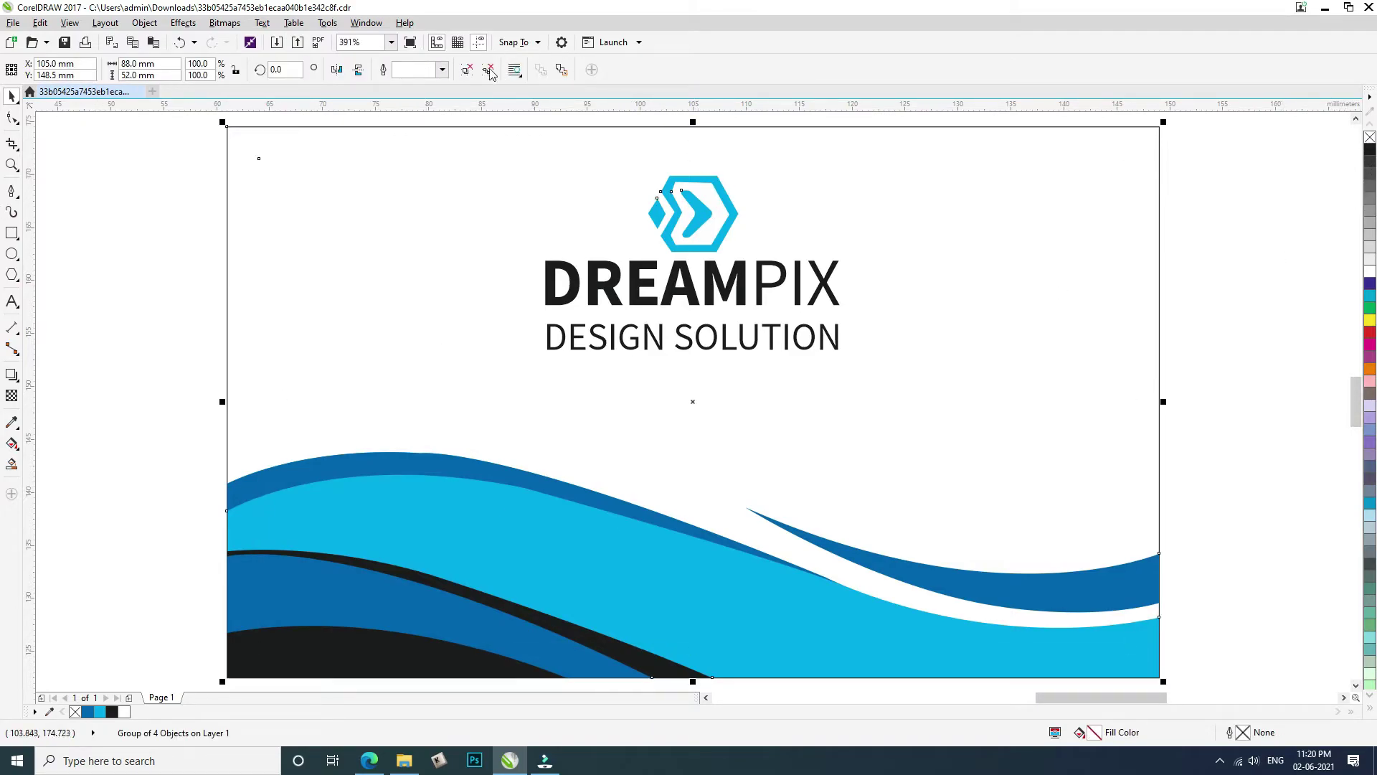
# Move the DREAMPIX and DESIGN SOLUTION text straight down to leave a gap below the logo icon
pyautogui.moveTo(112, 229); pyautogui.dragTo(874, 402)
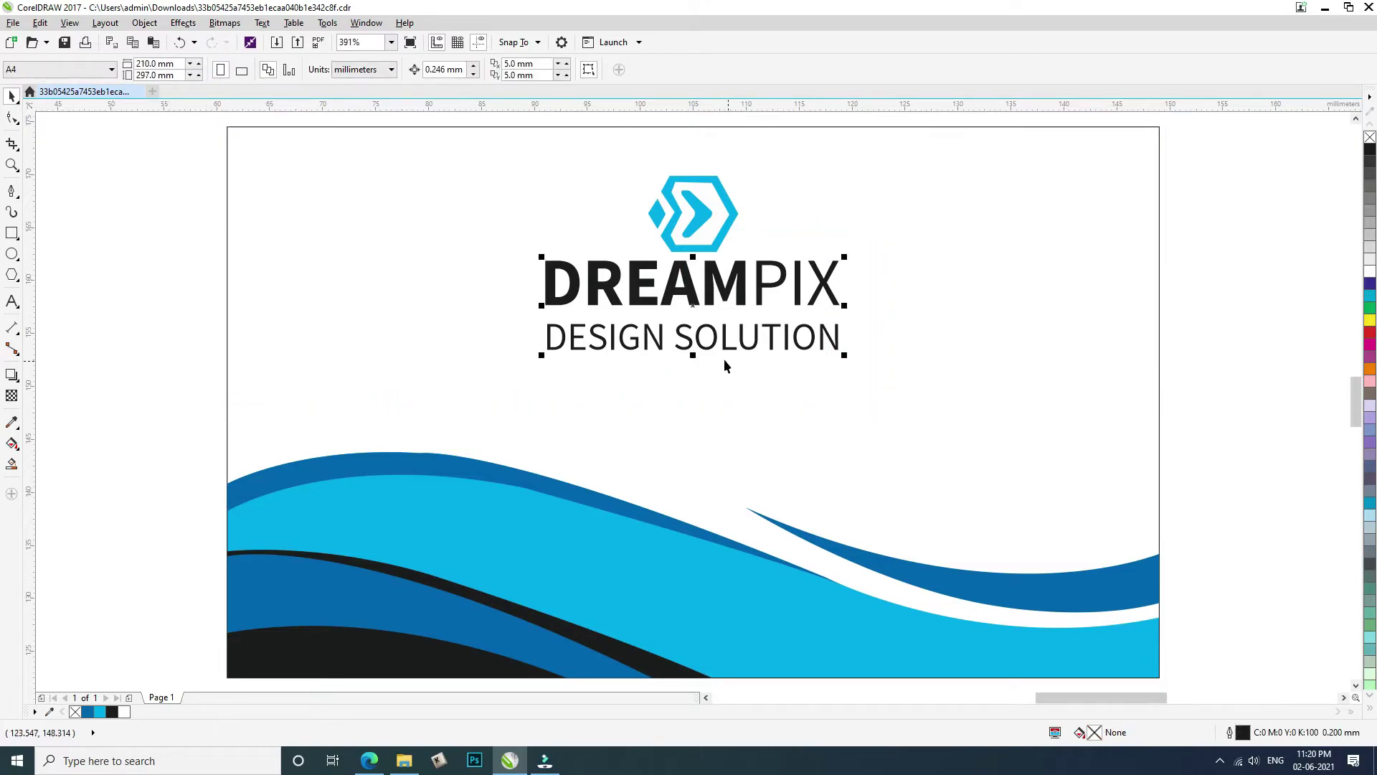
pyautogui.moveTo(711, 345); pyautogui.dragTo(710, 377)
pyautogui.click(697, 252)
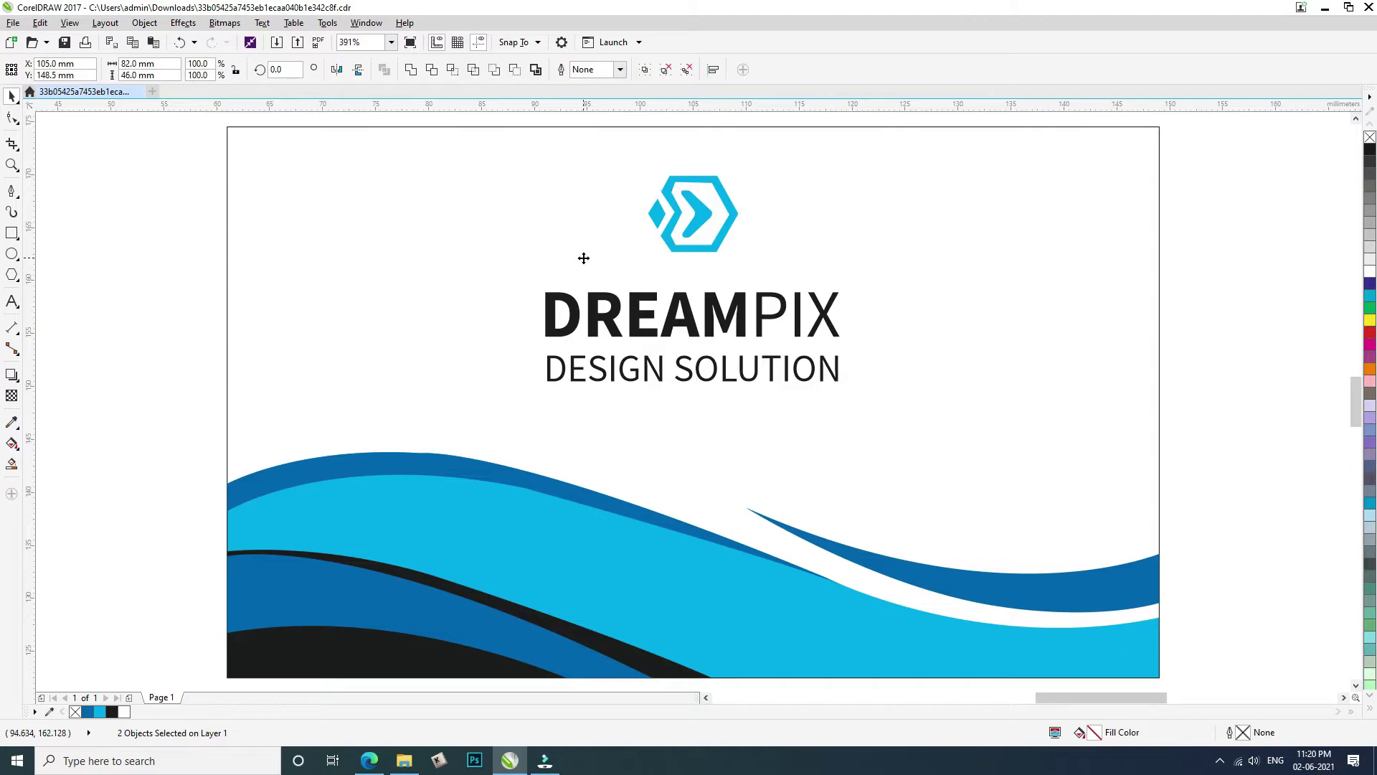
pyautogui.click(384, 359)
pyautogui.scroll(-1, 327, 326)
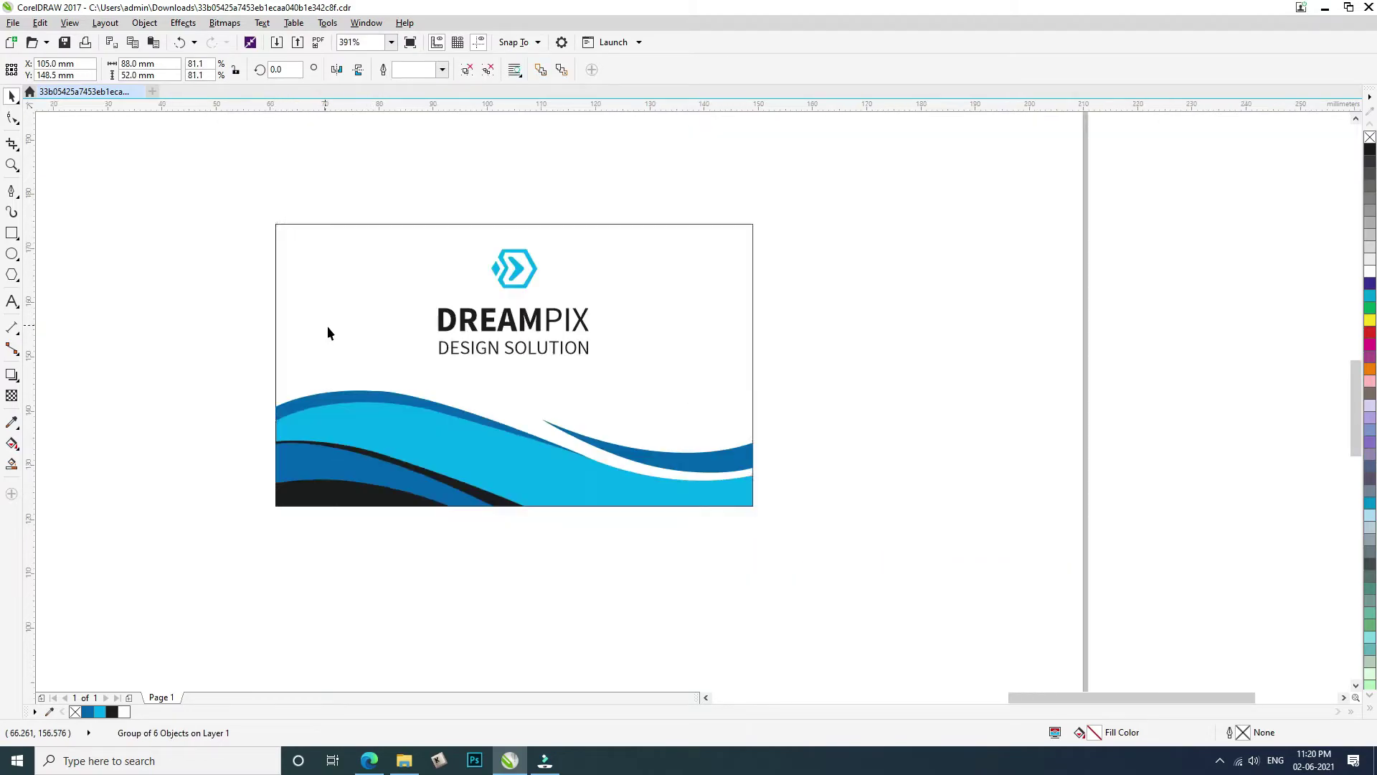
# Group all objects of the finished front card, including the logo icon and text
pyautogui.moveTo(198, 175); pyautogui.dragTo(798, 550)
pyautogui.hotkey('ctrl', 'g')
pyautogui.click(861, 522)
pyautogui.click(604, 431)
pyautogui.click(848, 479)
pyautogui.press('Tab')
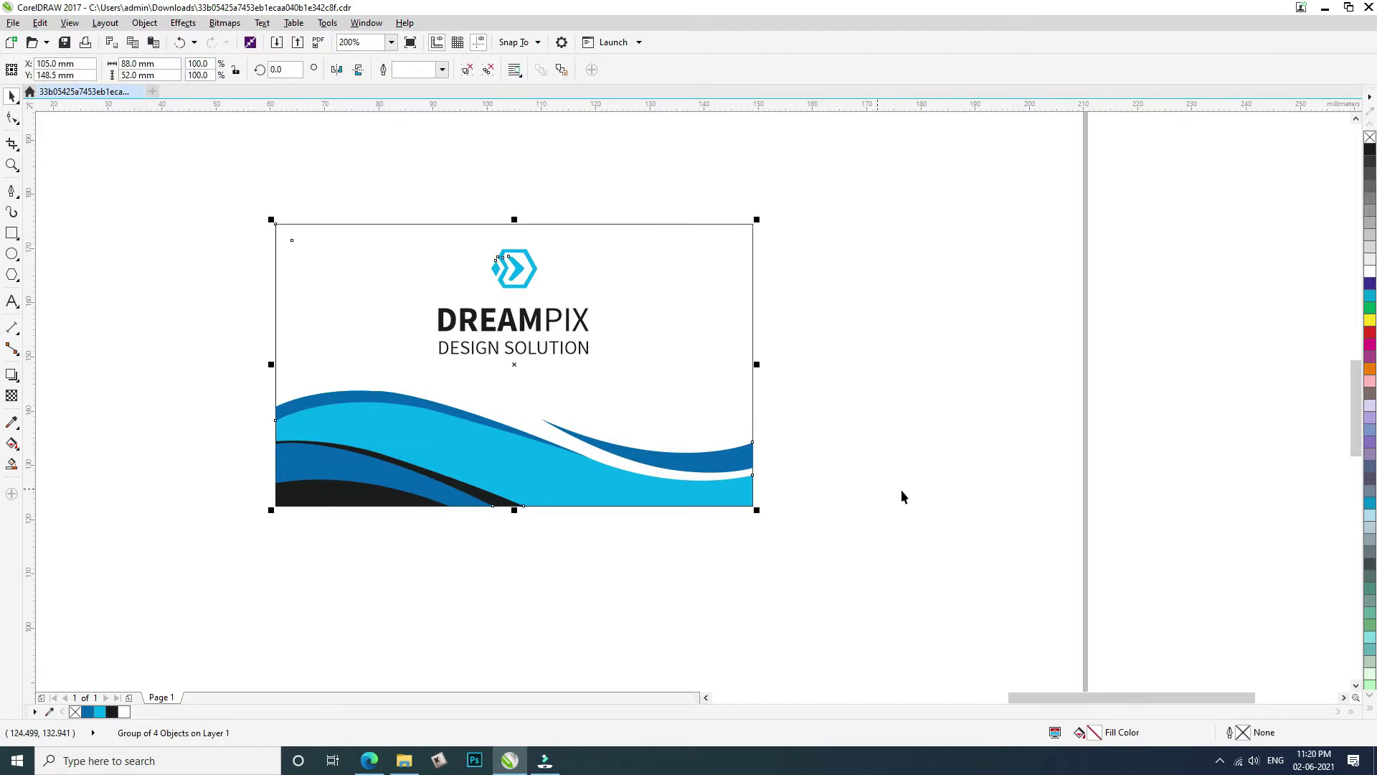
pyautogui.click(900, 492)
pyautogui.scroll(-2, 802, 431)
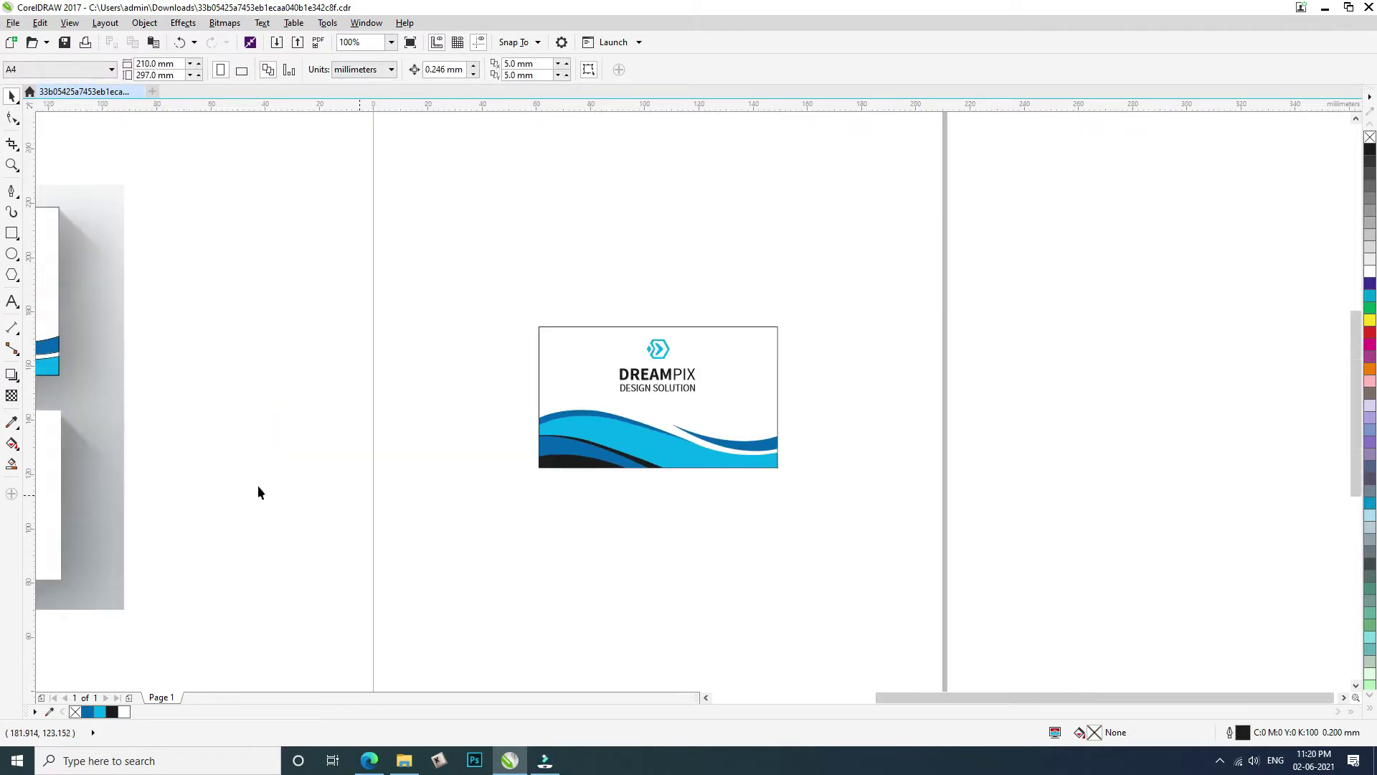
# Move the grouped front card straight up the page to about Y 226 mm
pyautogui.click(330, 485)
pyautogui.click(364, 484)
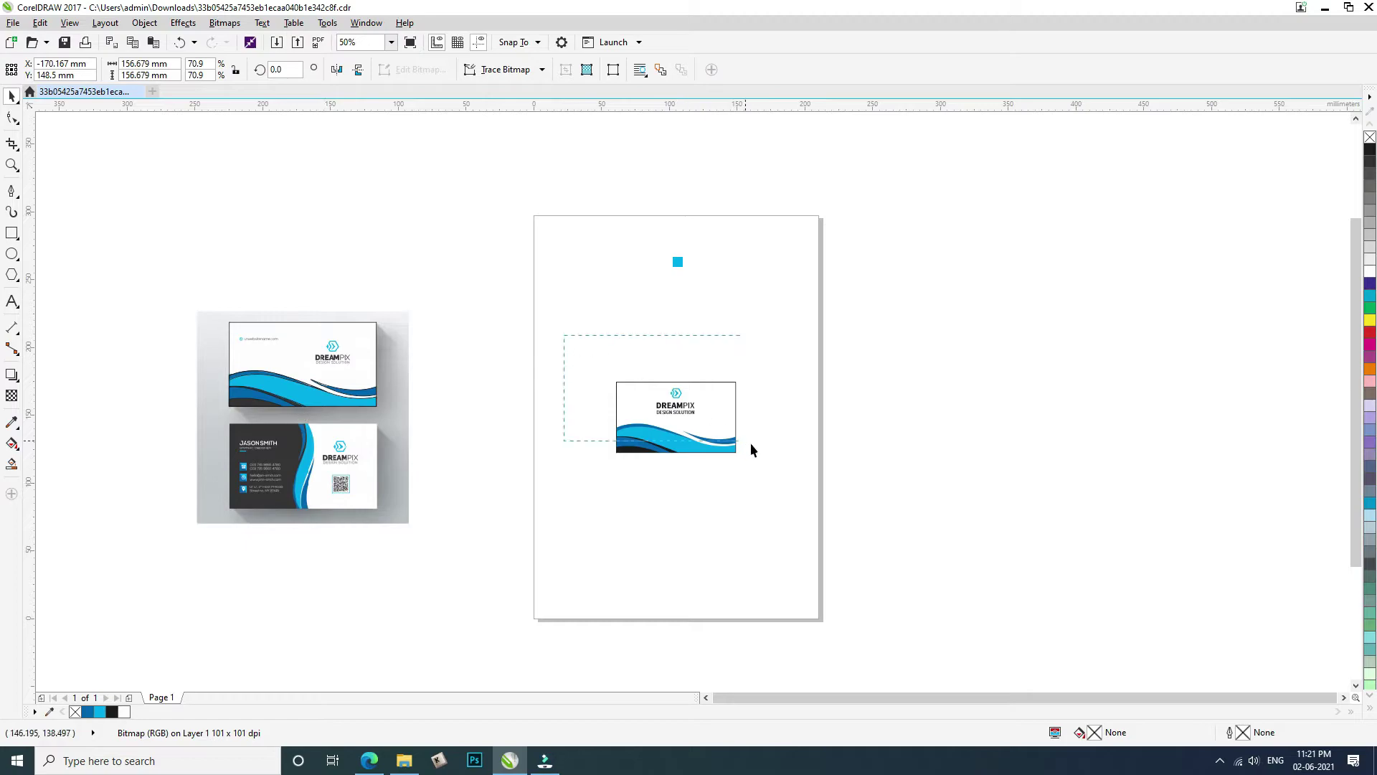
pyautogui.click(677, 411)
pyautogui.moveTo(677, 411); pyautogui.dragTo(676, 305)
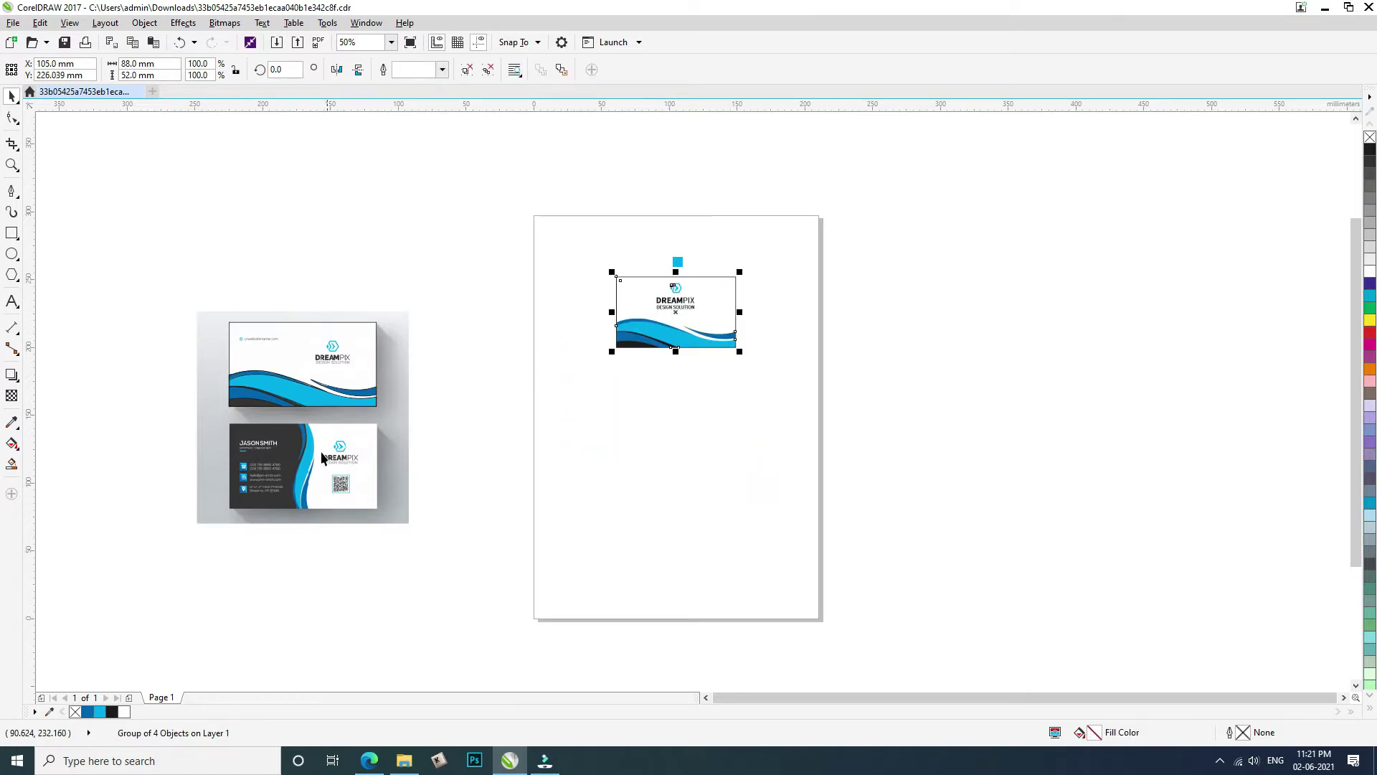
# Move the reference bitmap back onto the page and crop away its upper card, keeping only the dark and white back card
pyautogui.click(304, 476)
pyautogui.moveTo(304, 477); pyautogui.dragTo(663, 475)
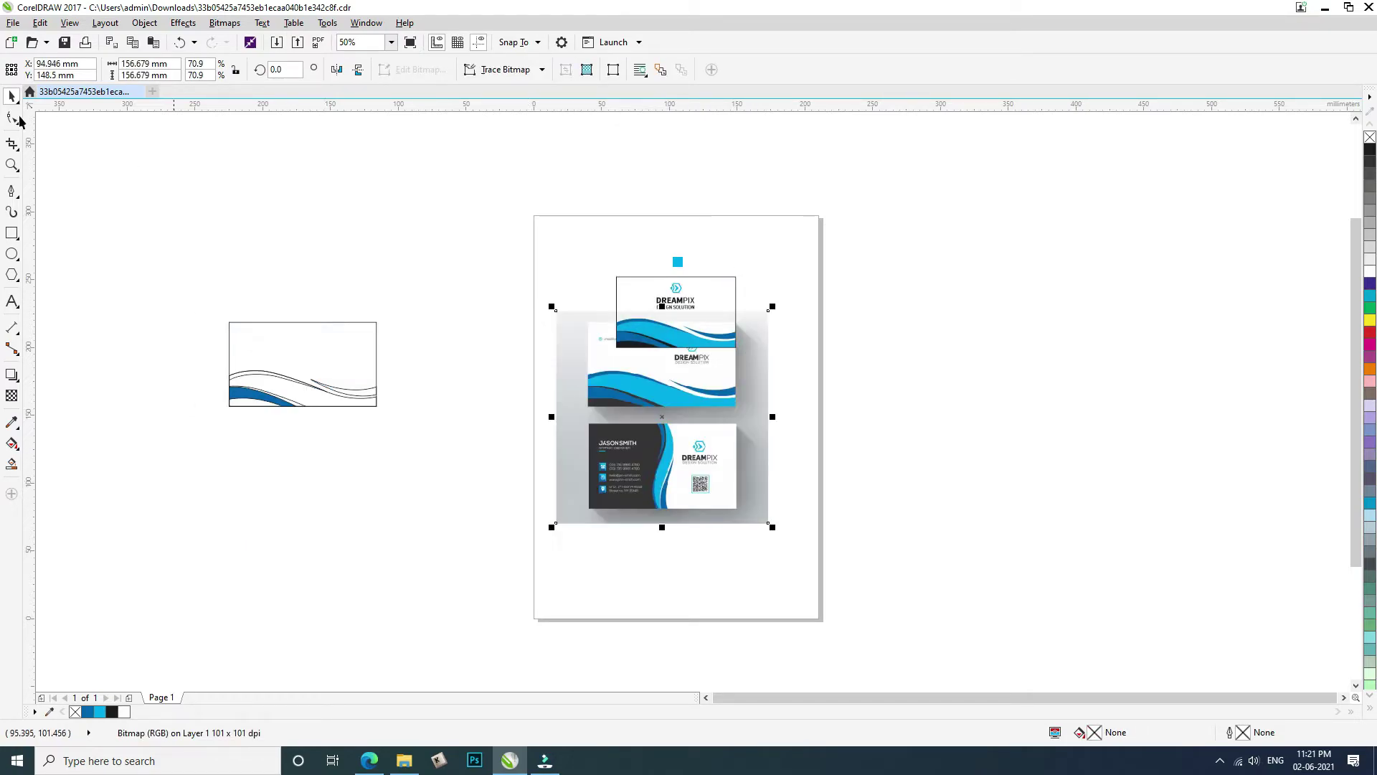
pyautogui.click(12, 118)
pyautogui.moveTo(507, 277); pyautogui.dragTo(763, 407)
pyautogui.press('space')
pyautogui.click(521, 454)
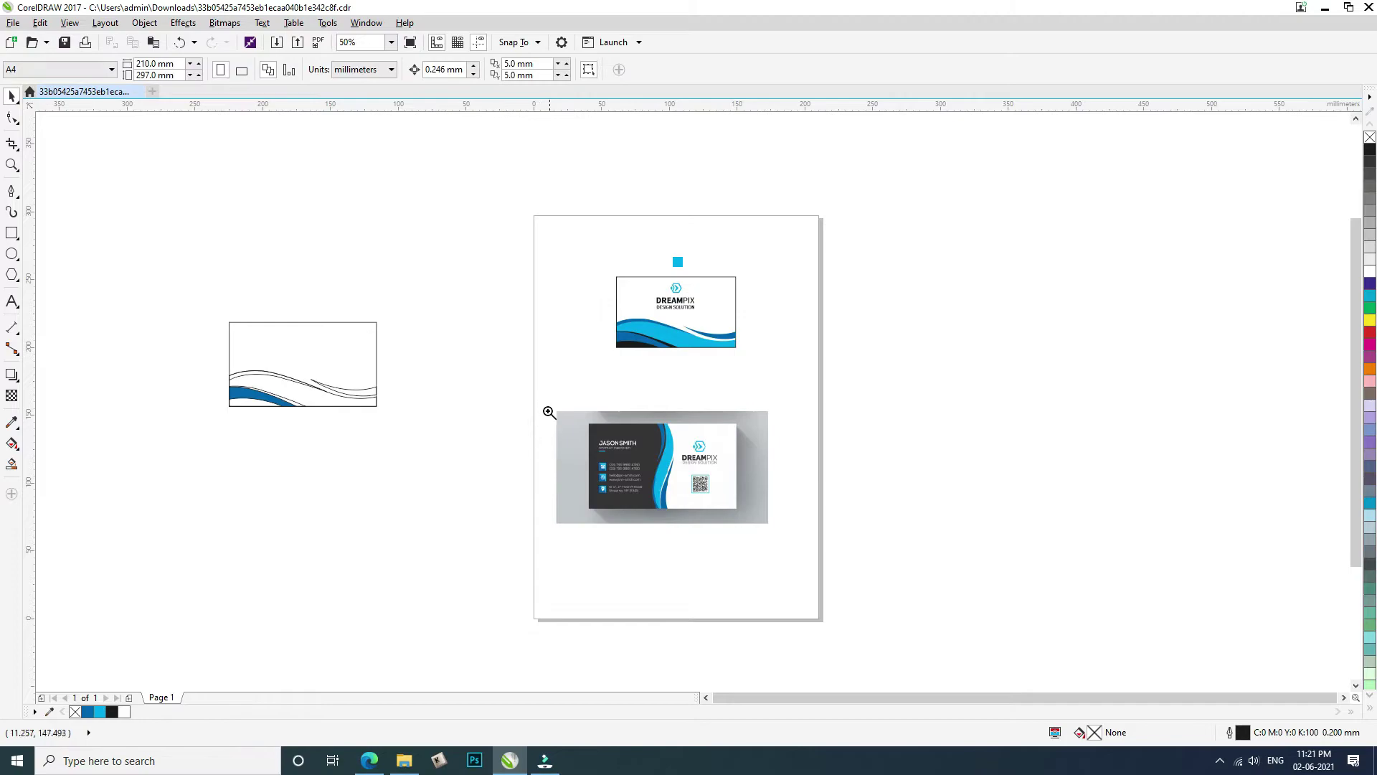
# Draw a rectangle about 109.2 × 62.5 mm around the reference back card with a 0.2 mm outline
pyautogui.moveTo(530, 261); pyautogui.dragTo(837, 578)
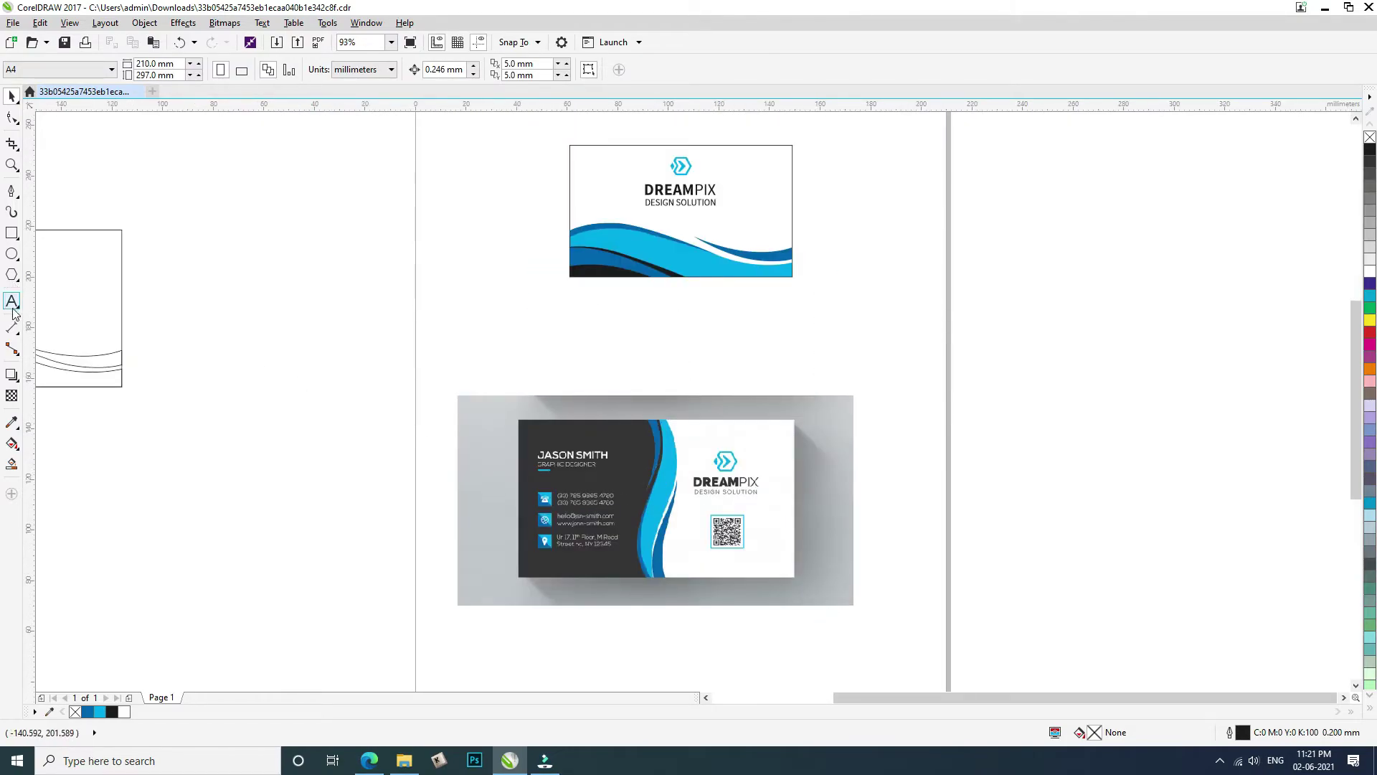
pyautogui.press('F6')
pyautogui.scroll(1, 662, 561)
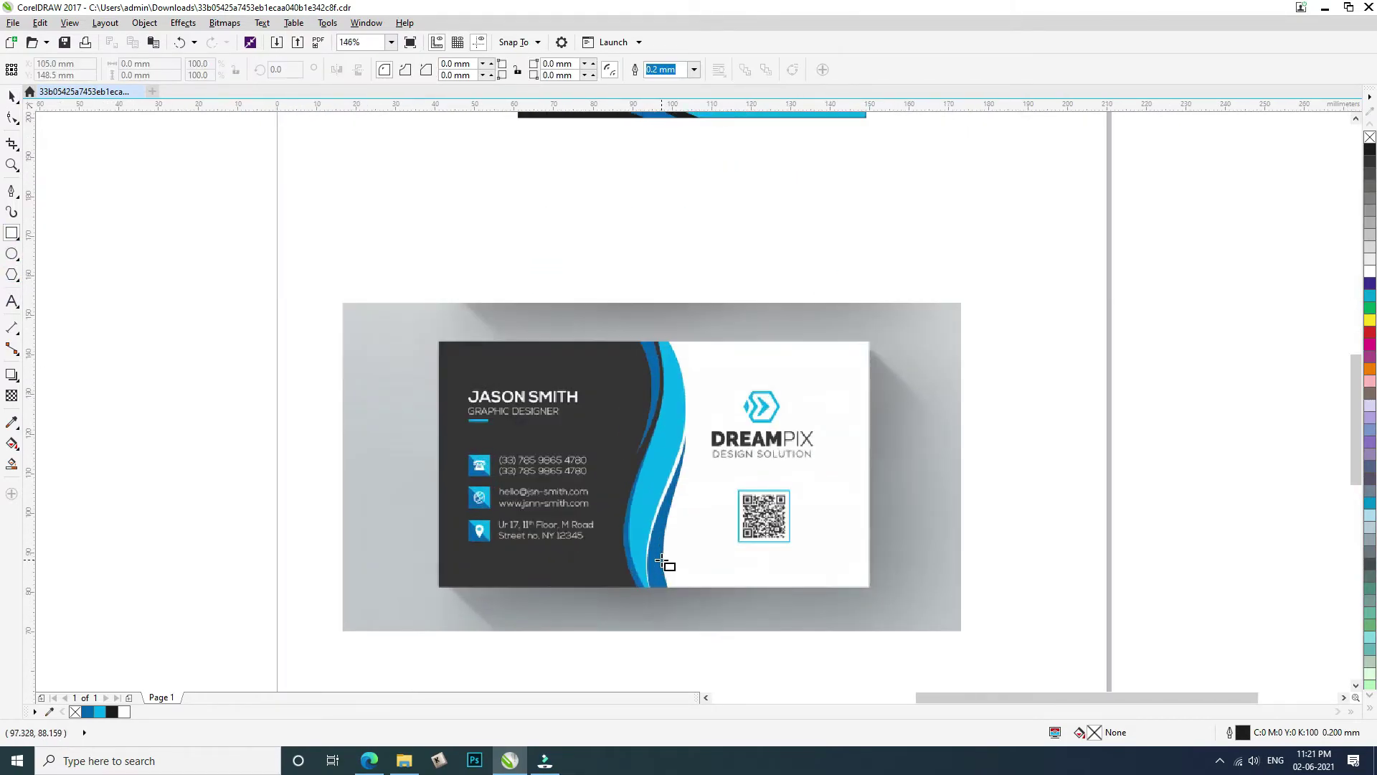
pyautogui.scroll(-3, 662, 561)
pyautogui.scroll(2, 662, 561)
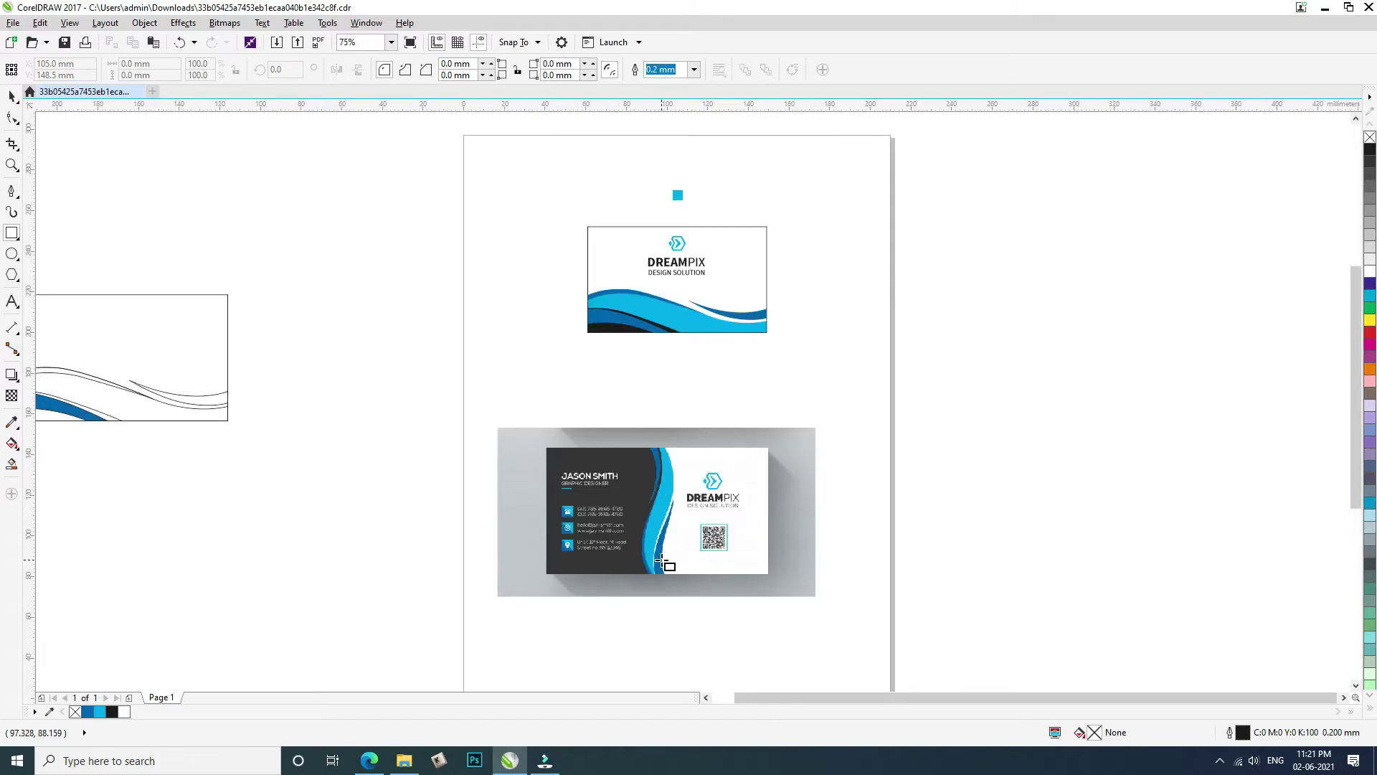
pyautogui.scroll(2, 662, 562)
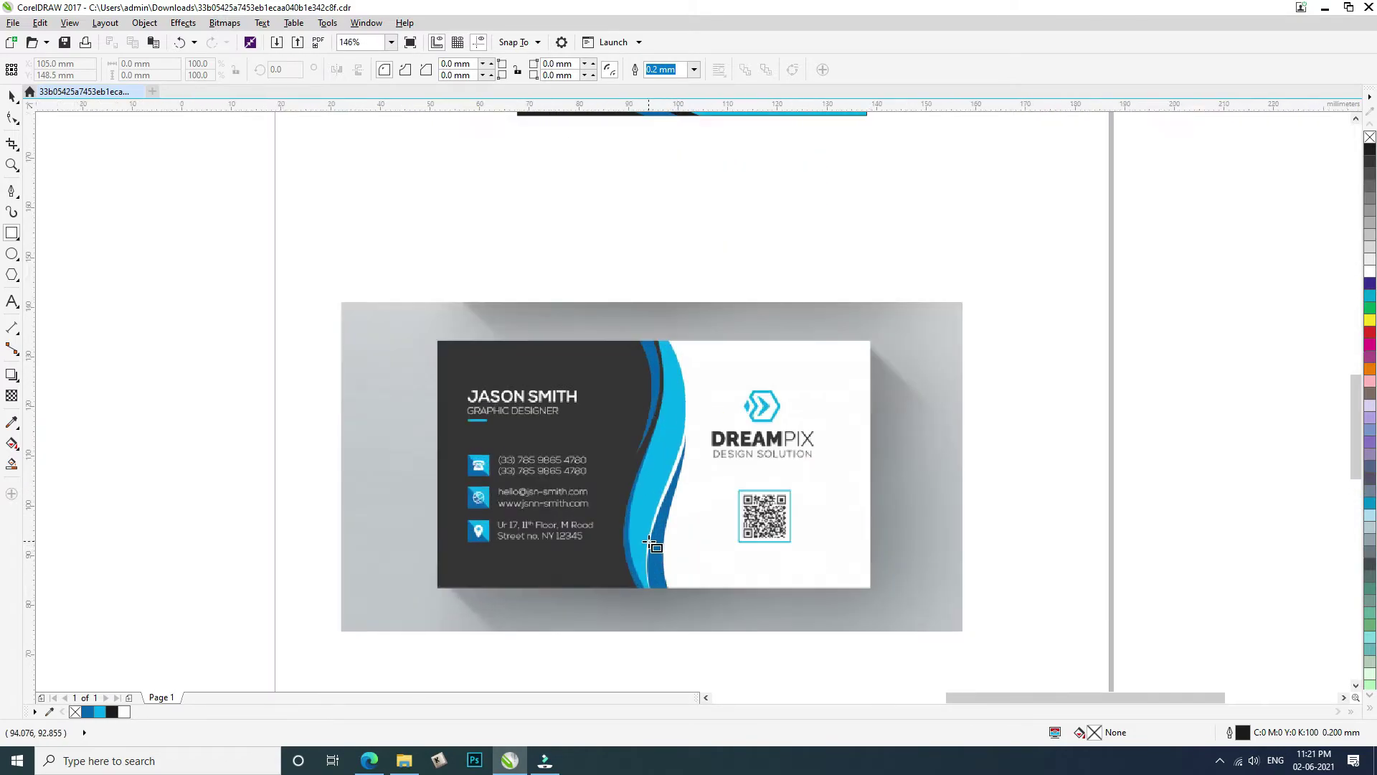
pyautogui.scroll(1, 656, 563)
pyautogui.moveTo(321, 224); pyautogui.dragTo(997, 613)
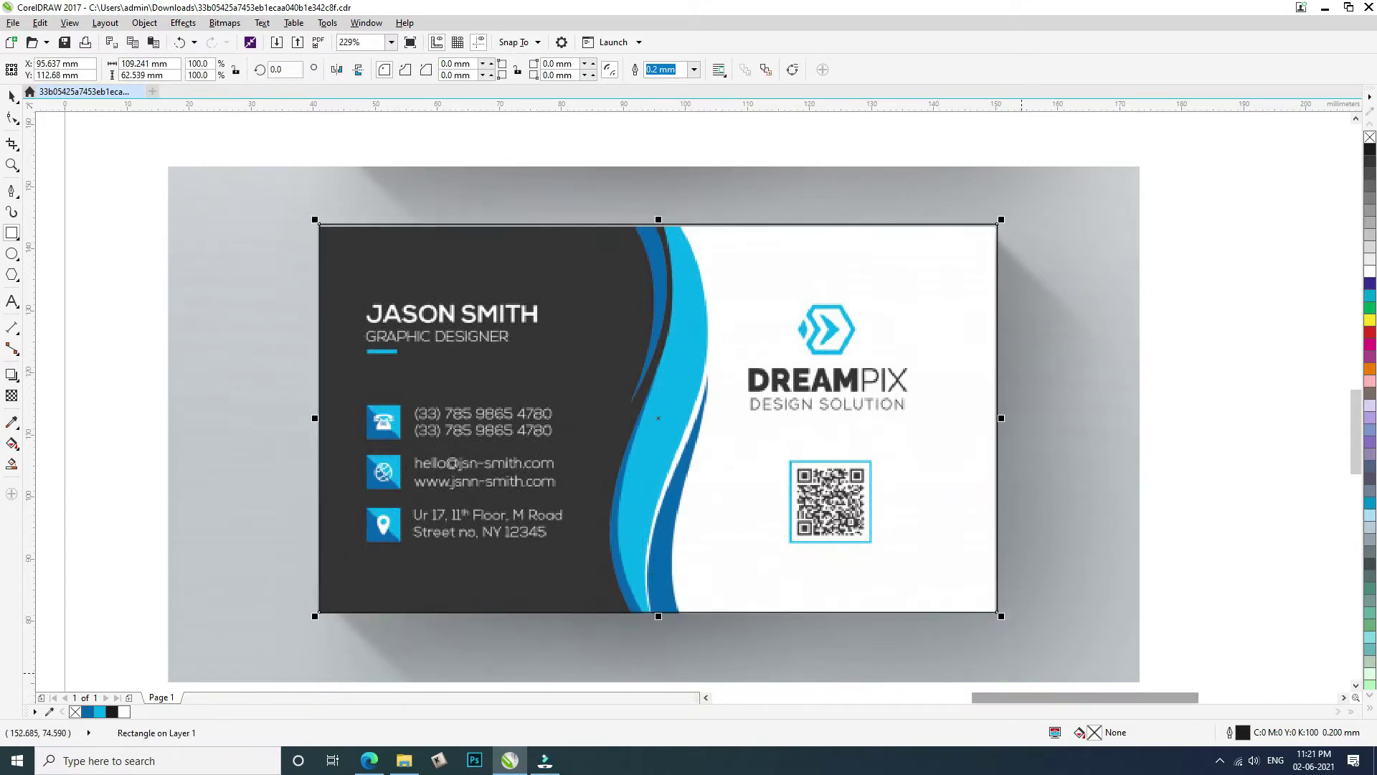
# Lower the rectangle's top edge so it lines up with the upper edge of the reference back card
pyautogui.press('space')
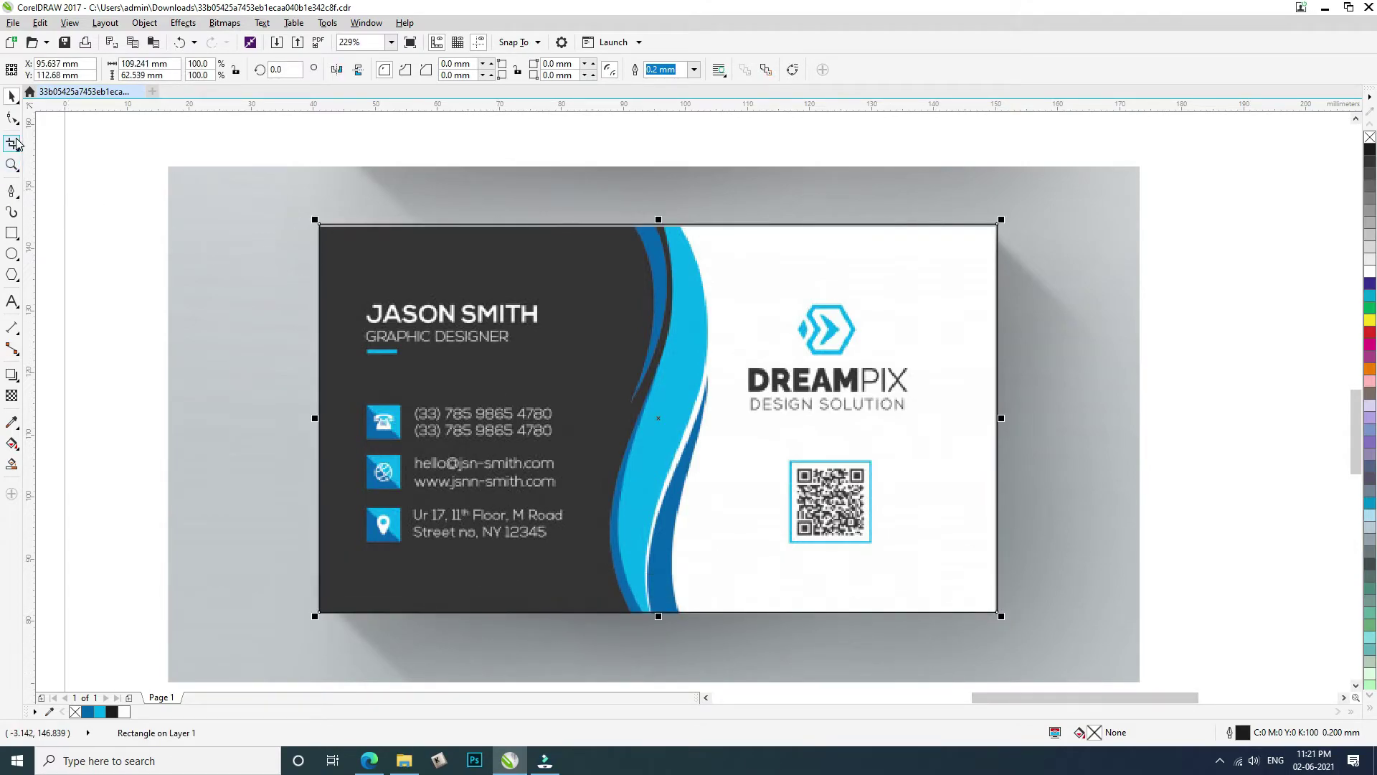
pyautogui.click(11, 190)
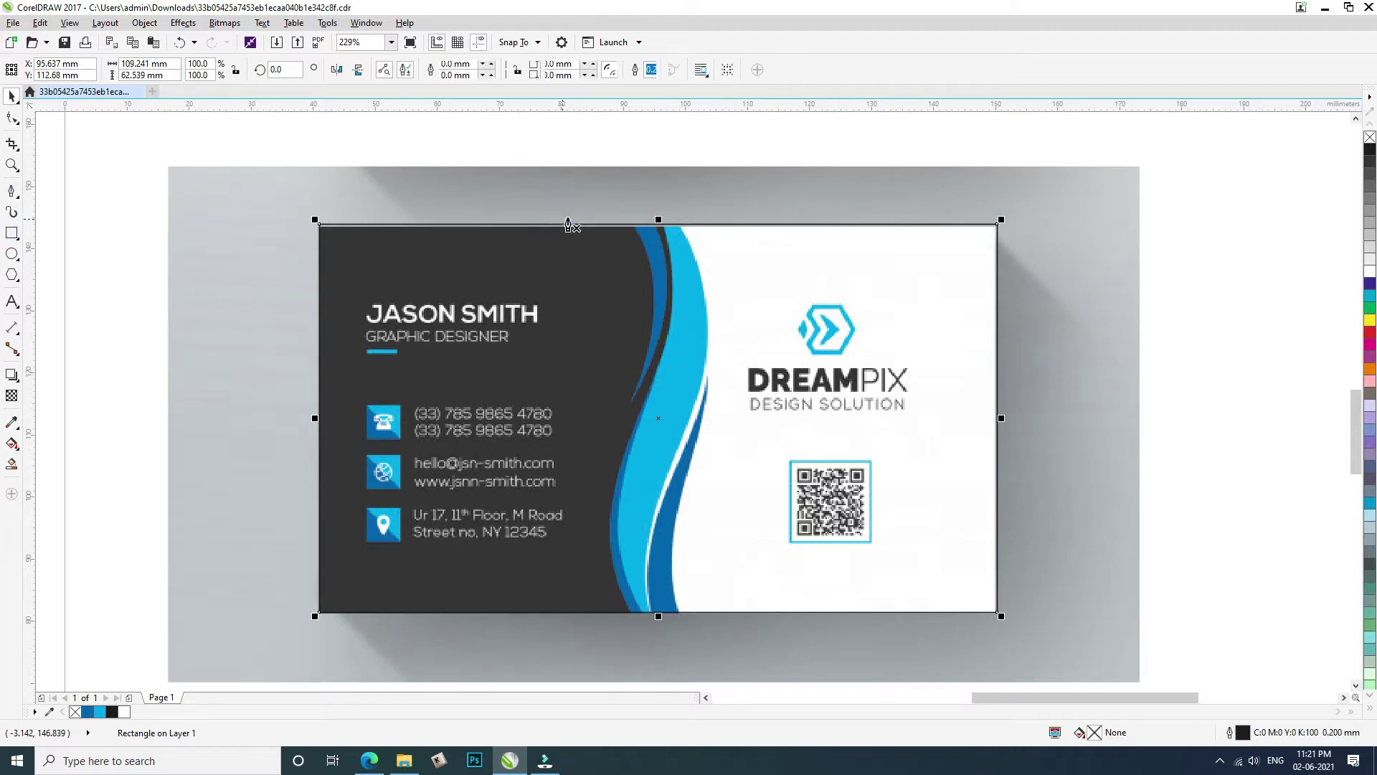
pyautogui.scroll(2, 645, 206)
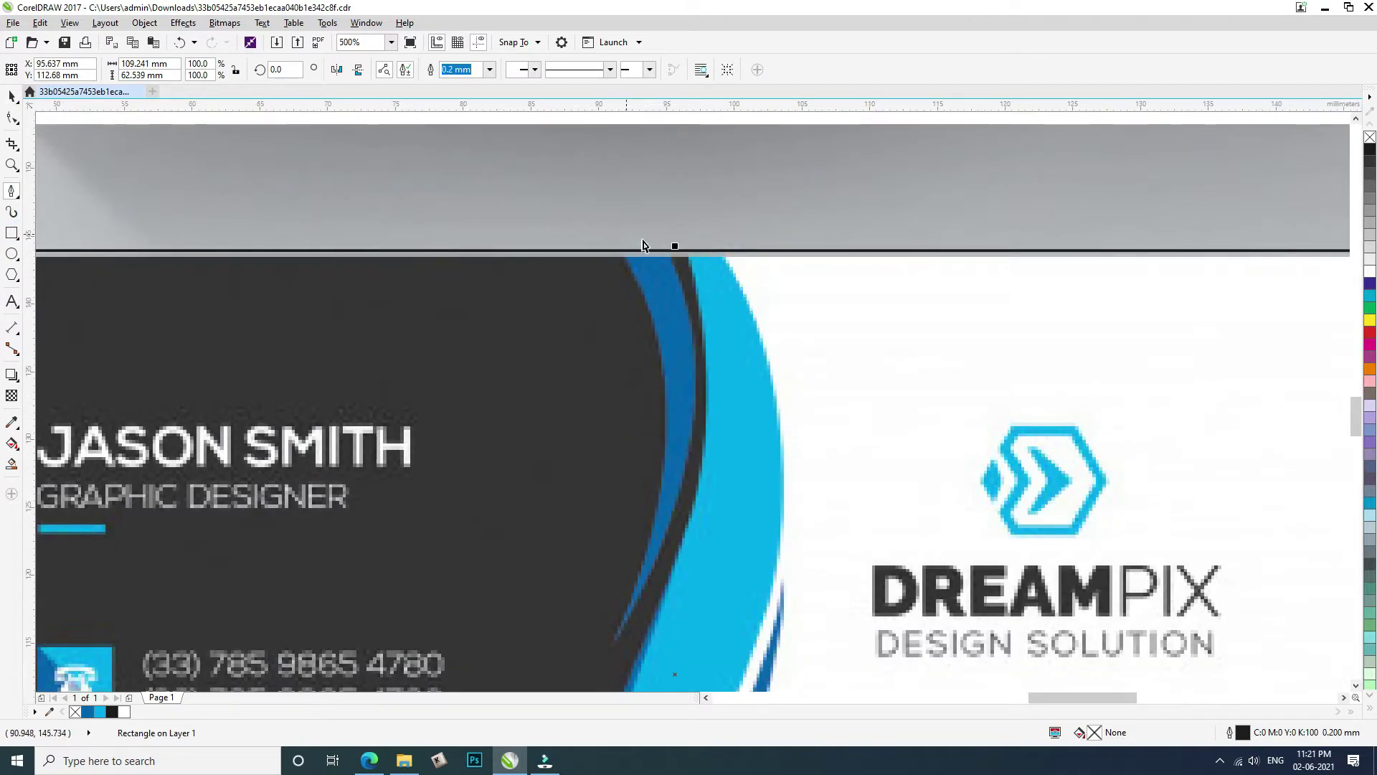
pyautogui.press('space')
pyautogui.scroll(1, 673, 238)
pyautogui.moveTo(680, 252); pyautogui.dragTo(683, 267)
pyautogui.scroll(-1, 598, 259)
# Trace the dark blue sliver at the top of the back card's wave as a closed curve about 5.9 × 29.4 mm with the Pen tool
pyautogui.press('space')
pyautogui.click(574, 265)
pyautogui.click(582, 261)
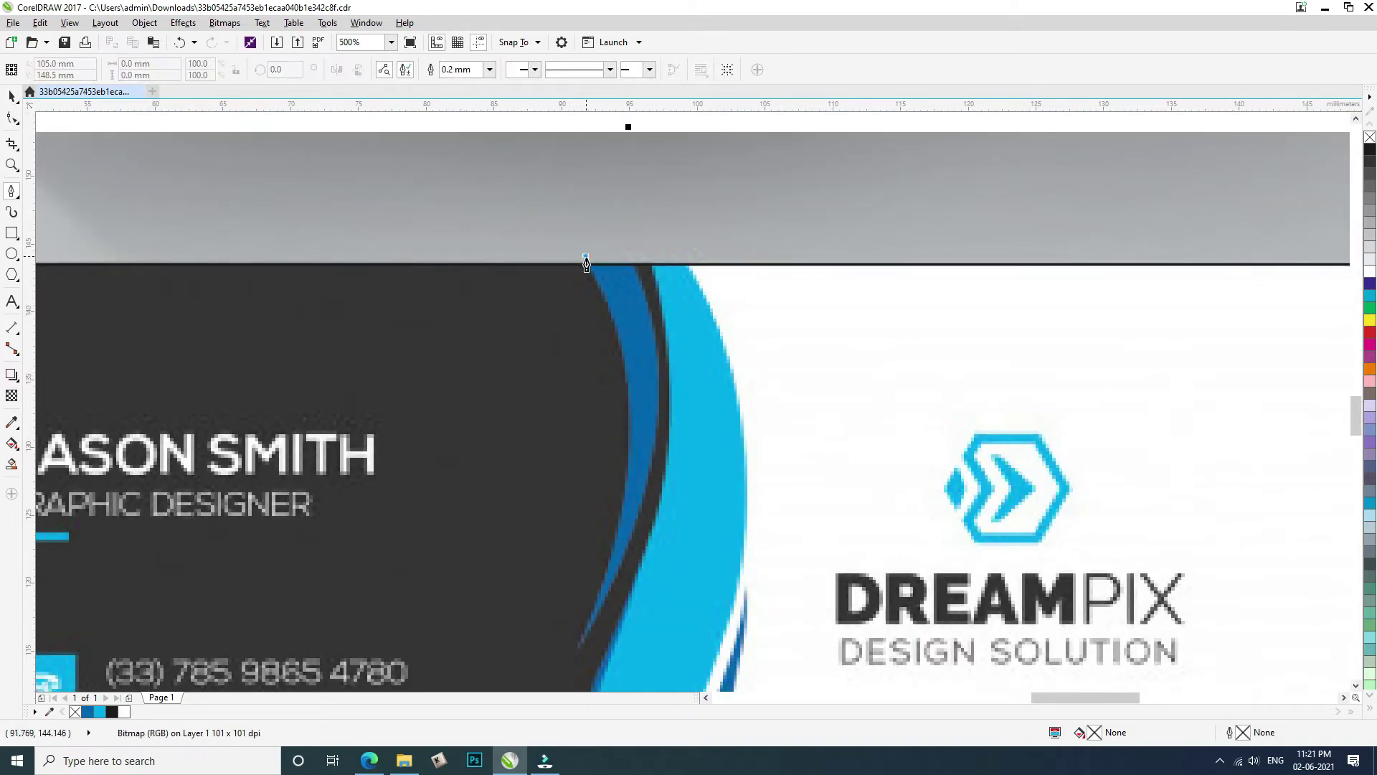
pyautogui.scroll(-1, 585, 262)
pyautogui.scroll(1, 610, 318)
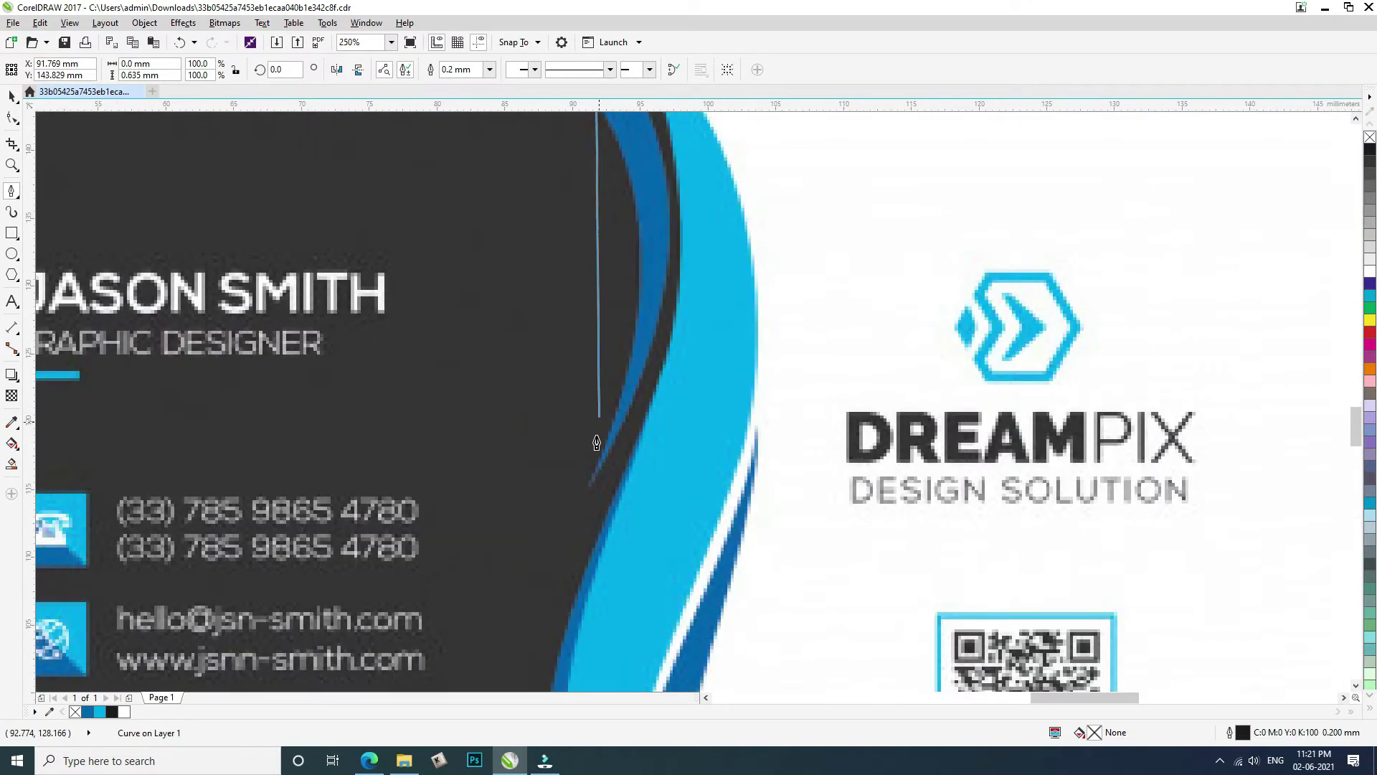
pyautogui.scroll(-1, 585, 462)
pyautogui.moveTo(589, 470); pyautogui.dragTo(507, 655)
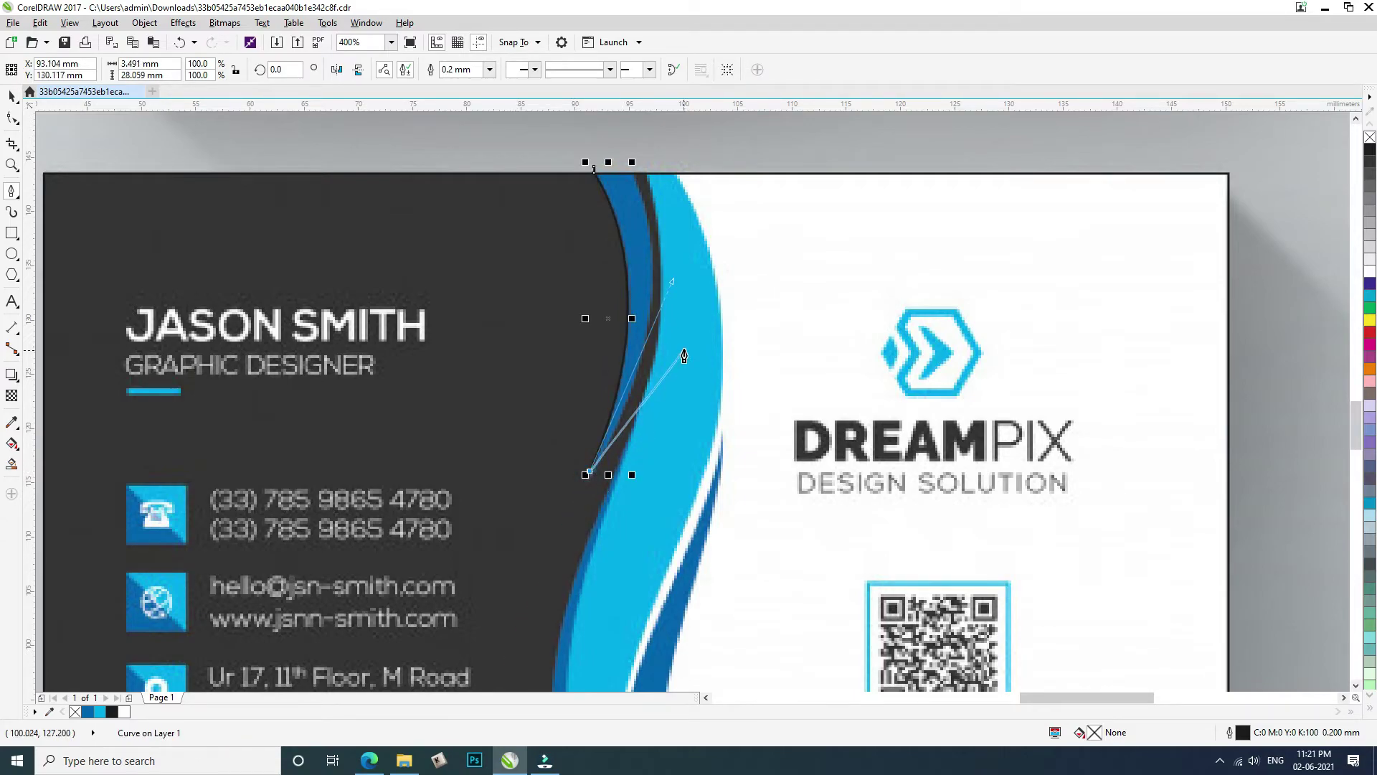
pyautogui.moveTo(653, 256); pyautogui.dragTo(599, 142)
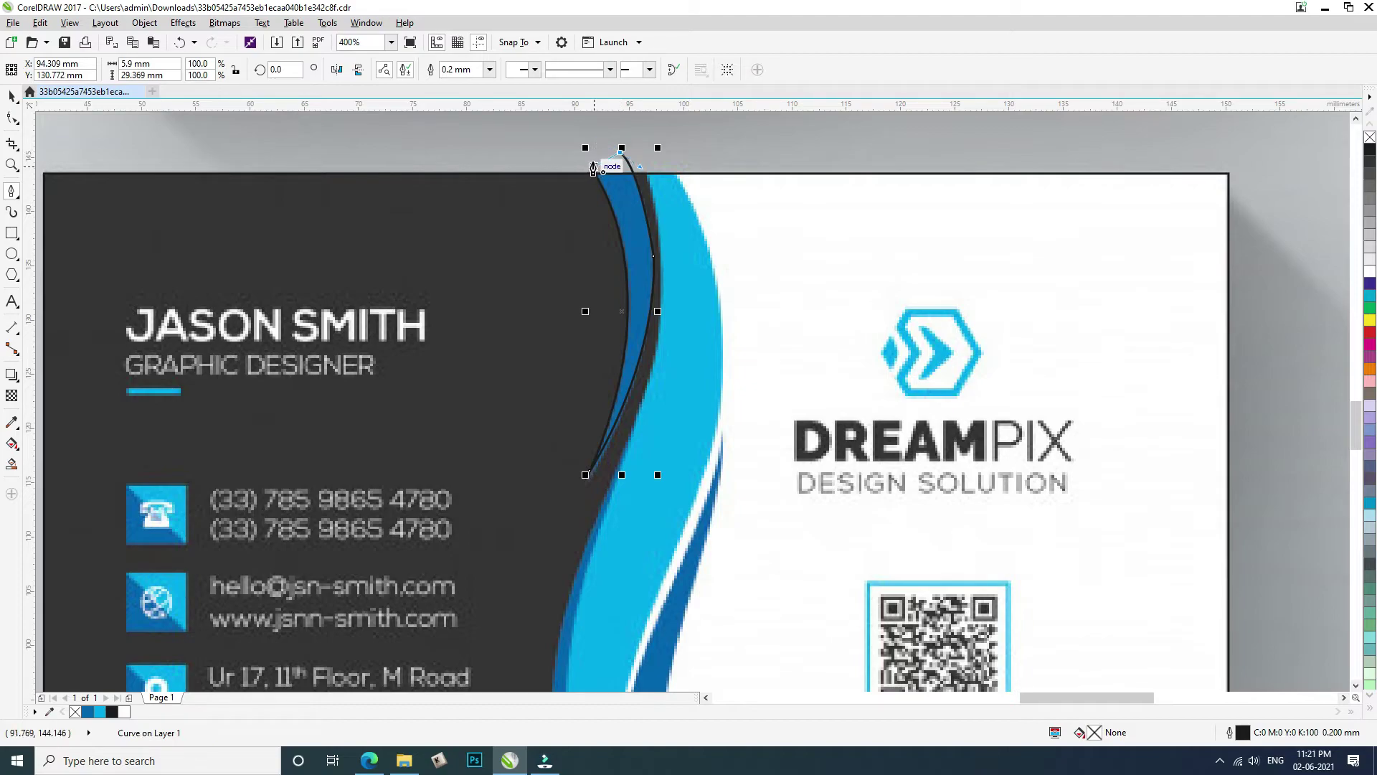
pyautogui.click(593, 168)
# Trace the right edge of the light blue wave with the Pen tool, from above the card to just below its lower edge
pyautogui.click(668, 167)
pyautogui.moveTo(721, 409); pyautogui.dragTo(700, 537)
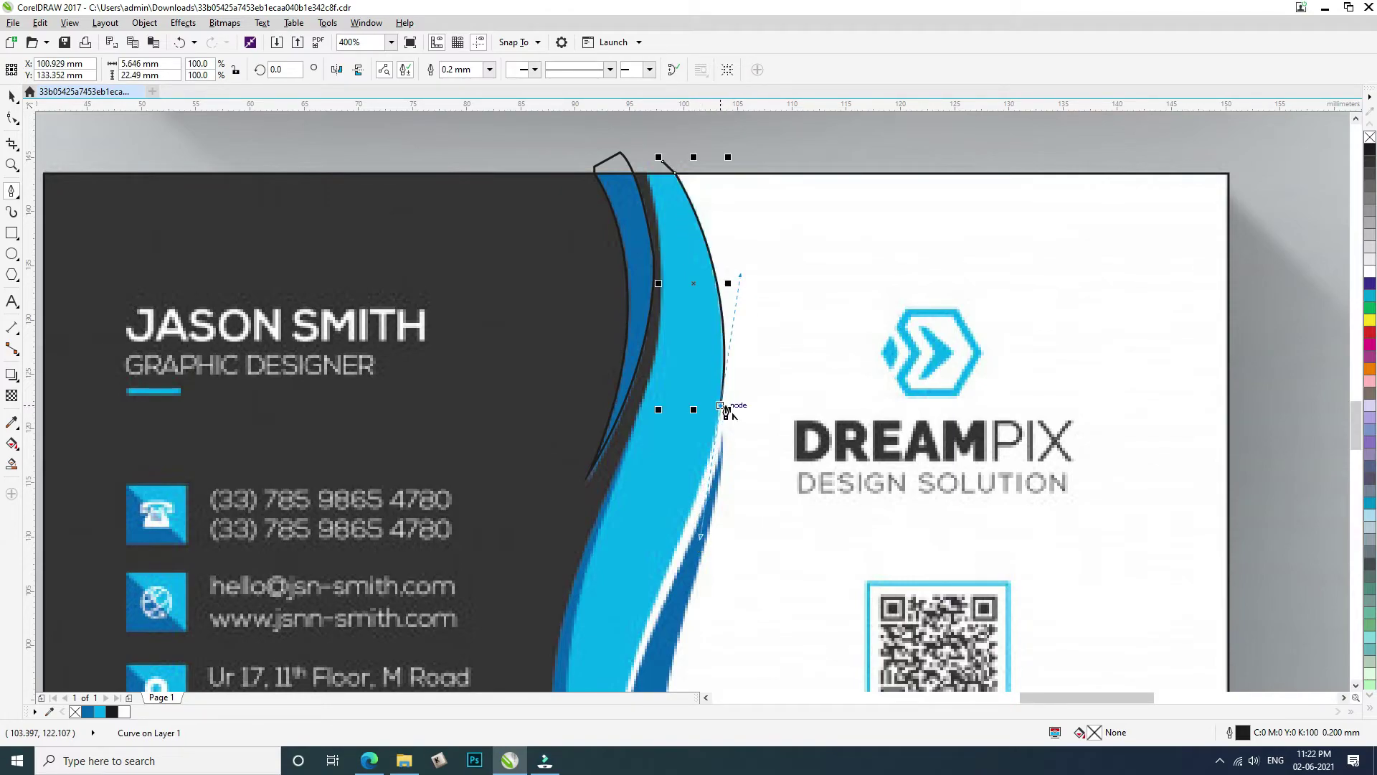
pyautogui.scroll(-5, 726, 409)
pyautogui.scroll(4, 710, 307)
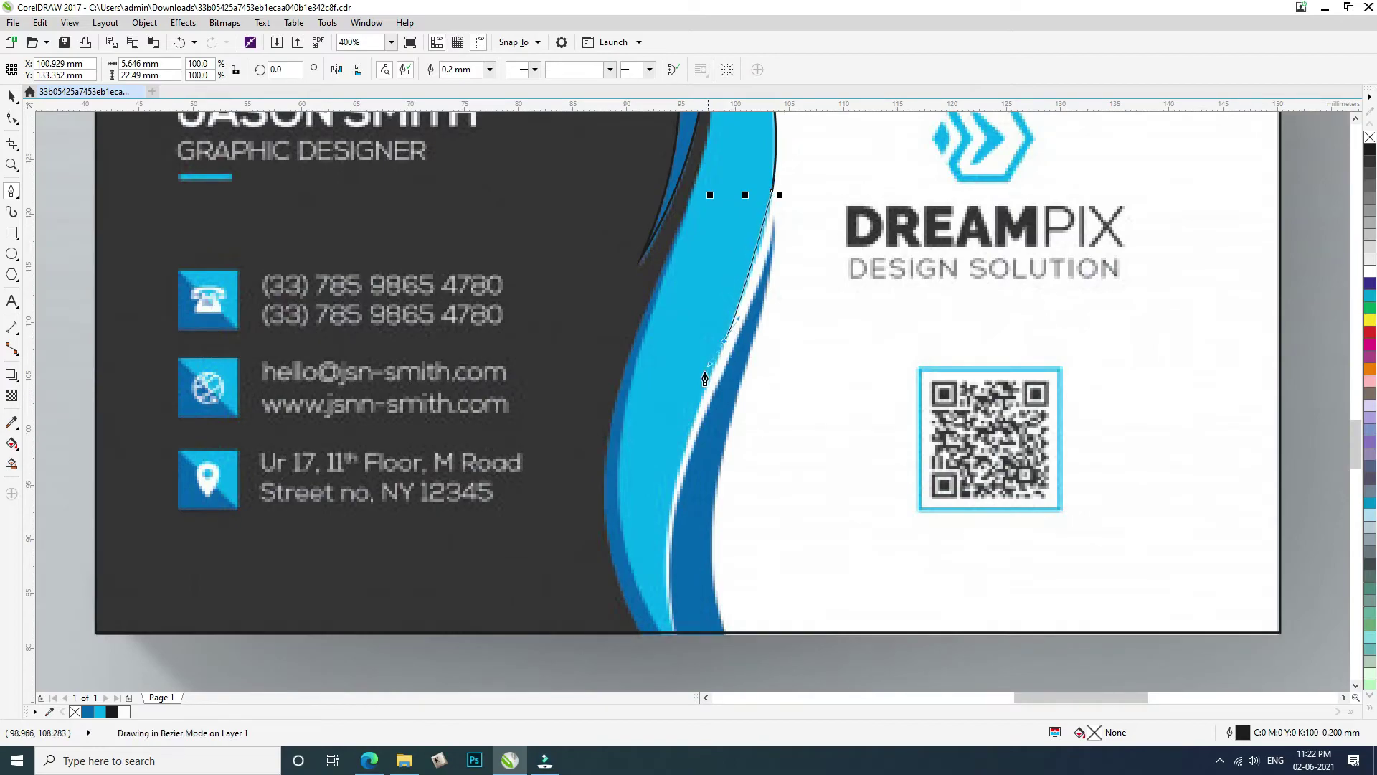
pyautogui.doubleClick(723, 343)
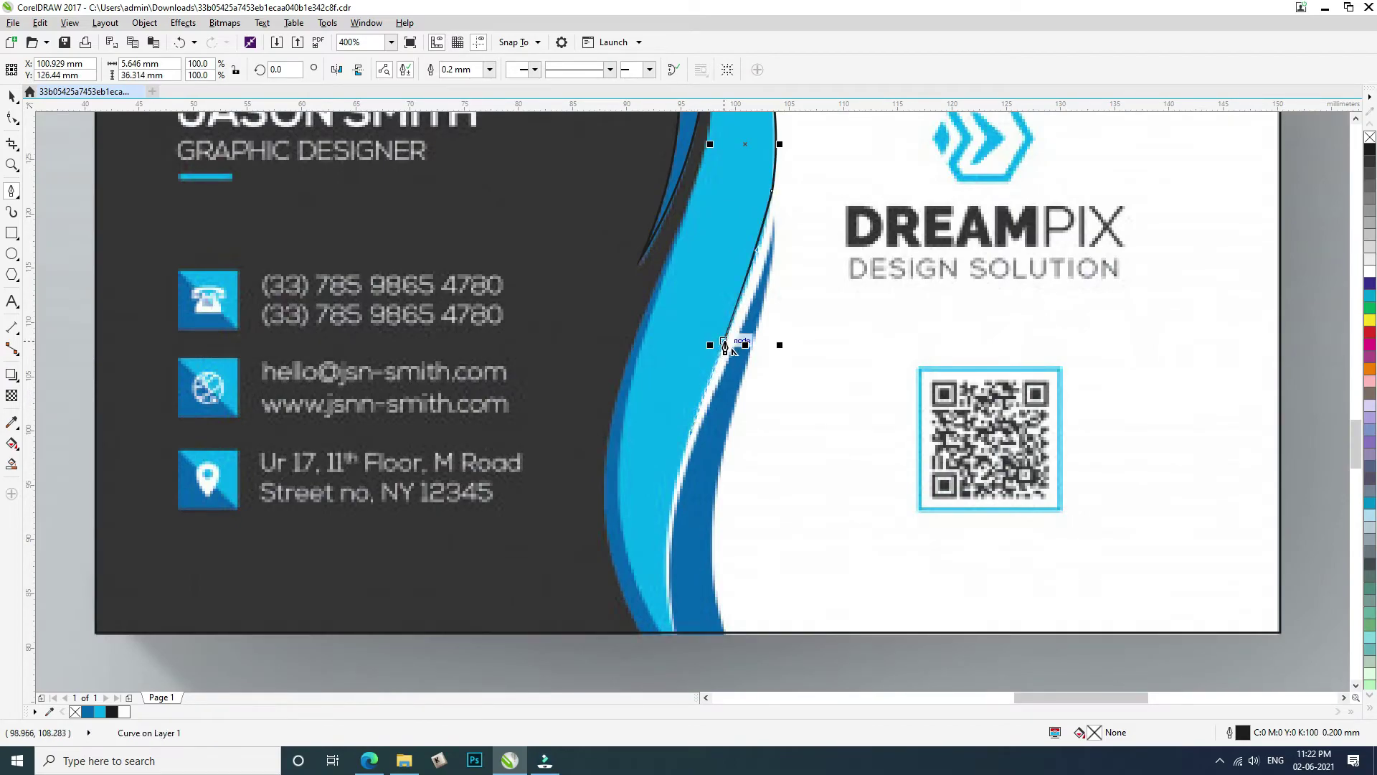
pyautogui.moveTo(669, 546); pyautogui.dragTo(674, 586)
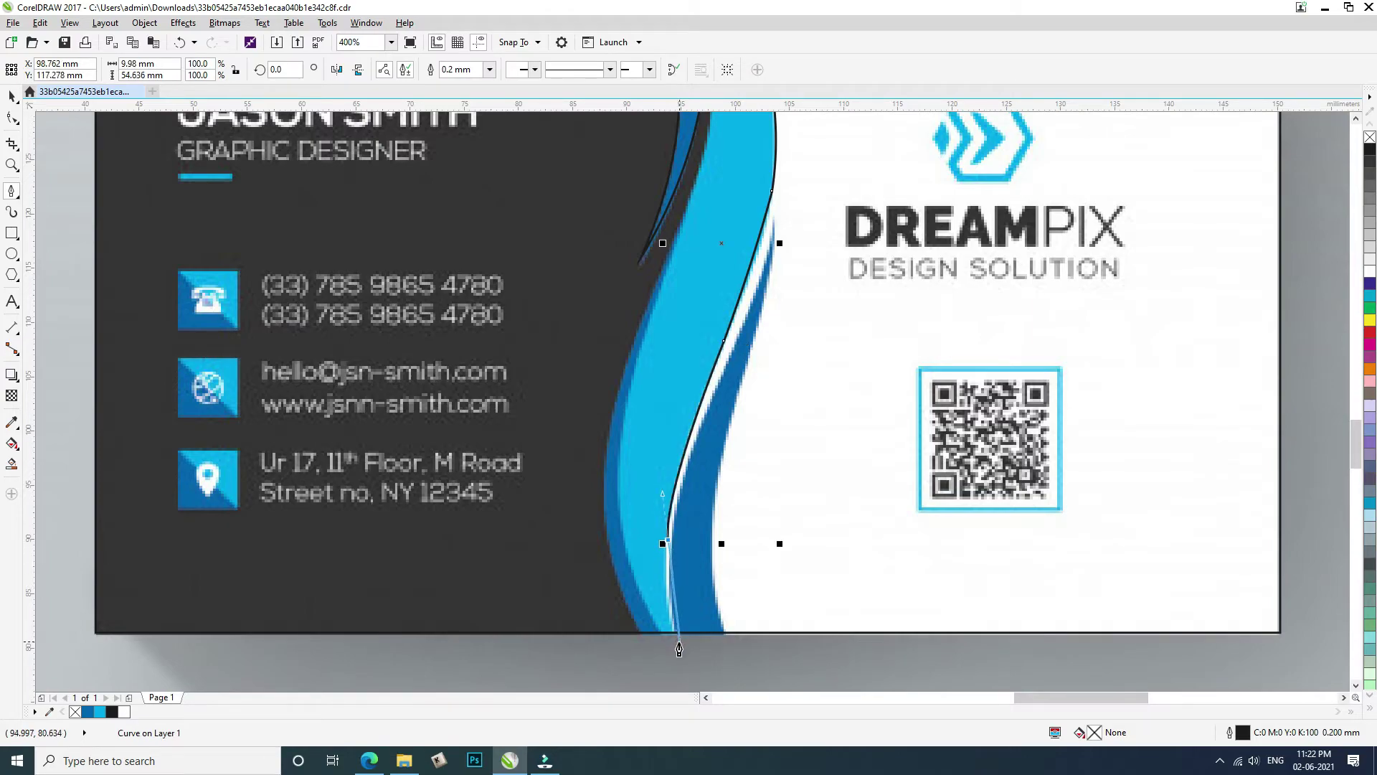
pyautogui.click(678, 641)
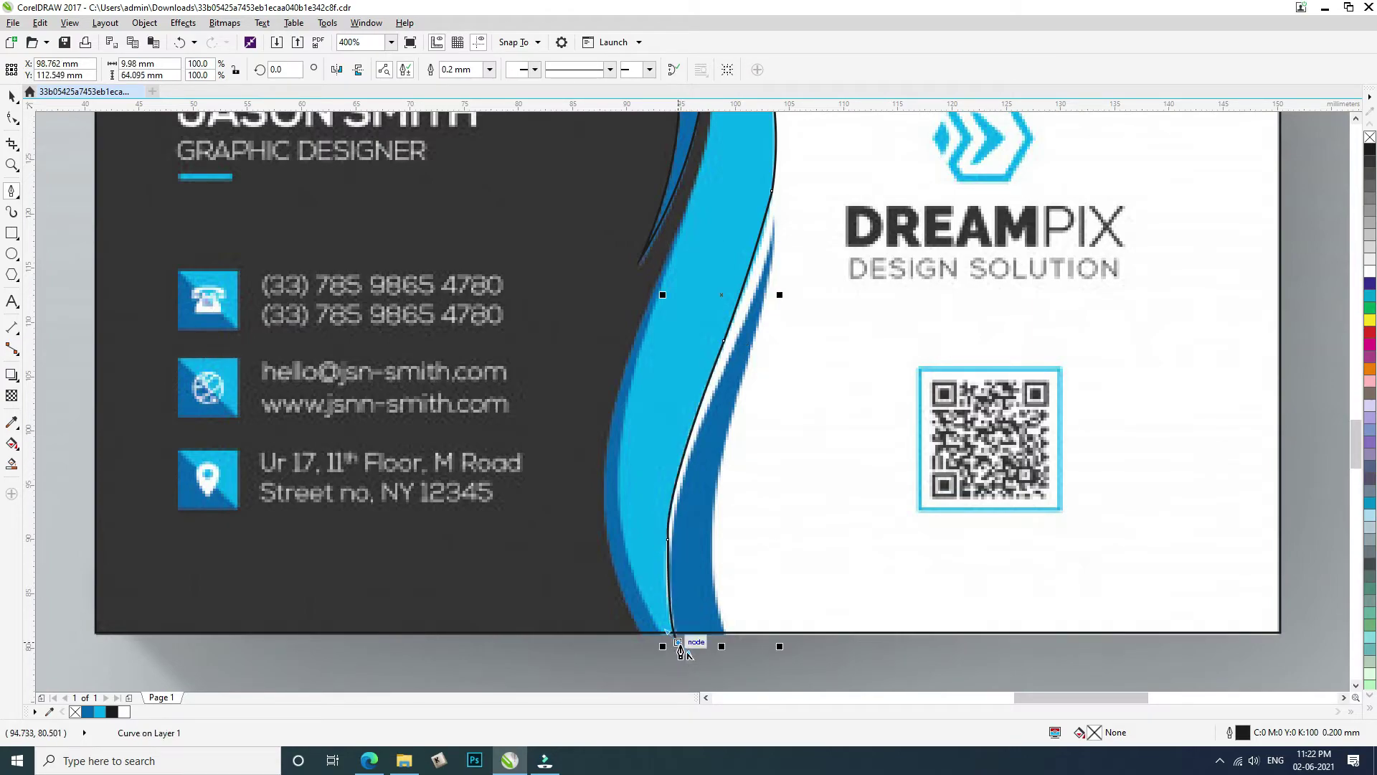
# Trace the light blue wave's left edge back up past the card and close the curve at about 14.5 × 65.2 mm
pyautogui.moveTo(619, 492); pyautogui.dragTo(619, 420)
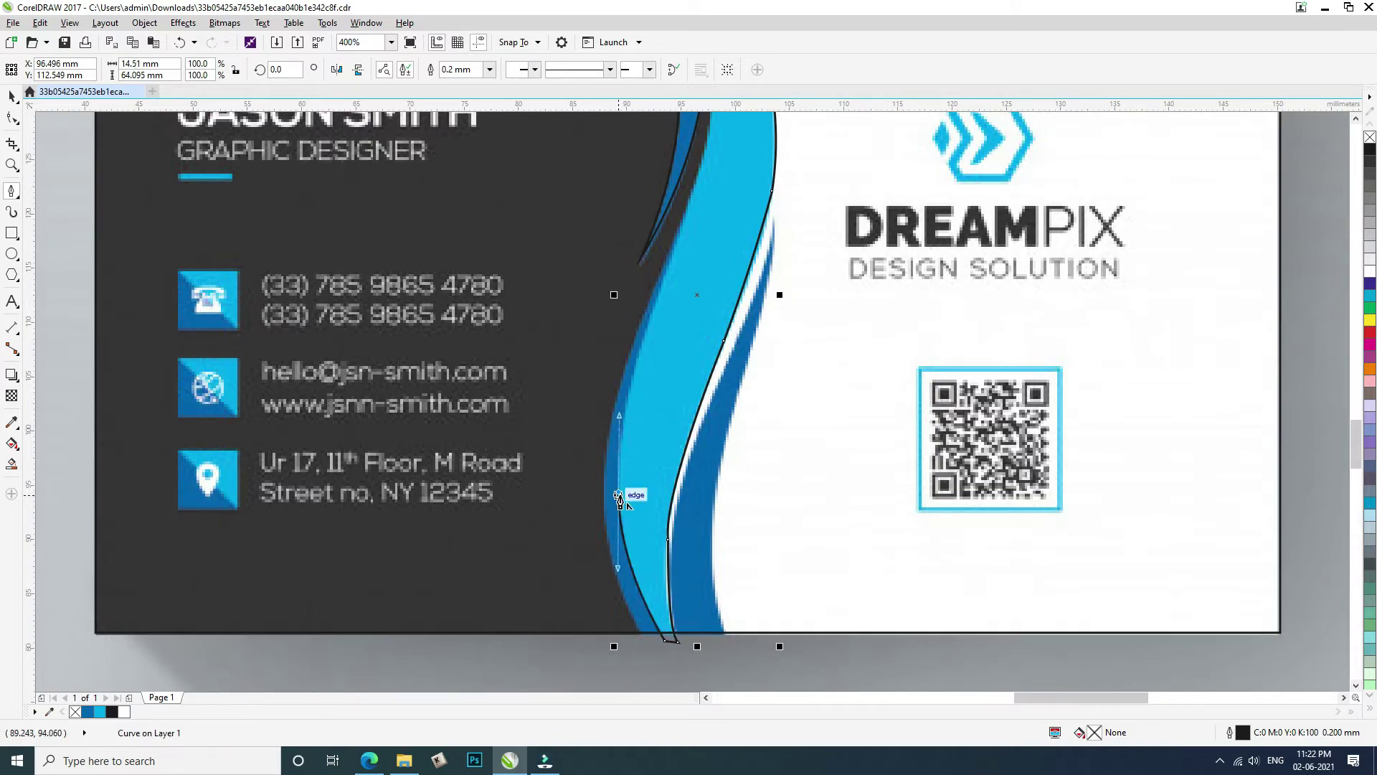
pyautogui.moveTo(658, 296); pyautogui.dragTo(665, 363)
pyautogui.keyDown('alt'); pyautogui.click(658, 295); pyautogui.keyUp('alt')
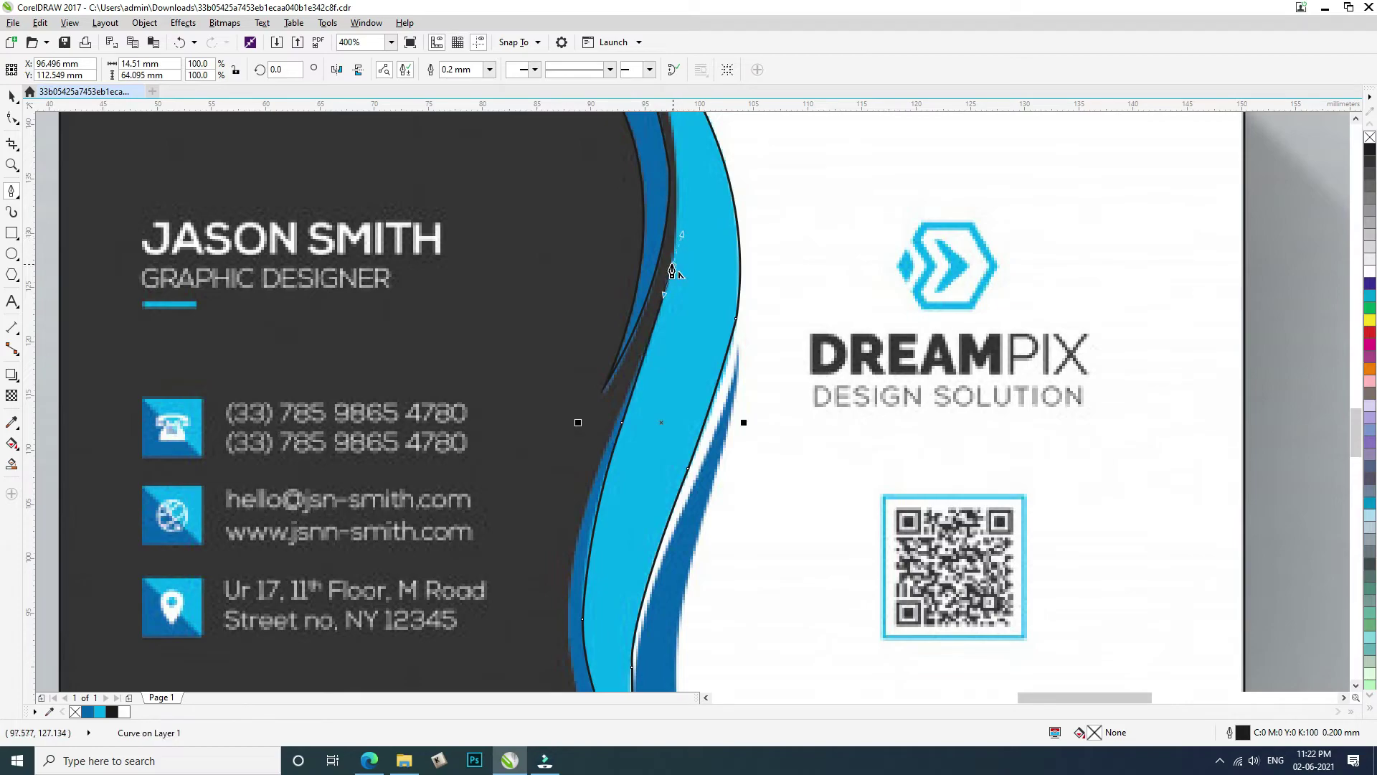
pyautogui.scroll(3, 688, 328)
pyautogui.moveTo(689, 328); pyautogui.dragTo(689, 336)
pyautogui.moveTo(657, 165); pyautogui.dragTo(614, 142)
pyautogui.scroll(2, 633, 132)
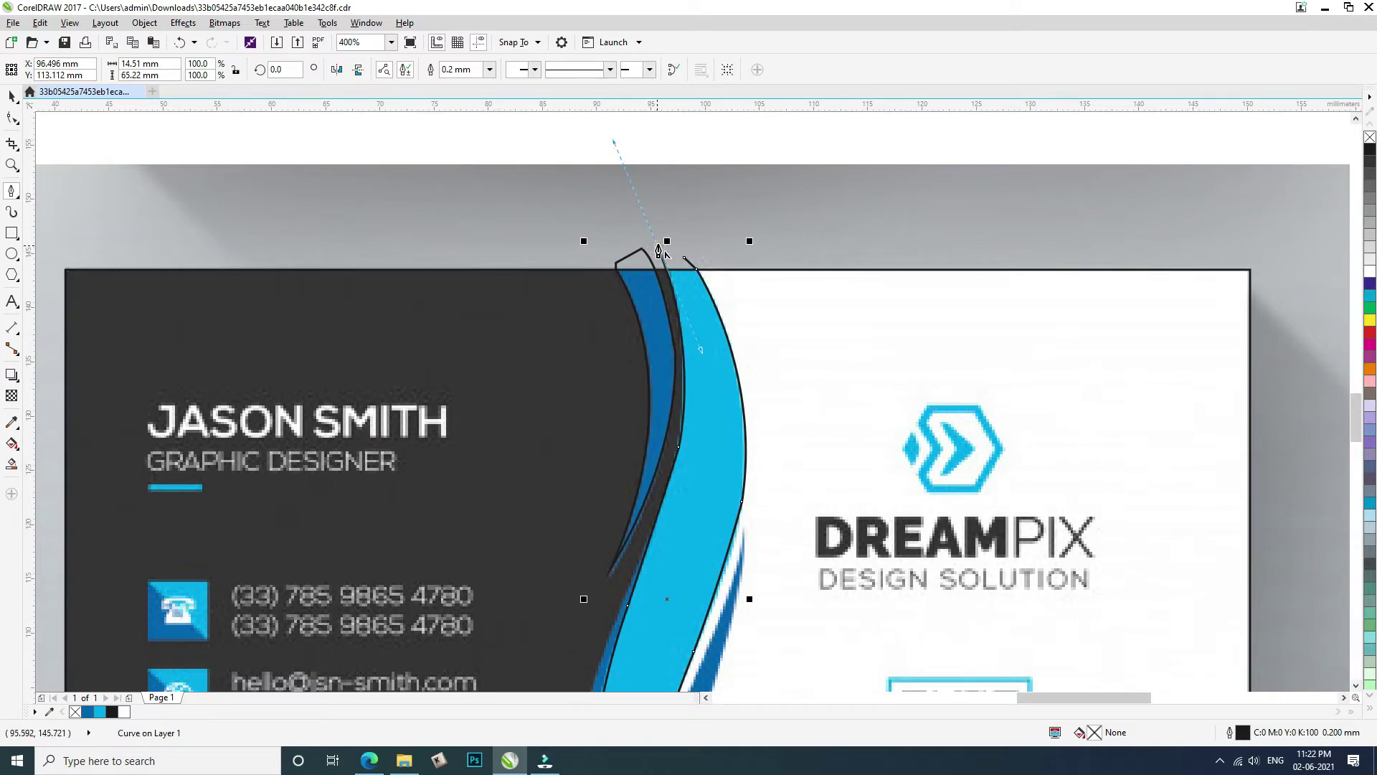
pyautogui.click(684, 259)
# Trace the outer edge of the left dark blue wave with the Pen tool, from below the card up into the light blue wave
pyautogui.scroll(-3, 682, 262)
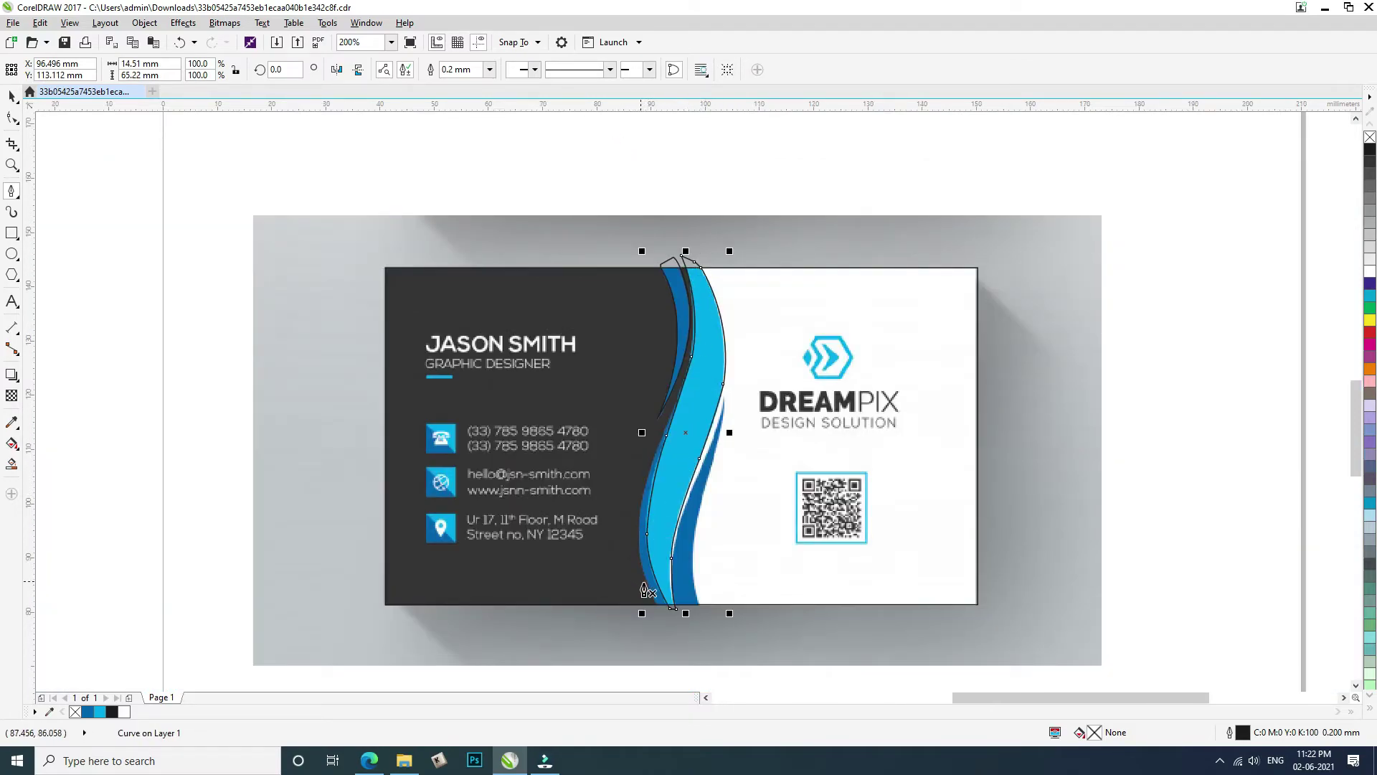
pyautogui.scroll(4, 650, 605)
pyautogui.click(697, 685)
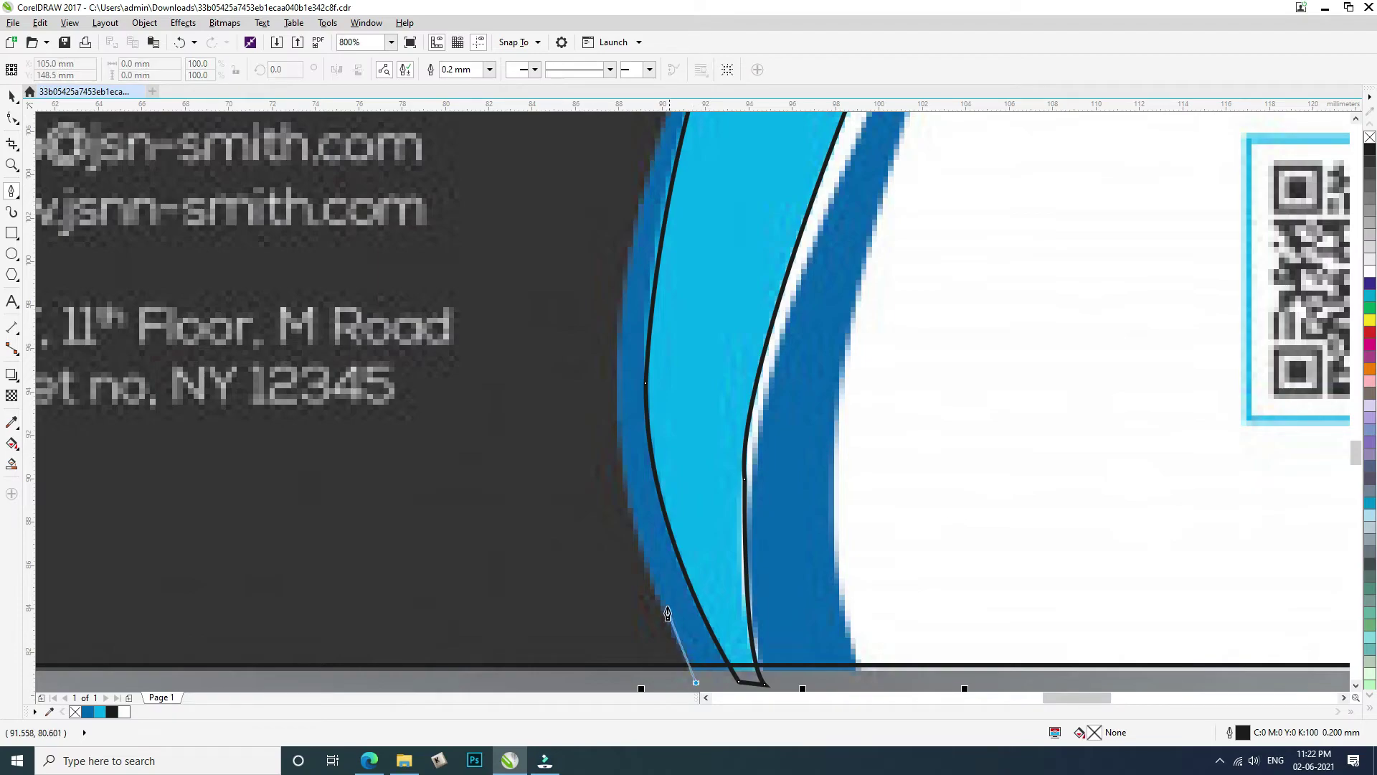
pyautogui.moveTo(636, 528); pyautogui.dragTo(618, 449)
pyautogui.moveTo(625, 263); pyautogui.dragTo(650, 164)
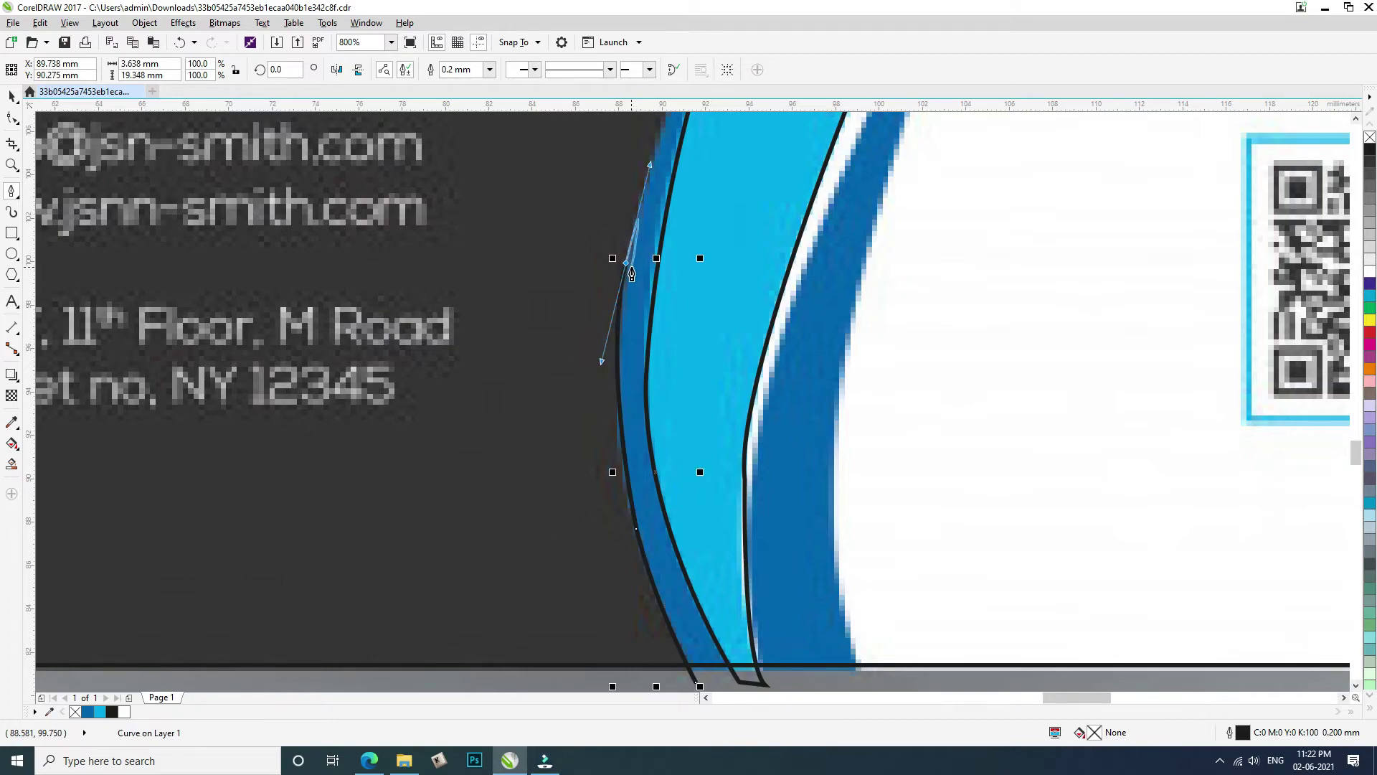
pyautogui.keyDown('alt'); pyautogui.click(627, 263); pyautogui.keyUp('alt')
pyautogui.moveTo(631, 269); pyautogui.dragTo(521, 553)
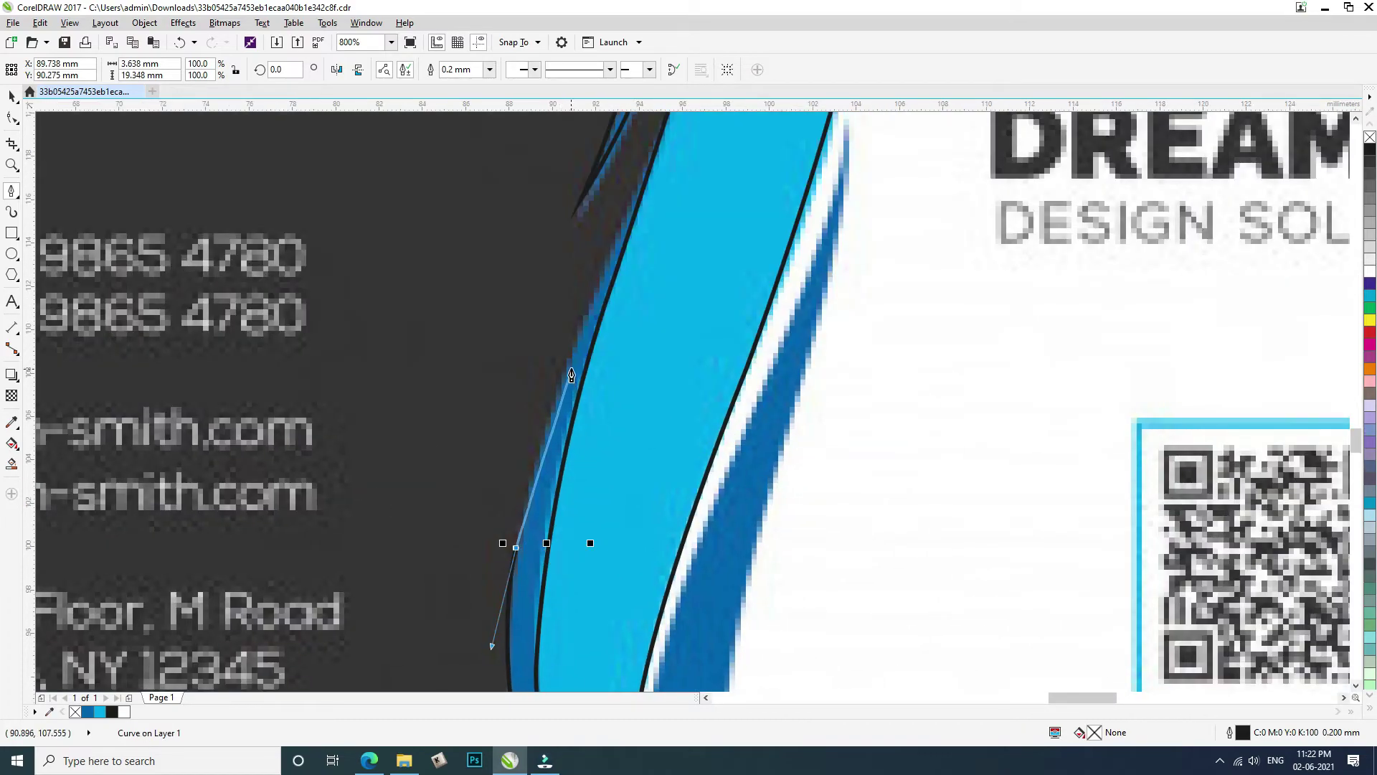
pyautogui.moveTo(573, 349)
pyautogui.mouseDown()
pyautogui.moveTo(593, 309)
pyautogui.moveTo(580, 337)
pyautogui.mouseUp()
pyautogui.scroll(-2, 587, 320)
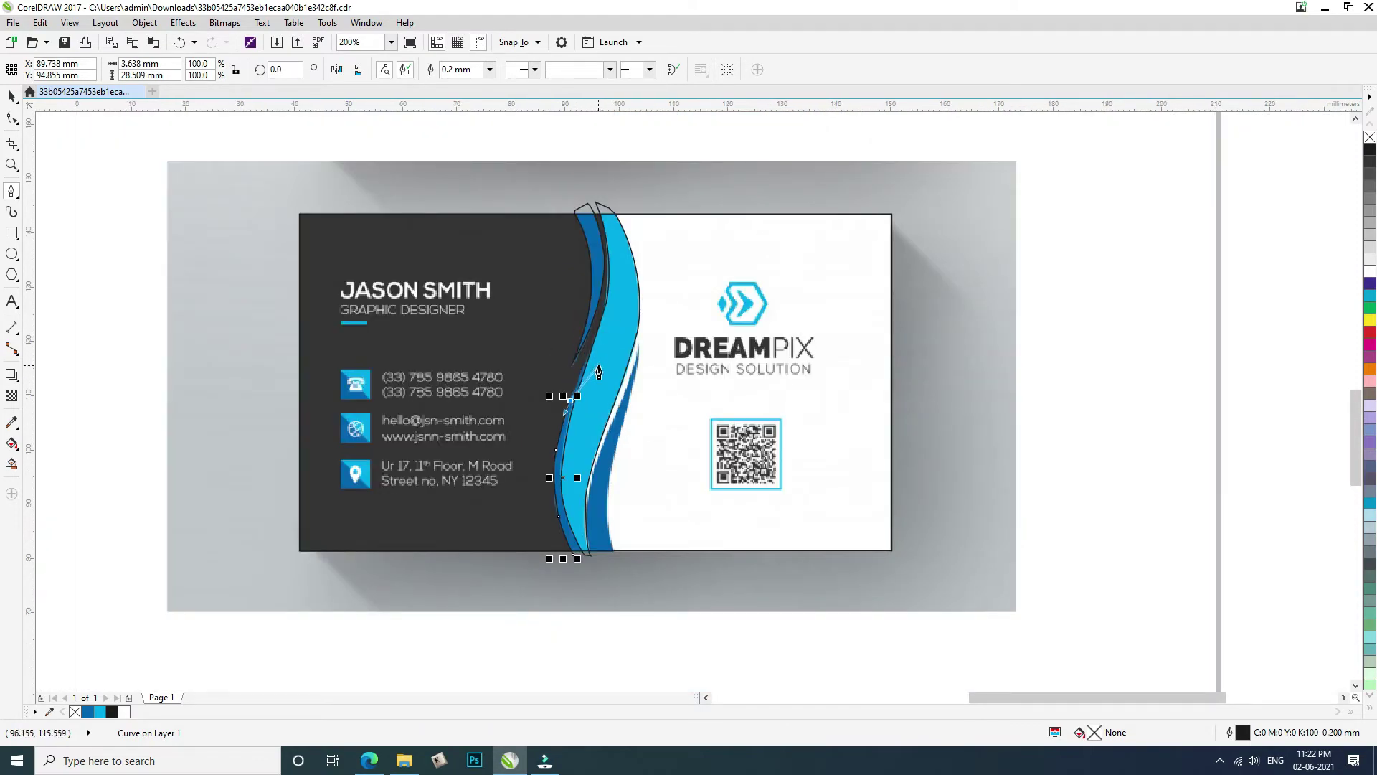
pyautogui.scroll(1, 599, 316)
pyautogui.moveTo(622, 304); pyautogui.dragTo(641, 265)
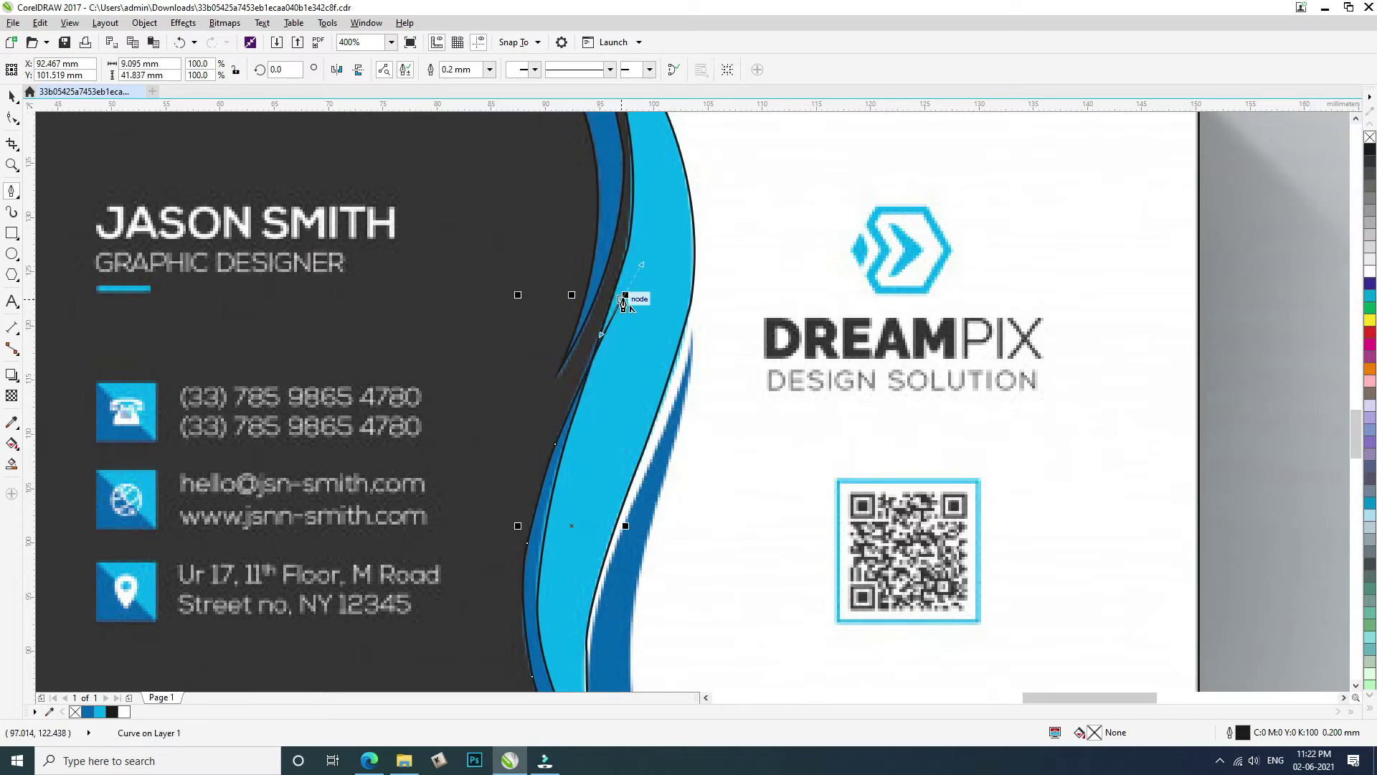
# Close the left dark blue wave with straight segments through the light blue area, making a shape about 9.1 × 42.9 mm
pyautogui.click(622, 301)
pyautogui.click(569, 535)
pyautogui.scroll(-1, 576, 468)
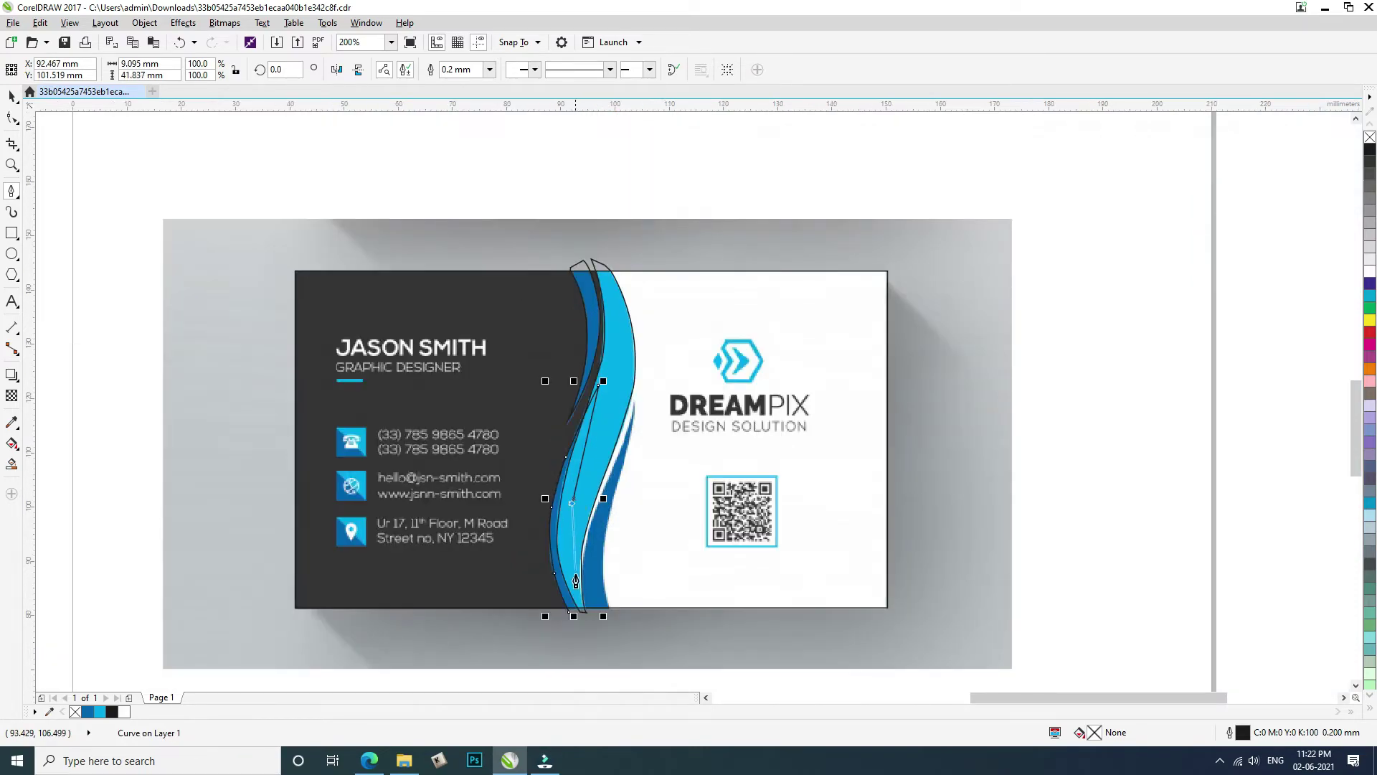
pyautogui.scroll(1, 573, 588)
pyautogui.click(575, 562)
pyautogui.click(567, 633)
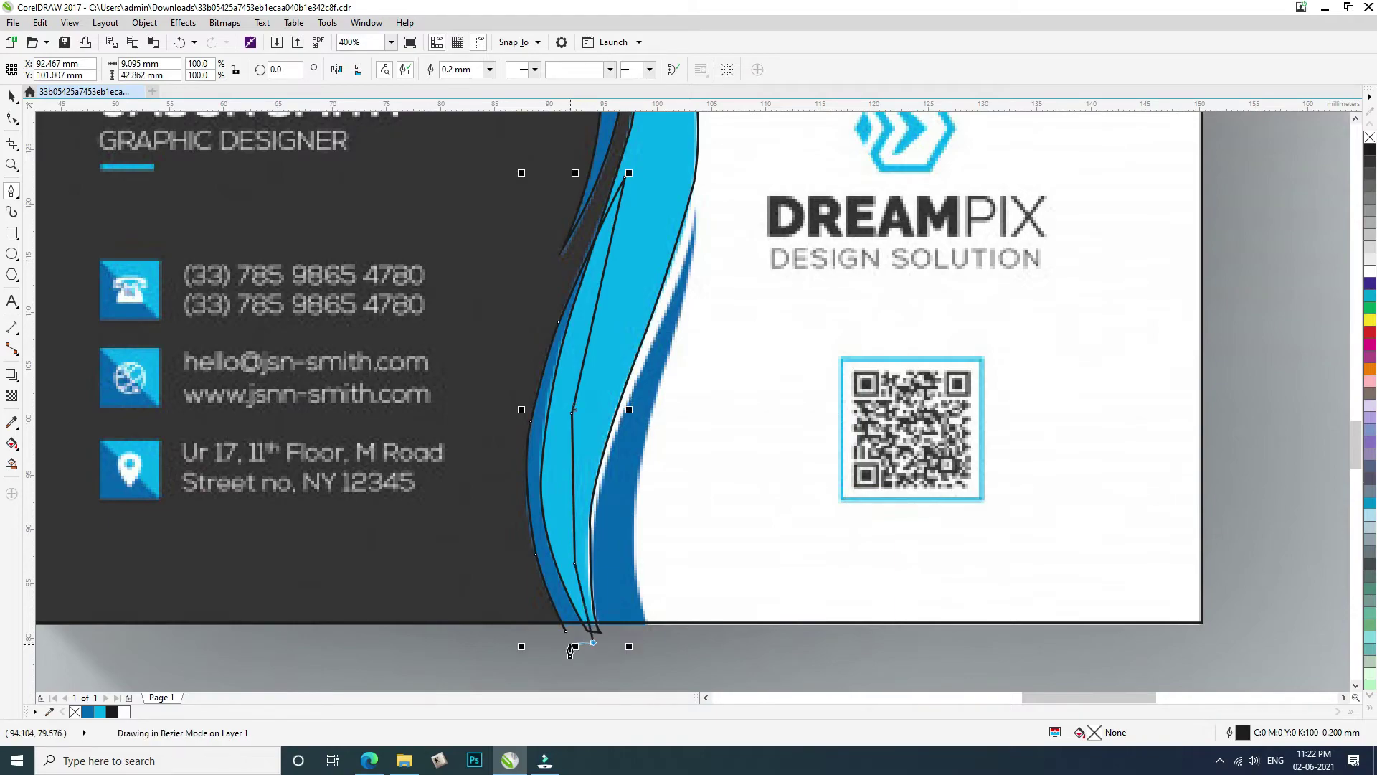
pyautogui.click(566, 633)
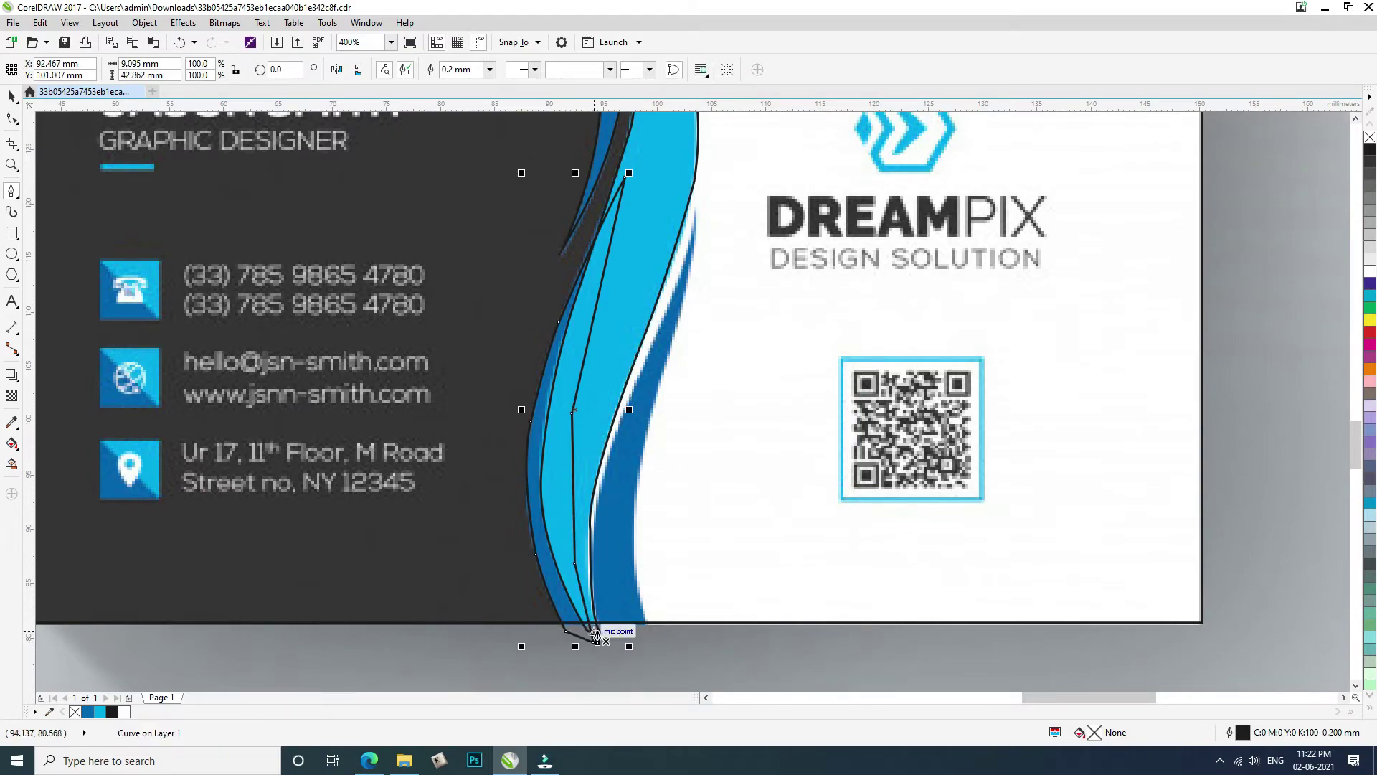
# Trace the dark blue wave beside the white half as a closed curve about 9.5 × 39.8 mm, overhanging the card's lower edge
pyautogui.click(644, 642)
pyautogui.moveTo(641, 465); pyautogui.dragTo(688, 337)
pyautogui.press('space')
pyautogui.scroll(3, 650, 445)
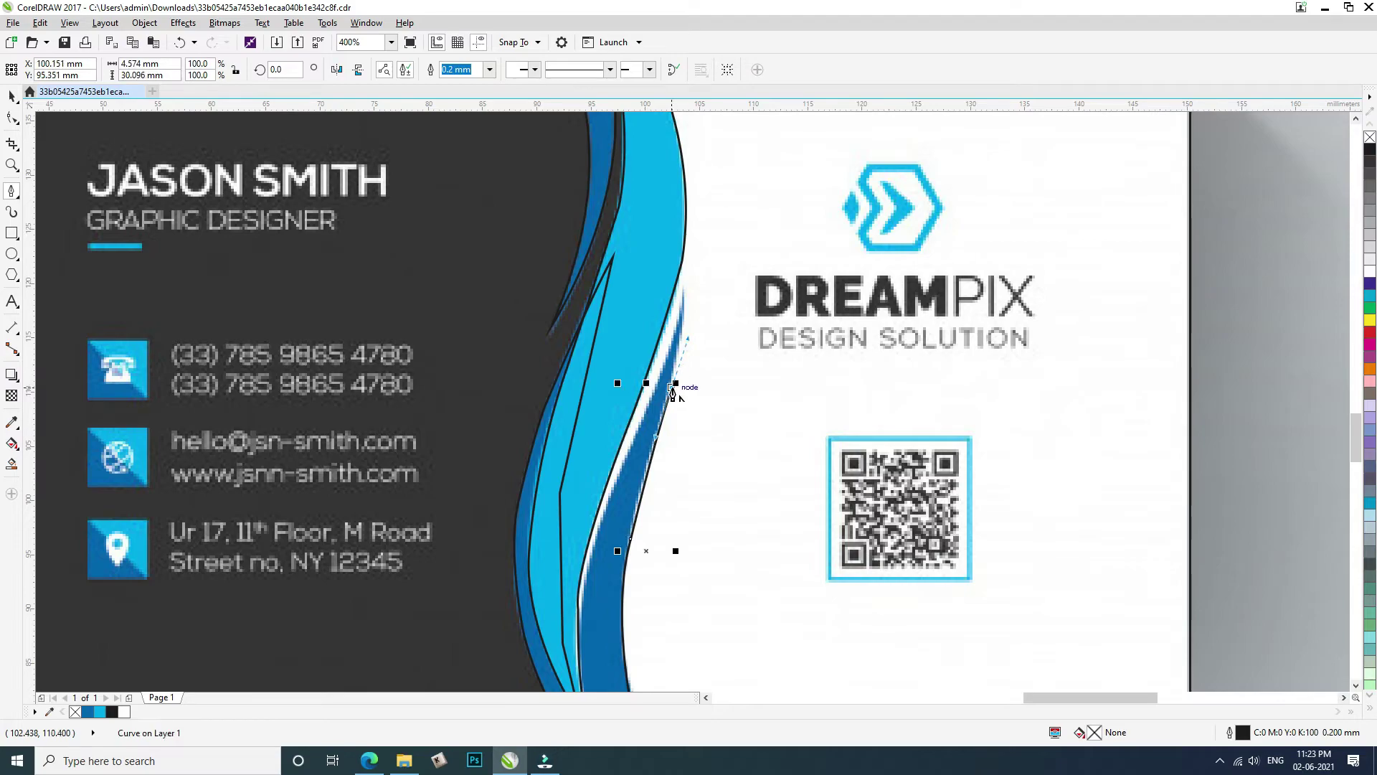
pyautogui.moveTo(685, 288)
pyautogui.mouseDown()
pyautogui.moveTo(680, 276)
pyautogui.moveTo(685, 292)
pyautogui.mouseUp()
pyautogui.moveTo(643, 411); pyautogui.dragTo(623, 456)
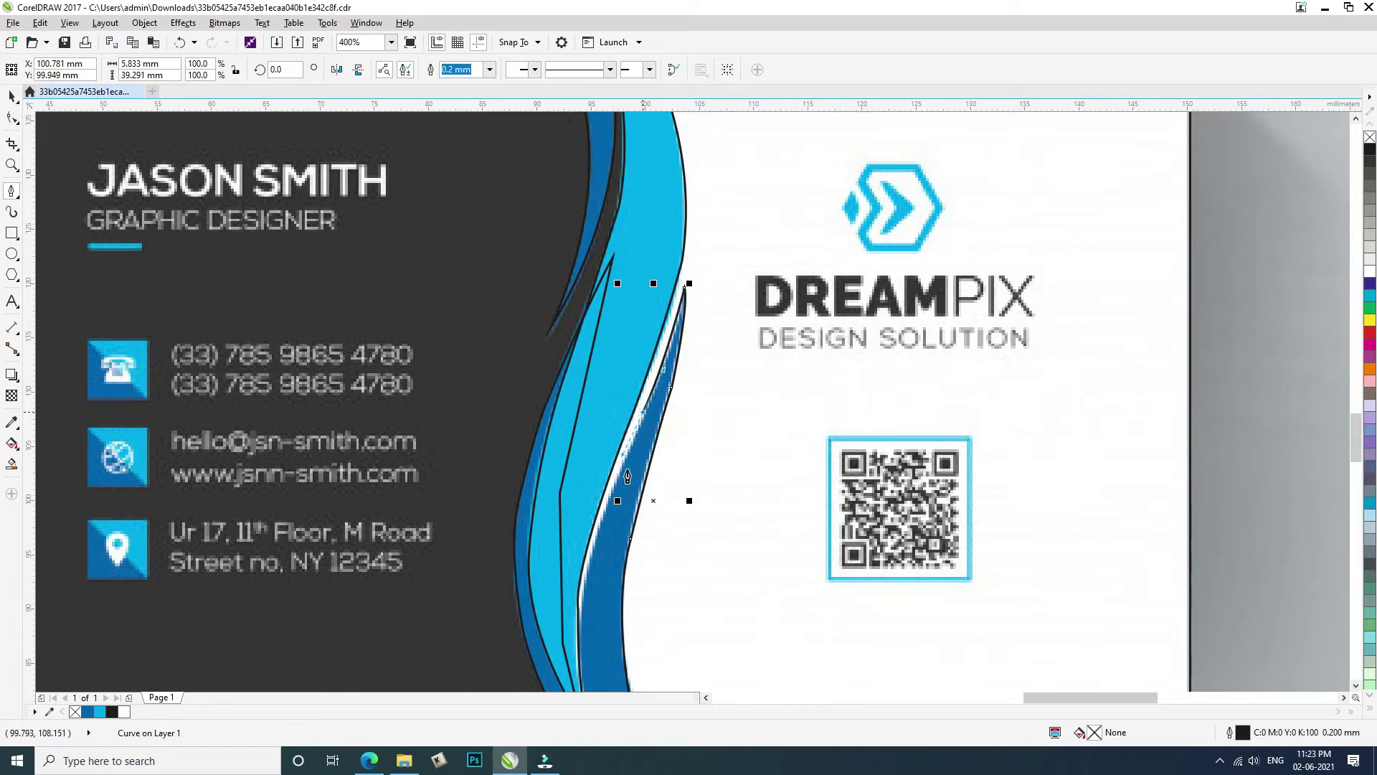
pyautogui.moveTo(613, 512); pyautogui.dragTo(646, 389)
pyautogui.moveTo(619, 467); pyautogui.dragTo(612, 528)
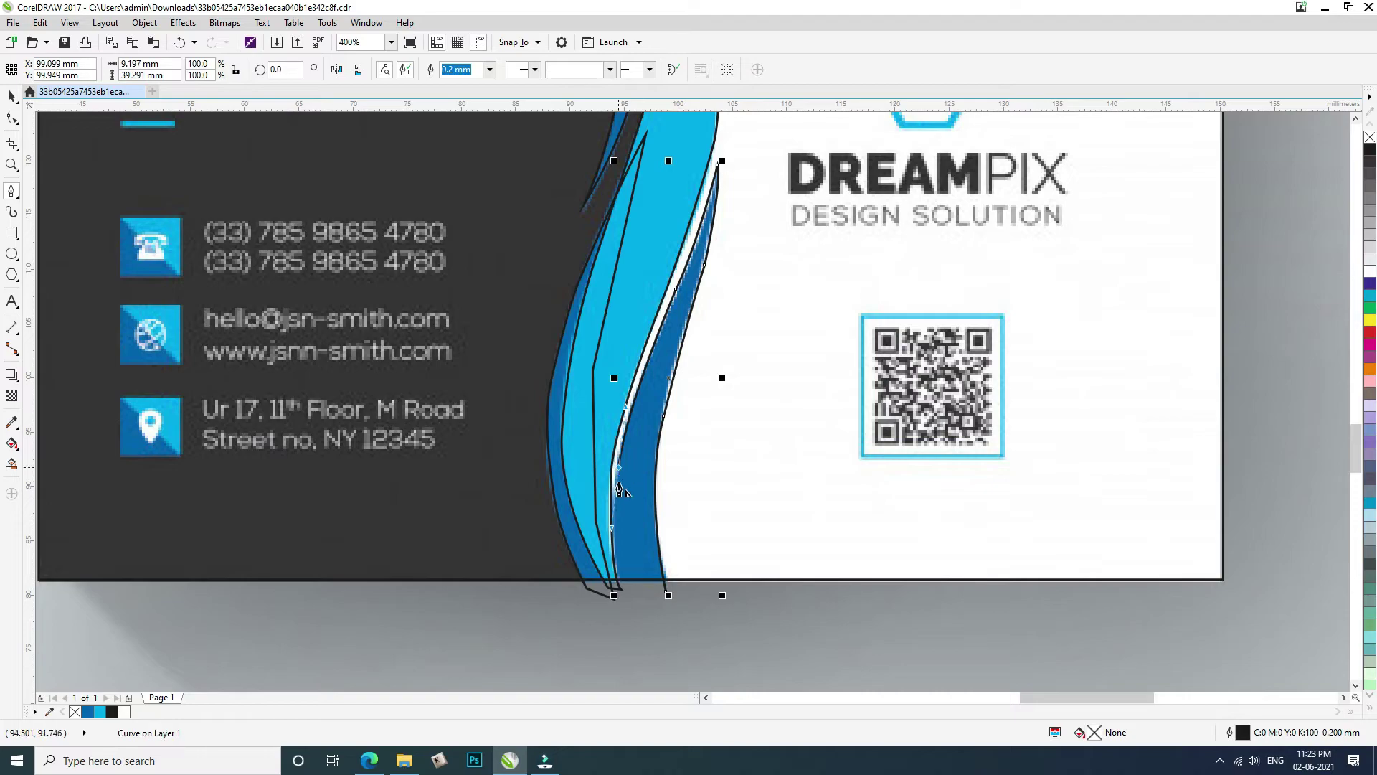
pyautogui.moveTo(629, 598); pyautogui.dragTo(651, 651)
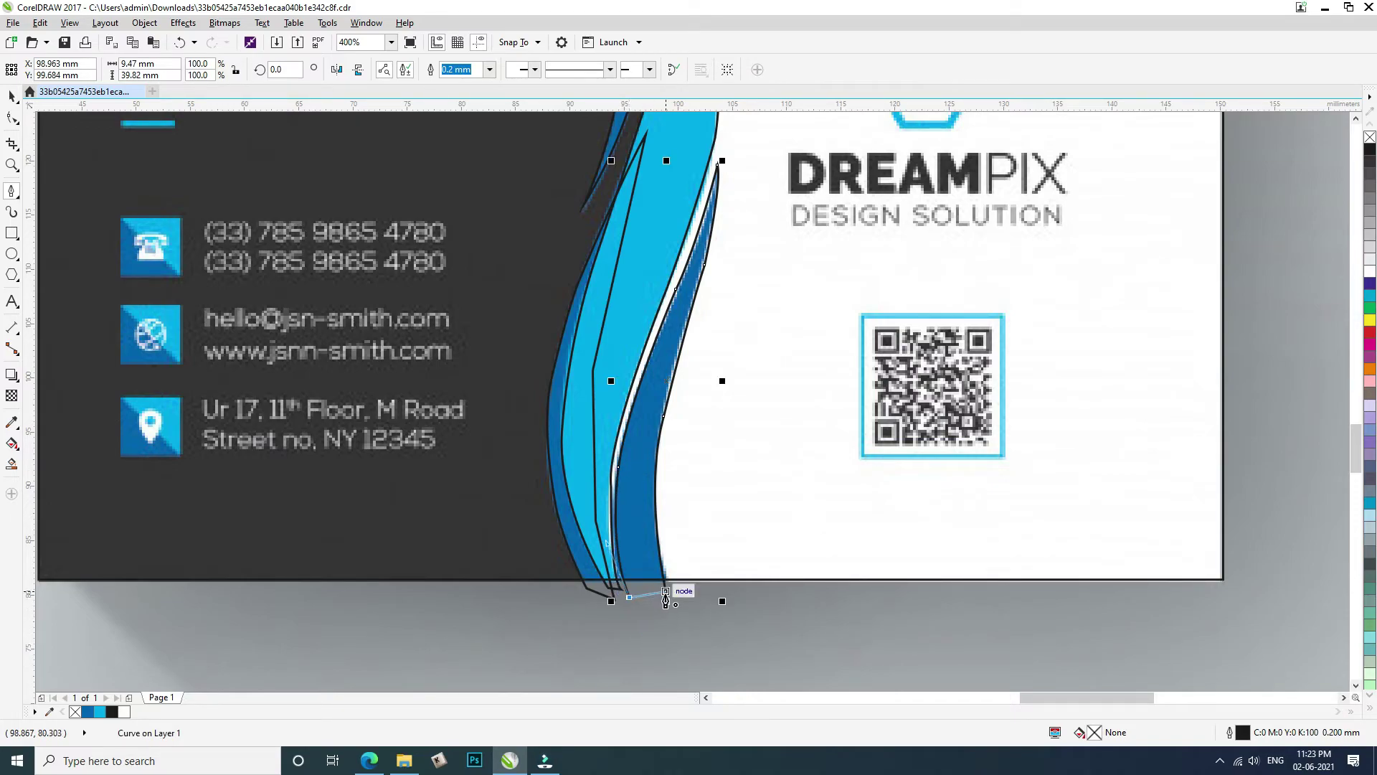
pyautogui.press('space')
# Intersect the right dark blue wave, the light blue wave and the upper dark blue sliver each with the card rectangle
pyautogui.scroll(-1, 763, 540)
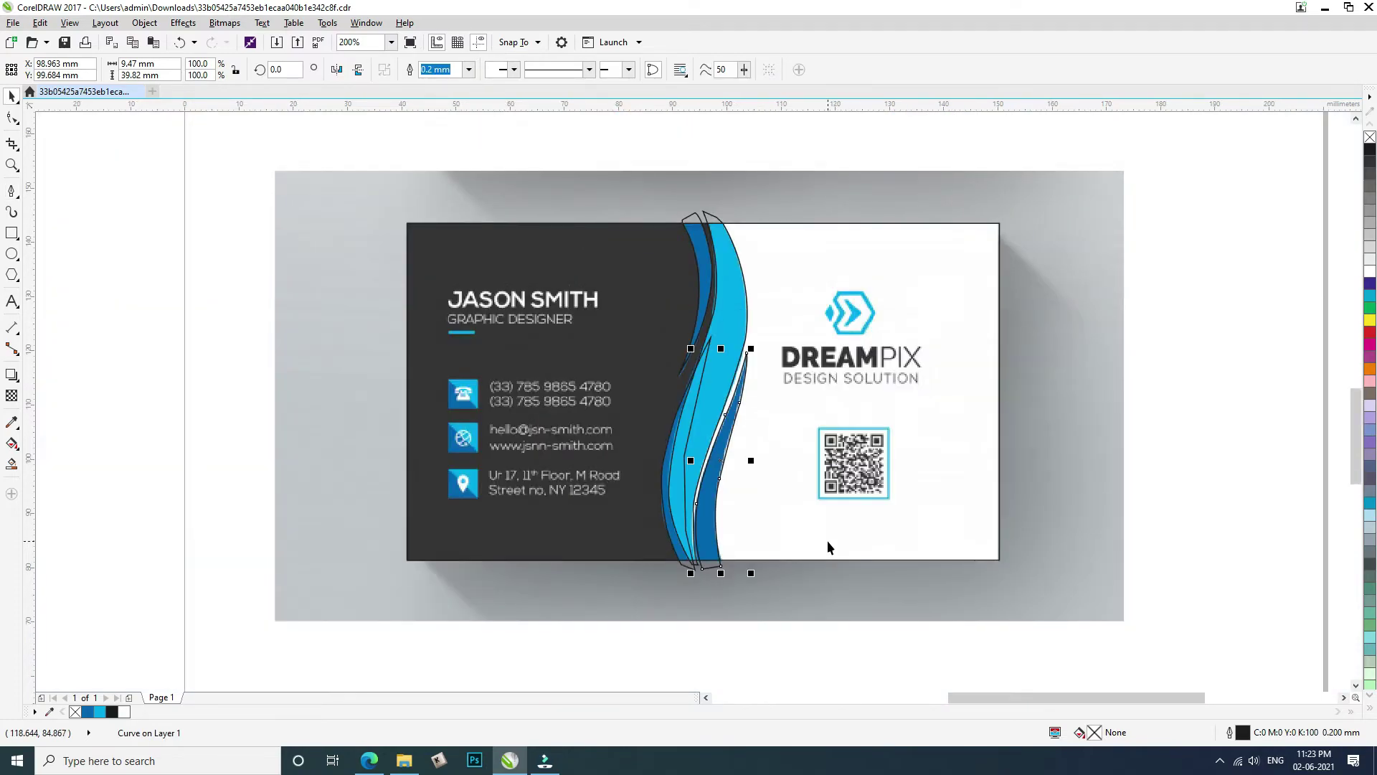
pyautogui.keyDown('shift'); pyautogui.click(766, 287); pyautogui.keyUp('shift')
pyautogui.click(453, 70)
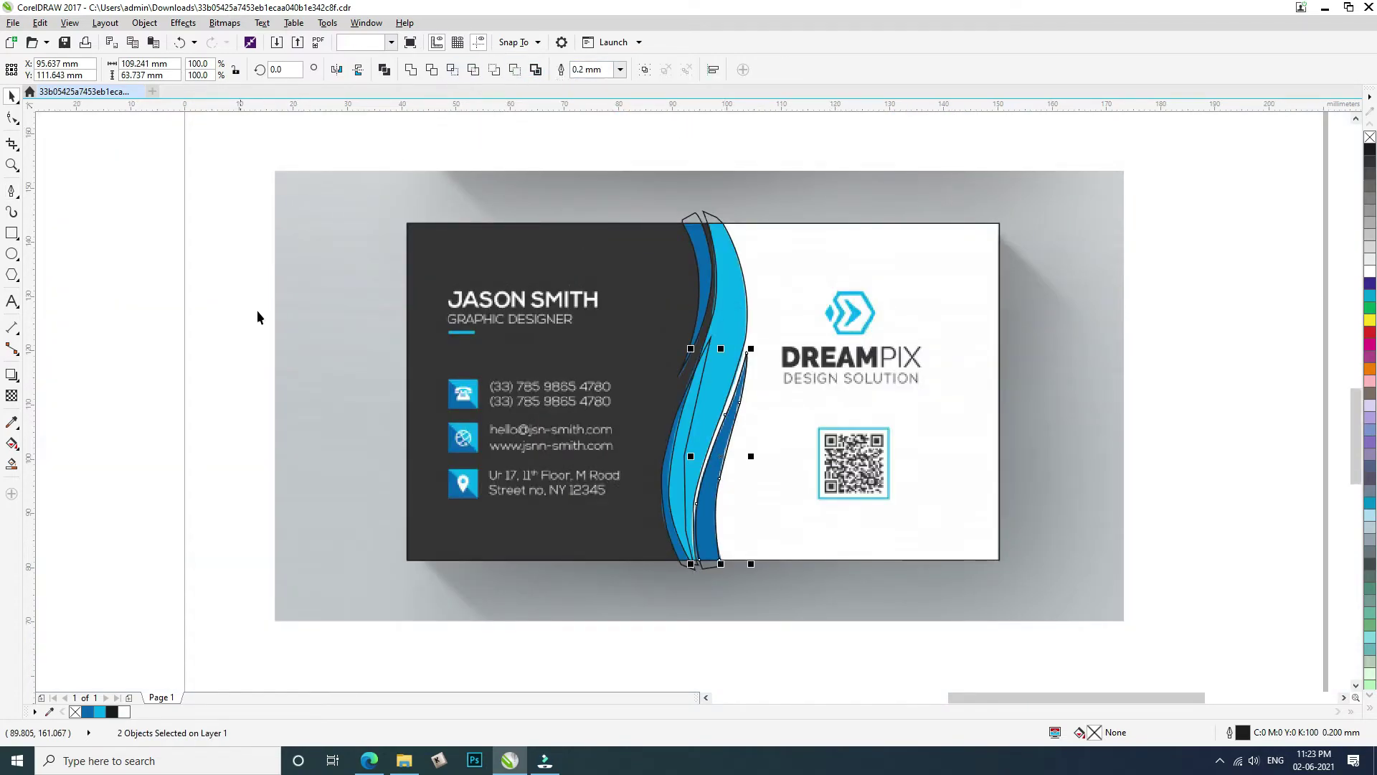
pyautogui.keyDown('shift'); pyautogui.click(800, 282); pyautogui.keyUp('shift')
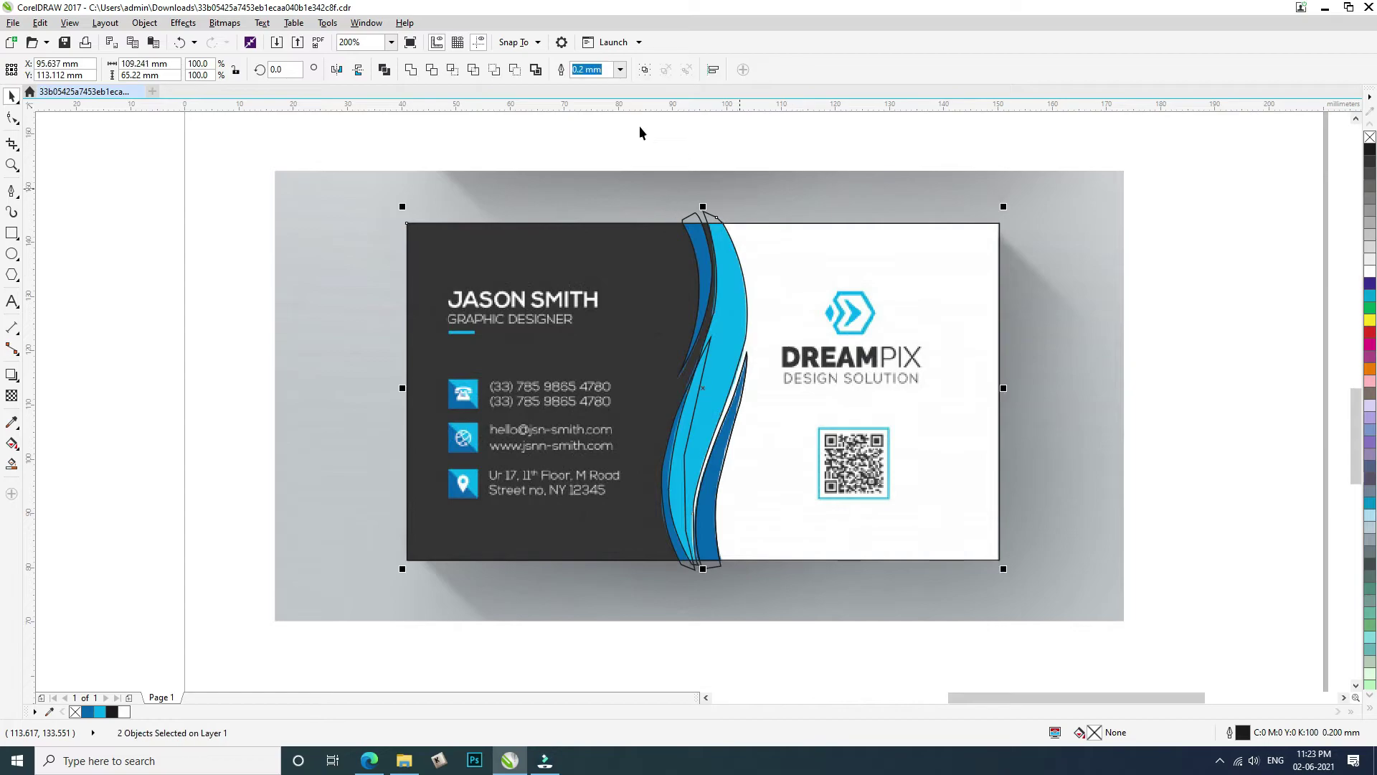
pyautogui.click(453, 70)
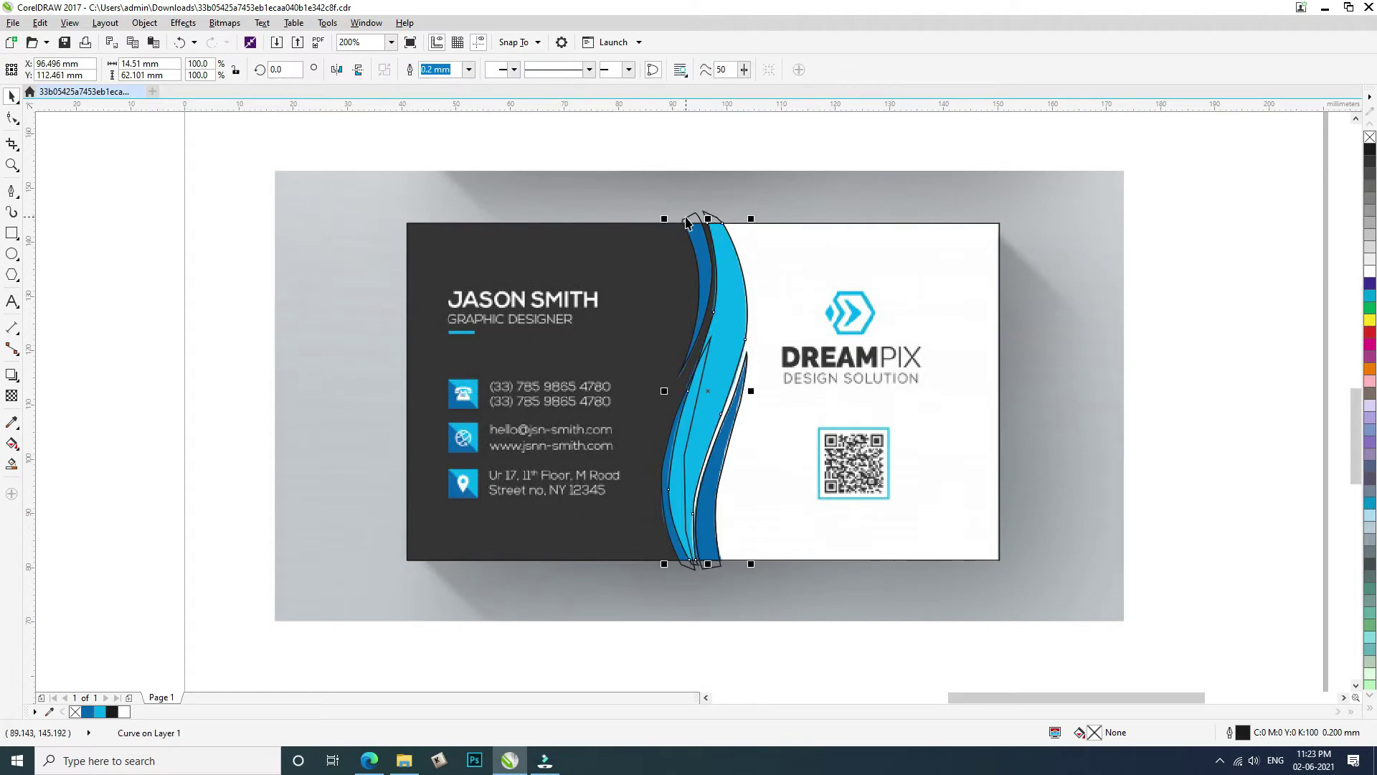
pyautogui.keyDown('shift'); pyautogui.click(797, 248); pyautogui.keyUp('shift')
pyautogui.click(453, 70)
# Delete the original curves of the sliver and the light blue wave that overhang the card's upper edge
pyautogui.click(661, 172)
pyautogui.click(688, 219)
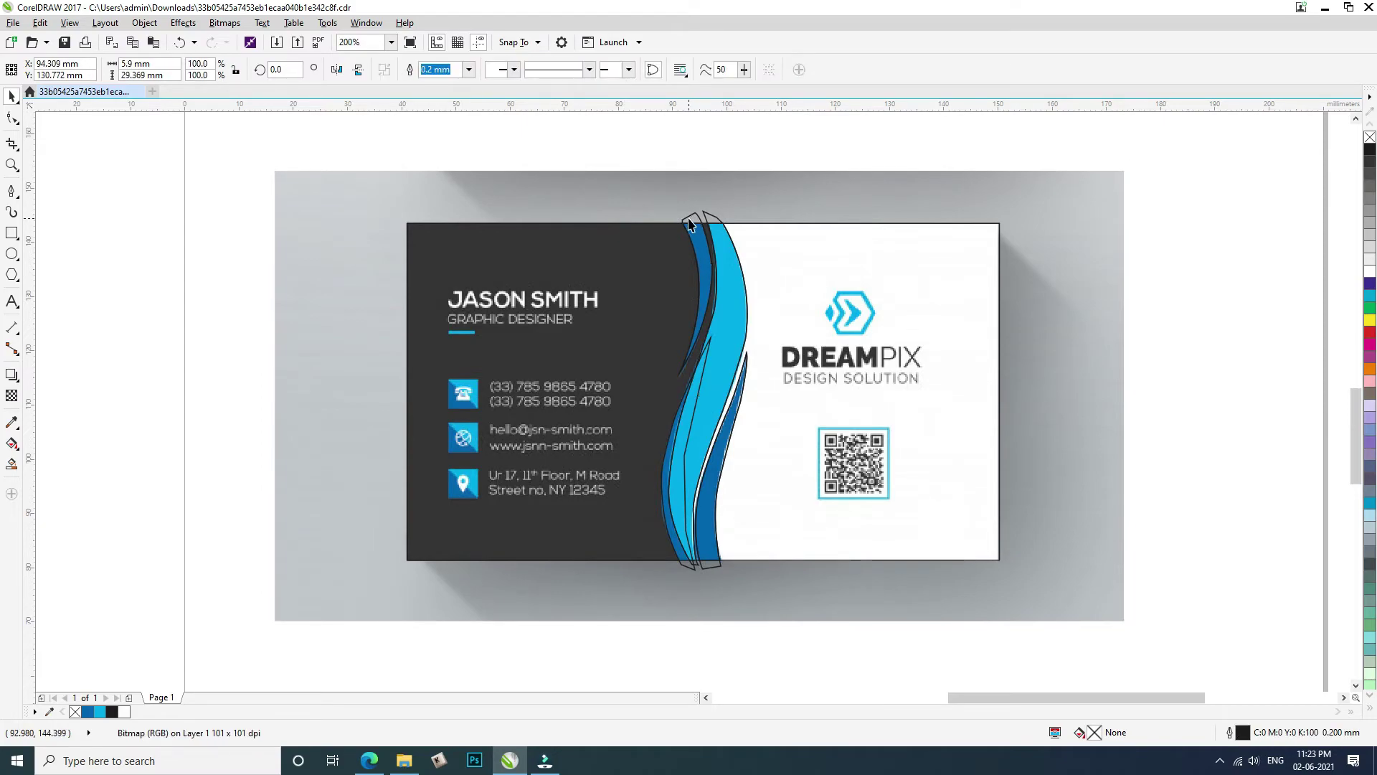
pyautogui.scroll(1, 733, 221)
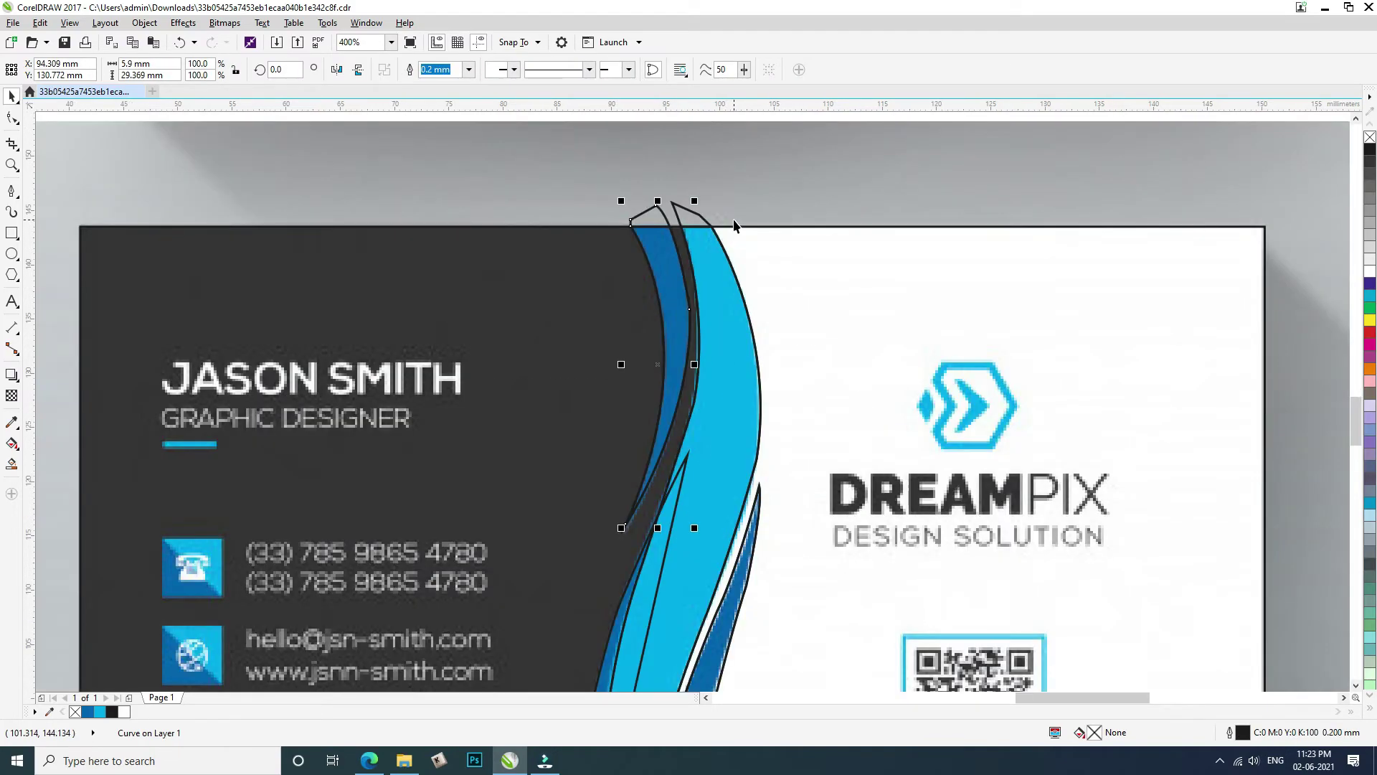
pyautogui.press('Delete')
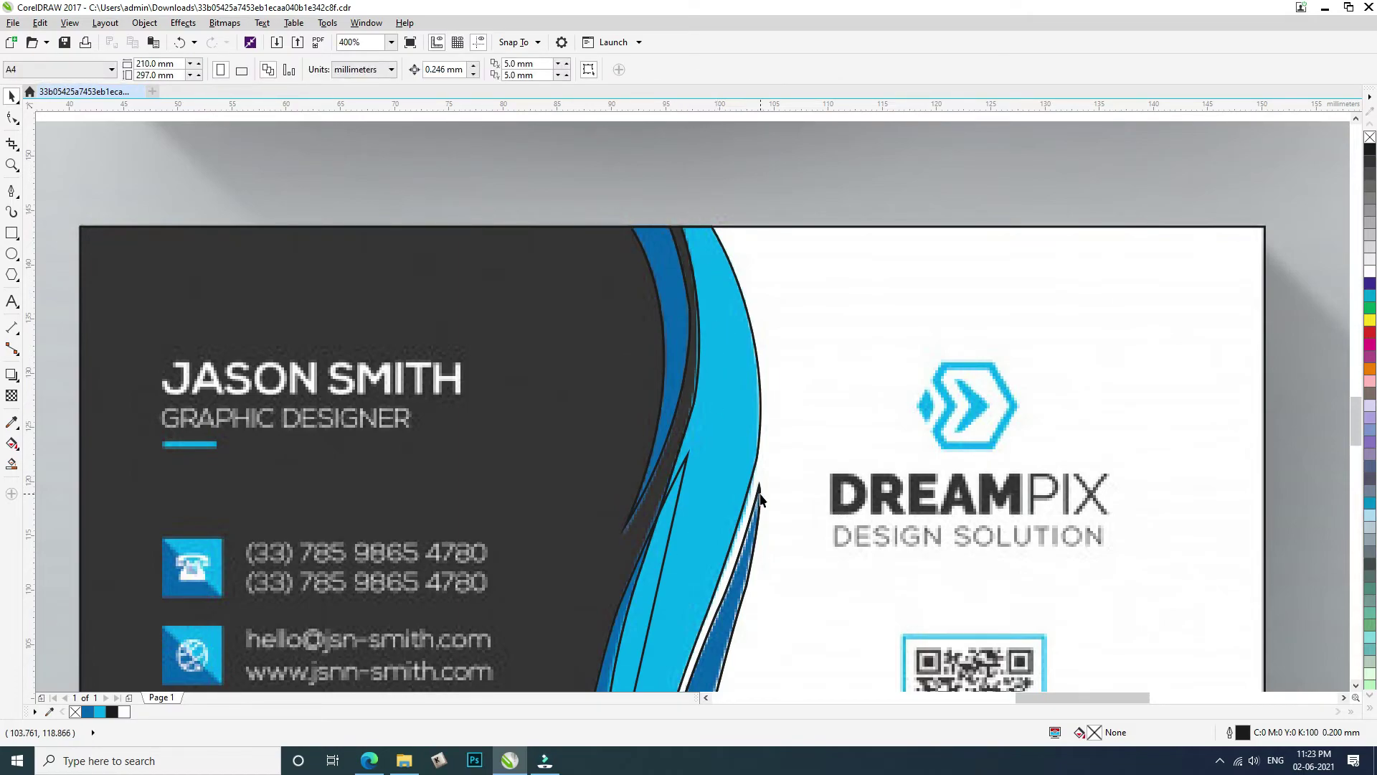
pyautogui.click(666, 500)
pyautogui.scroll(-1, 666, 500)
pyautogui.scroll(1, 676, 635)
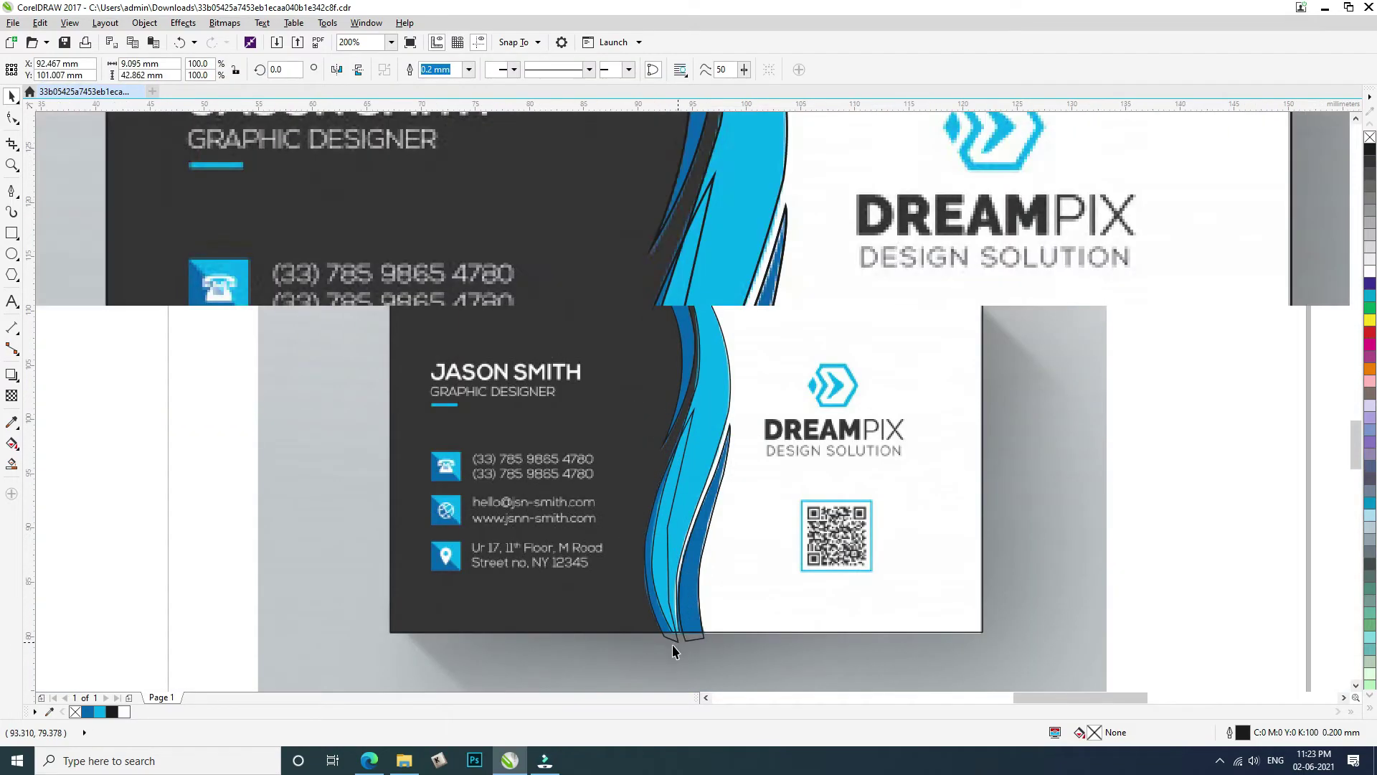
pyautogui.press('Delete')
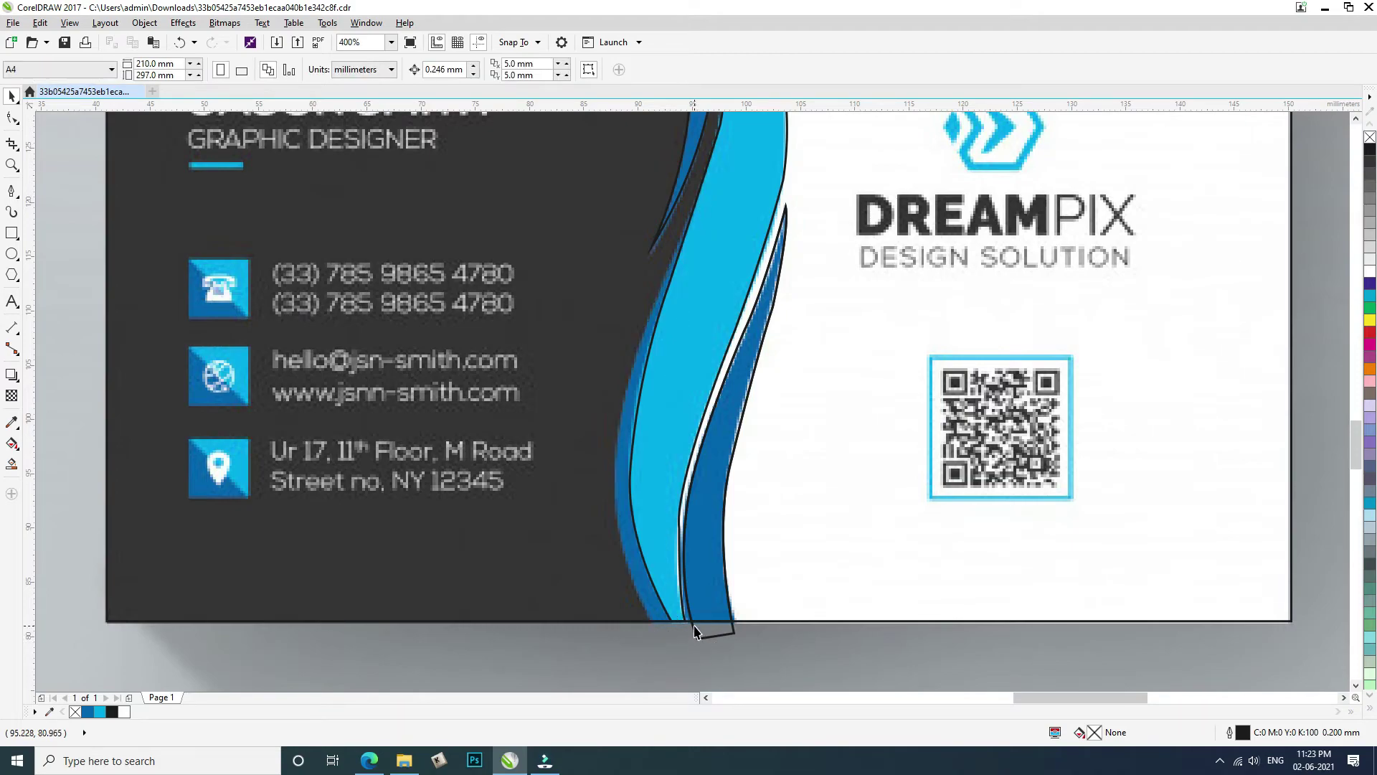
pyautogui.hotkey('ctrl', 'z')
# Intersect the left dark blue wave with the card rectangle and delete both dark blue waves' overhanging originals
pyautogui.click(450, 70)
pyautogui.click(668, 642)
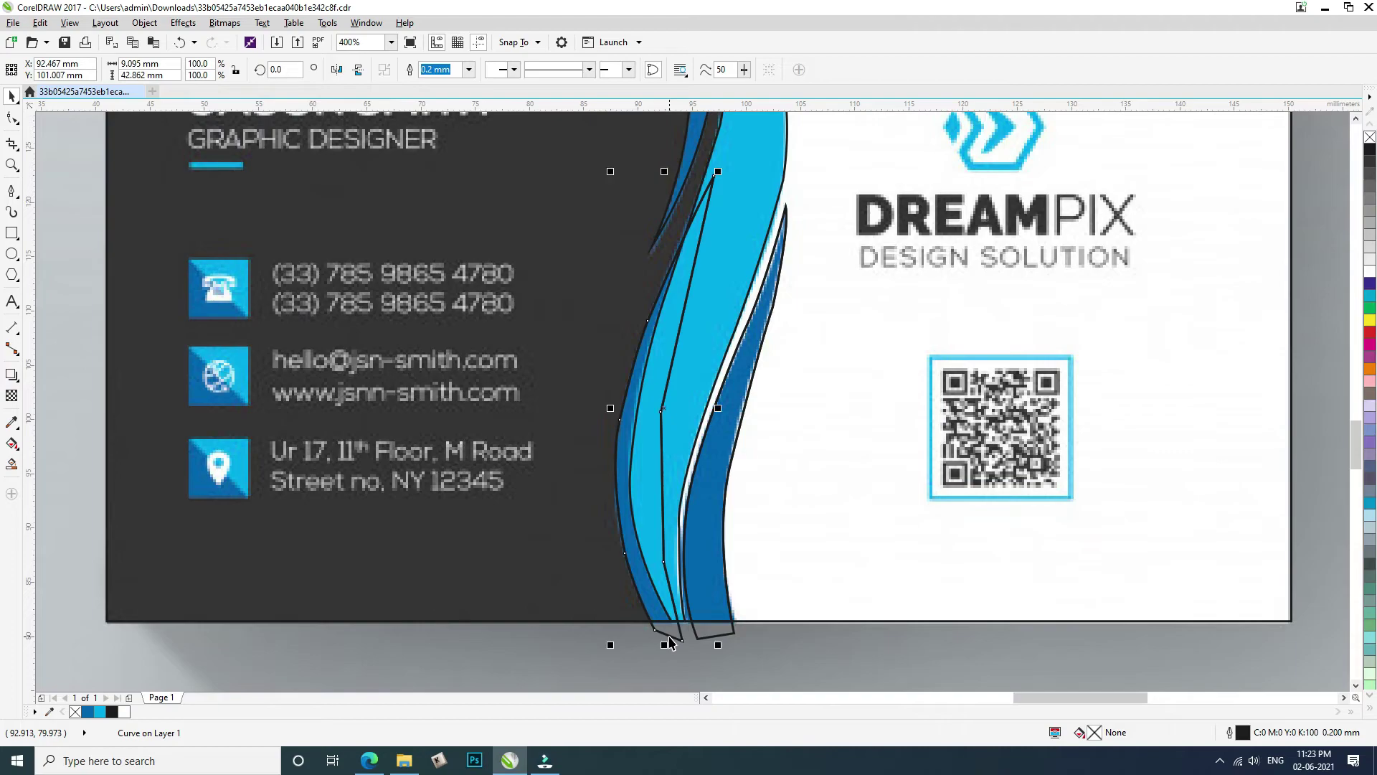
pyautogui.moveTo(669, 642); pyautogui.dragTo(800, 628)
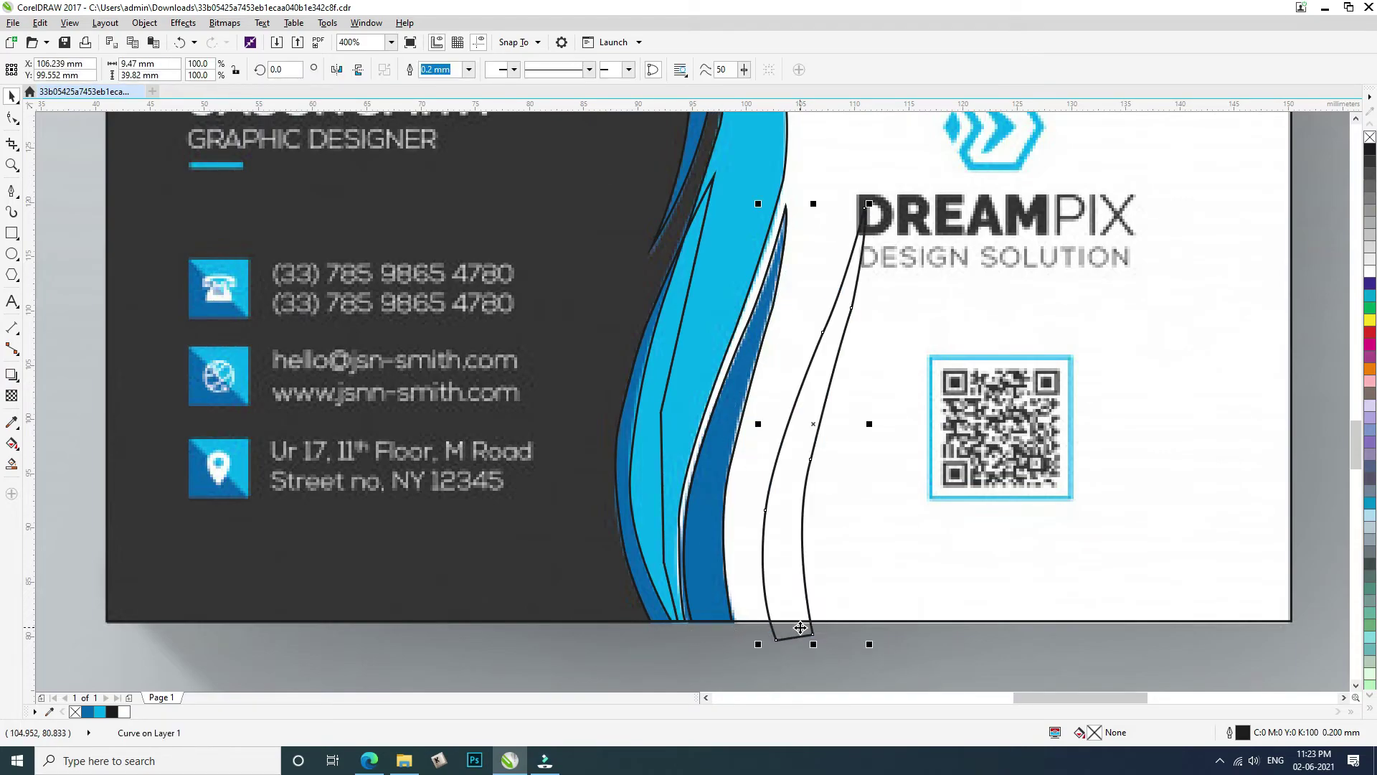
pyautogui.press('Delete')
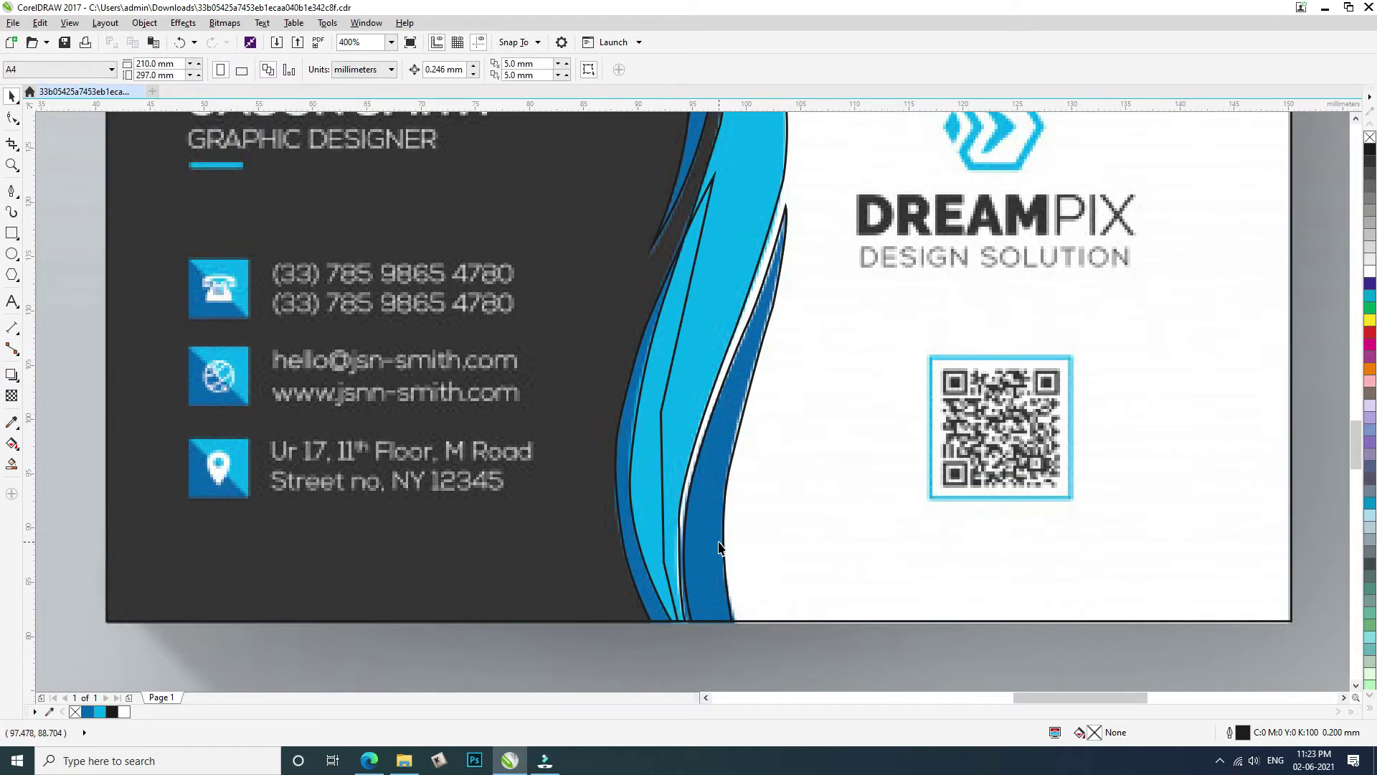
# Trace the card's dark half as a closed curve along the light blue wave, overhanging the card's left, upper and lower edges
pyautogui.scroll(-1, 716, 543)
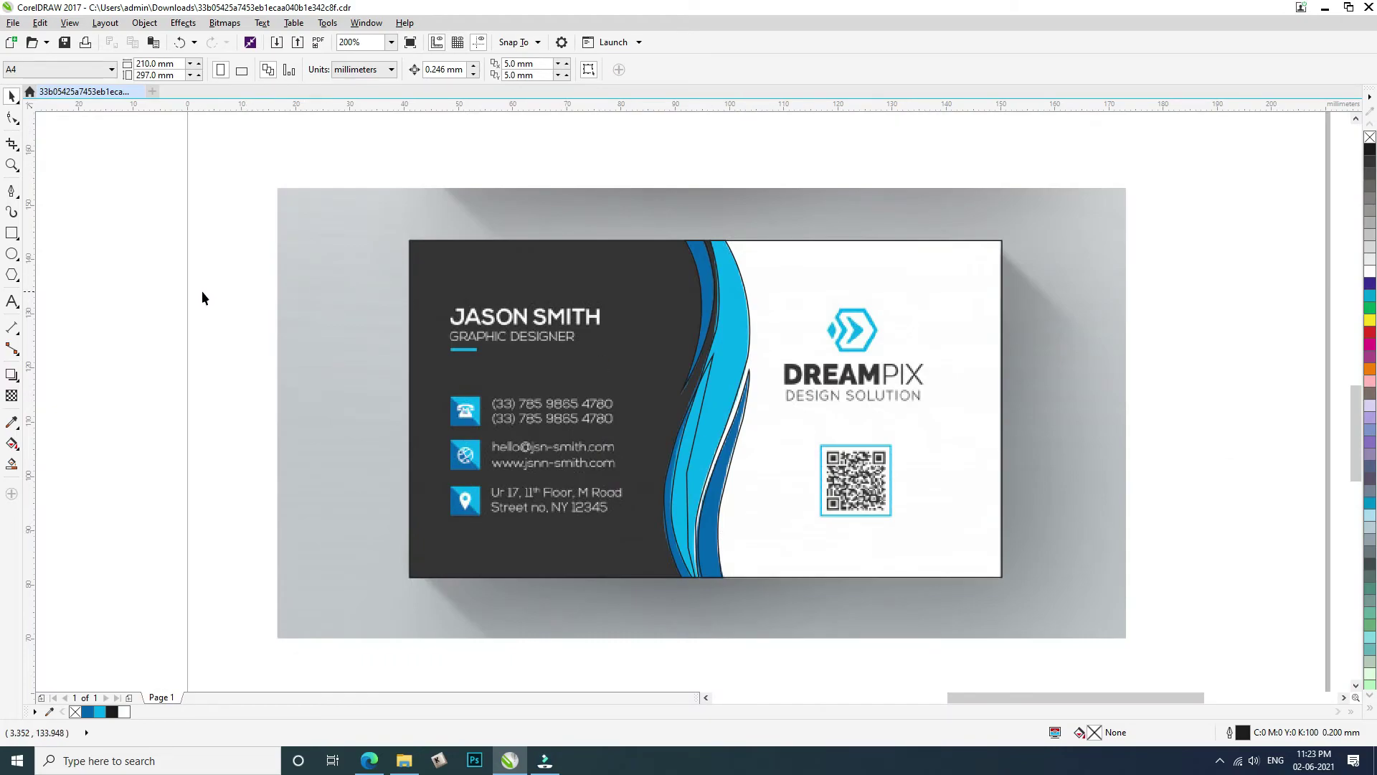
pyautogui.click(13, 190)
pyautogui.click(709, 189)
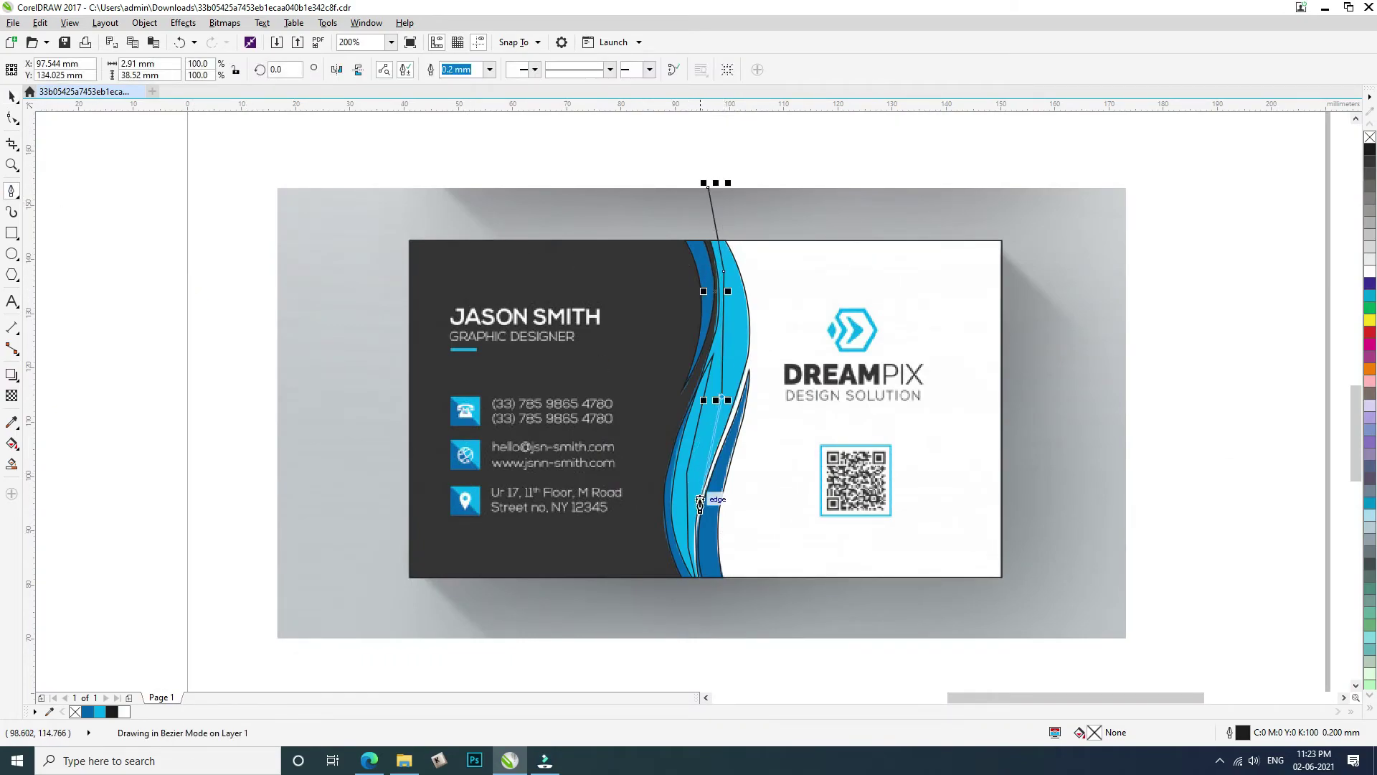
pyautogui.scroll(1, 692, 506)
pyautogui.click(674, 521)
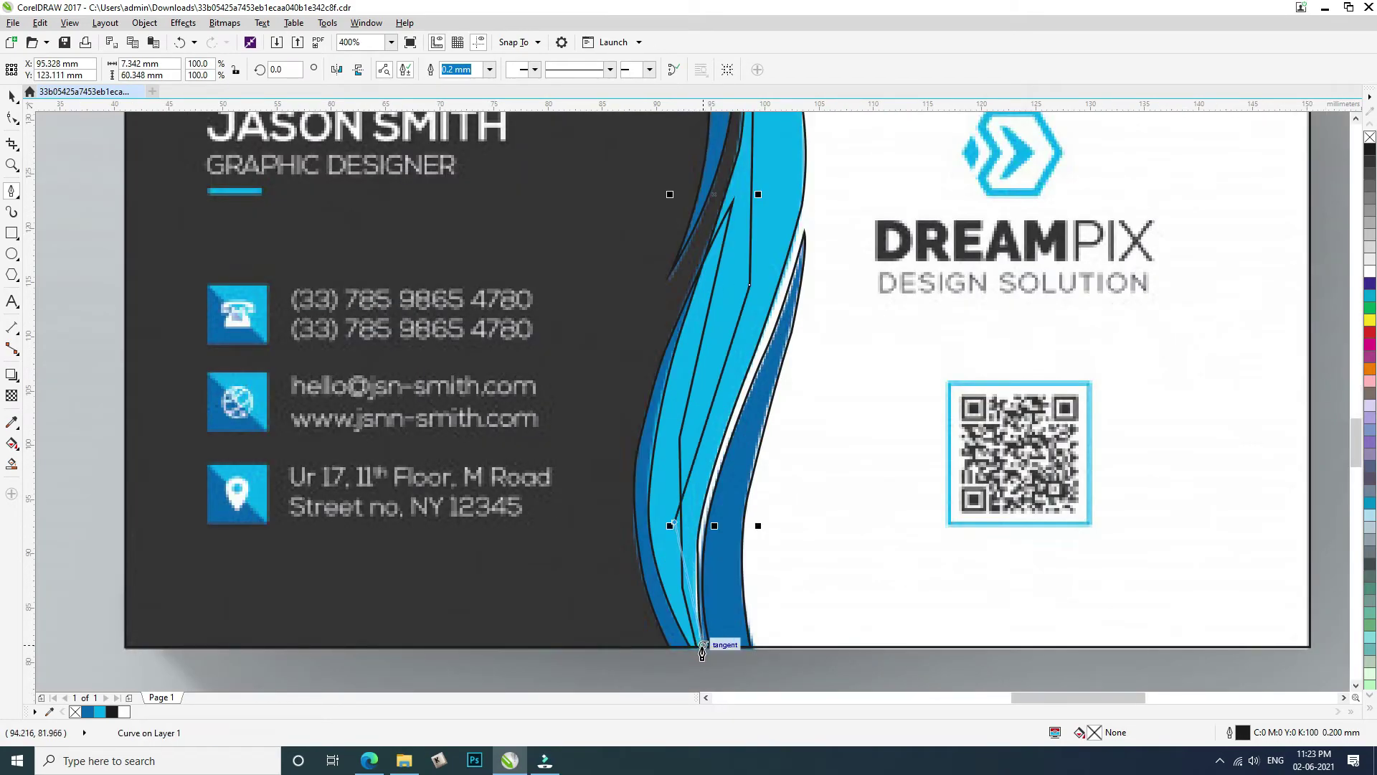
pyautogui.click(699, 665)
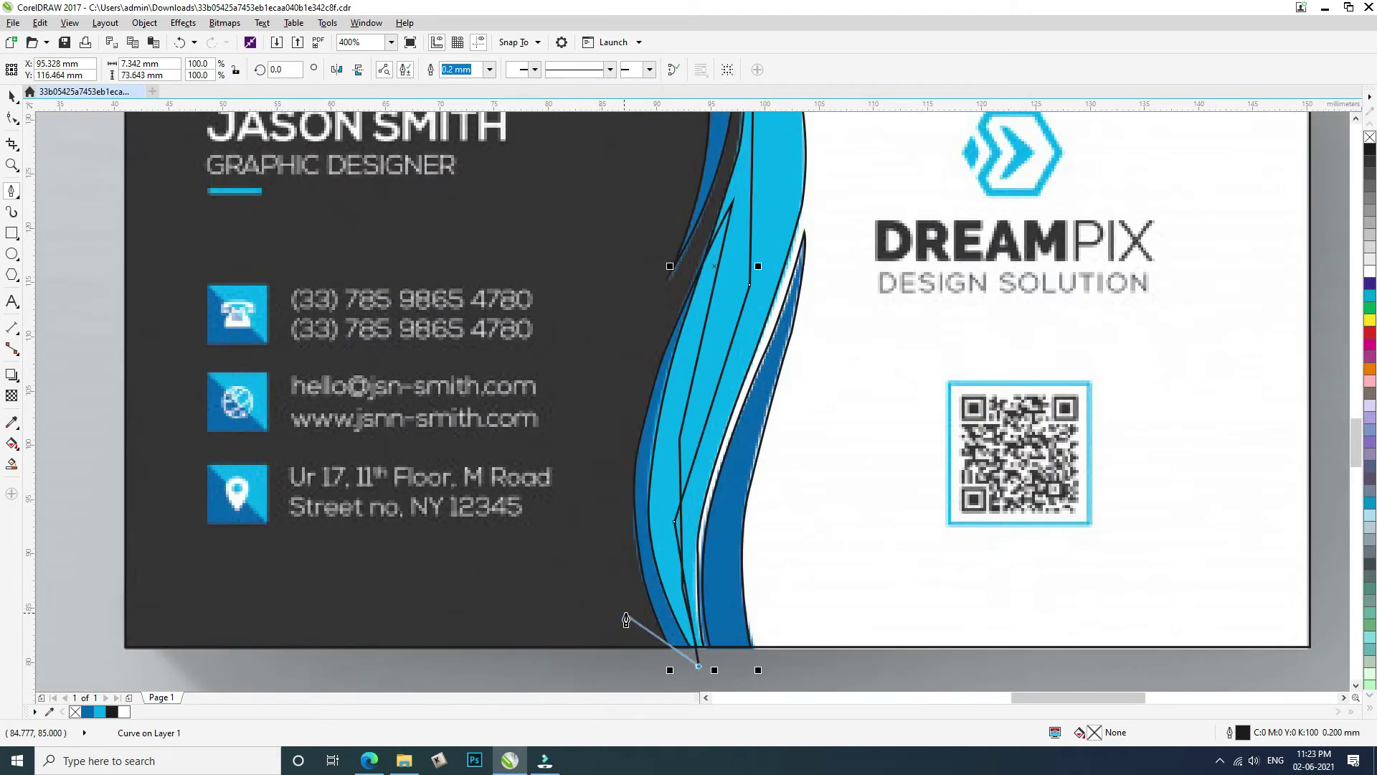
pyautogui.scroll(-1, 628, 614)
pyautogui.click(330, 650)
pyautogui.click(244, 351)
pyautogui.click(264, 223)
pyautogui.click(674, 240)
# Intersect the dark-half curve with the card rectangle and delete the overhanging original
pyautogui.press('space')
pyautogui.keyDown('shift'); pyautogui.click(746, 307); pyautogui.keyUp('shift')
pyautogui.click(452, 75)
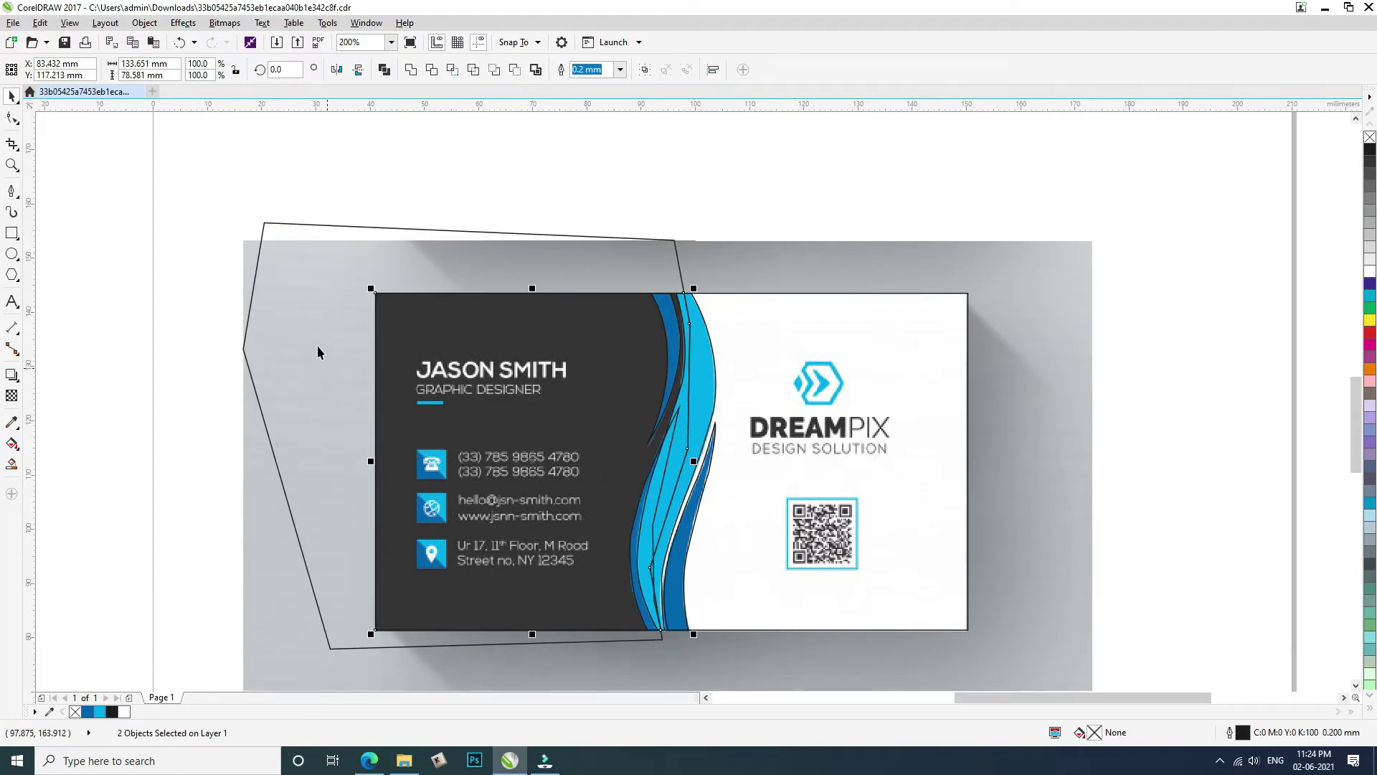
pyautogui.click(325, 364)
pyautogui.press('Delete')
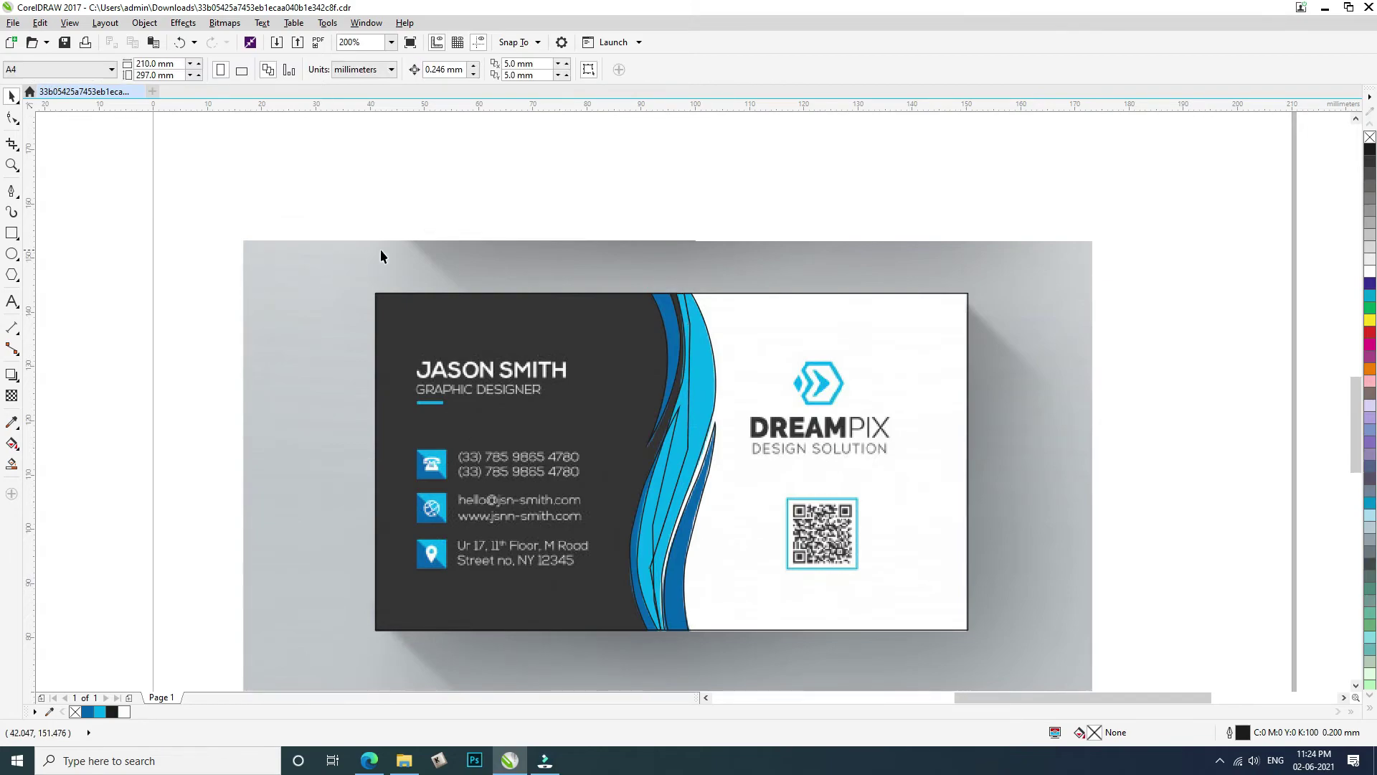
# Move the reference bitmap to the left, clear of the traced back-side curves
pyautogui.click(811, 286)
pyautogui.rightClick(811, 286)
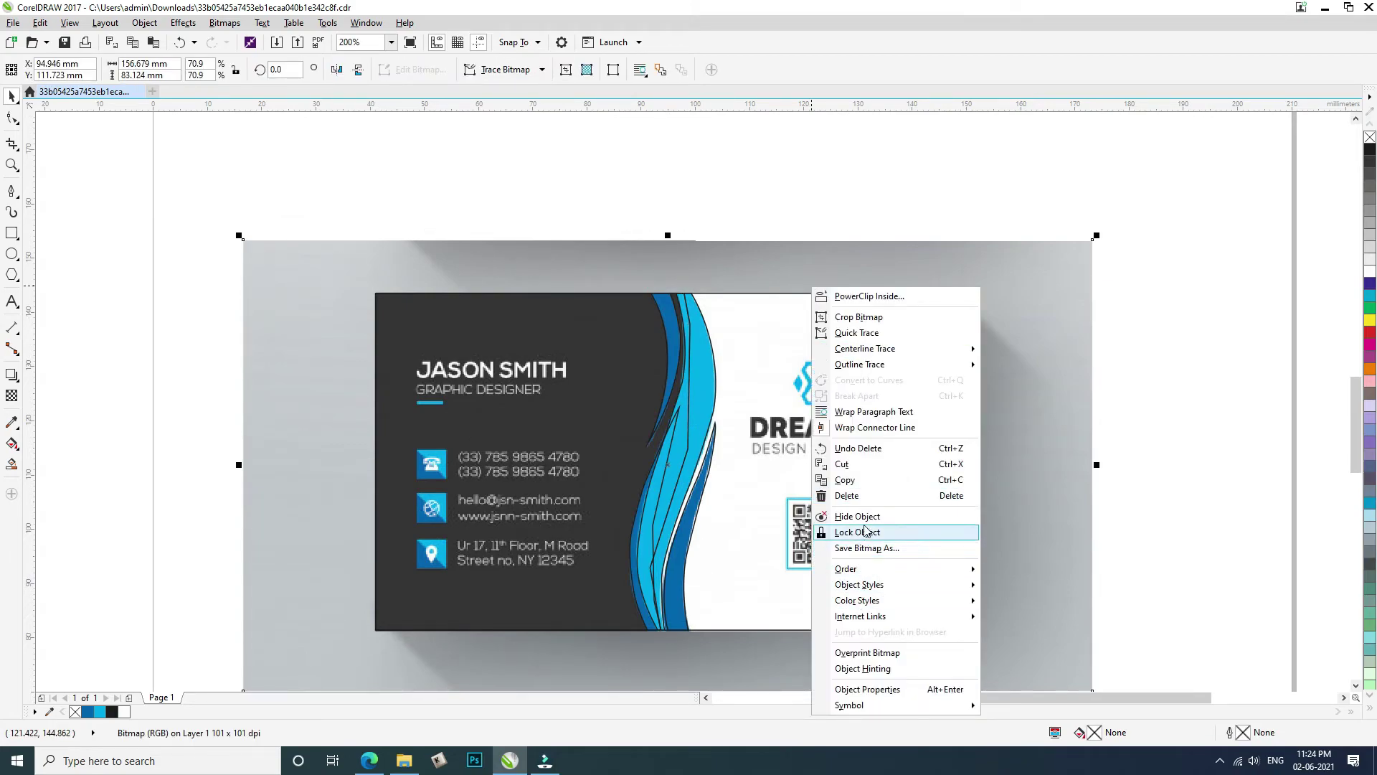
pyautogui.click(1189, 474)
pyautogui.scroll(-2, 1187, 468)
pyautogui.moveTo(1151, 463); pyautogui.dragTo(974, 466)
pyautogui.click(1041, 547)
pyautogui.moveTo(730, 393); pyautogui.dragTo(1171, 527)
# Fill the wide central wave with the light blue sampled from the reference bitmap
pyautogui.click(13, 425)
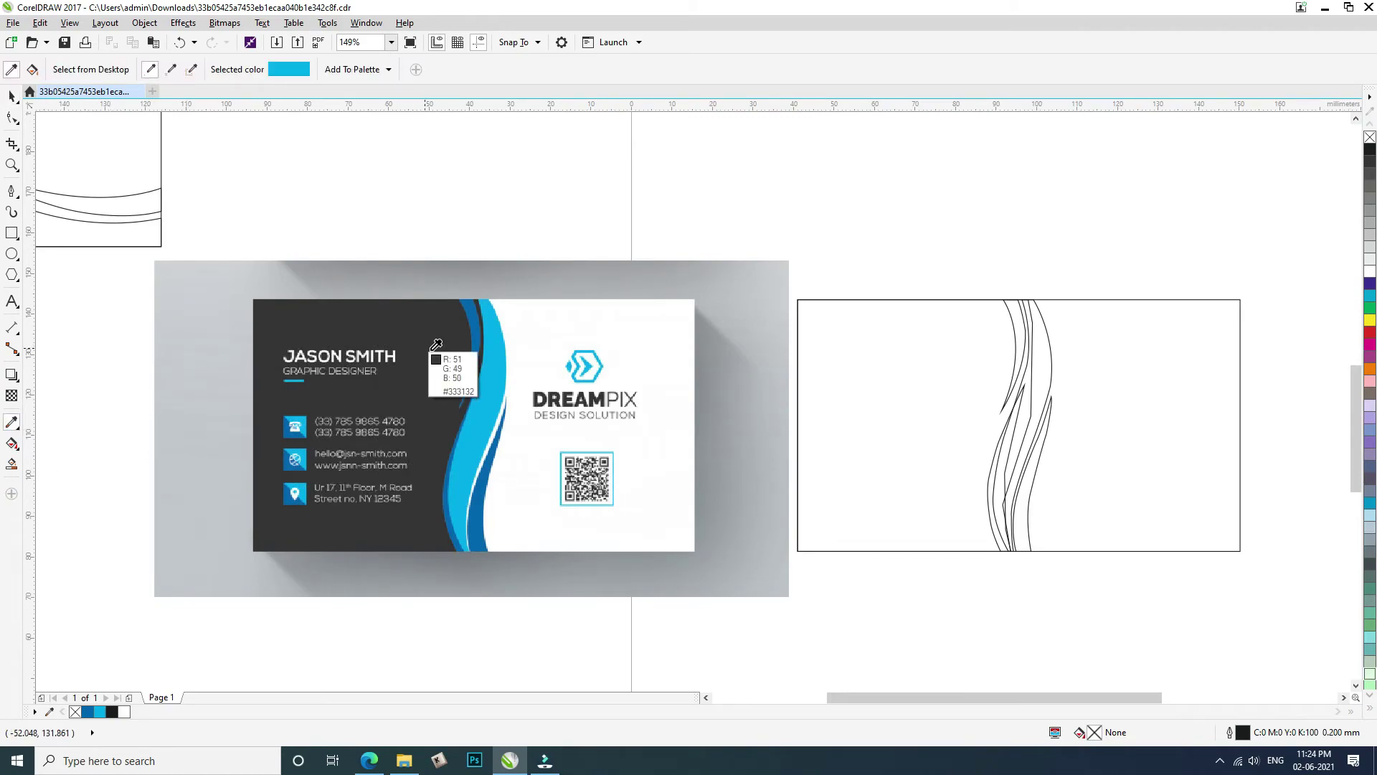
pyautogui.click(496, 364)
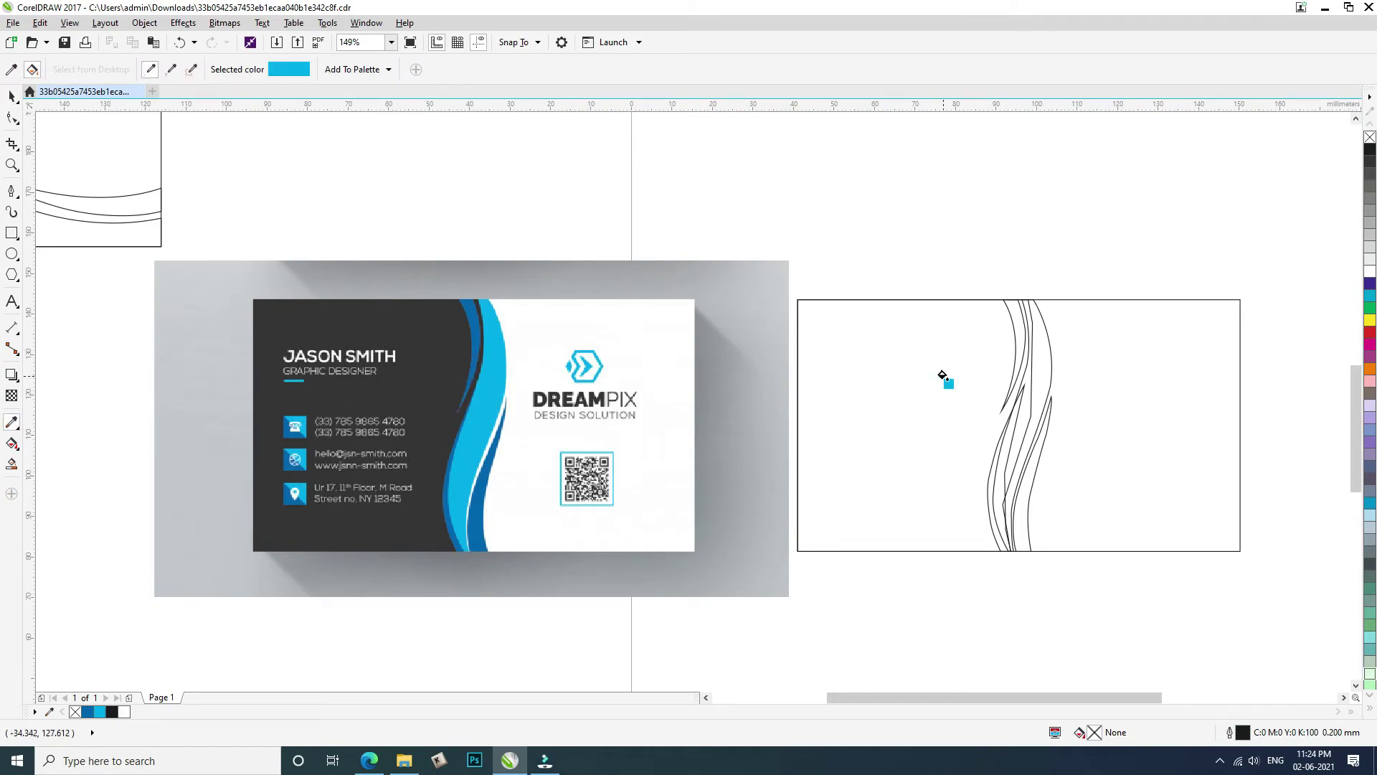
pyautogui.click(1035, 361)
# Fill the right wave and the upper sliver with the dark blues sampled from the matching waves in the reference bitmap
pyautogui.press('space')
pyautogui.press('space')
pyautogui.click(478, 496)
pyautogui.click(1028, 467)
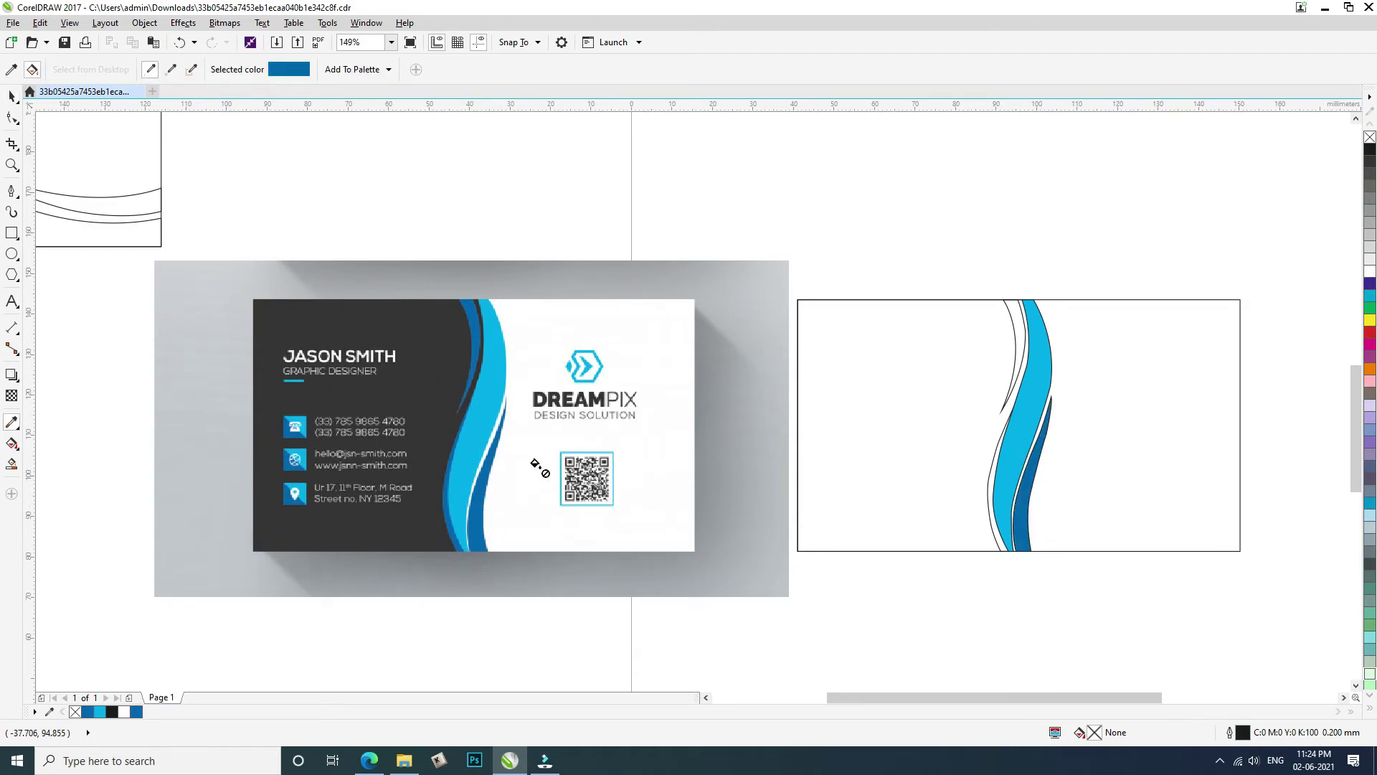
pyautogui.press('shift')
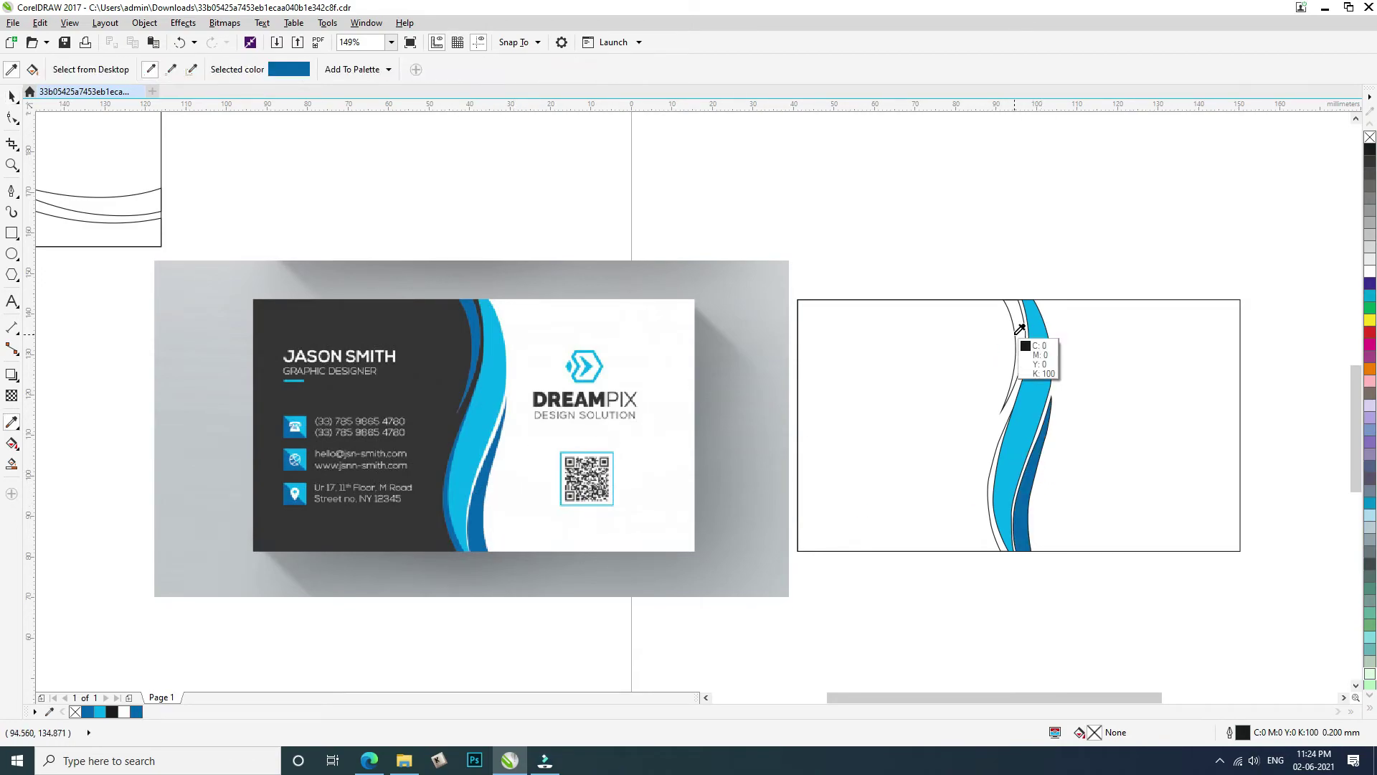
pyautogui.click(472, 318)
pyautogui.click(1014, 316)
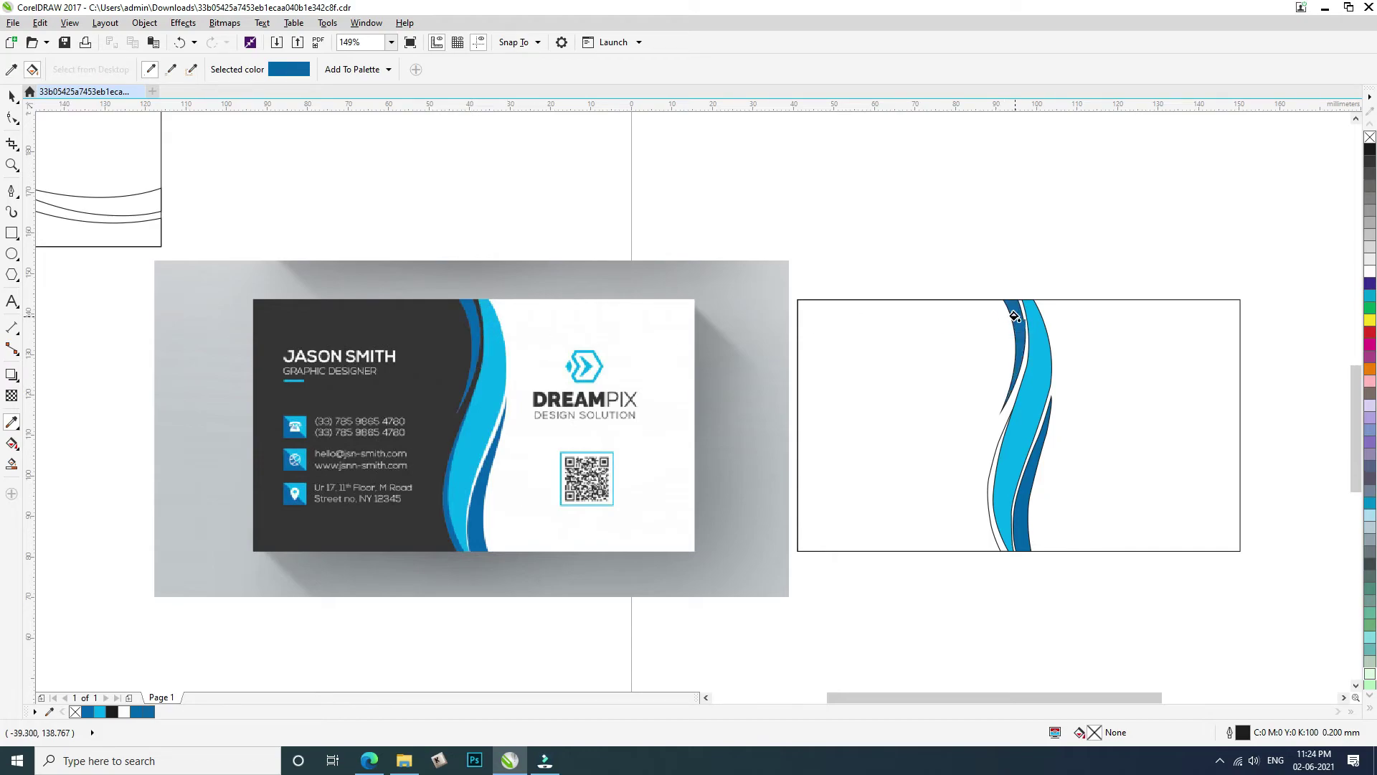
# Fill the card's left half with 100% black (C0 M0 Y0 K100), keeping it in its original position
pyautogui.press('space')
pyautogui.click(907, 341)
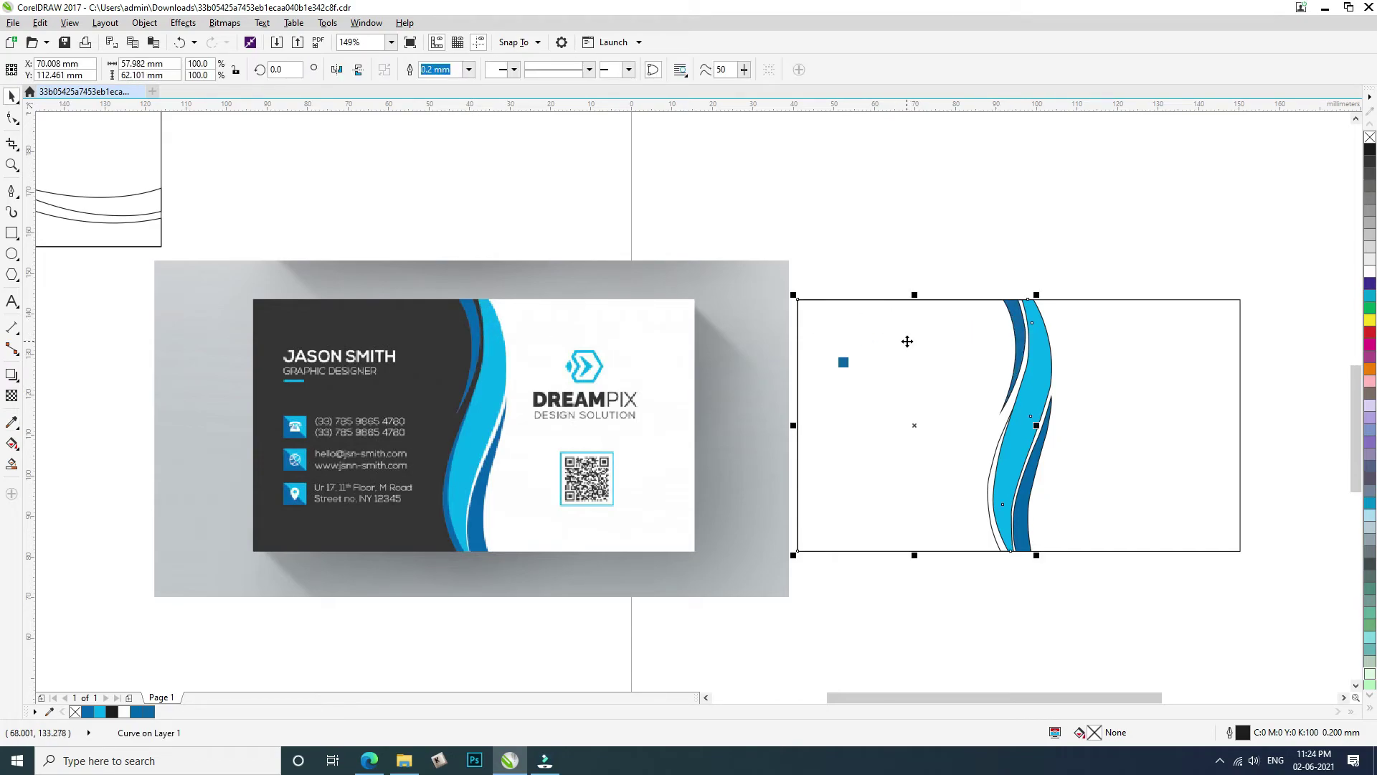
pyautogui.moveTo(907, 341); pyautogui.dragTo(868, 353)
pyautogui.hotkey('ctrl', 'z')
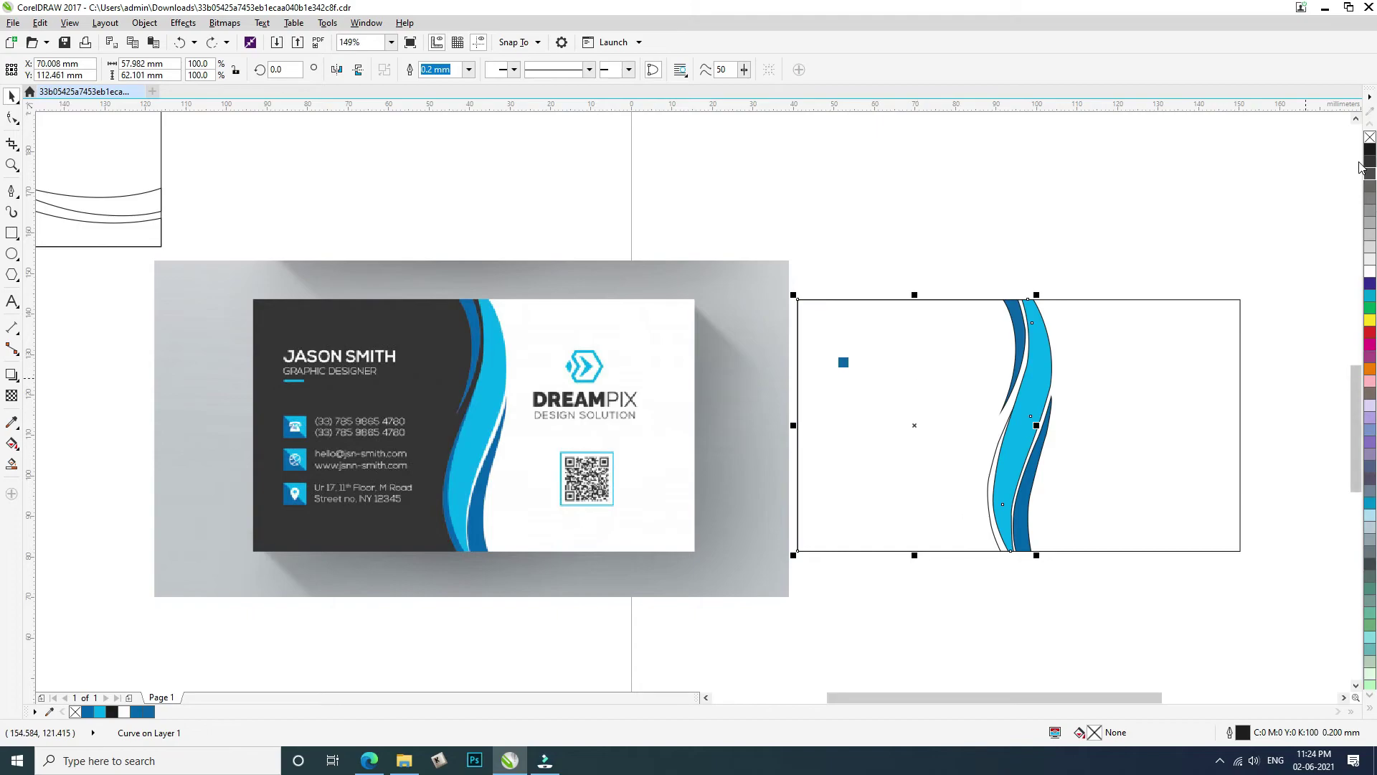
pyautogui.click(1370, 151)
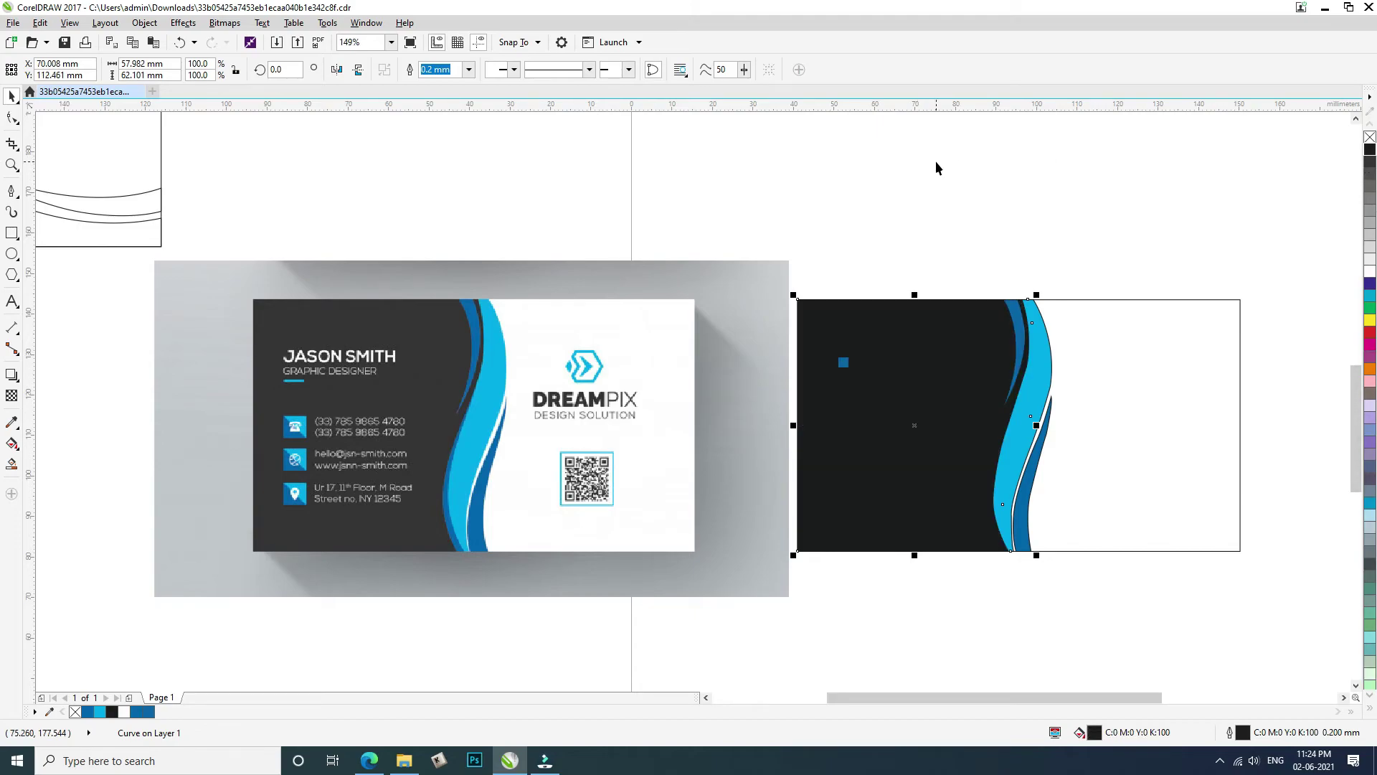
# Fill the lower left wave with dark blue sampled from the reference bitmap and bring the light blue wave to the front
pyautogui.click(921, 609)
pyautogui.moveTo(919, 608); pyautogui.dragTo(1039, 397)
pyautogui.moveTo(898, 588); pyautogui.dragTo(1048, 383)
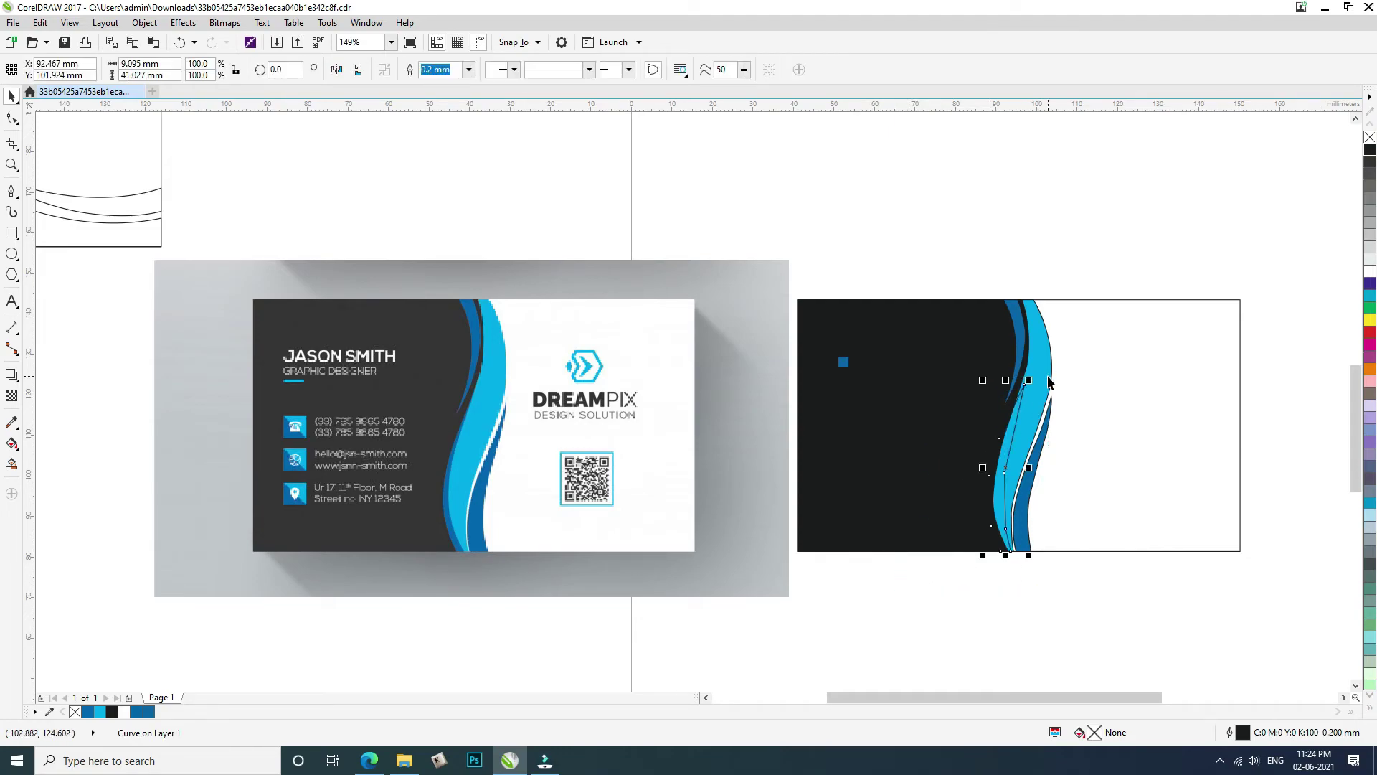
pyautogui.press('i')
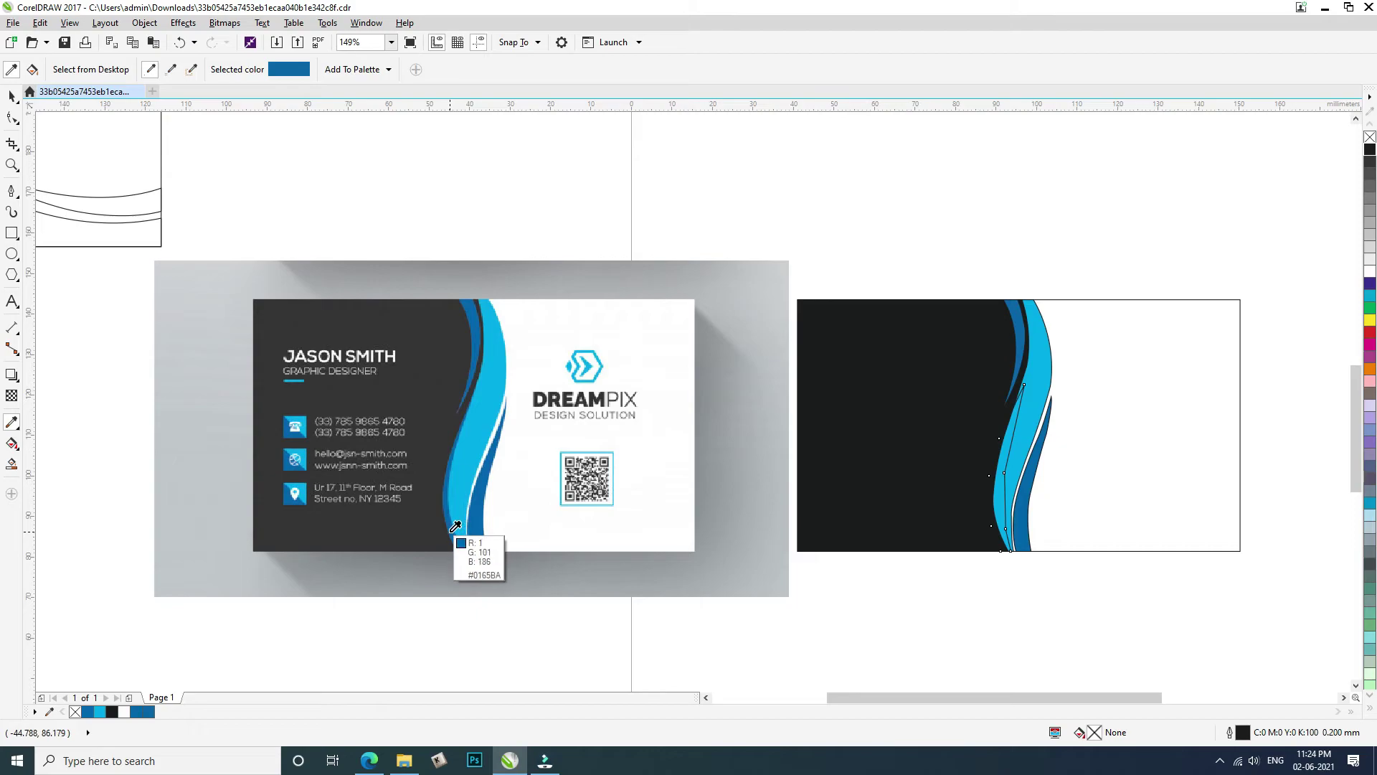
pyautogui.click(455, 525)
pyautogui.scroll(3, 1000, 501)
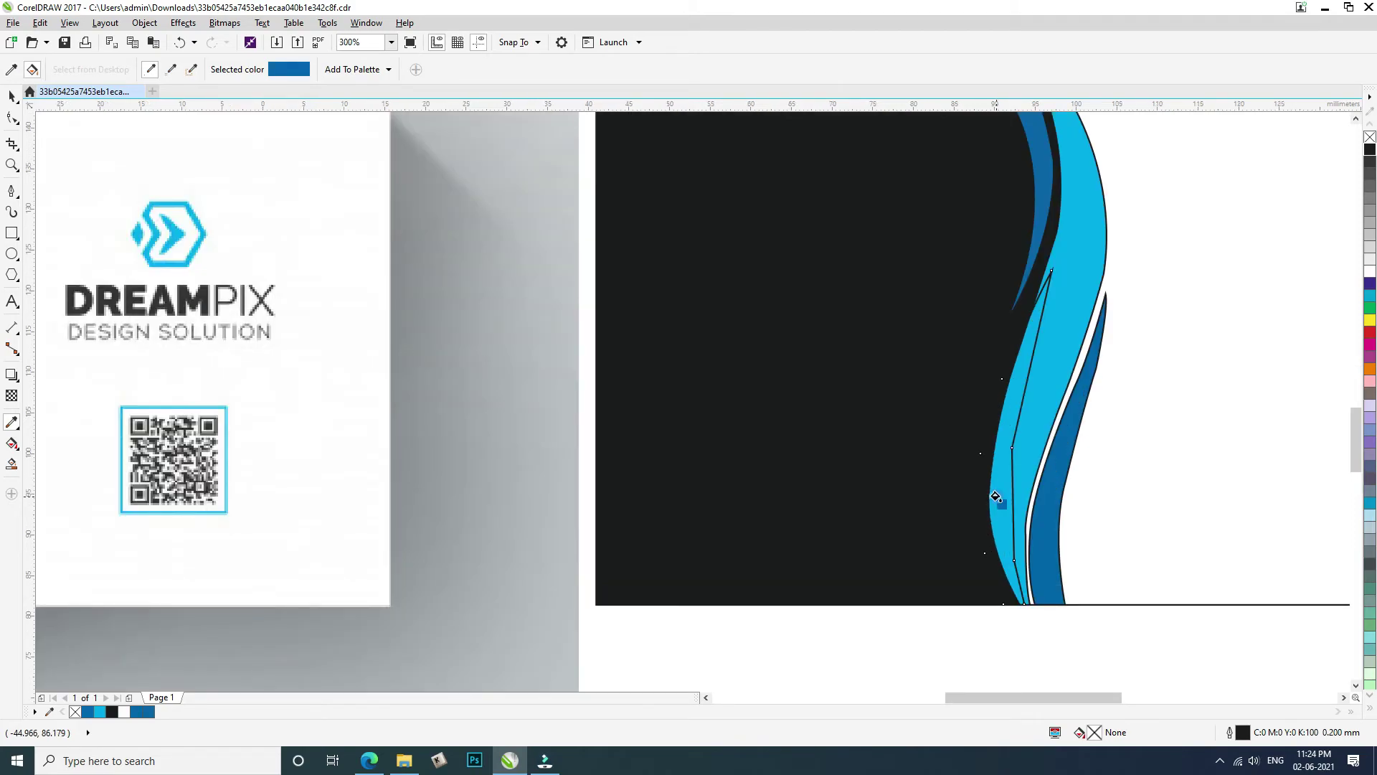
pyautogui.click(996, 497)
pyautogui.press('space')
pyautogui.scroll(-3, 997, 497)
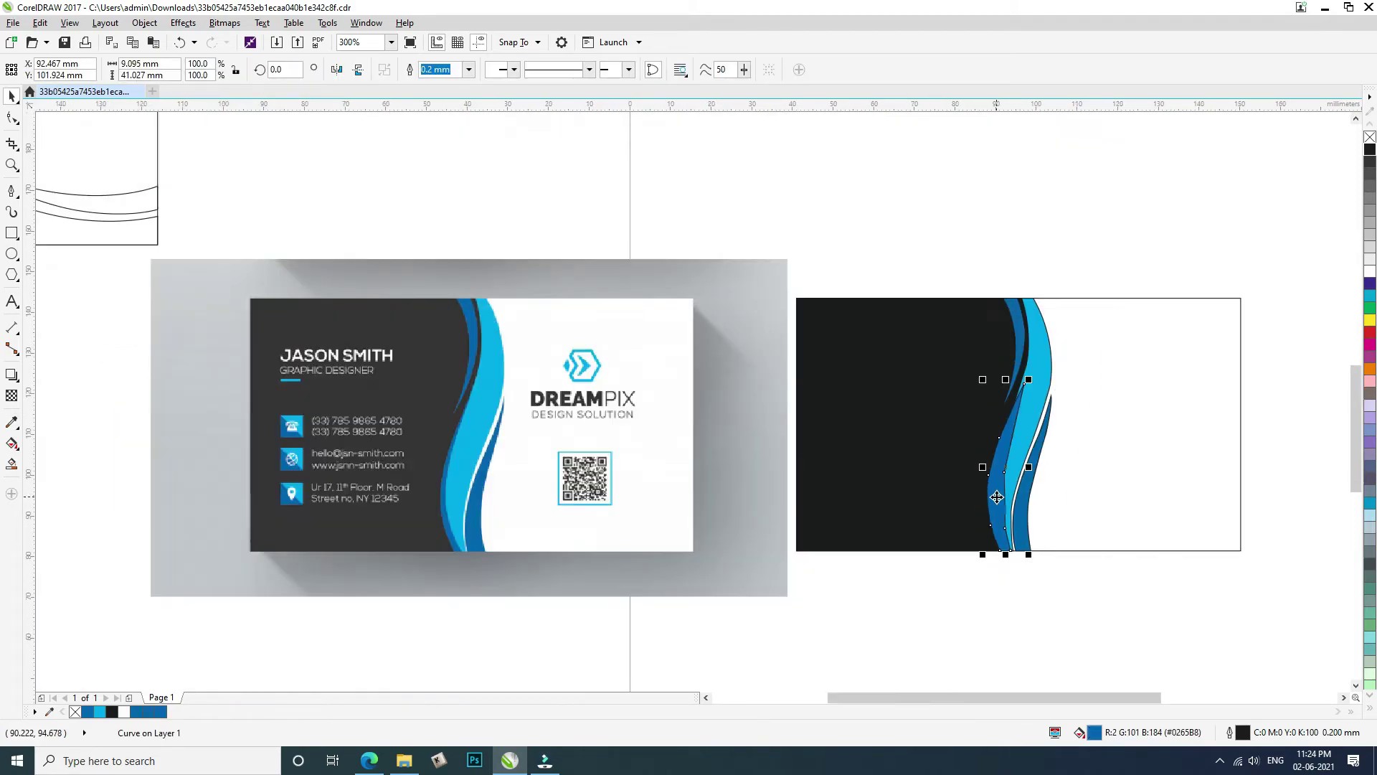
pyautogui.click(1043, 381)
pyautogui.hotkey('shift', 'pageup')
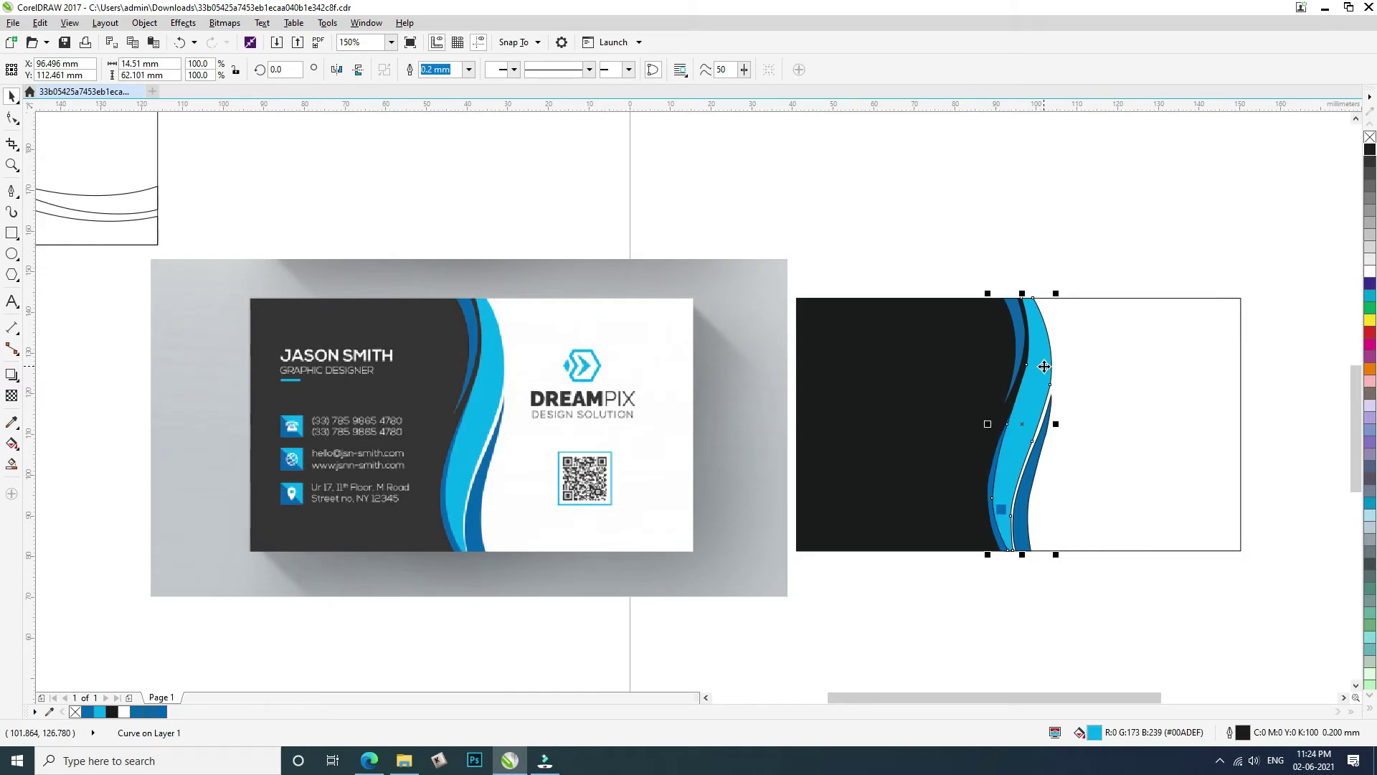
# Remove the outlines from all back-side objects and give the card rectangle a hairline black outline again
pyautogui.moveTo(1260, 263); pyautogui.dragTo(766, 577)
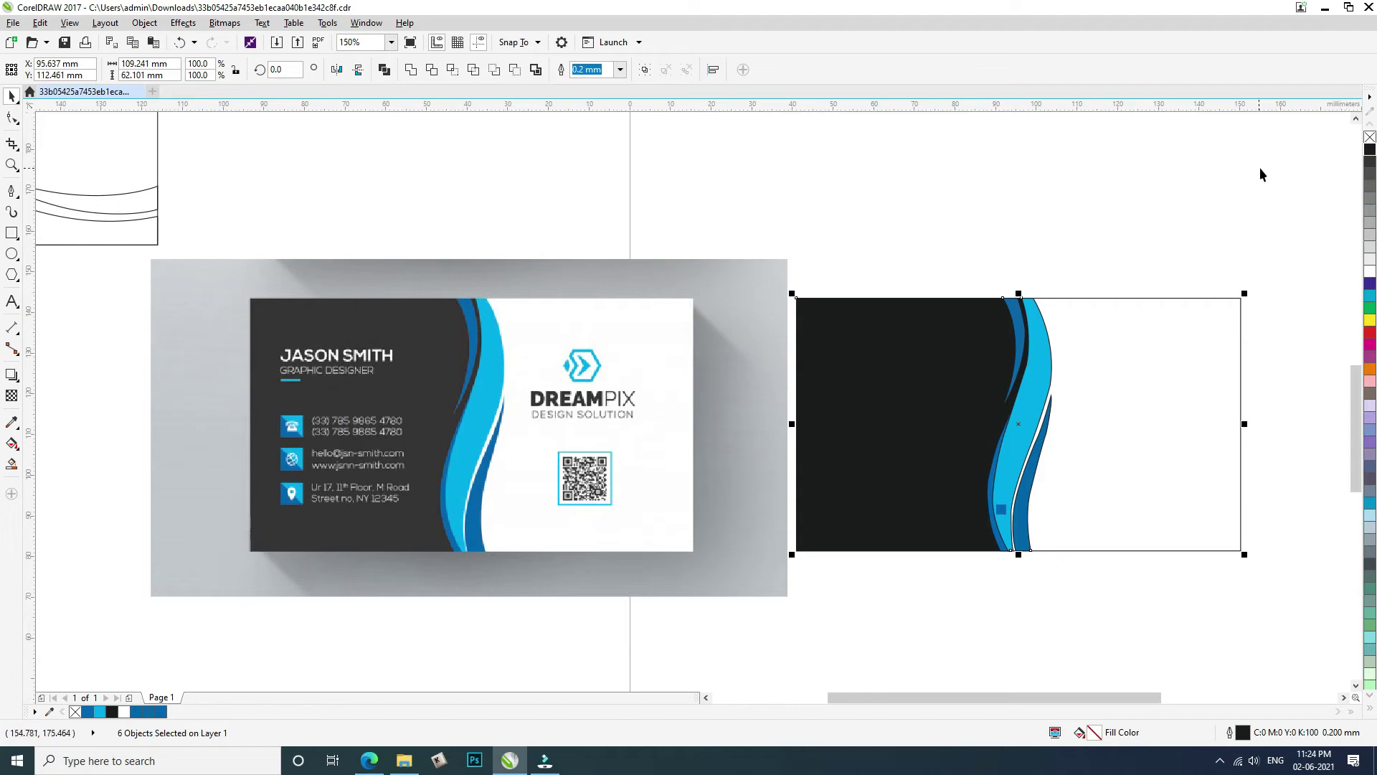
pyautogui.rightClick(1370, 136)
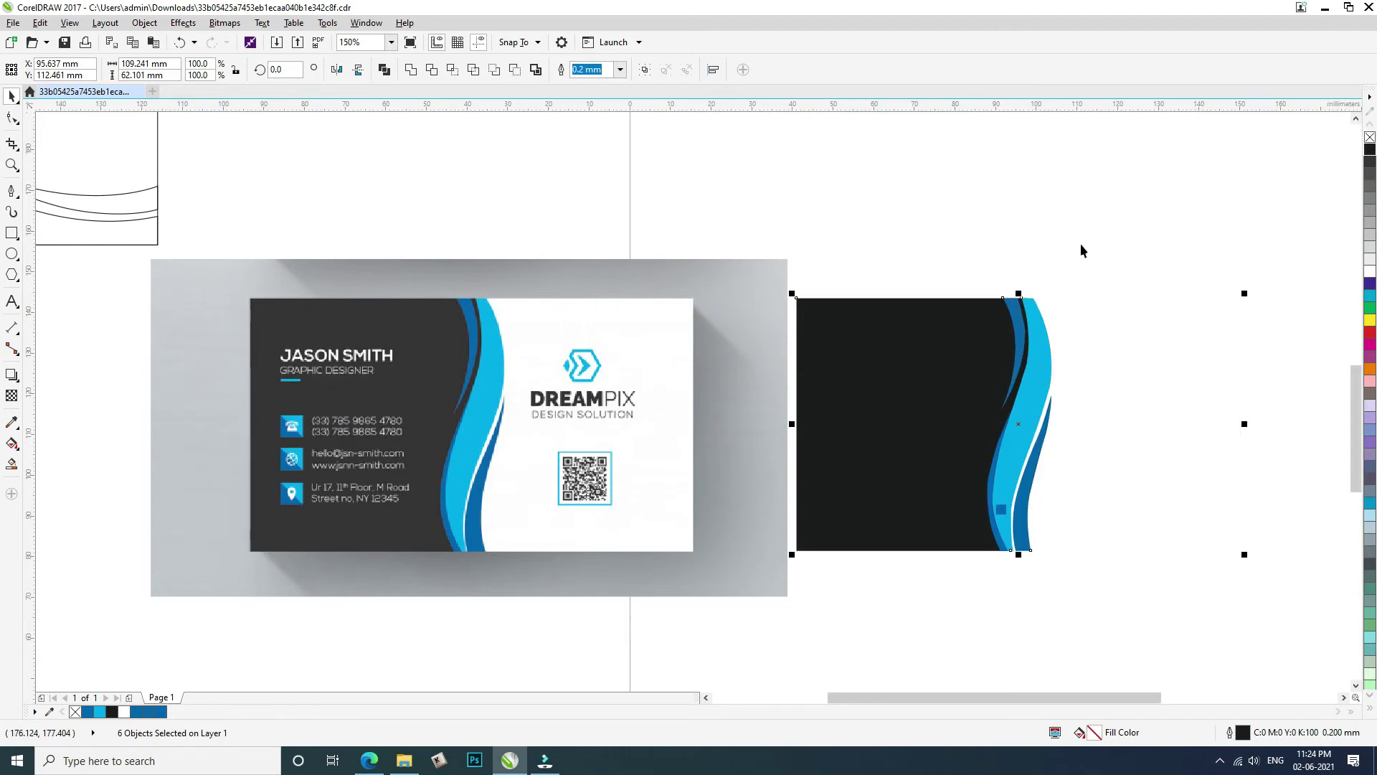
pyautogui.click(1091, 316)
pyautogui.click(1216, 229)
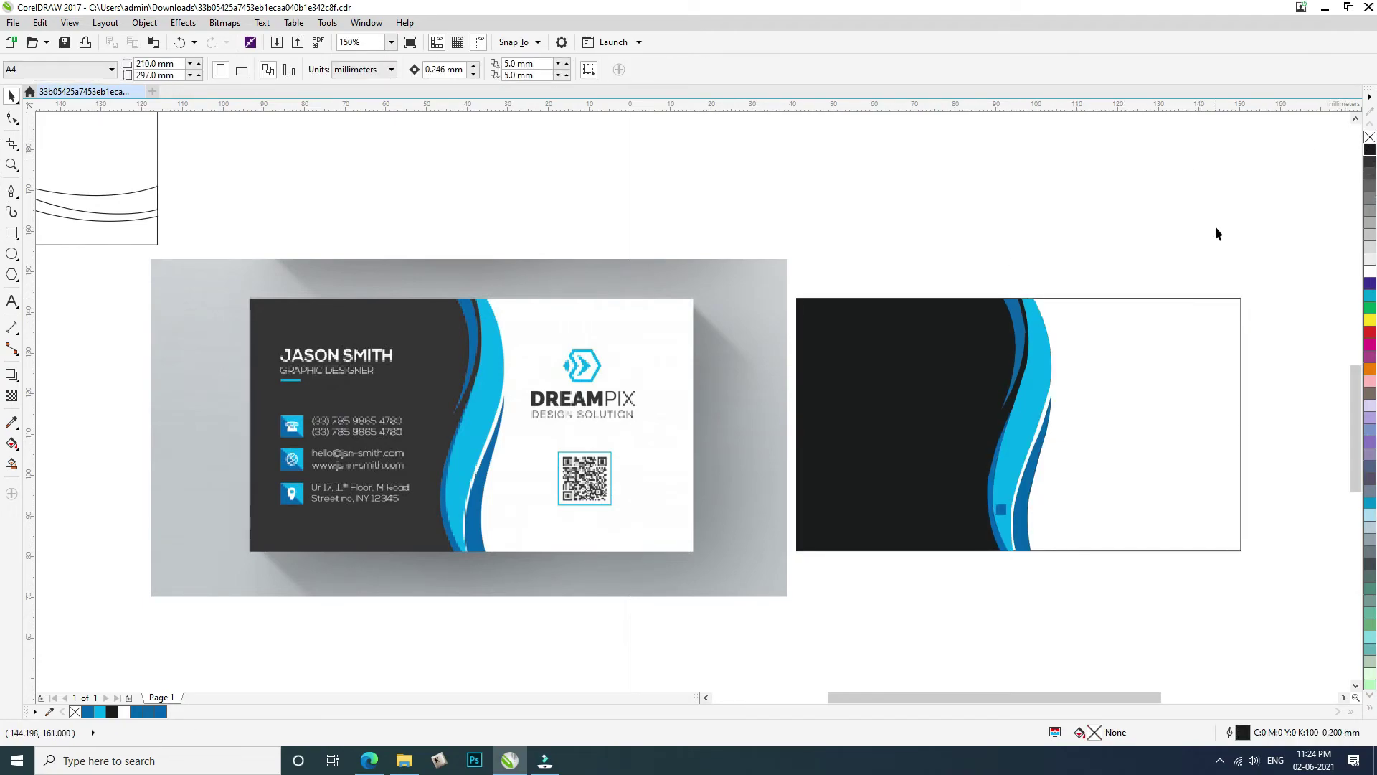
# Group all back-side objects and move the reference bitmap off the page
pyautogui.moveTo(1166, 405); pyautogui.dragTo(772, 600)
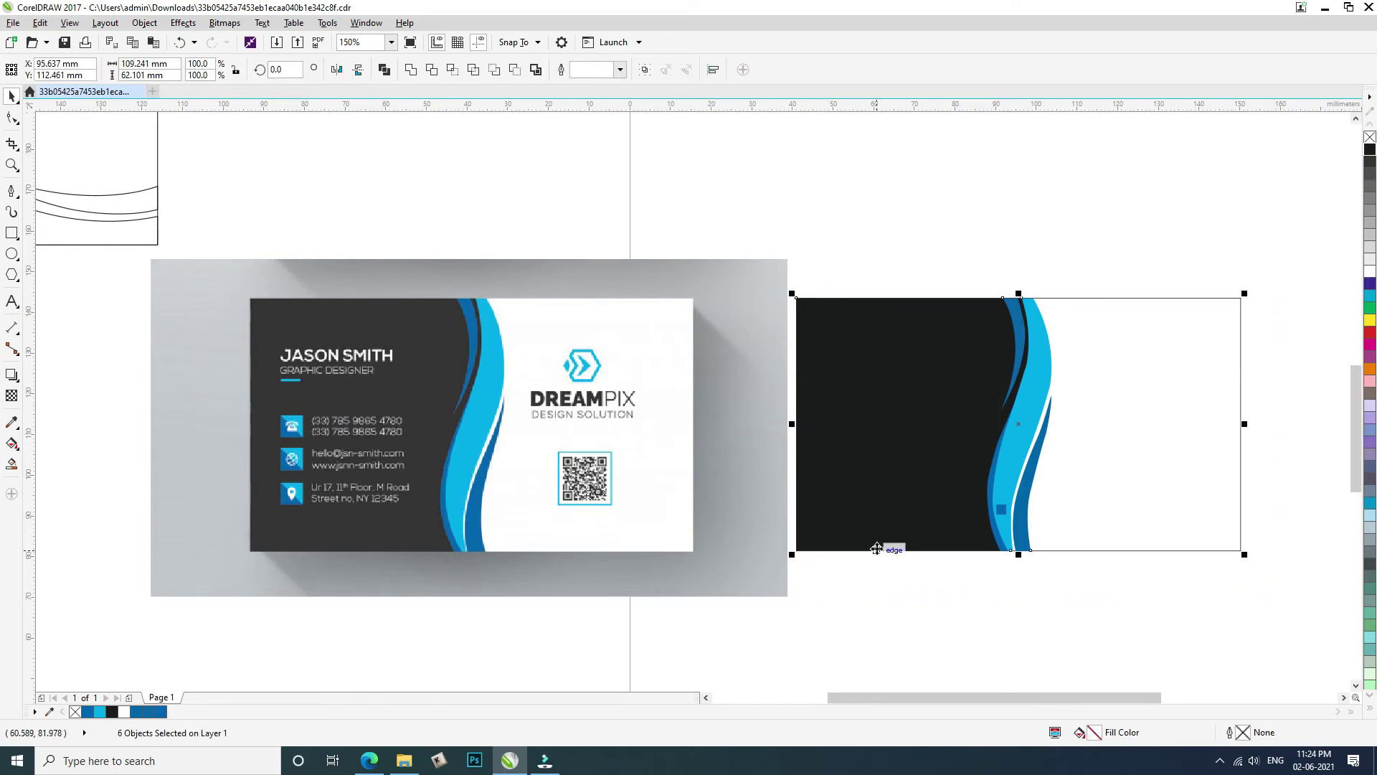
pyautogui.hotkey('ctrl', 'g')
pyautogui.moveTo(609, 477); pyautogui.dragTo(365, 558)
# Move the back-side group onto the page, just below the finished front card
pyautogui.moveTo(1007, 419); pyautogui.dragTo(910, 353)
pyautogui.scroll(-2, 917, 465)
pyautogui.moveTo(919, 404); pyautogui.dragTo(955, 382)
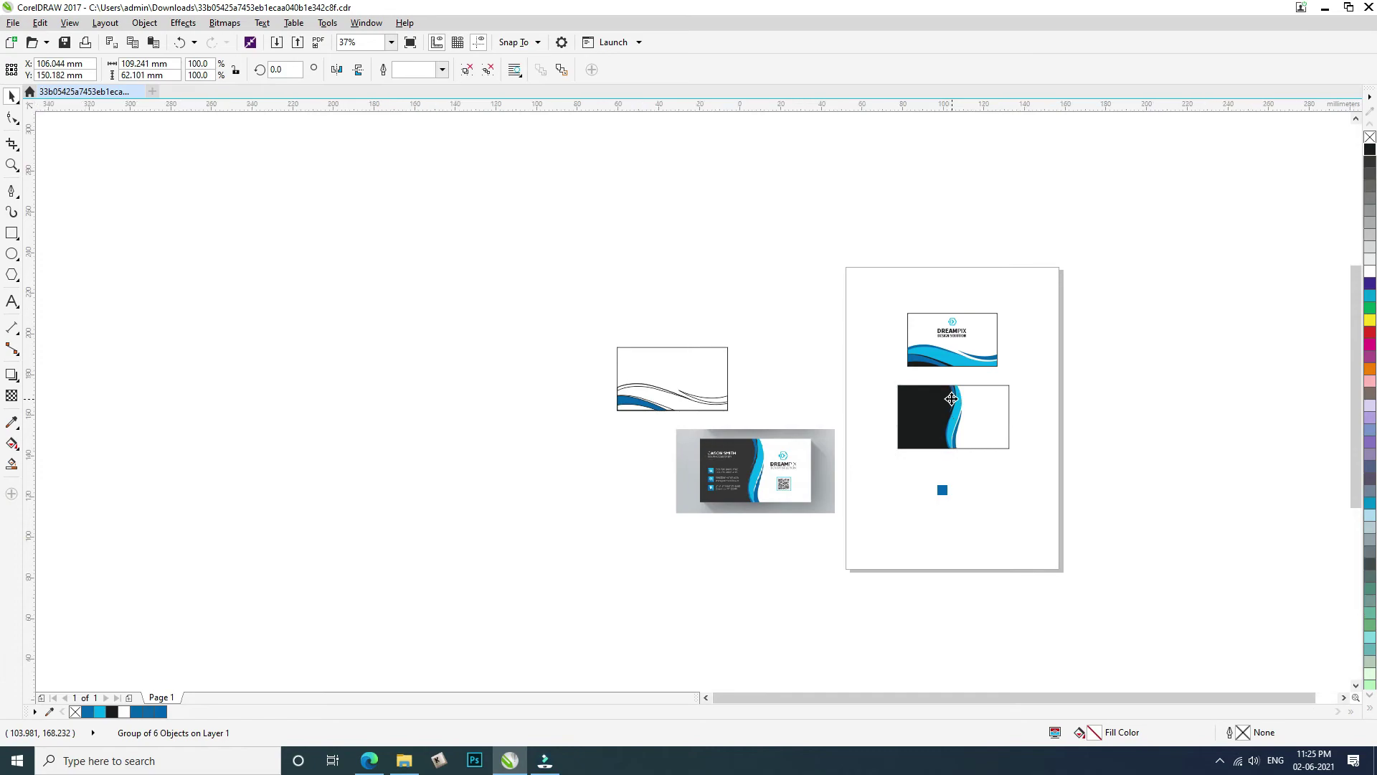
# Scale the back-side group proportionally to a height of 52 mm
pyautogui.scroll(2, 952, 397)
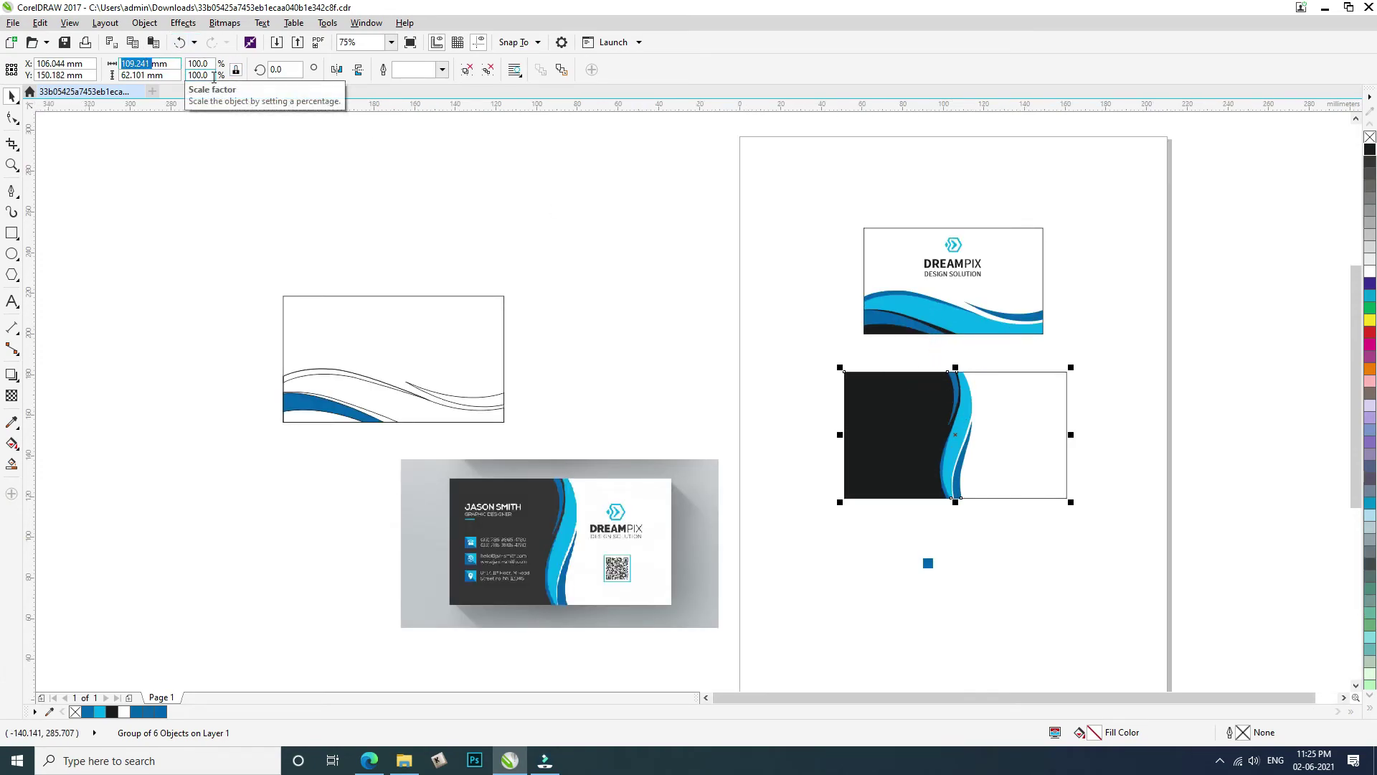
pyautogui.write('8')
pyautogui.press('Tab')
pyautogui.write('5')
pyautogui.press('Return')
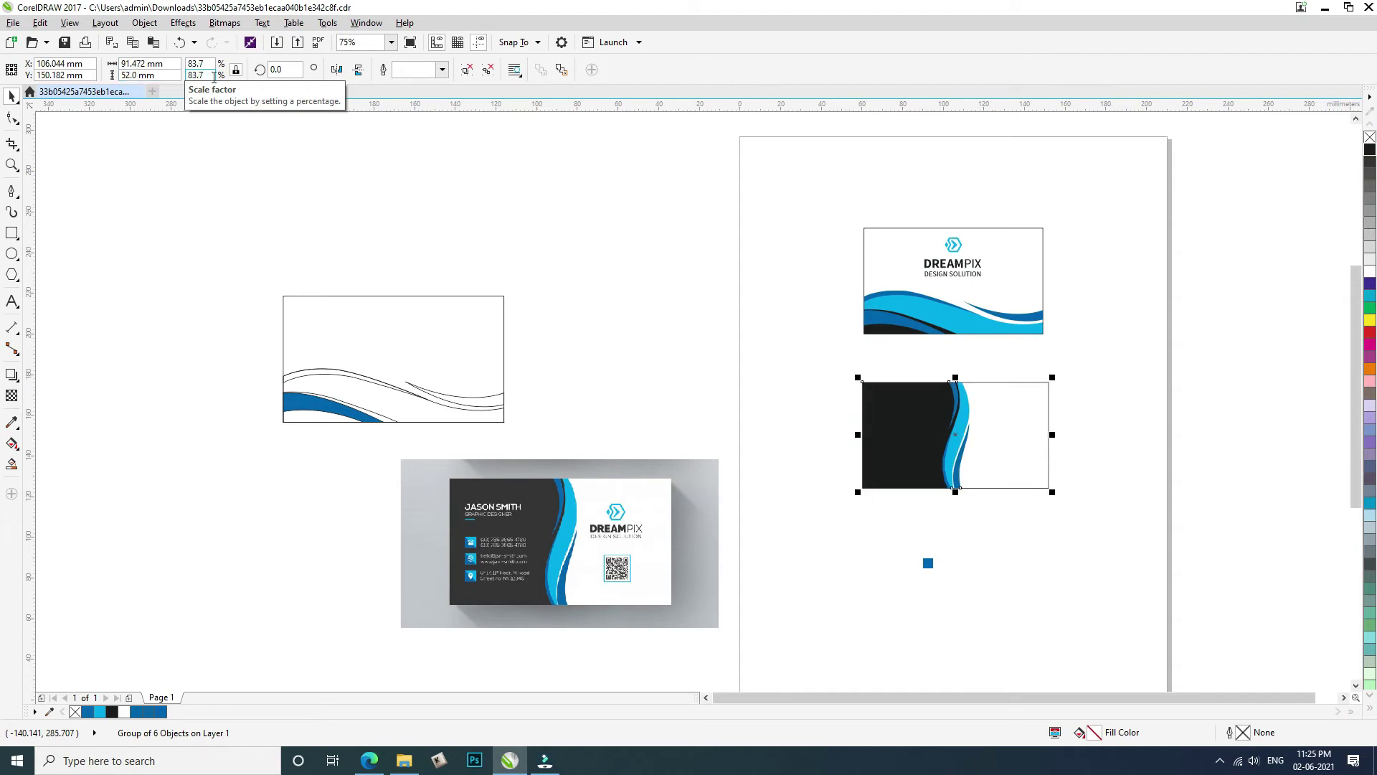
# Narrow the card rectangle inside the group from its right edge to about 88.8 mm wide
pyautogui.doubleClick(135, 63)
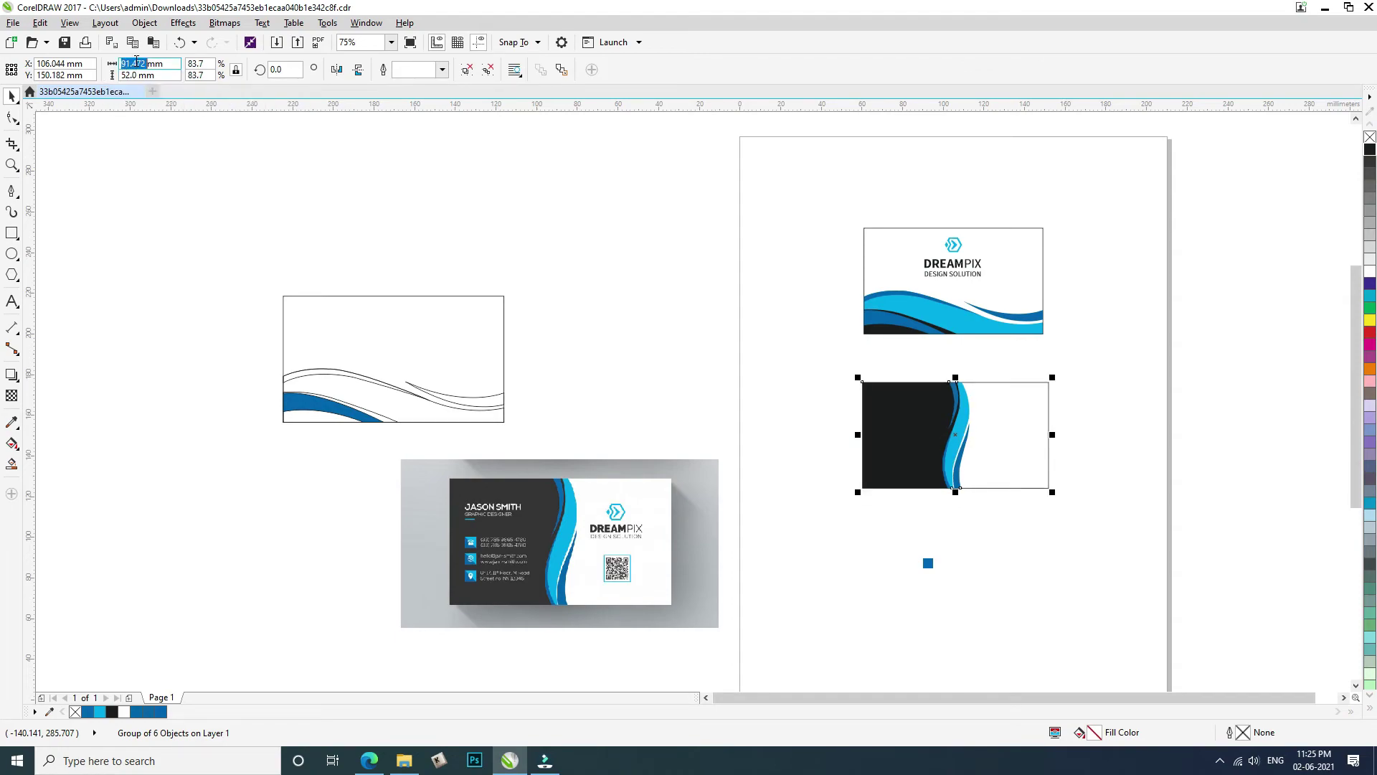
pyautogui.write('88')
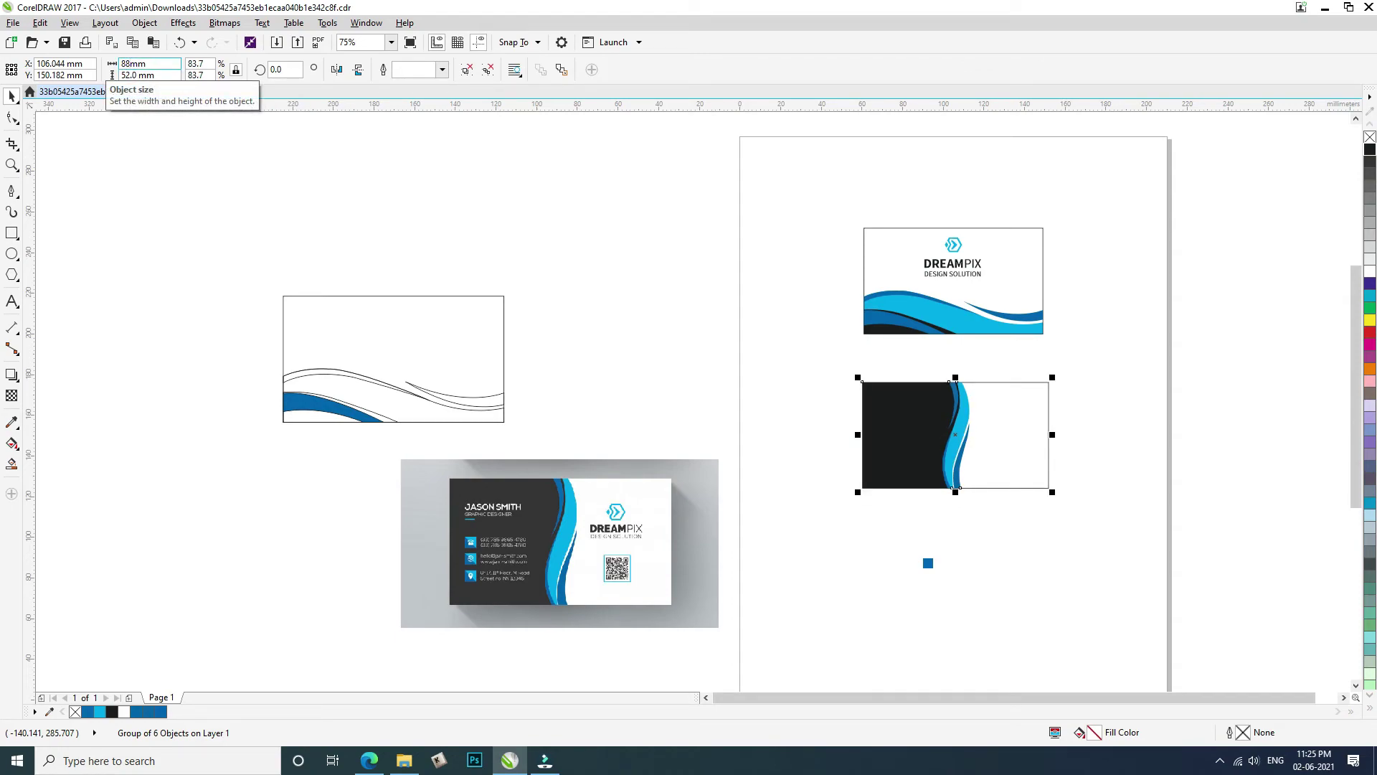
pyautogui.keyDown('ctrl'); pyautogui.click(1012, 439); pyautogui.keyUp('ctrl')
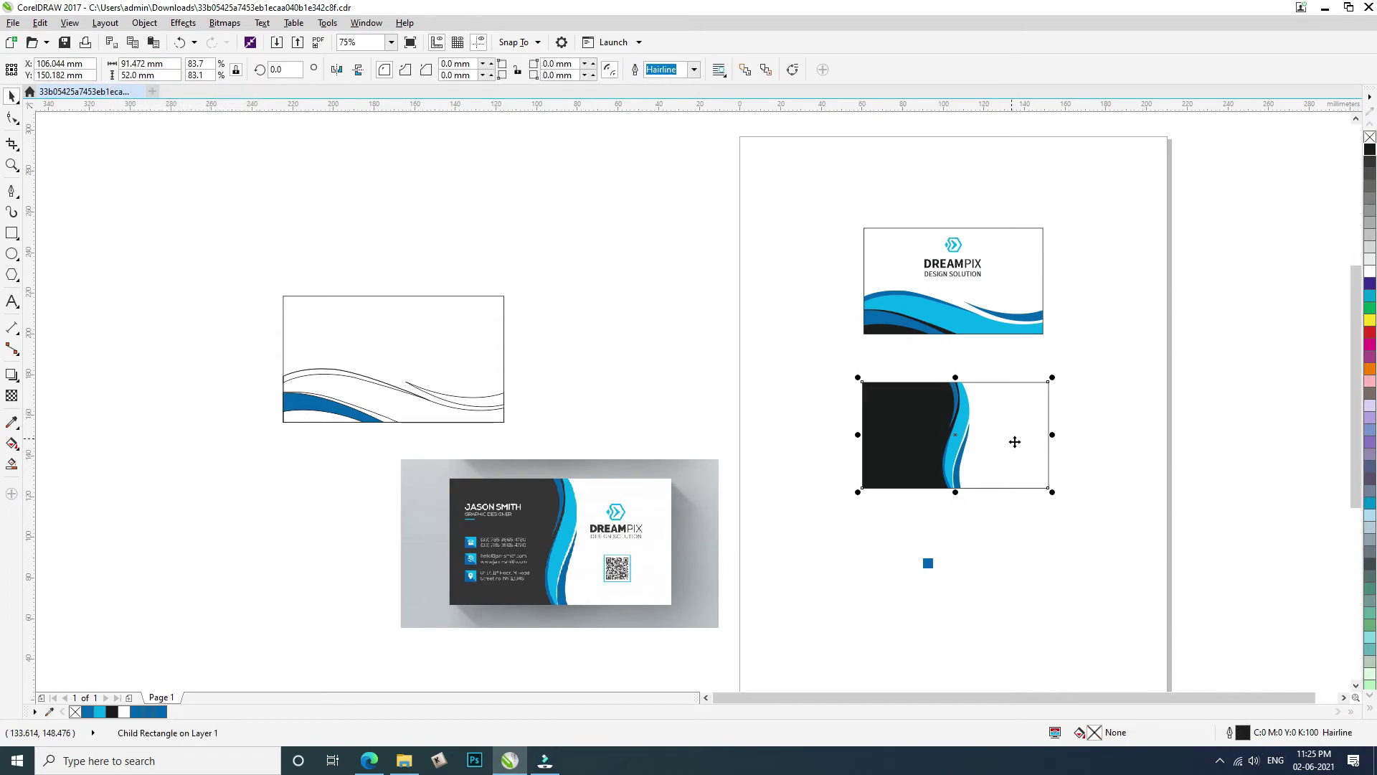
pyautogui.scroll(2, 1028, 440)
pyautogui.moveTo(1069, 428); pyautogui.dragTo(1062, 429)
pyautogui.click(973, 434)
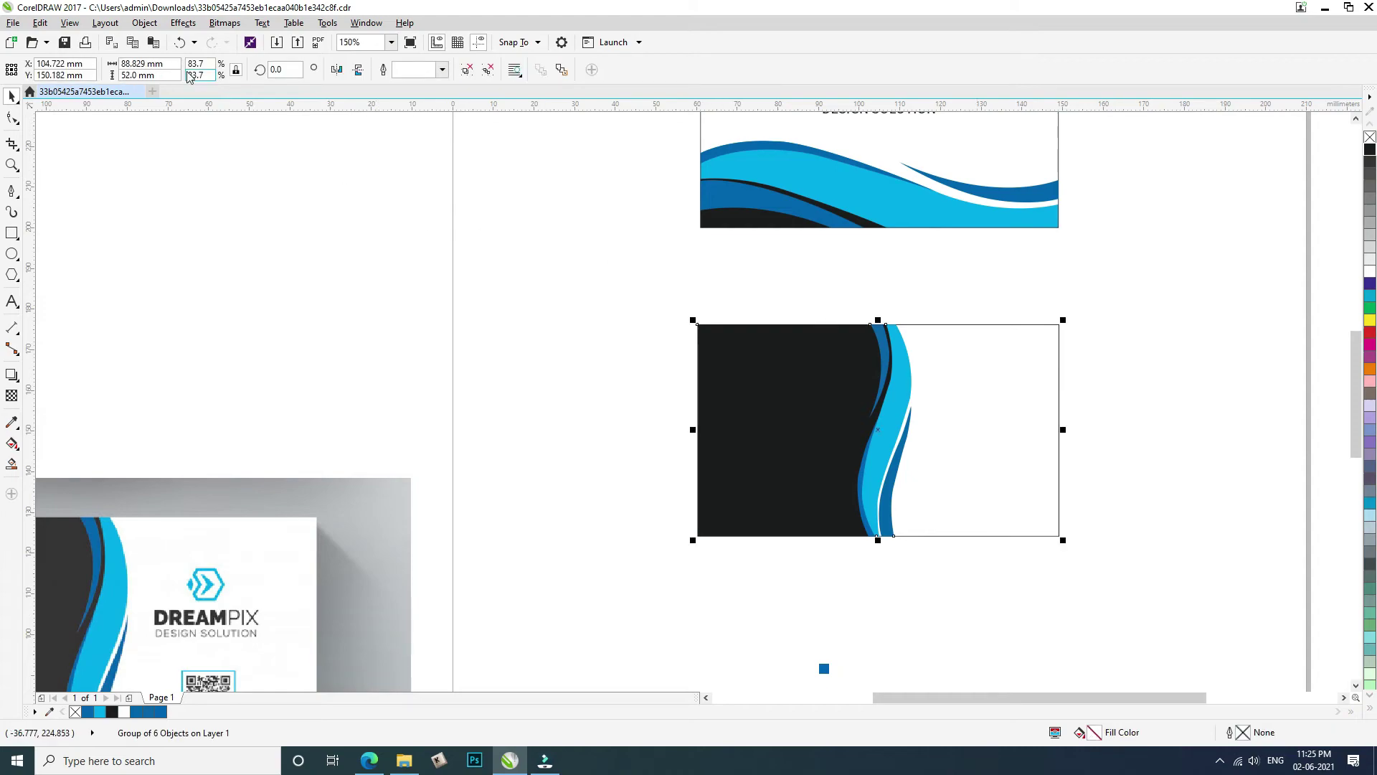
# Set the nudge distance to 0.829 mm, then convert the card rectangle to curves and nudge its right edge inward once
pyautogui.click(479, 235)
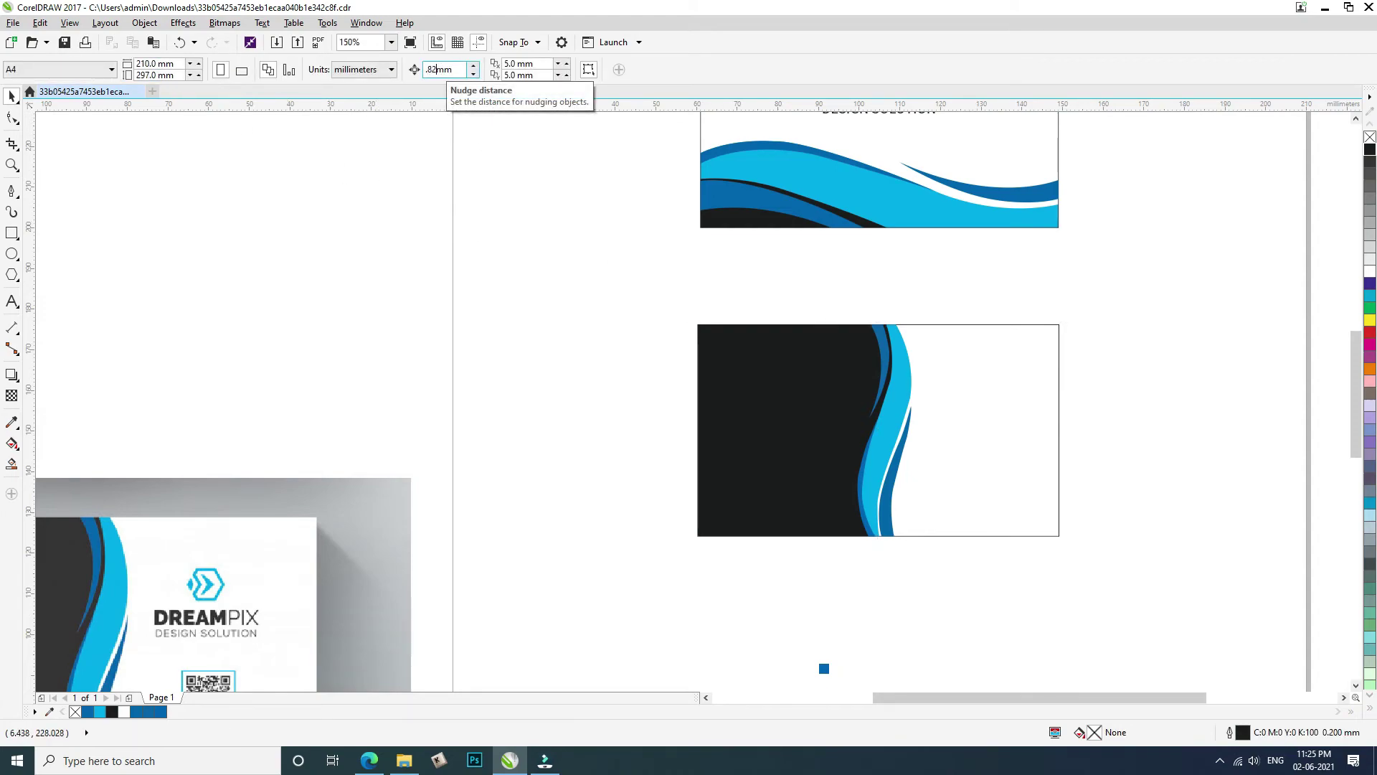
pyautogui.keyDown('ctrl'); pyautogui.click(962, 409); pyautogui.keyUp('ctrl')
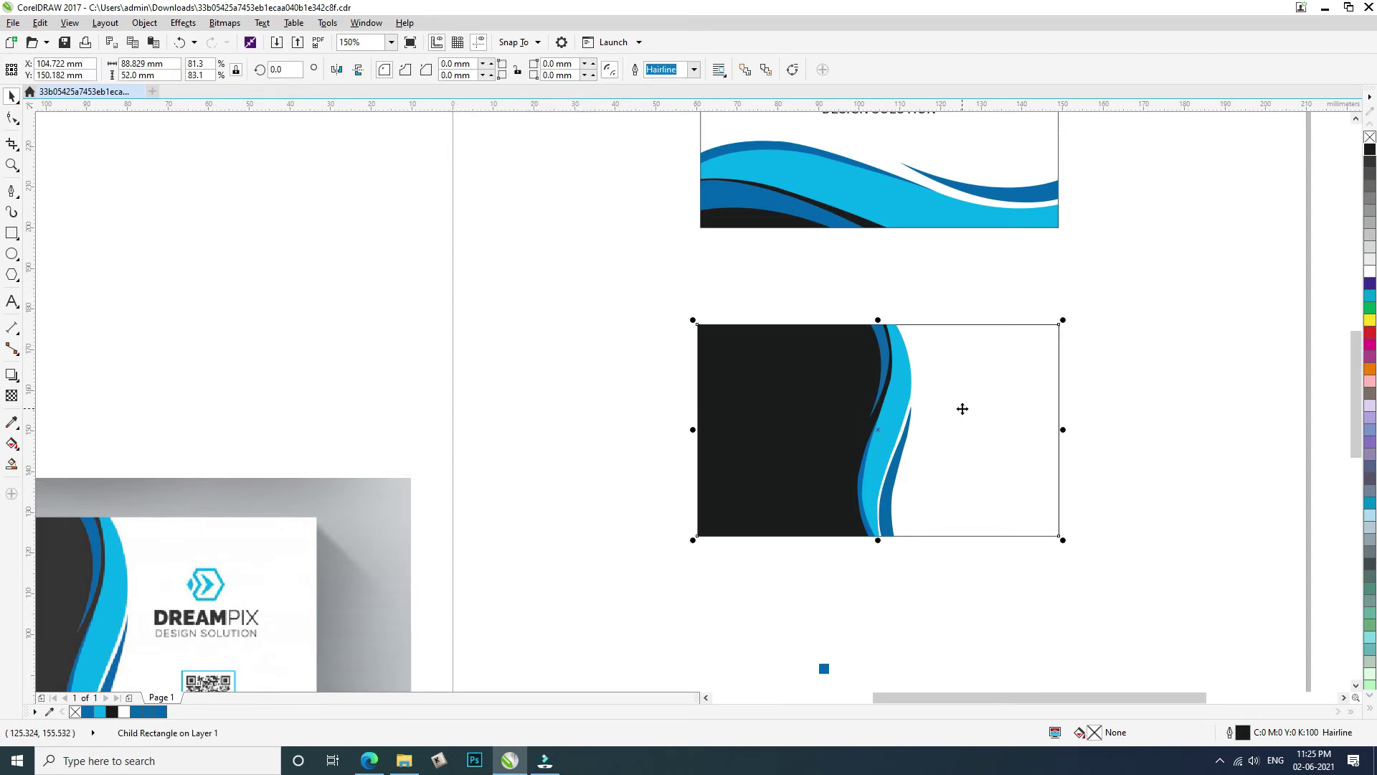
pyautogui.click(11, 117)
pyautogui.hotkey('ctrl', 'q')
pyautogui.moveTo(1044, 301); pyautogui.dragTo(1092, 553)
pyautogui.press('Left')
pyautogui.press('space')
pyautogui.click(1096, 556)
# Align the back-side group with the front card on their vertical centre line
pyautogui.click(867, 445)
pyautogui.keyDown('shift'); pyautogui.click(787, 184); pyautogui.keyUp('shift')
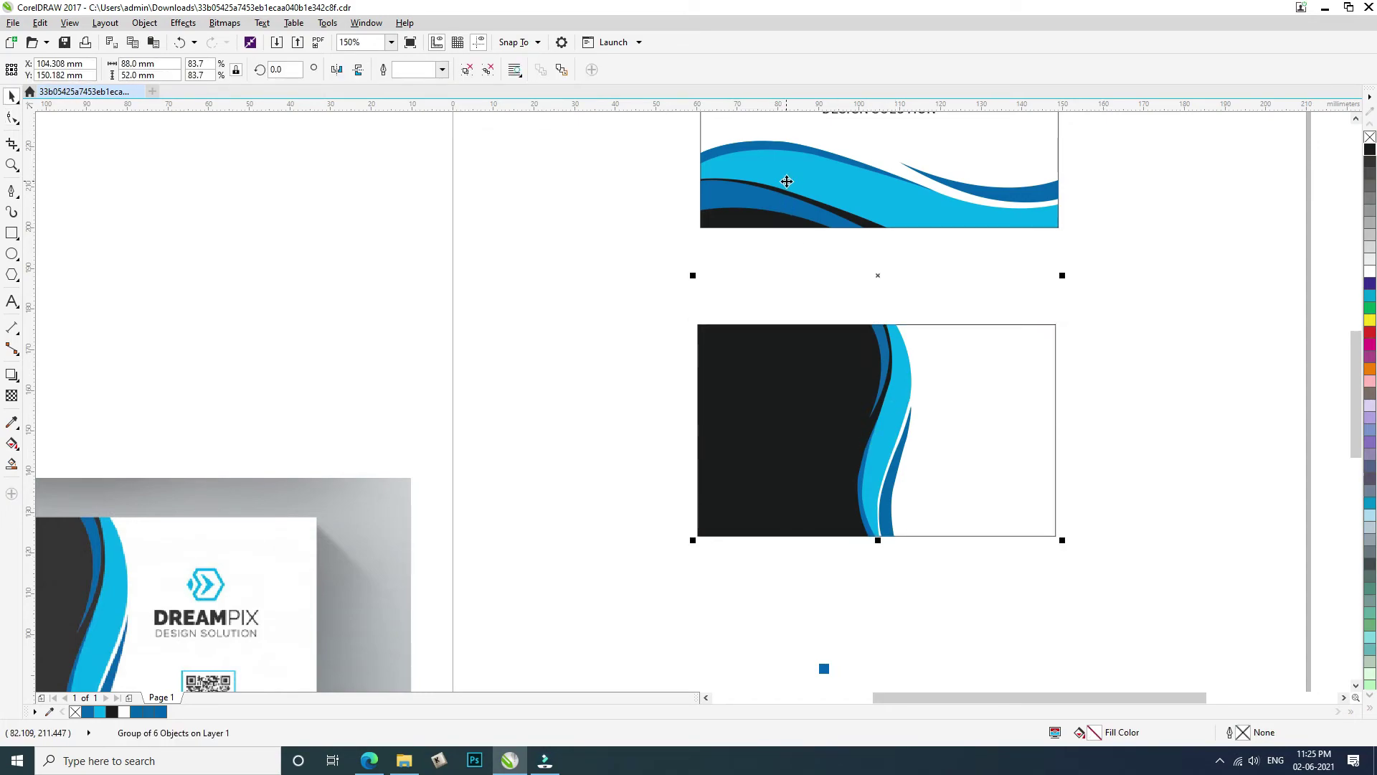
pyautogui.press('c')
pyautogui.click(637, 307)
pyautogui.click(637, 312)
pyautogui.scroll(-1, 889, 382)
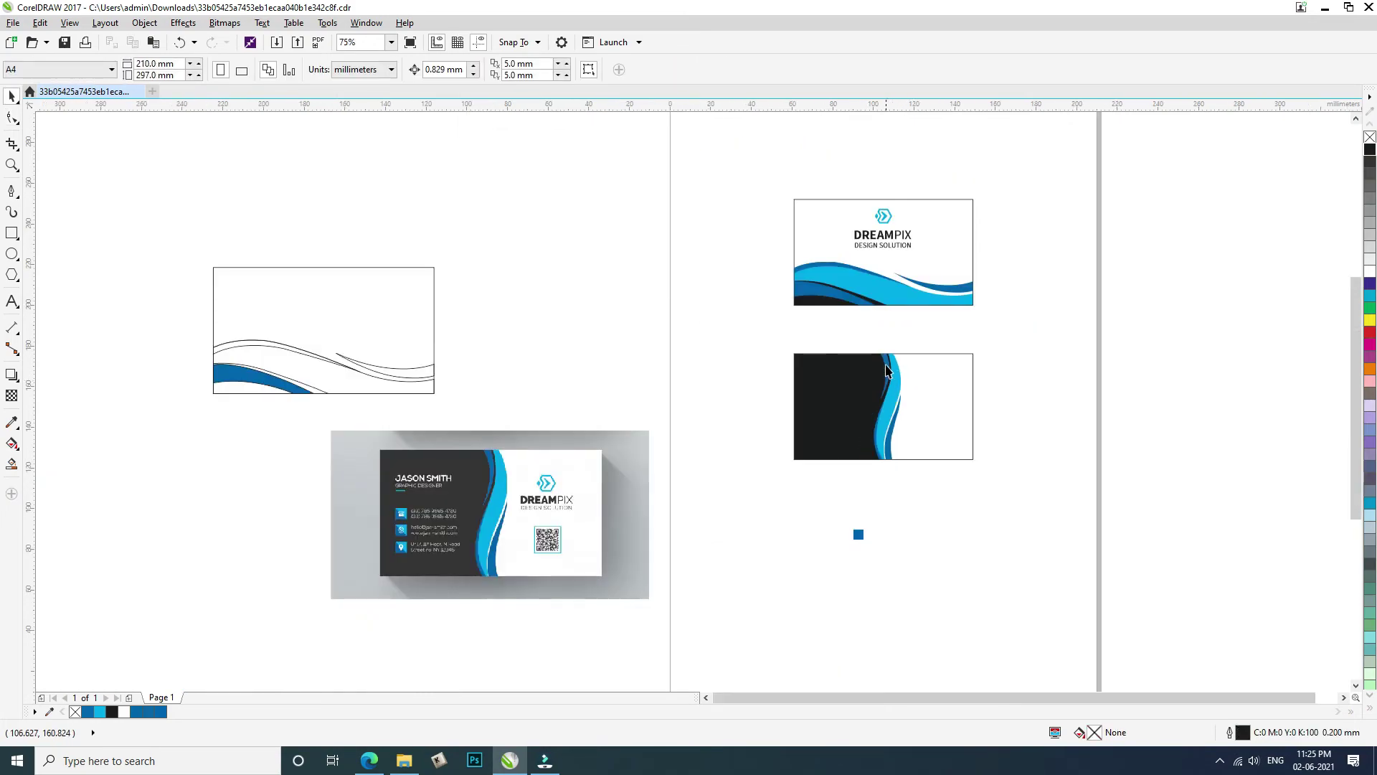
# Copy the front card group and place the copy's logo and company text on the back card's white area
pyautogui.click(874, 236)
pyautogui.moveTo(875, 237); pyautogui.dragTo(975, 637)
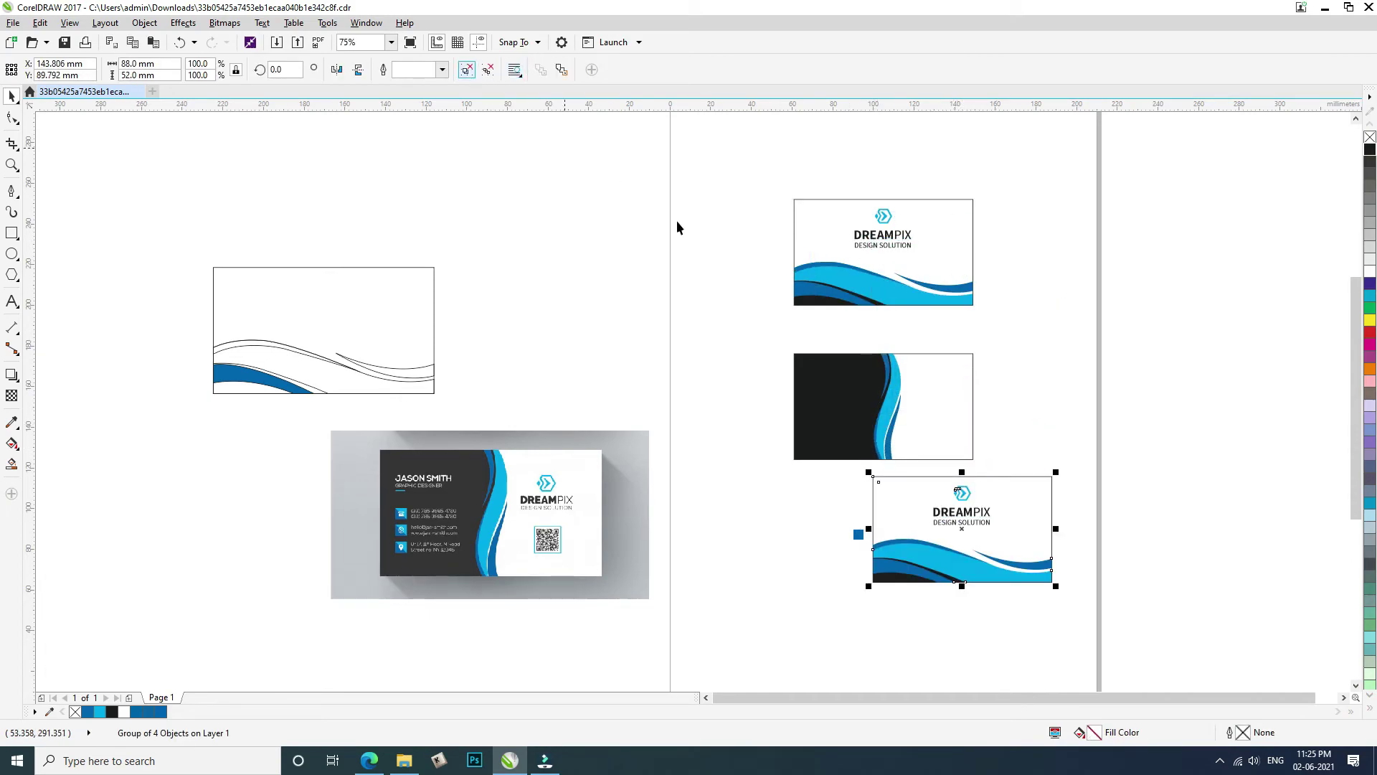
pyautogui.click(1093, 427)
pyautogui.moveTo(917, 540); pyautogui.dragTo(901, 379)
pyautogui.scroll(2, 915, 394)
pyautogui.click(1093, 409)
pyautogui.scroll(1, 873, 238)
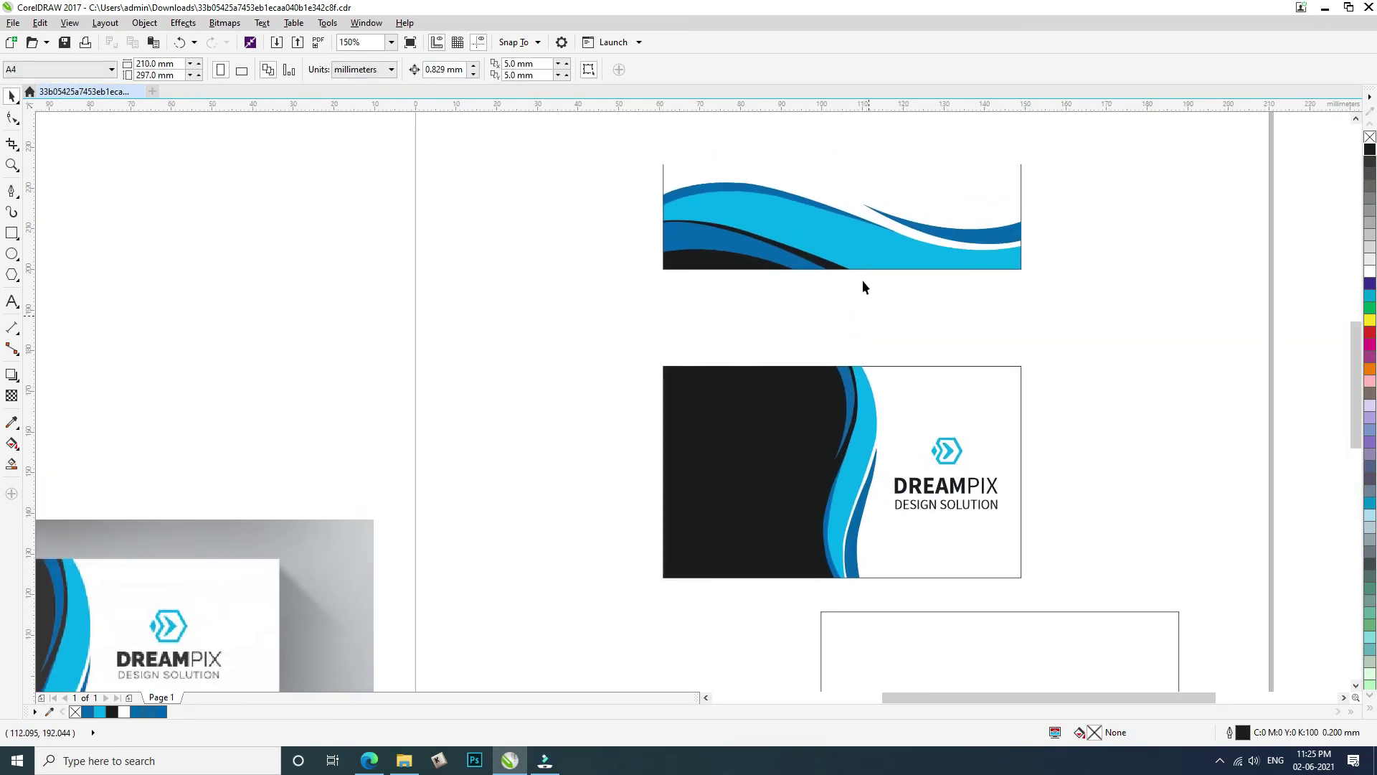
# Give the 82 × 46 mm margin rectangle on the front card a black outline
pyautogui.keyDown('ctrl'); pyautogui.click(872, 186); pyautogui.keyUp('ctrl')
pyautogui.scroll(2, 877, 215)
pyautogui.rightClick(1368, 155)
pyautogui.click(968, 290)
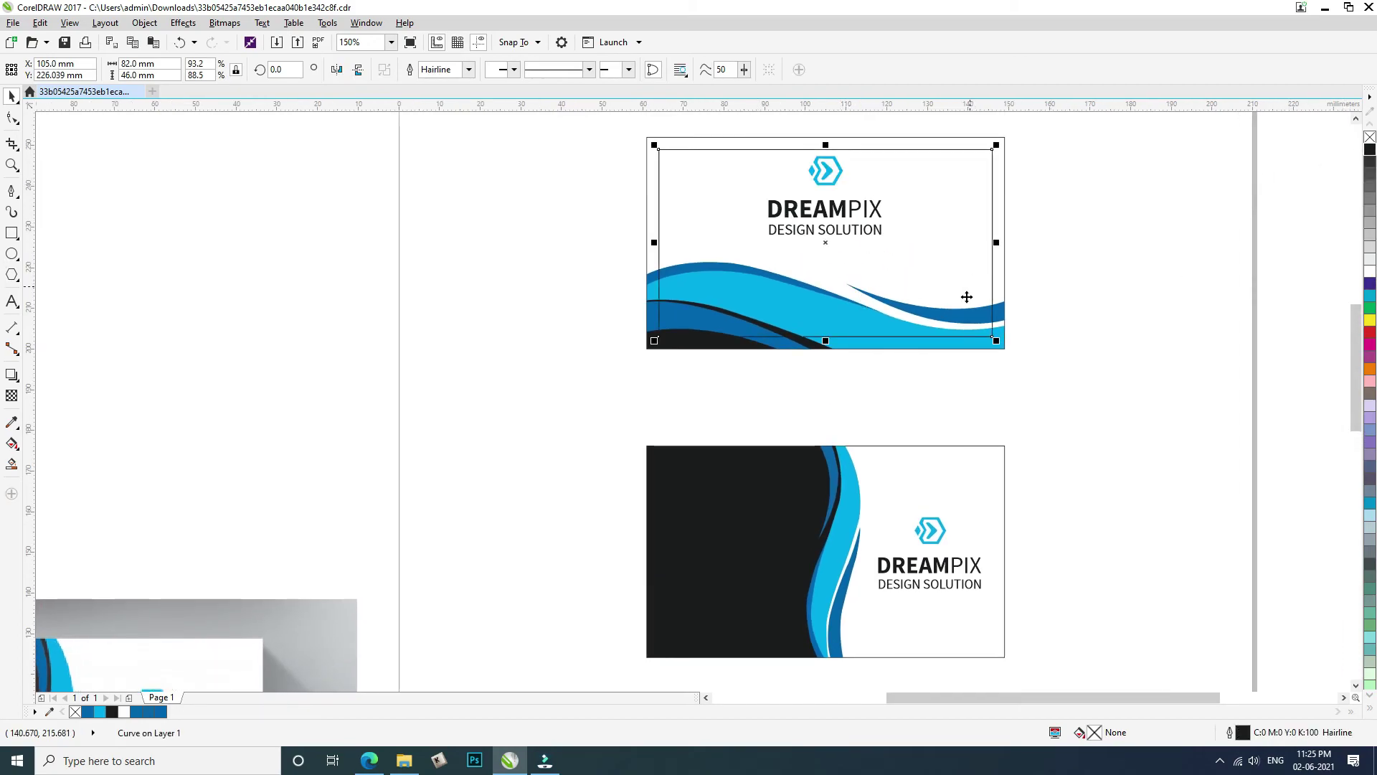
# Centre a copy of the margin rectangle on the back card and remove the outline from the front card's margin rectangle
pyautogui.keyDown('shift'); pyautogui.click(909, 473); pyautogui.keyUp('shift')
pyautogui.press('e')
pyautogui.click(1072, 488)
pyautogui.keyDown('ctrl'); pyautogui.click(941, 193); pyautogui.keyUp('ctrl')
pyautogui.rightClick(1369, 137)
# Scale the back card's logo and company text down slightly, to a text width of about 23.9 mm
pyautogui.click(935, 567)
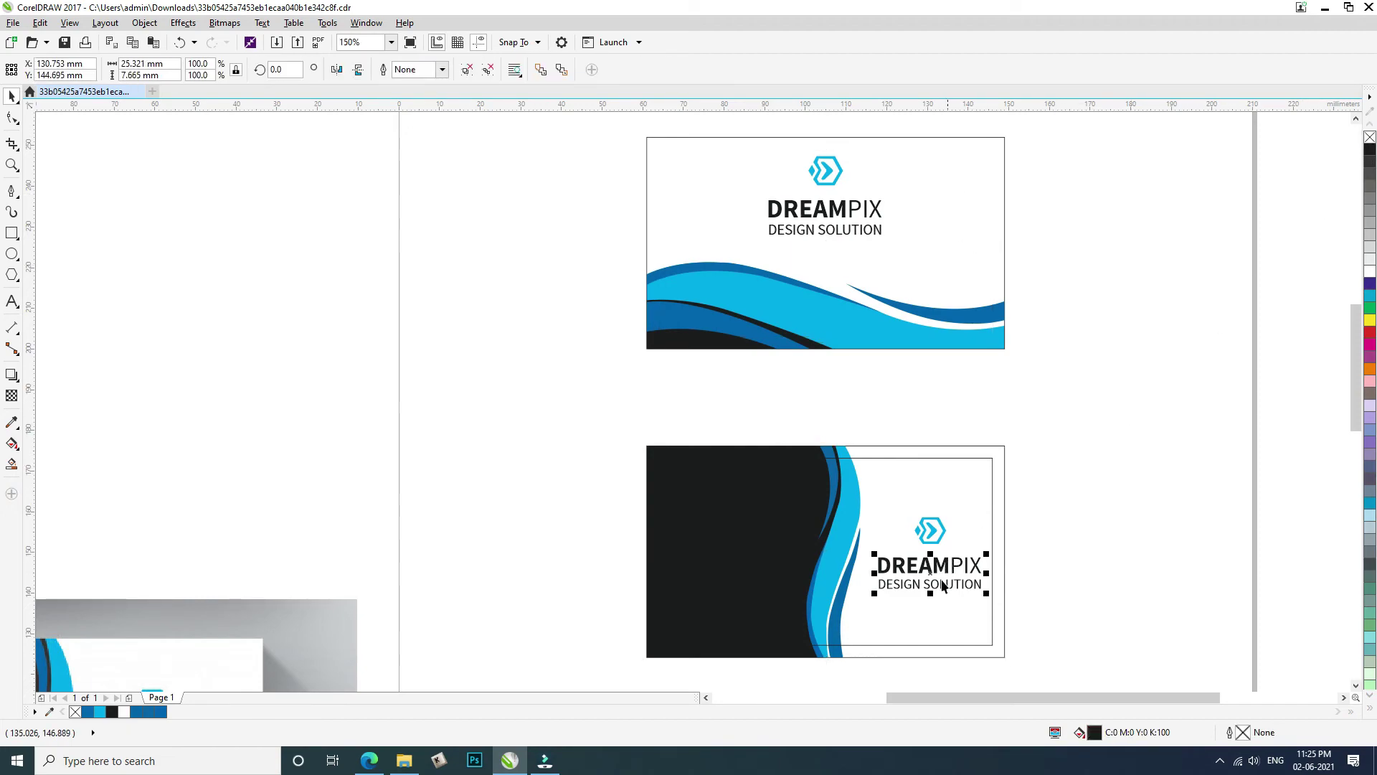
pyautogui.scroll(1, 935, 590)
pyautogui.moveTo(1123, 364); pyautogui.dragTo(803, 580)
pyautogui.moveTo(816, 437); pyautogui.dragTo(827, 432)
pyautogui.click(894, 403)
pyautogui.scroll(-1, 1022, 400)
# Give the back card's margin rectangle a white outline
pyautogui.click(1029, 413)
pyautogui.click(1037, 416)
pyautogui.scroll(-1, 1037, 416)
pyautogui.scroll(2, 541, 495)
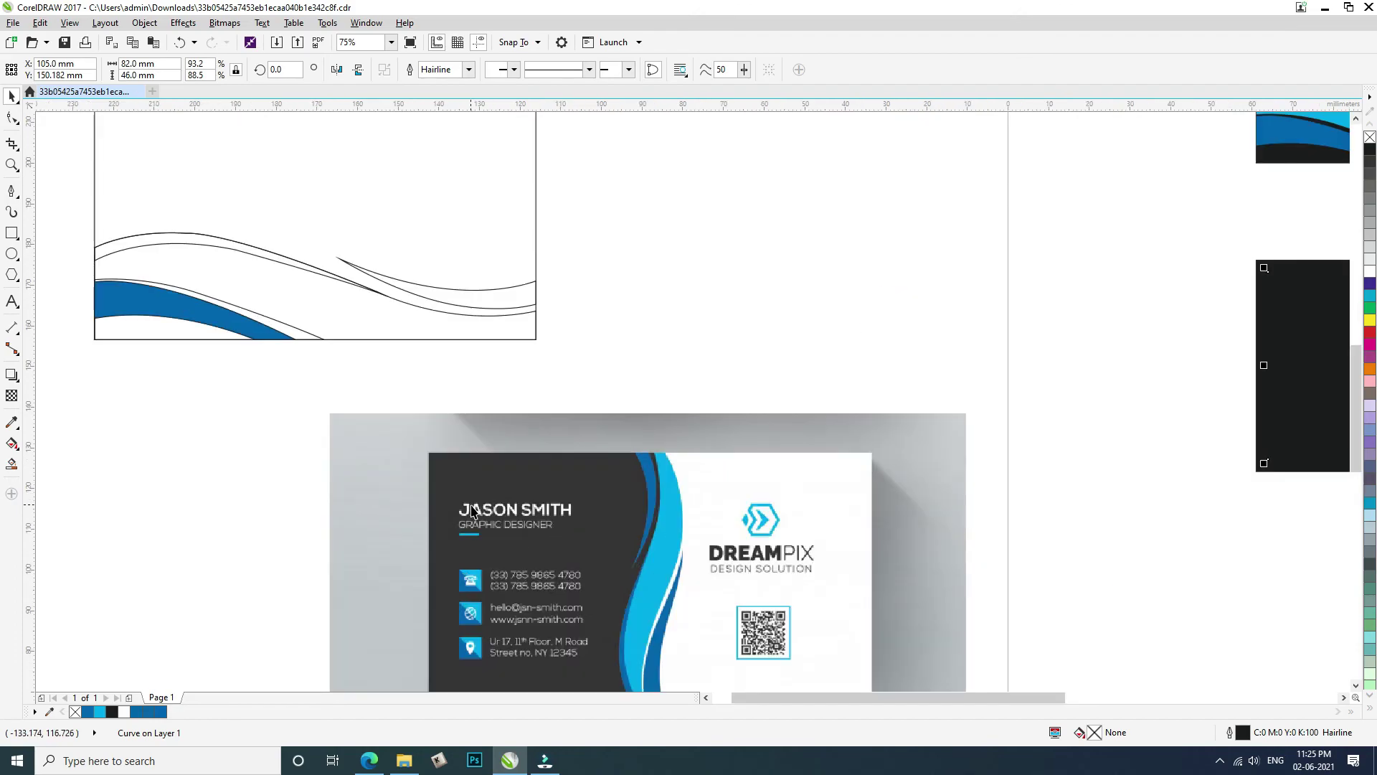
pyautogui.moveTo(735, 520); pyautogui.dragTo(347, 561)
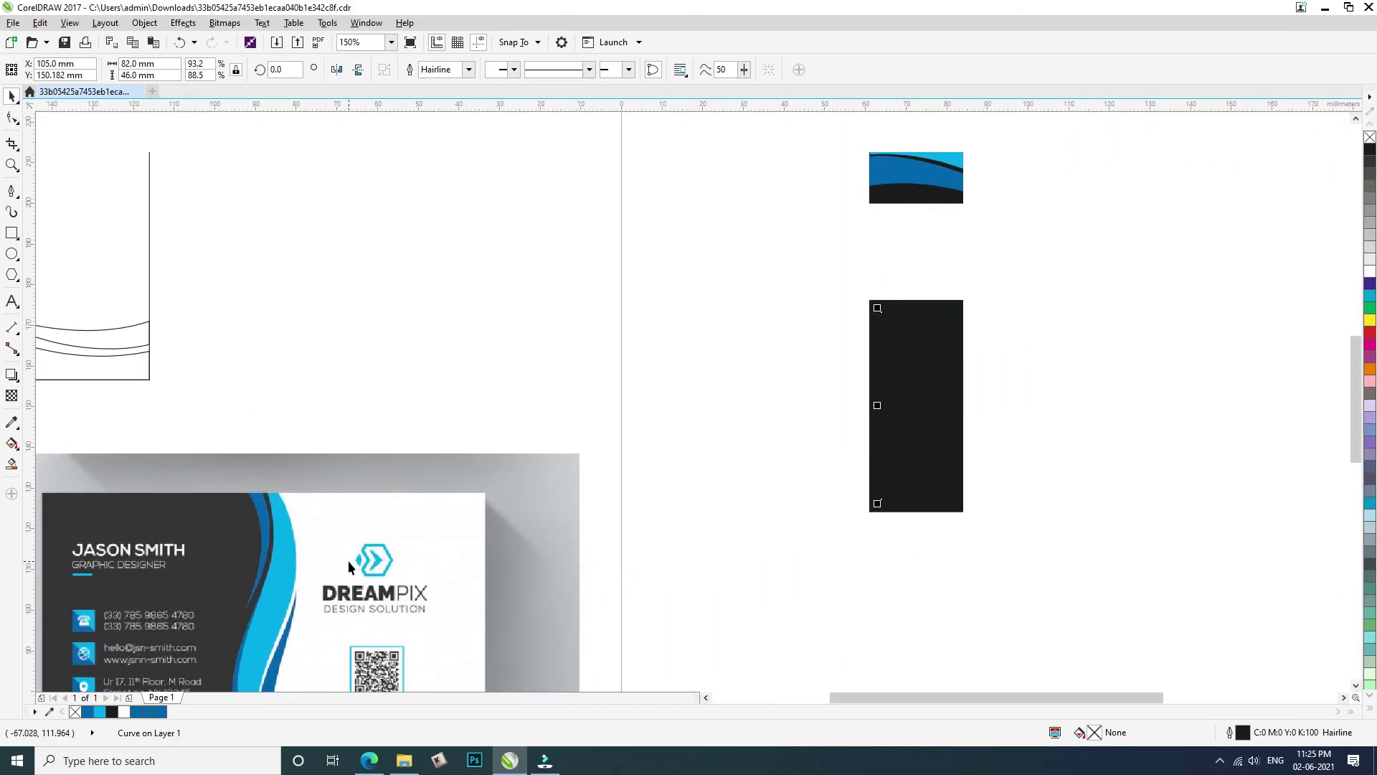
pyautogui.click(886, 589)
pyautogui.moveTo(1064, 387); pyautogui.dragTo(940, 440)
pyautogui.keyDown('ctrl'); pyautogui.click(989, 488); pyautogui.keyUp('ctrl')
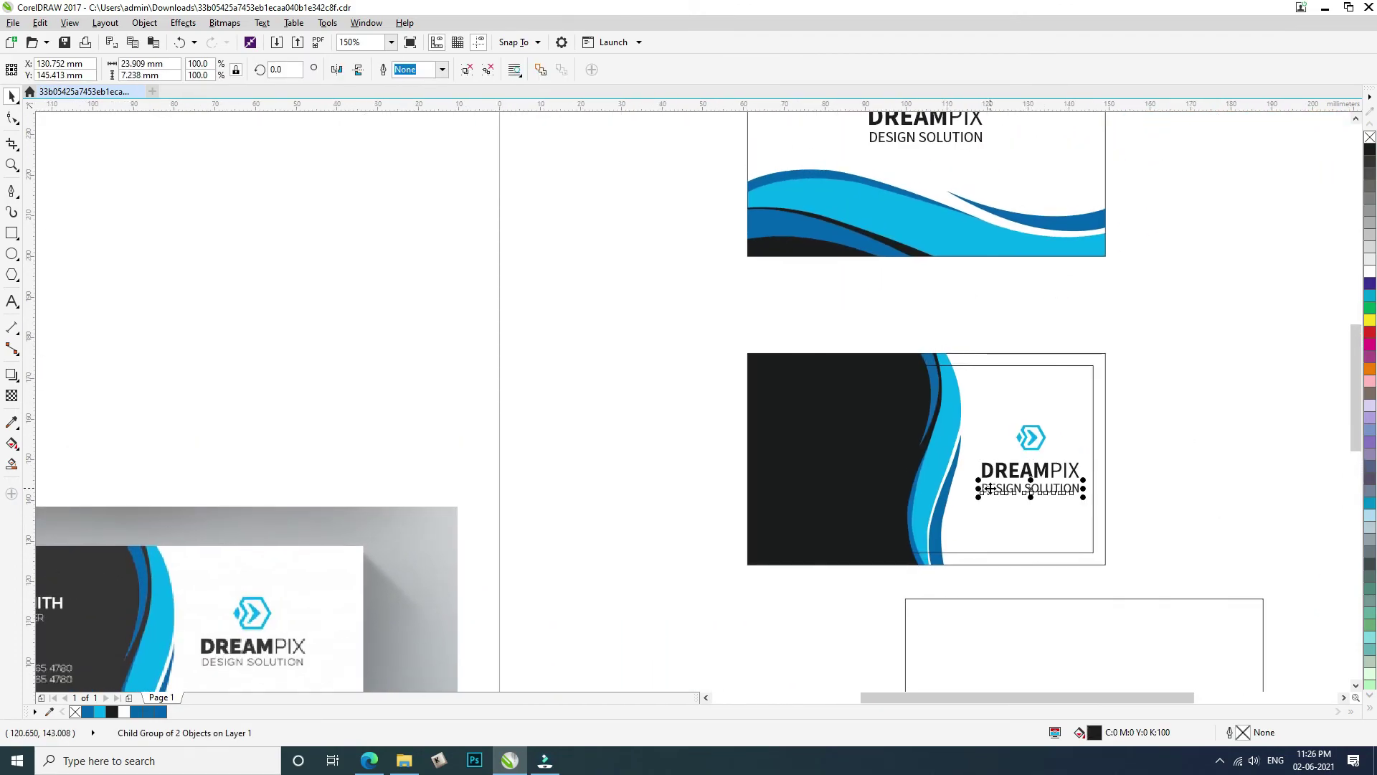
pyautogui.click(985, 512)
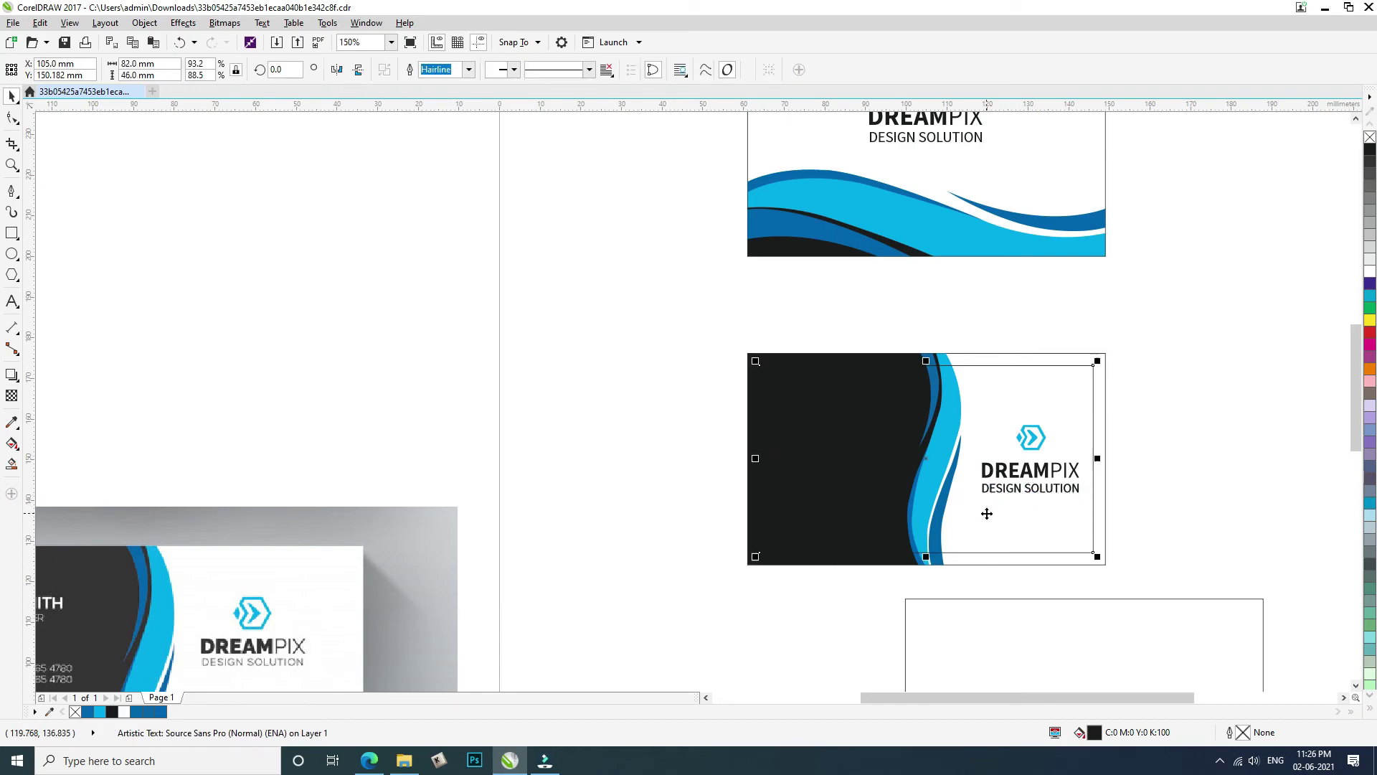
pyautogui.rightClick(1370, 271)
# Copy the DESIGN SOLUTION line to the upper-left corner of the dark area at the margin and fill it white
pyautogui.click(1026, 488)
pyautogui.keyDown('shift'); pyautogui.click(1013, 513); pyautogui.keyUp('shift')
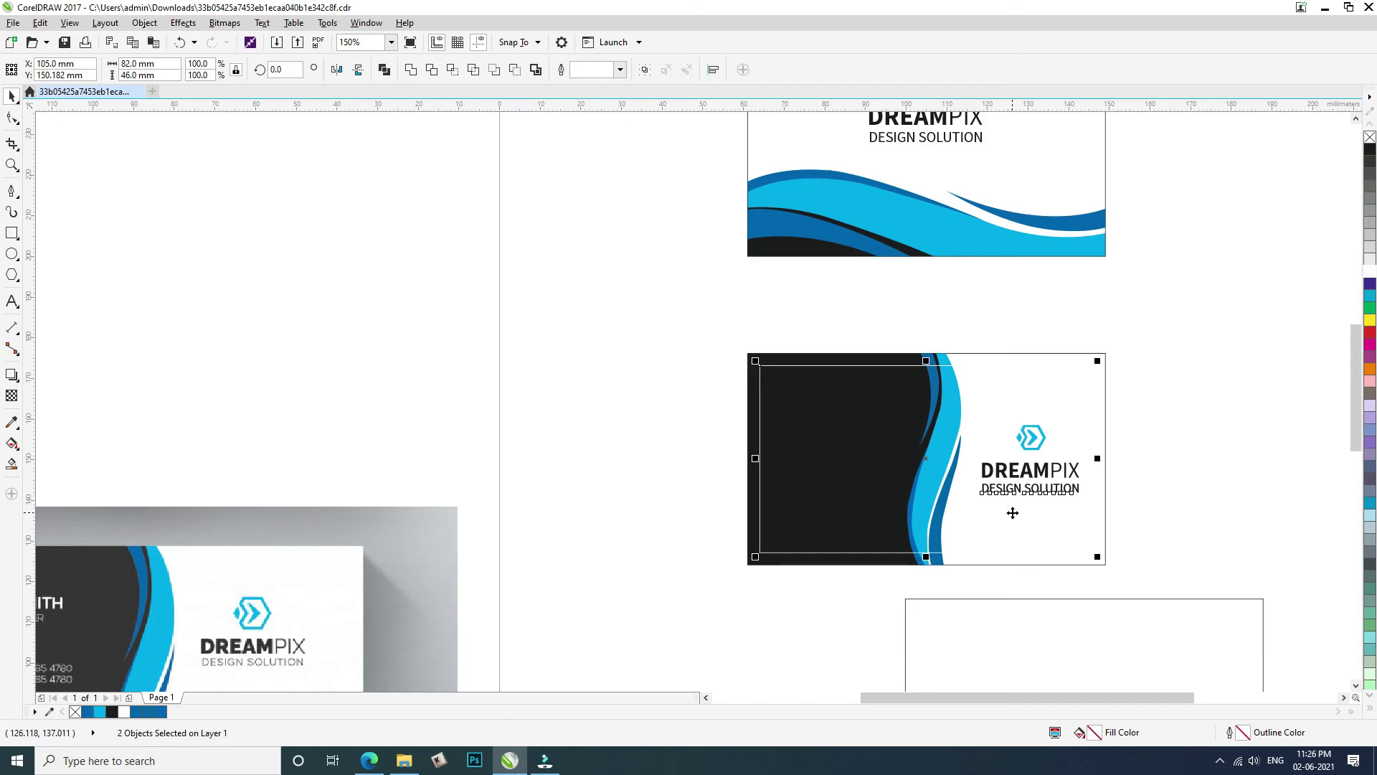
pyautogui.click(664, 373)
pyautogui.press('F2')
pyautogui.moveTo(710, 338); pyautogui.dragTo(1129, 585)
pyautogui.moveTo(247, 153); pyautogui.dragTo(596, 260)
pyautogui.click(1370, 278)
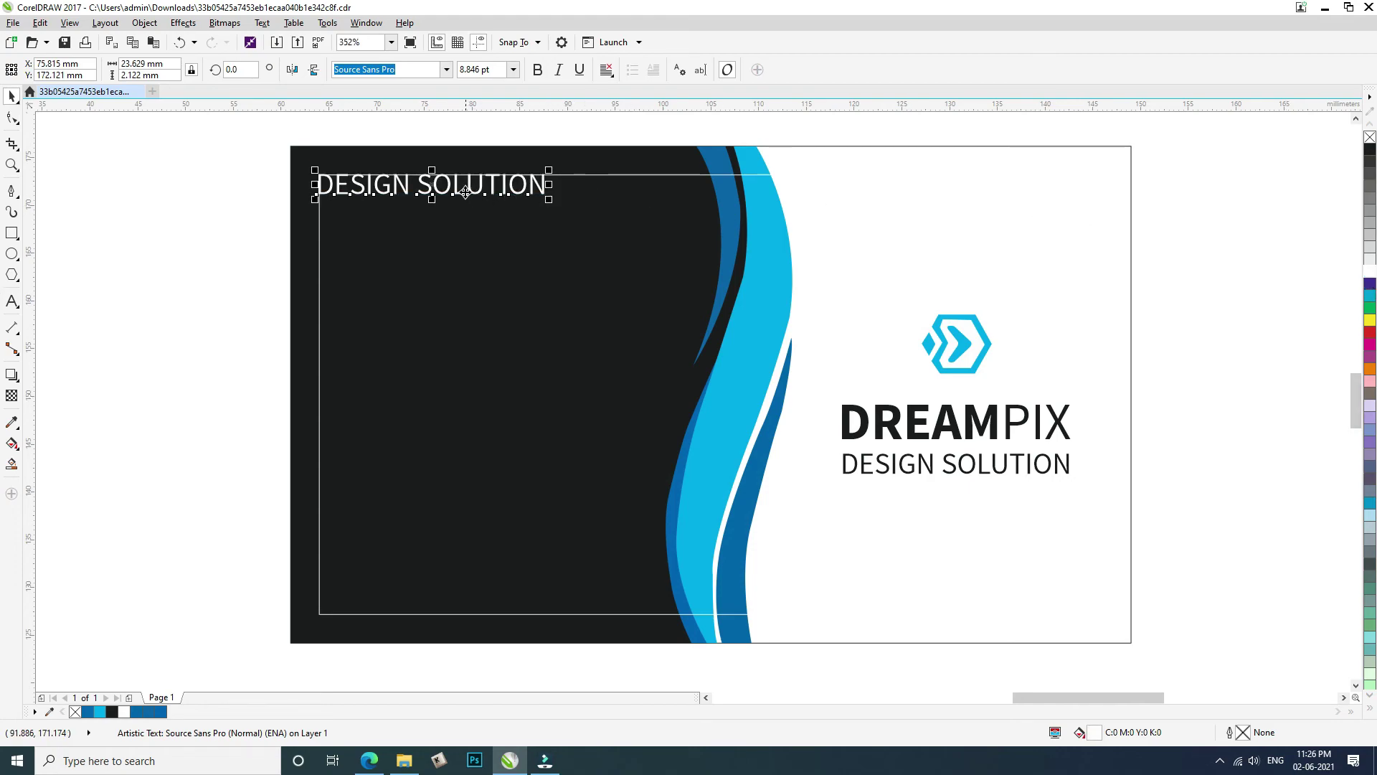
# Replace the white copied text with the cardholder's full name in capitals
pyautogui.press('F8')
pyautogui.hotkey('ctrl', 'a')
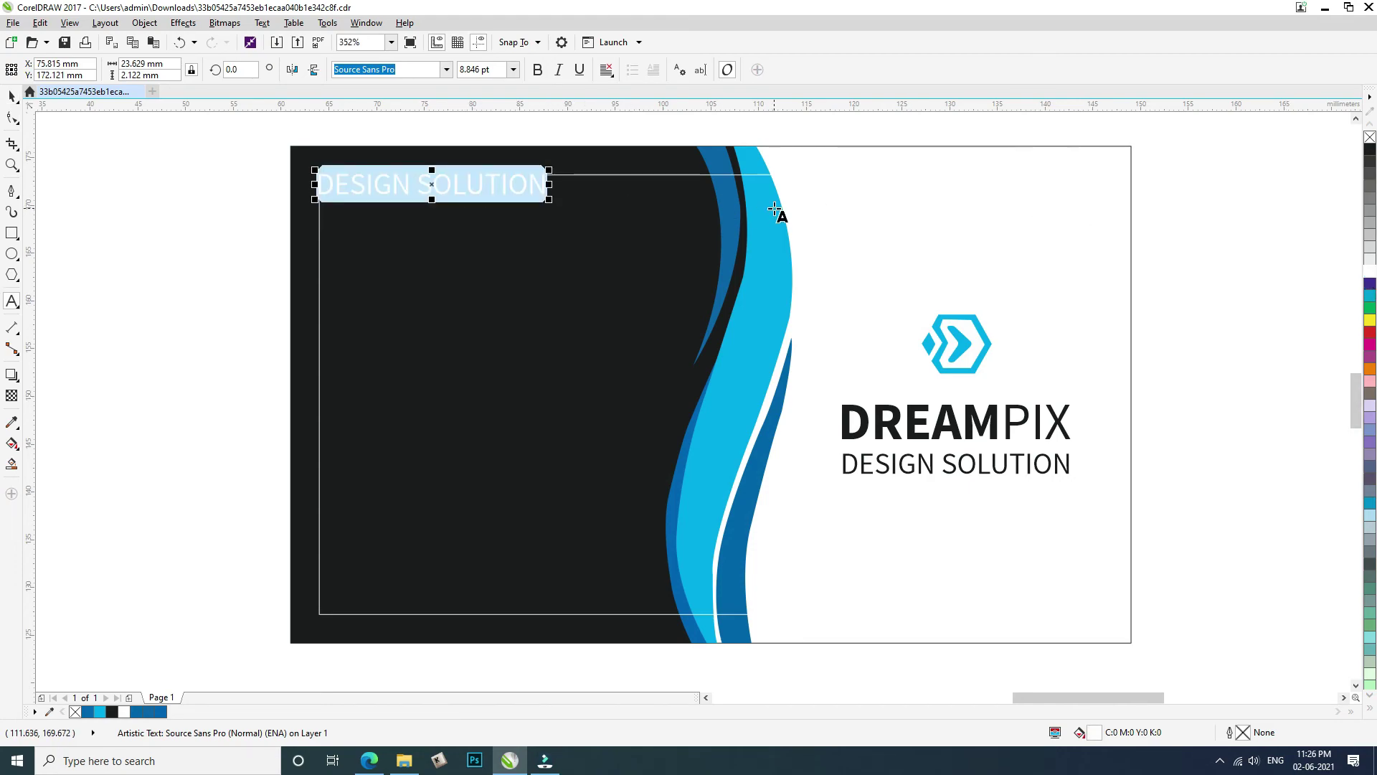
pyautogui.write('JASON SMIH')
pyautogui.hotkey('shift', 'Left')
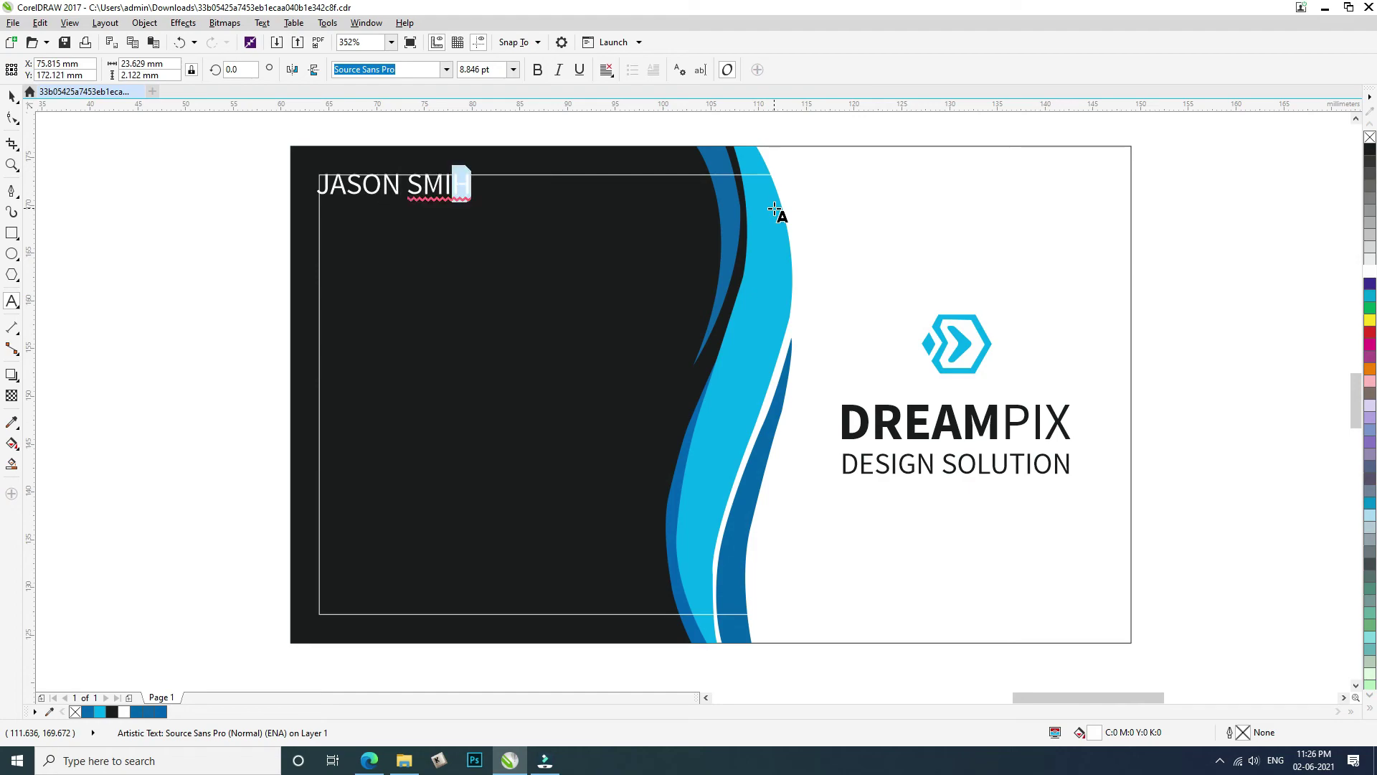
pyautogui.write('TYH')
pyautogui.press('Left')
pyautogui.press('BackSpace')
pyautogui.hotkey('ctrl', 'space')
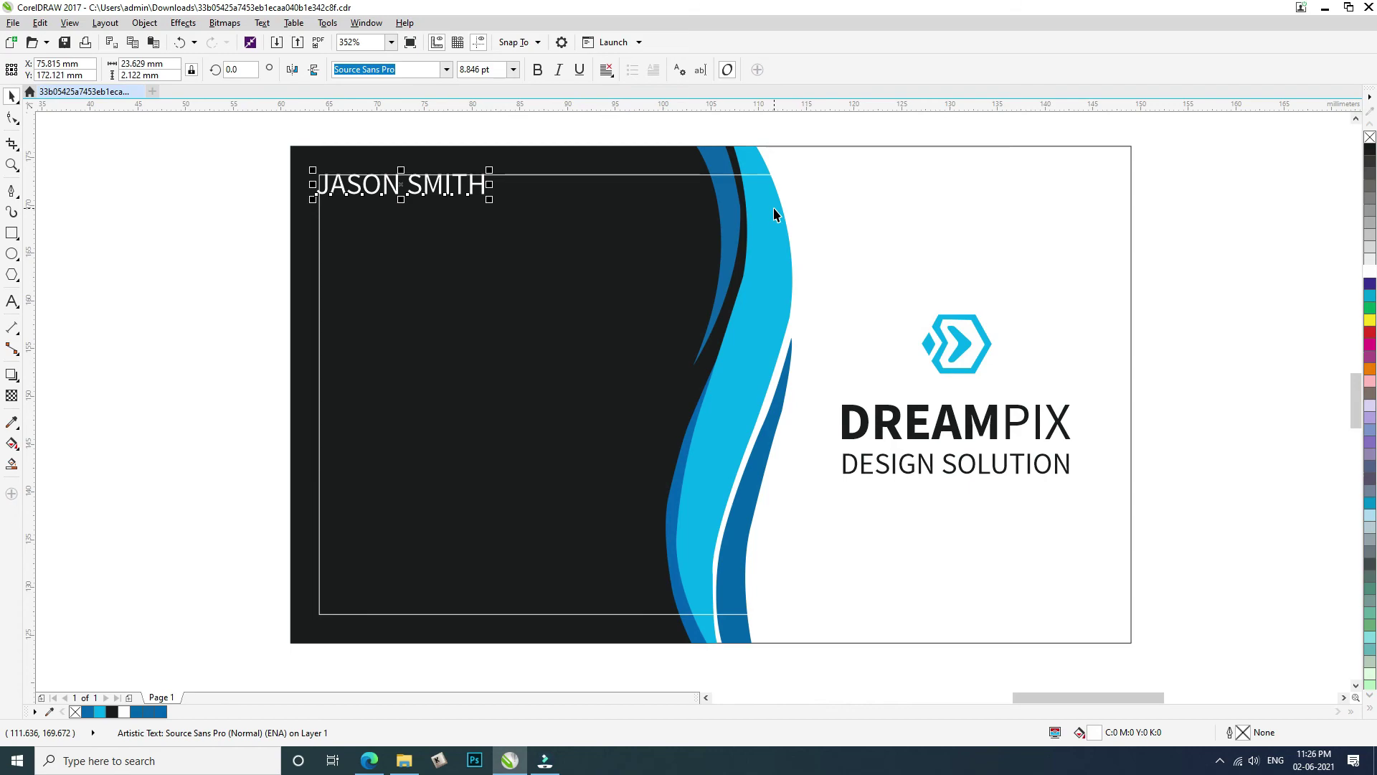
# Make the cardholder's name bold and remove the white margin outline from the back card
pyautogui.click(538, 69)
pyautogui.click(467, 265)
pyautogui.click(166, 261)
# Duplicate the name just below itself and set the copy to regular weight at 7 pt
pyautogui.click(375, 188)
pyautogui.moveTo(375, 193); pyautogui.dragTo(378, 227)
pyautogui.rightClick(379, 227)
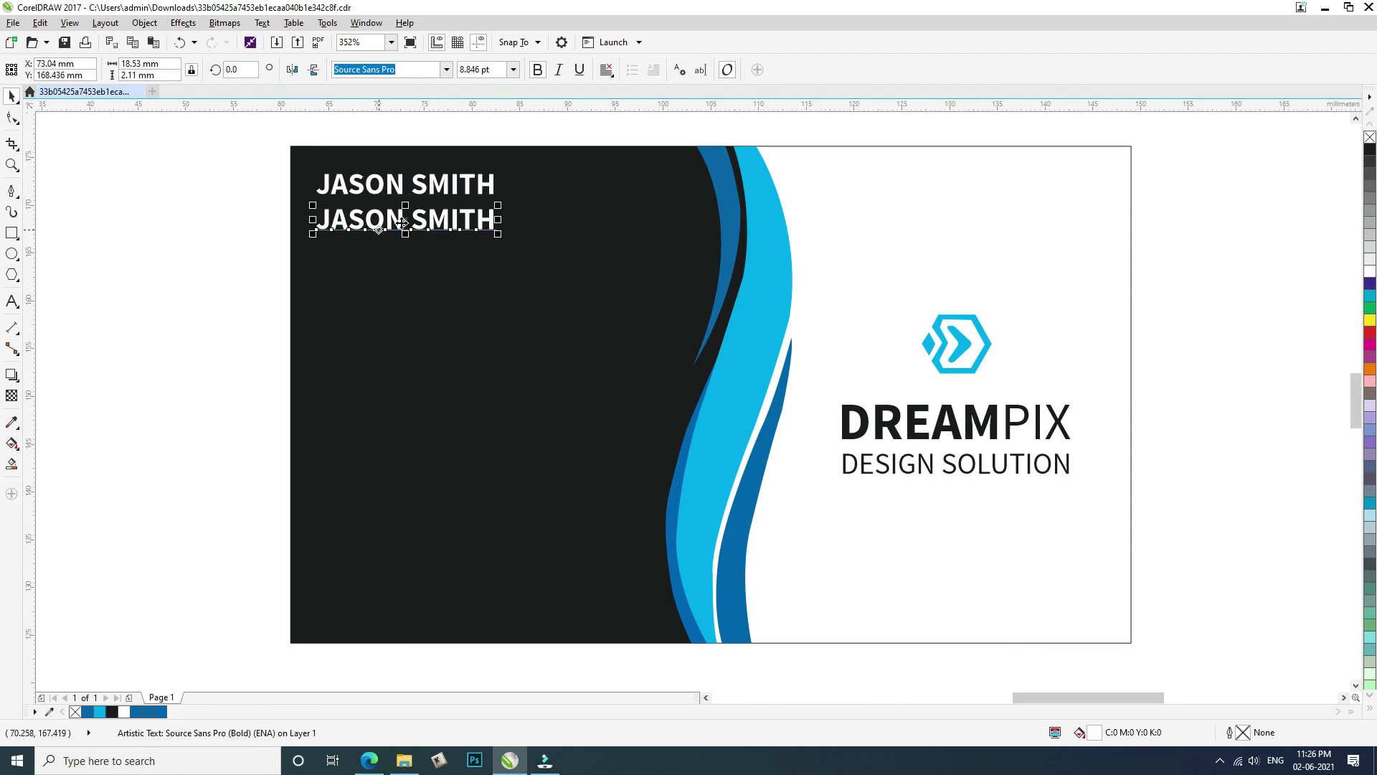
pyautogui.click(540, 70)
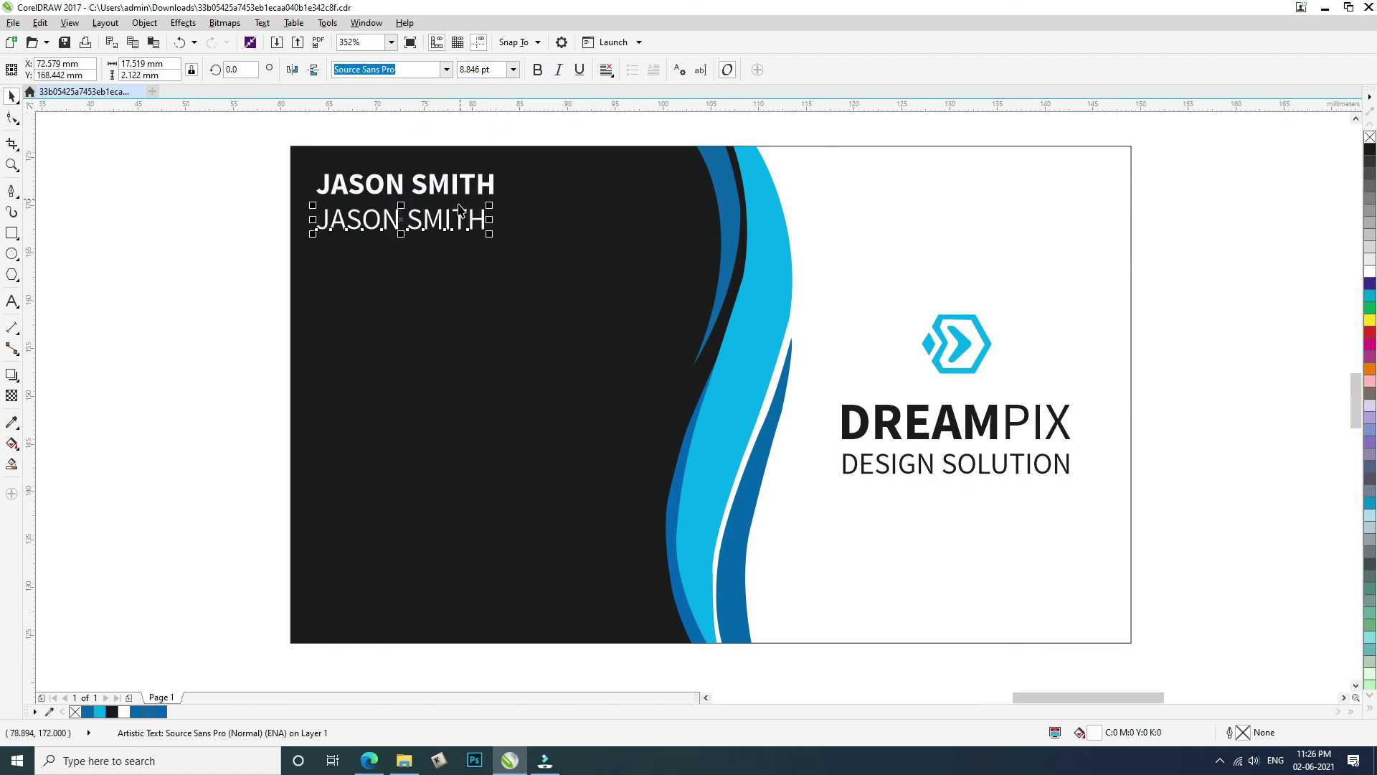
pyautogui.click(513, 69)
pyautogui.click(482, 108)
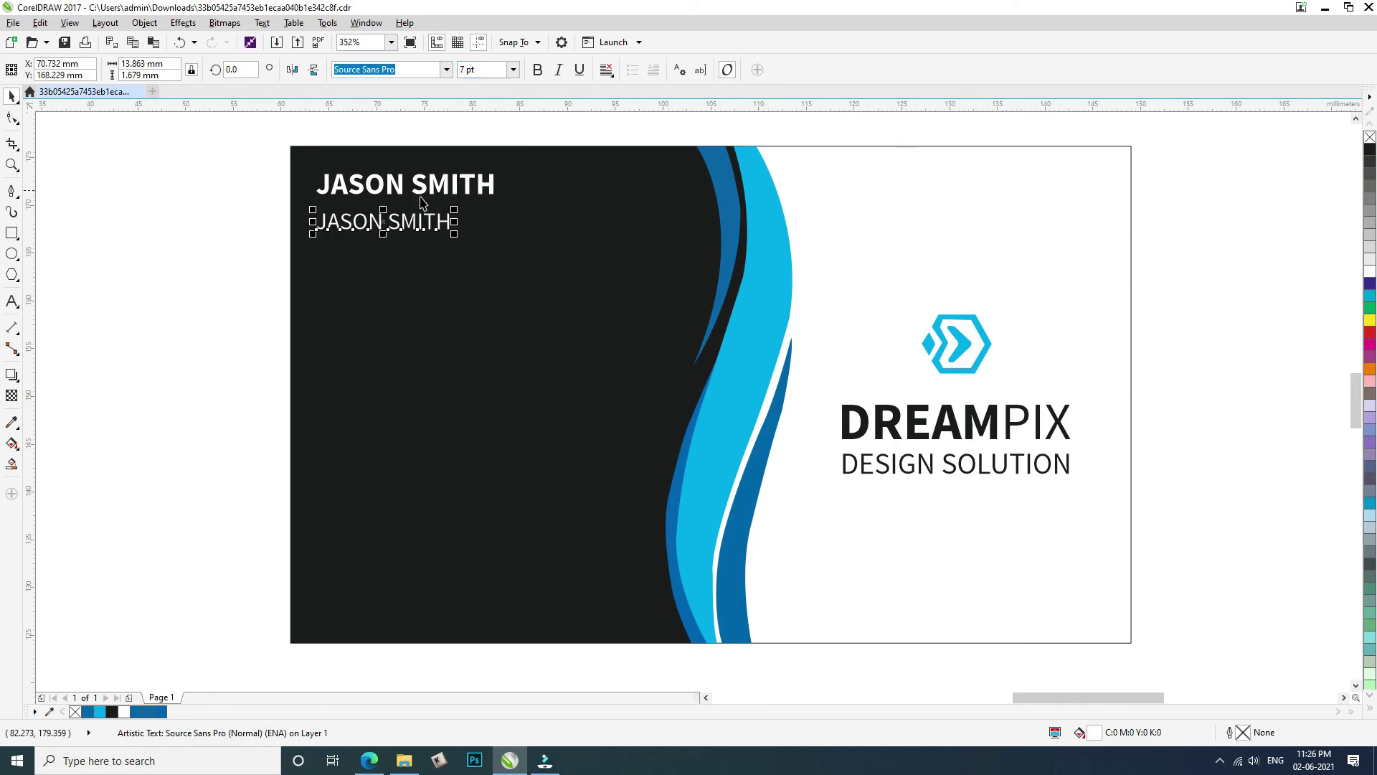
# Replace the 7 pt copy's text with GRAPHIC DESIGNER and move it slightly closer to the name
pyautogui.doubleClick(382, 221)
pyautogui.hotkey('ctrl', 'a')
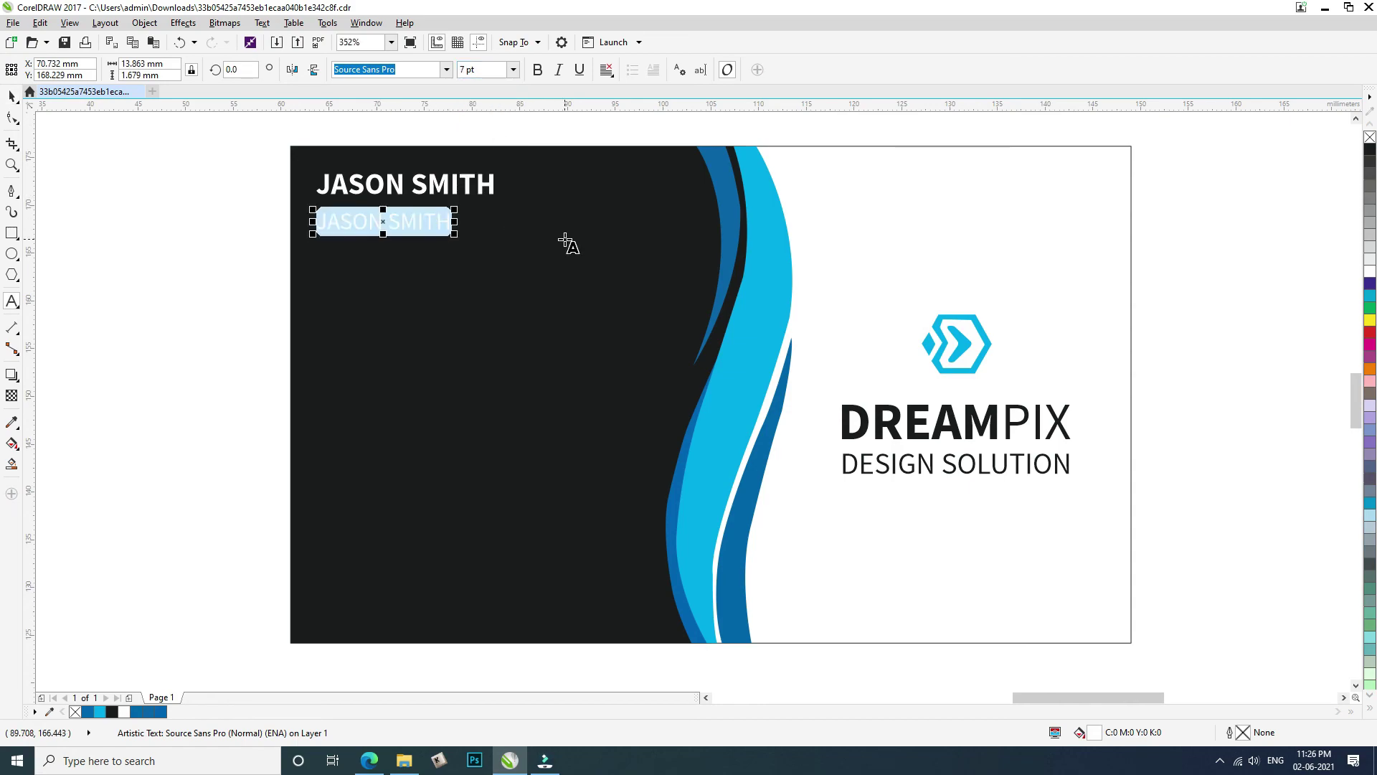
pyautogui.write('GRAPHIC')
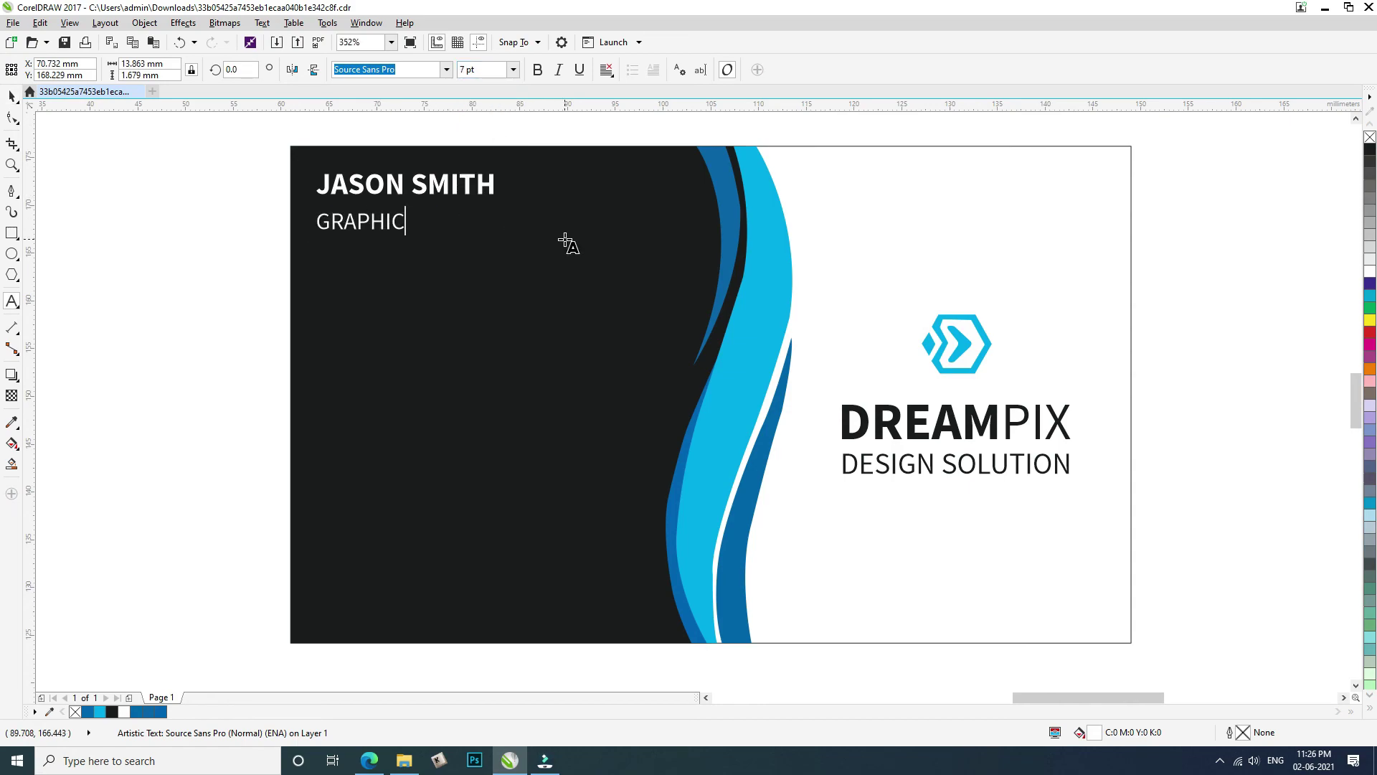
pyautogui.write(' DESIG')
pyautogui.press('BackSpace')
pyautogui.write('DESIGNE')
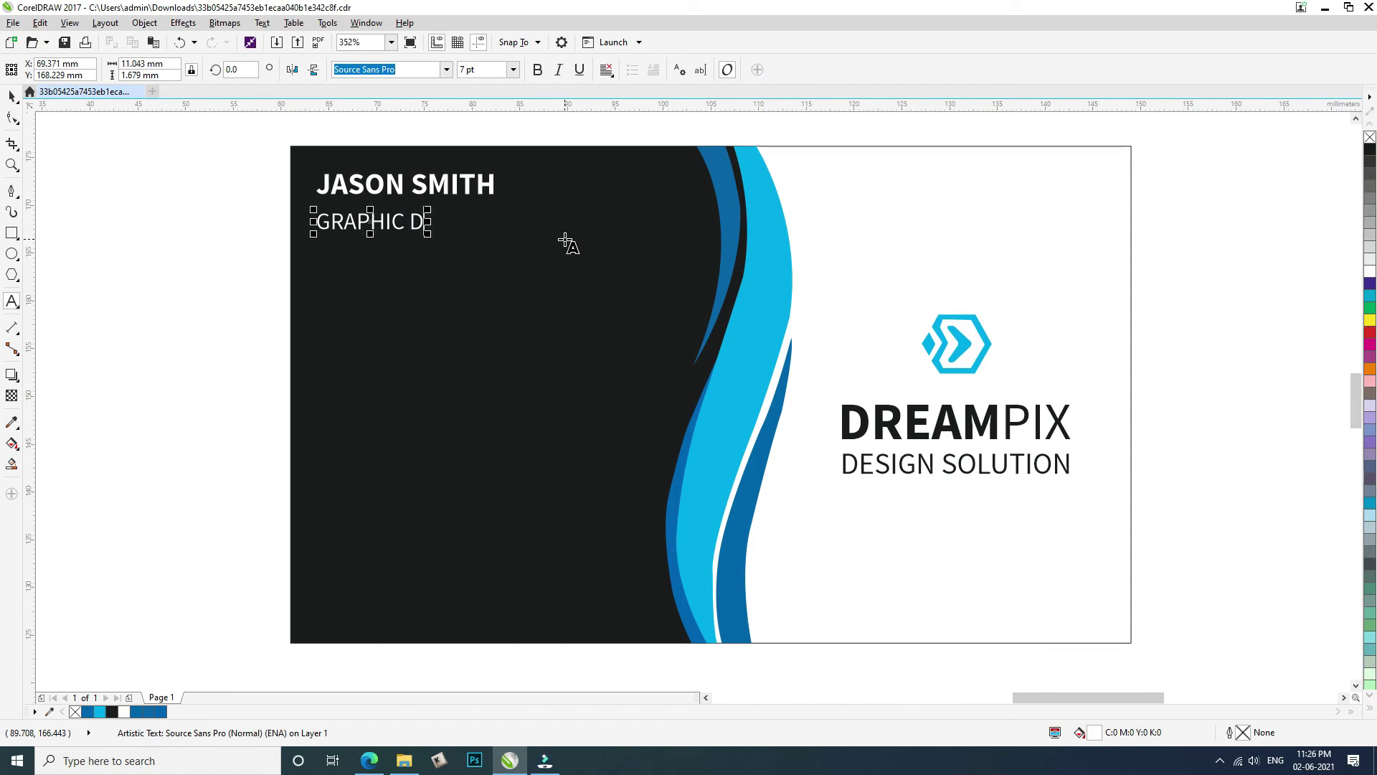
pyautogui.hotkey('ctrl', 'space')
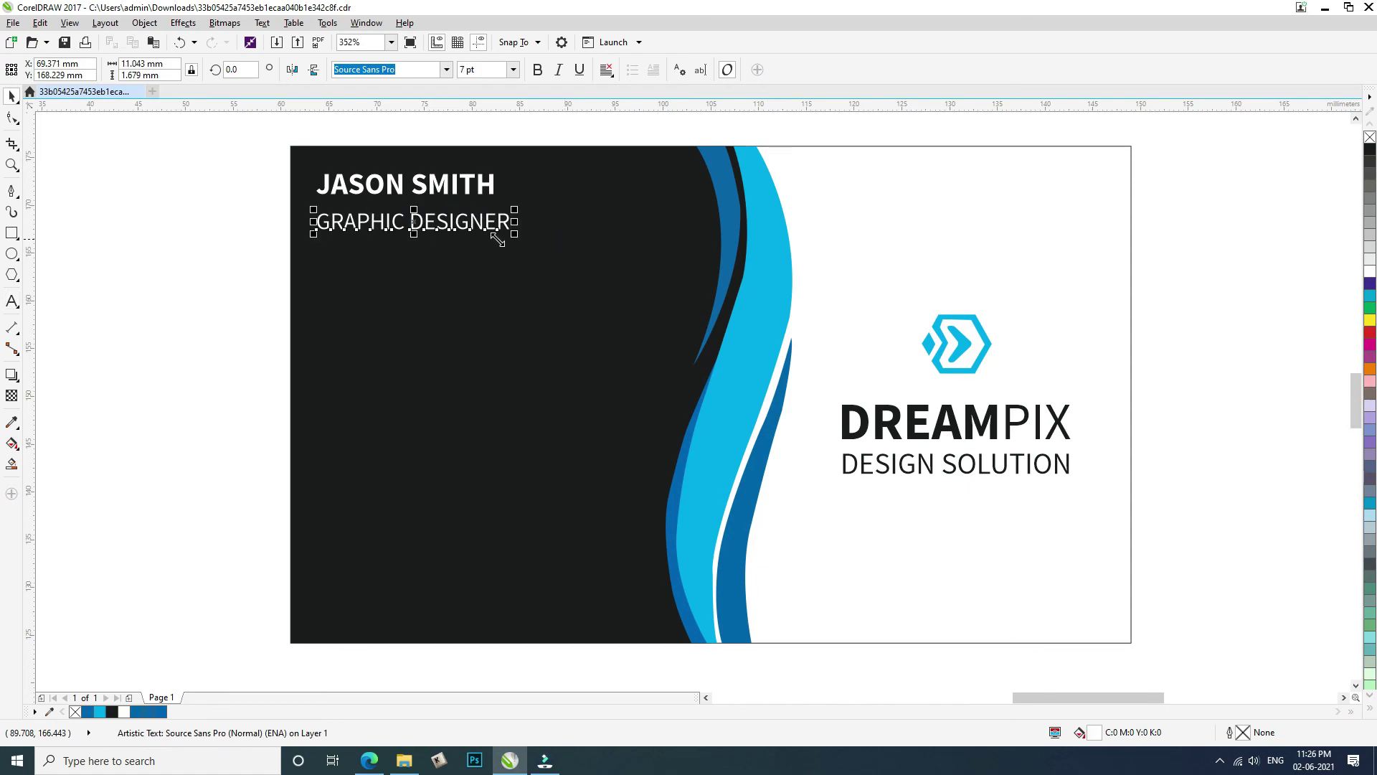
pyautogui.press('Escape')
pyautogui.moveTo(336, 223); pyautogui.dragTo(337, 217)
pyautogui.click(285, 278)
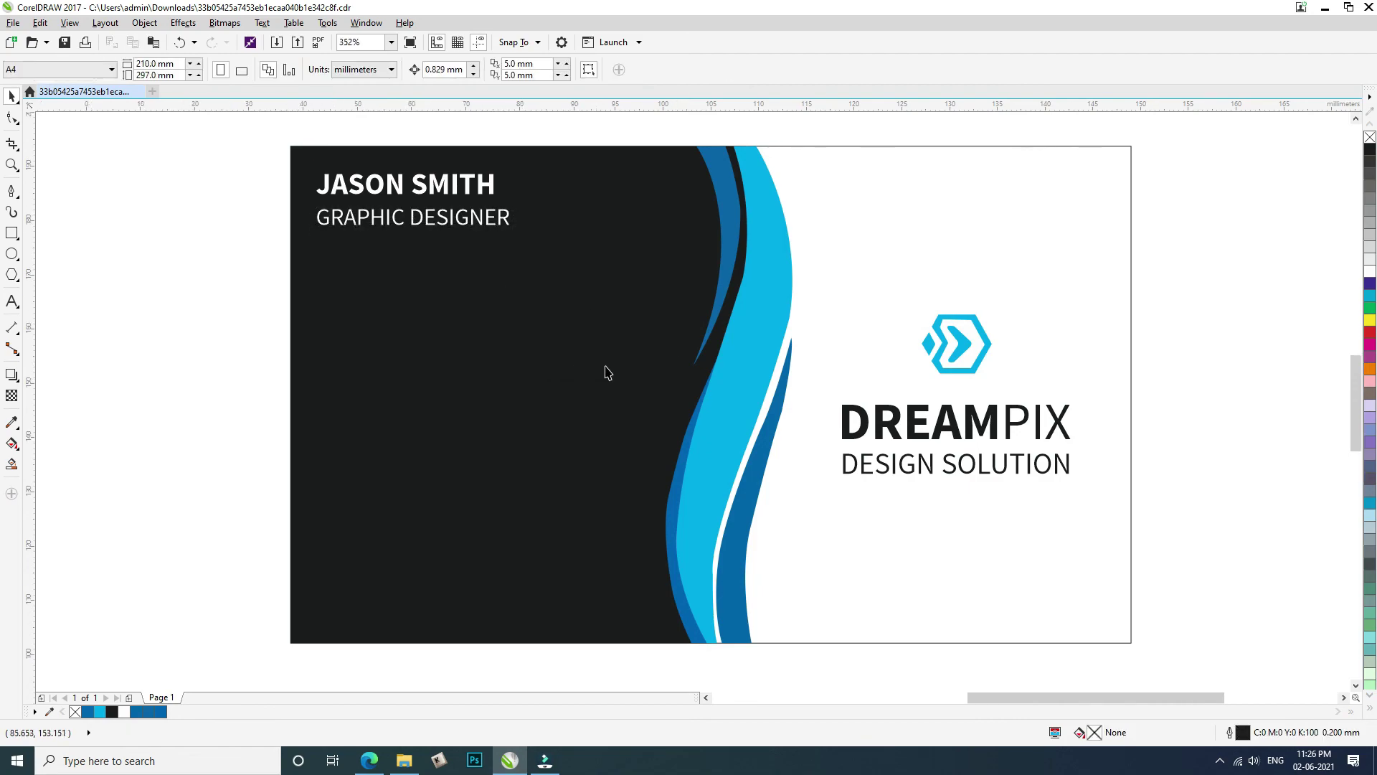
# Move the reference card image up beside the back card for comparison
pyautogui.scroll(-3, 574, 380)
pyautogui.hscroll(-5, 547, 387)
pyautogui.moveTo(264, 479); pyautogui.dragTo(535, 279)
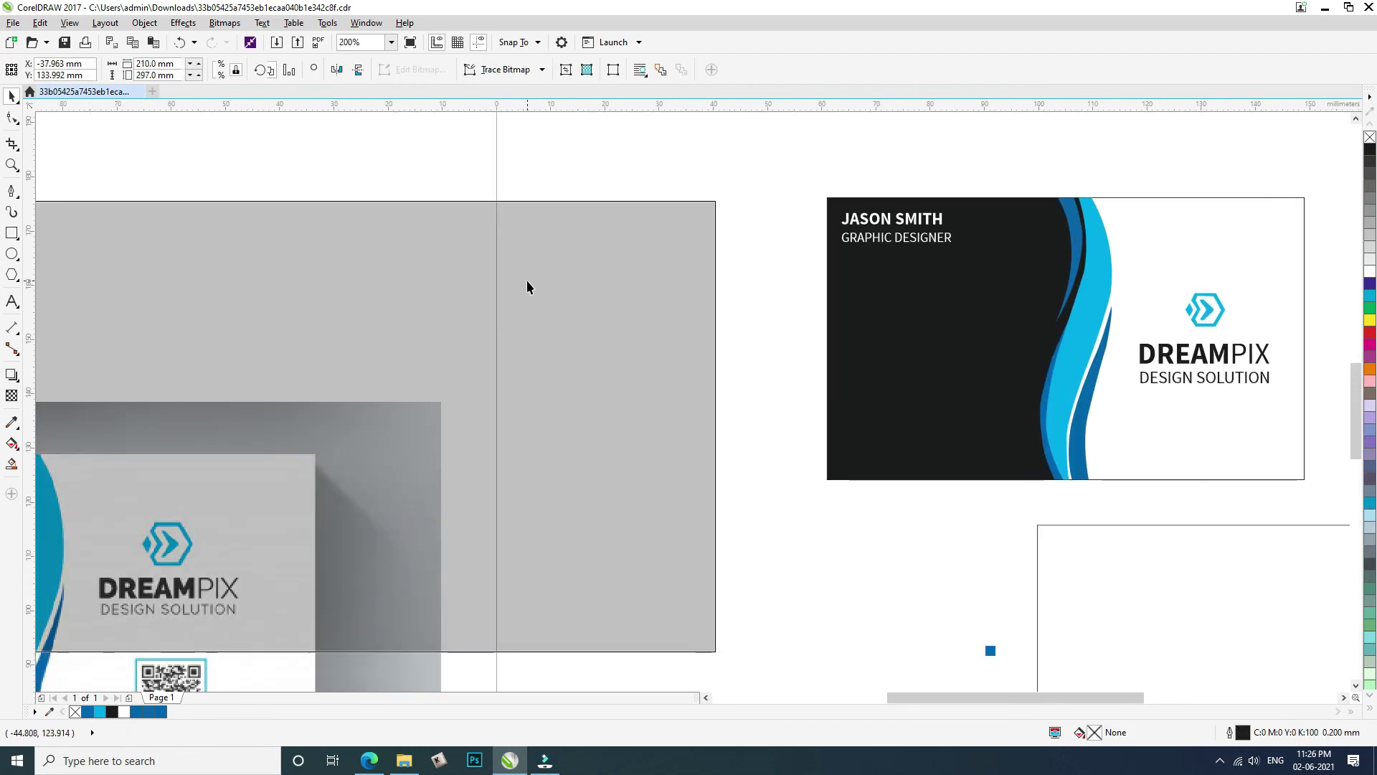
pyautogui.scroll(-4, 552, 287)
pyautogui.scroll(4, 391, 387)
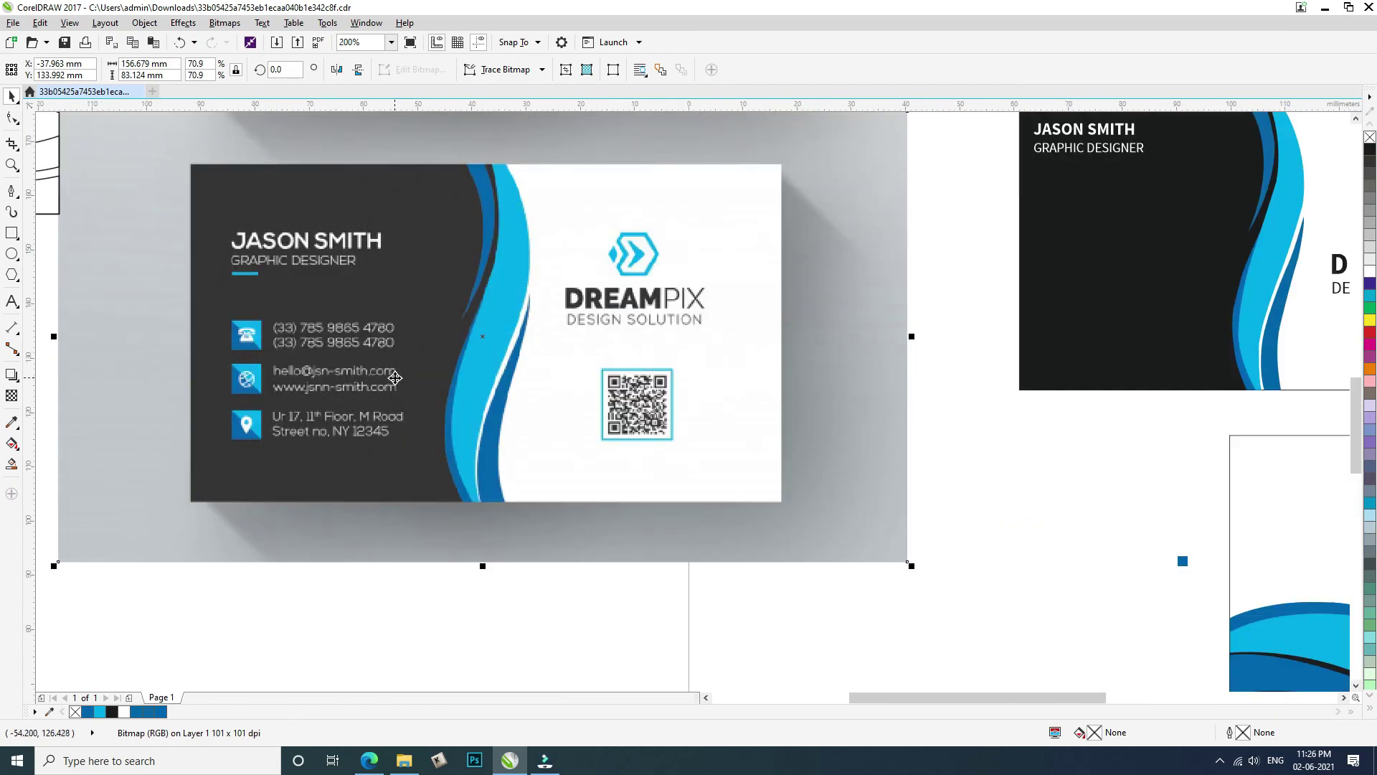
pyautogui.click(962, 399)
pyautogui.moveTo(960, 400); pyautogui.dragTo(802, 462)
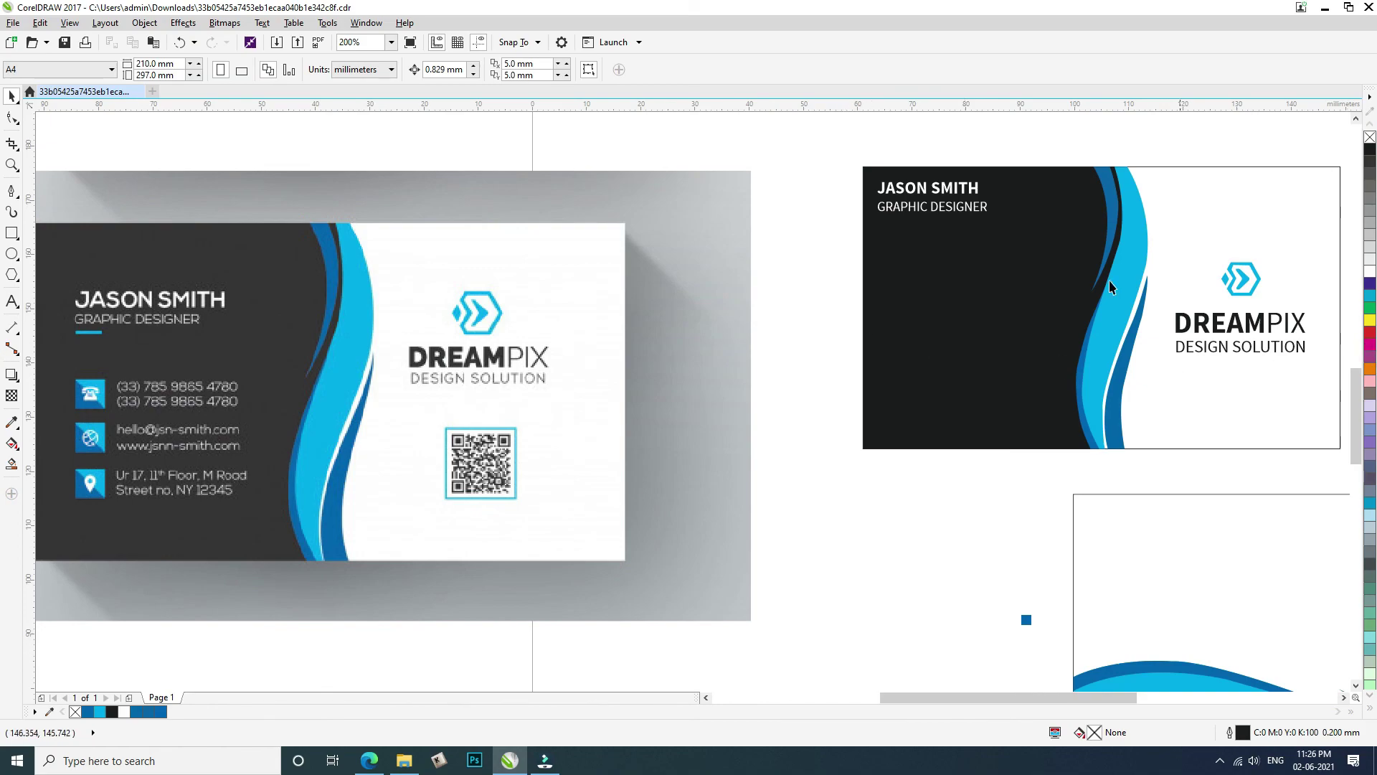
# Copy the job title to the lower part of the dark area and replace its text with the first address line
pyautogui.moveTo(917, 210); pyautogui.dragTo(914, 399)
pyautogui.doubleClick(910, 393)
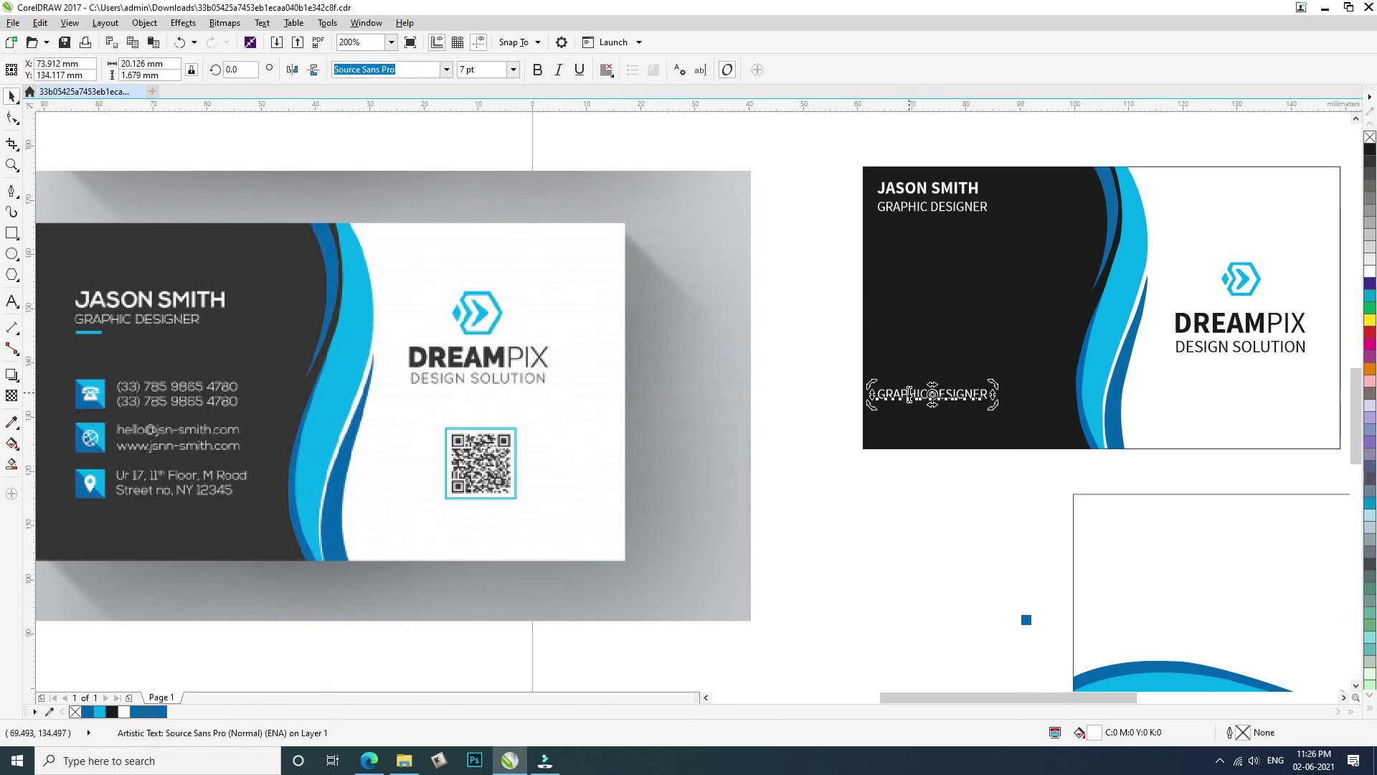
pyautogui.hotkey('ctrl', 'a')
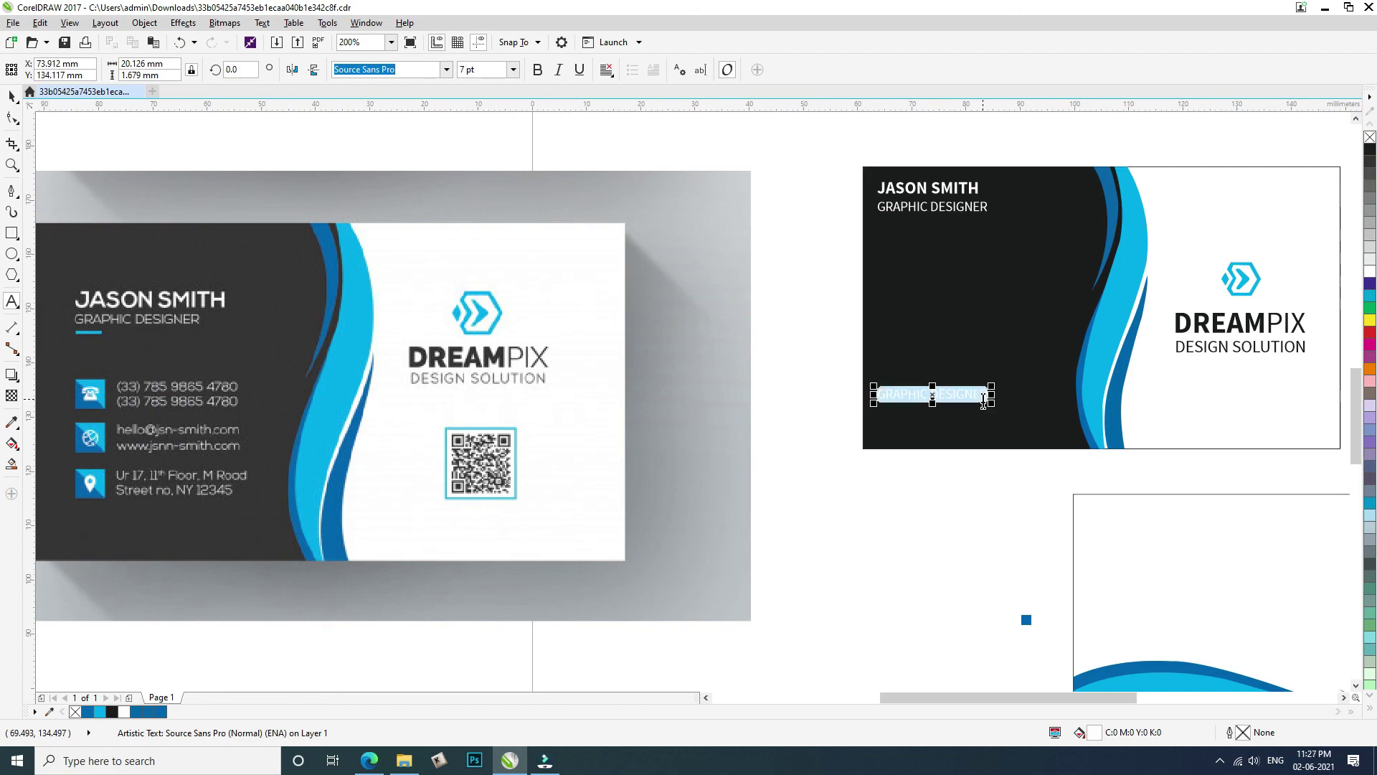
pyautogui.press('BackSpace')
pyautogui.write('Ur 17,')
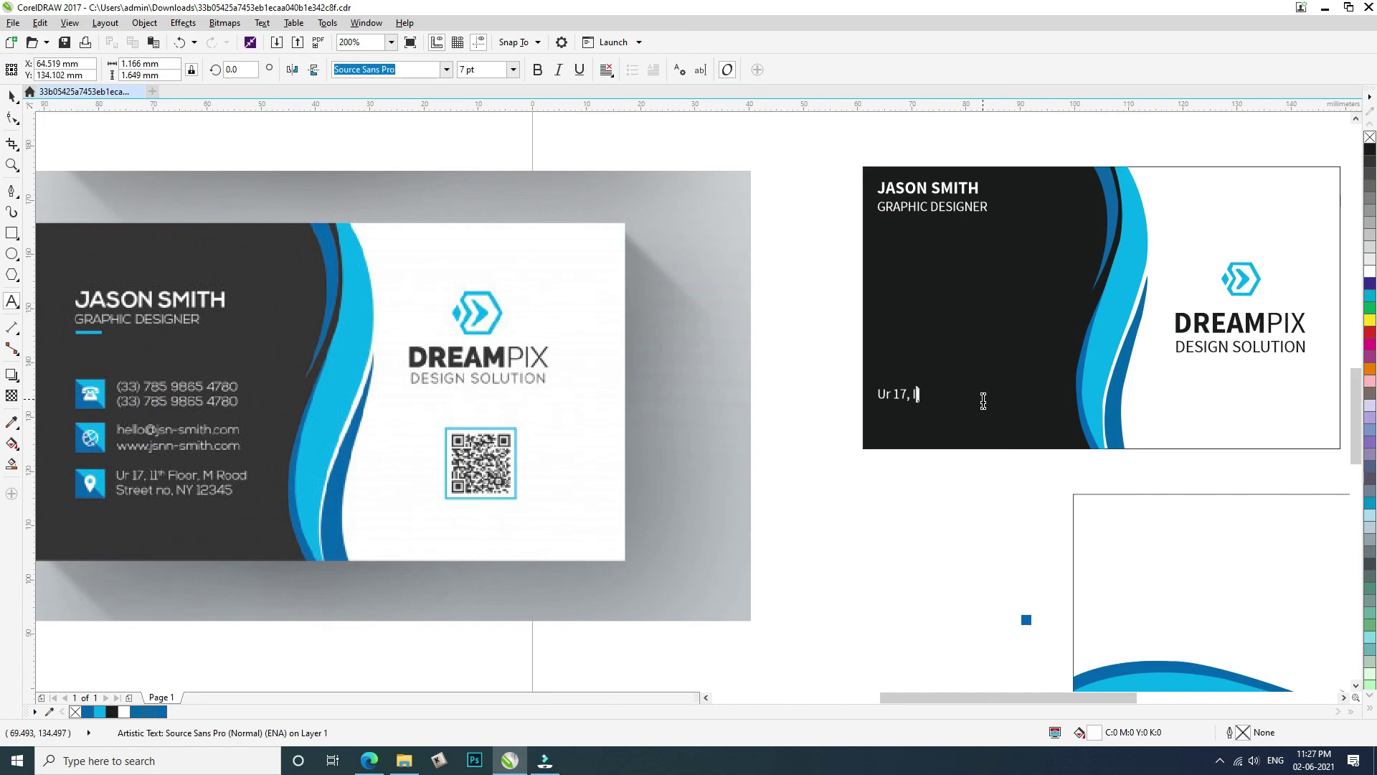
pyautogui.write('11th Floor, M. Road,')
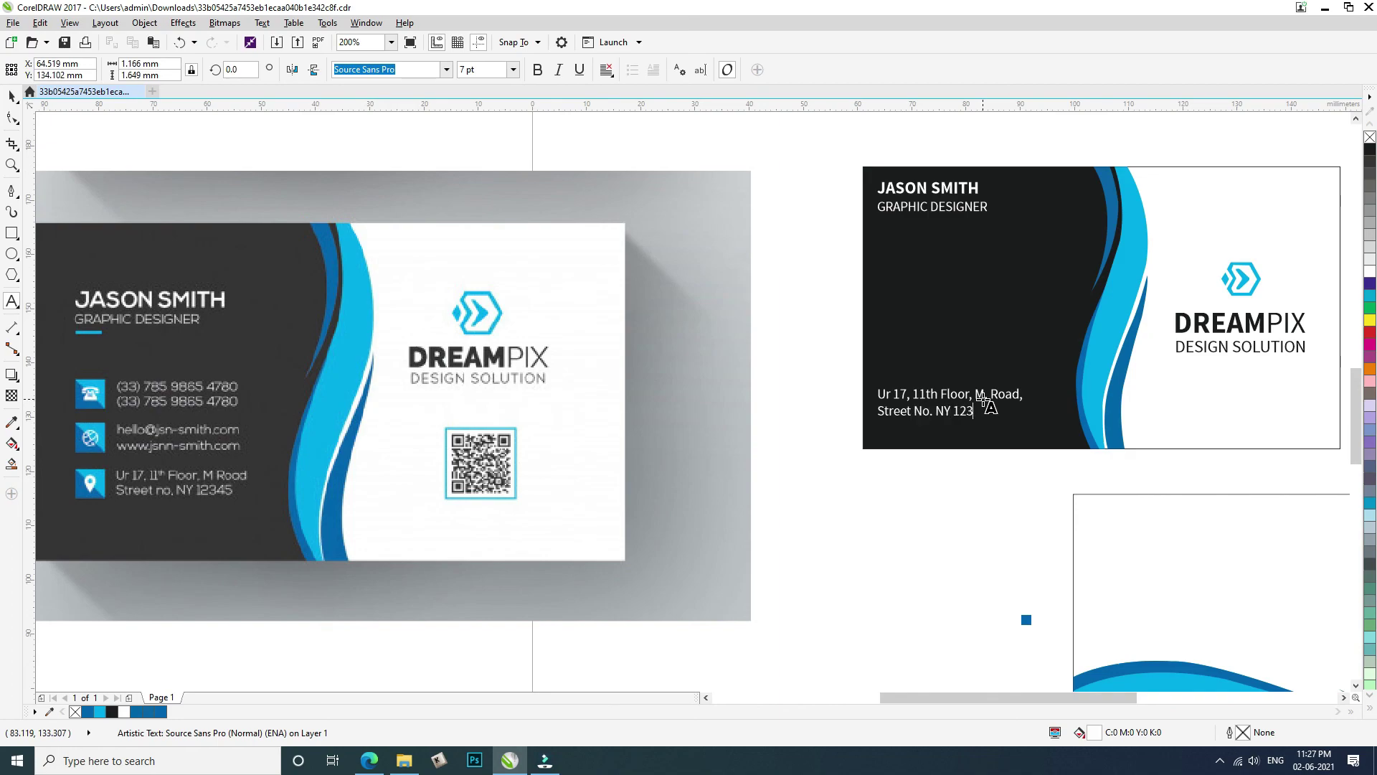
# Finish the second address line on the back card and group all of that card's objects
pyautogui.hotkey('ctrl', 'space')
pyautogui.click(839, 310)
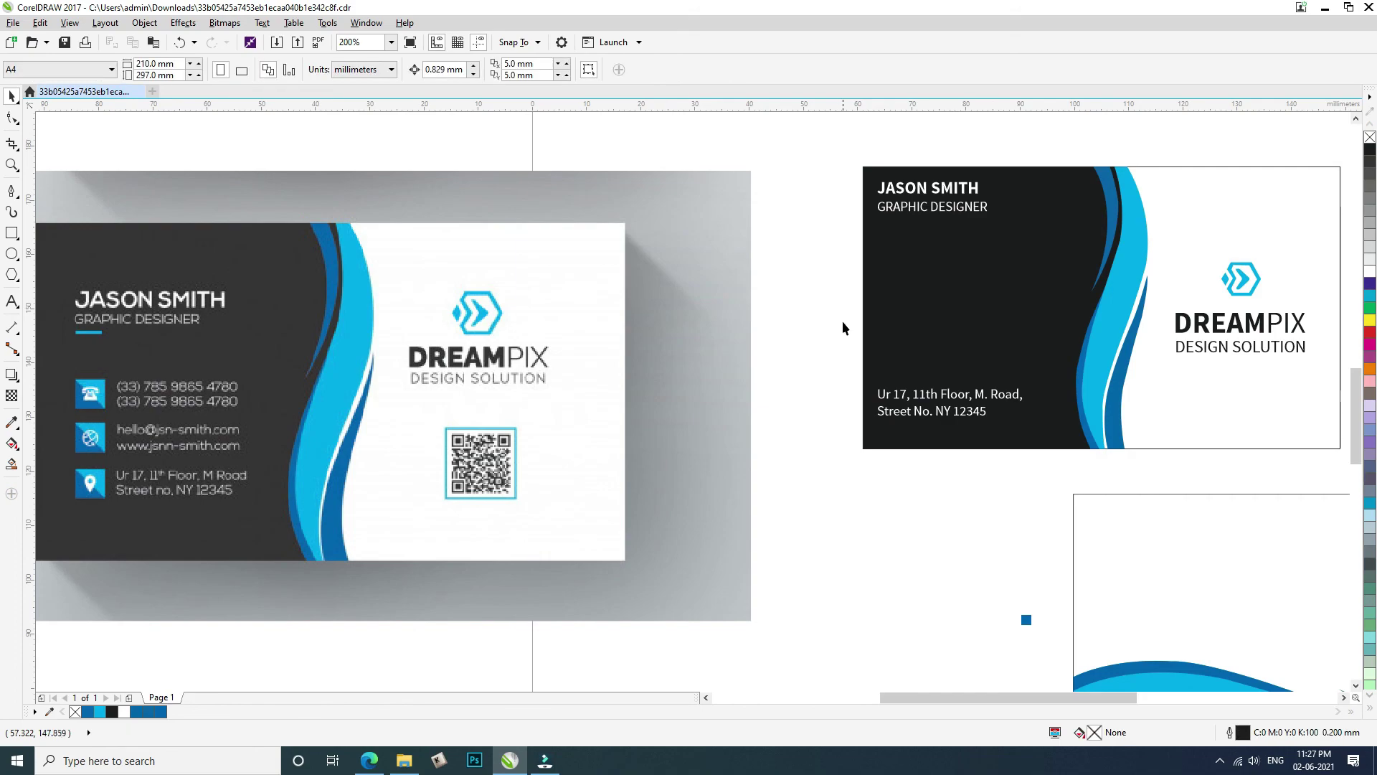
pyautogui.scroll(-2, 847, 224)
pyautogui.moveTo(837, 197); pyautogui.dragTo(1153, 337)
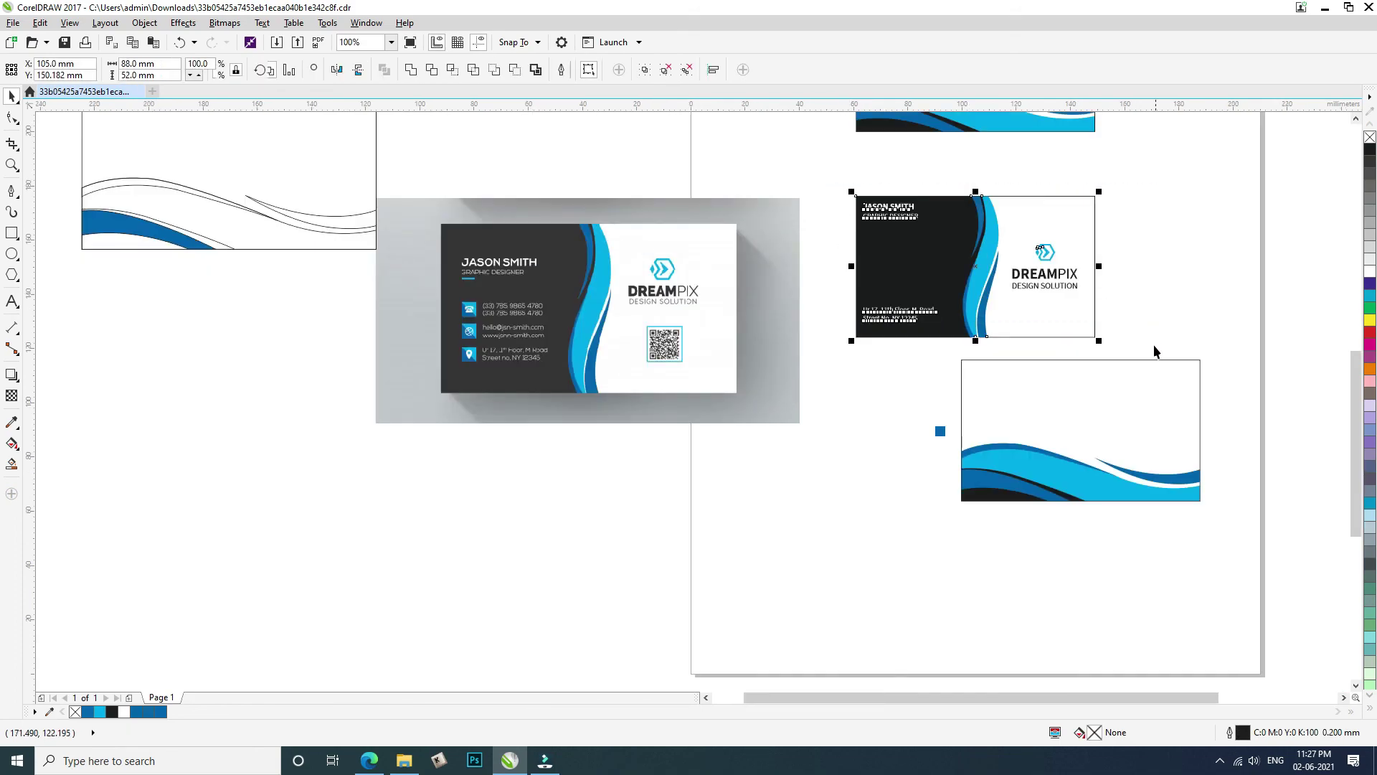
pyautogui.hotkey('ctrl', 'g')
# Move the grouped back card up to sit just below the front card, aligned with it
pyautogui.moveTo(1097, 404); pyautogui.dragTo(1065, 509)
pyautogui.moveTo(964, 378); pyautogui.dragTo(972, 327)
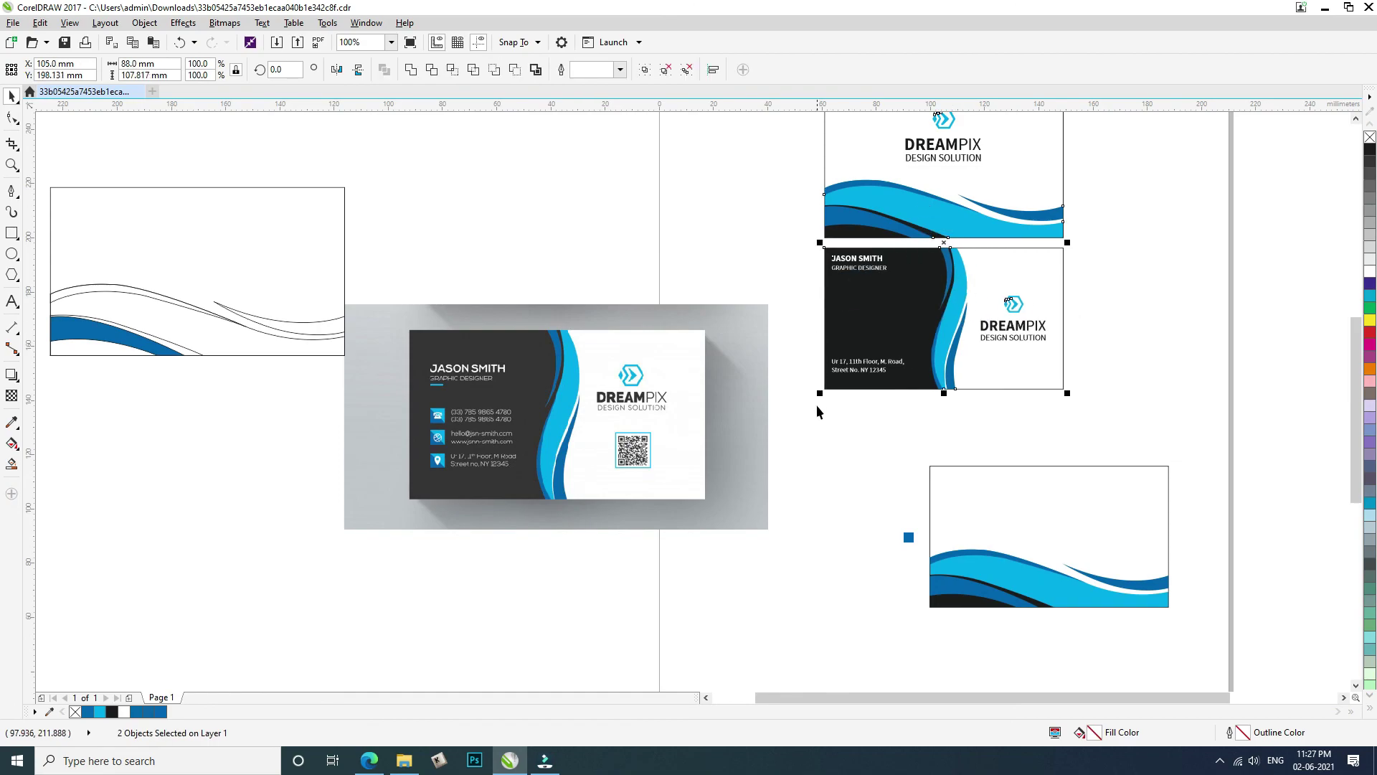
pyautogui.click(860, 452)
# Delete the reference card image, the outline tracing beside the page and the spare wave card below the finished cards
pyautogui.scroll(-1, 861, 452)
pyautogui.click(755, 434)
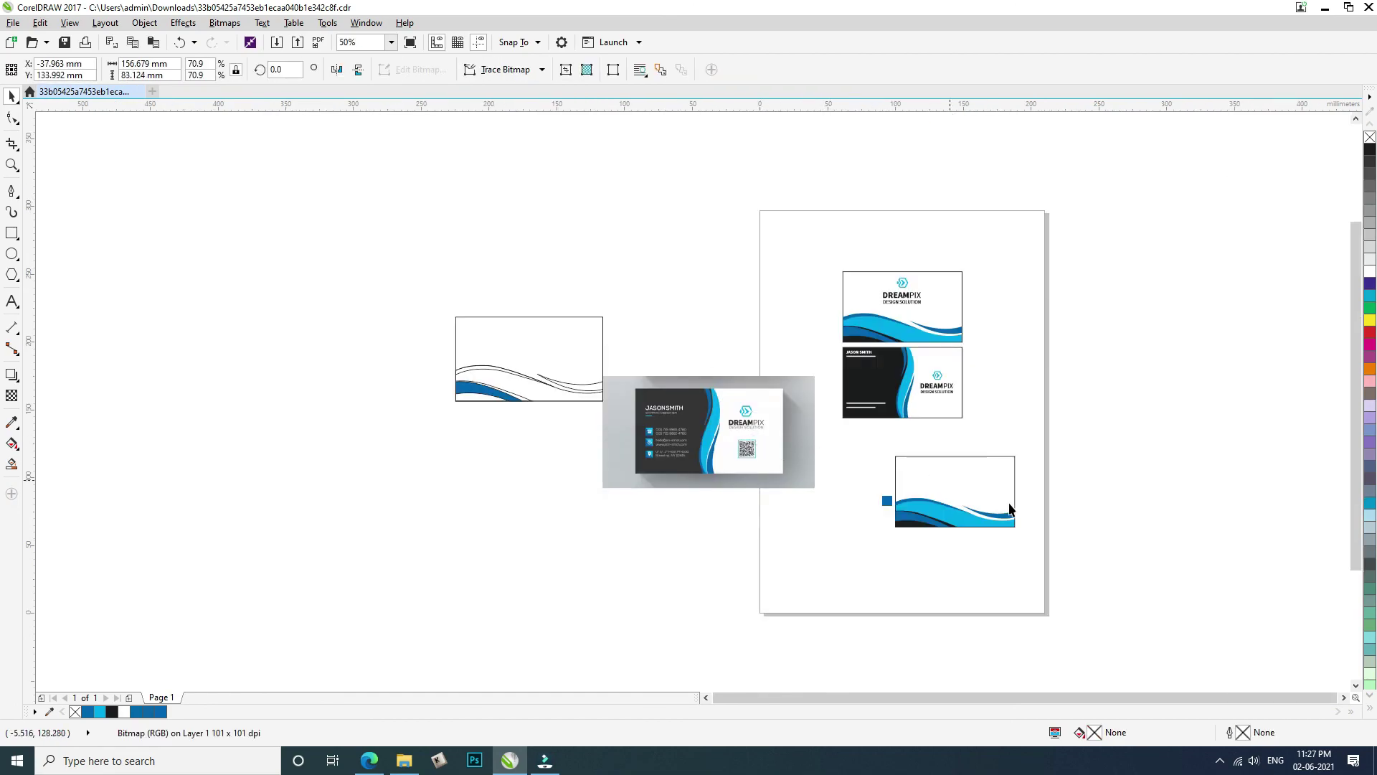
pyautogui.press('Delete')
pyautogui.moveTo(417, 285); pyautogui.dragTo(631, 423)
pyautogui.press('Delete')
pyautogui.moveTo(887, 442); pyautogui.dragTo(1073, 594)
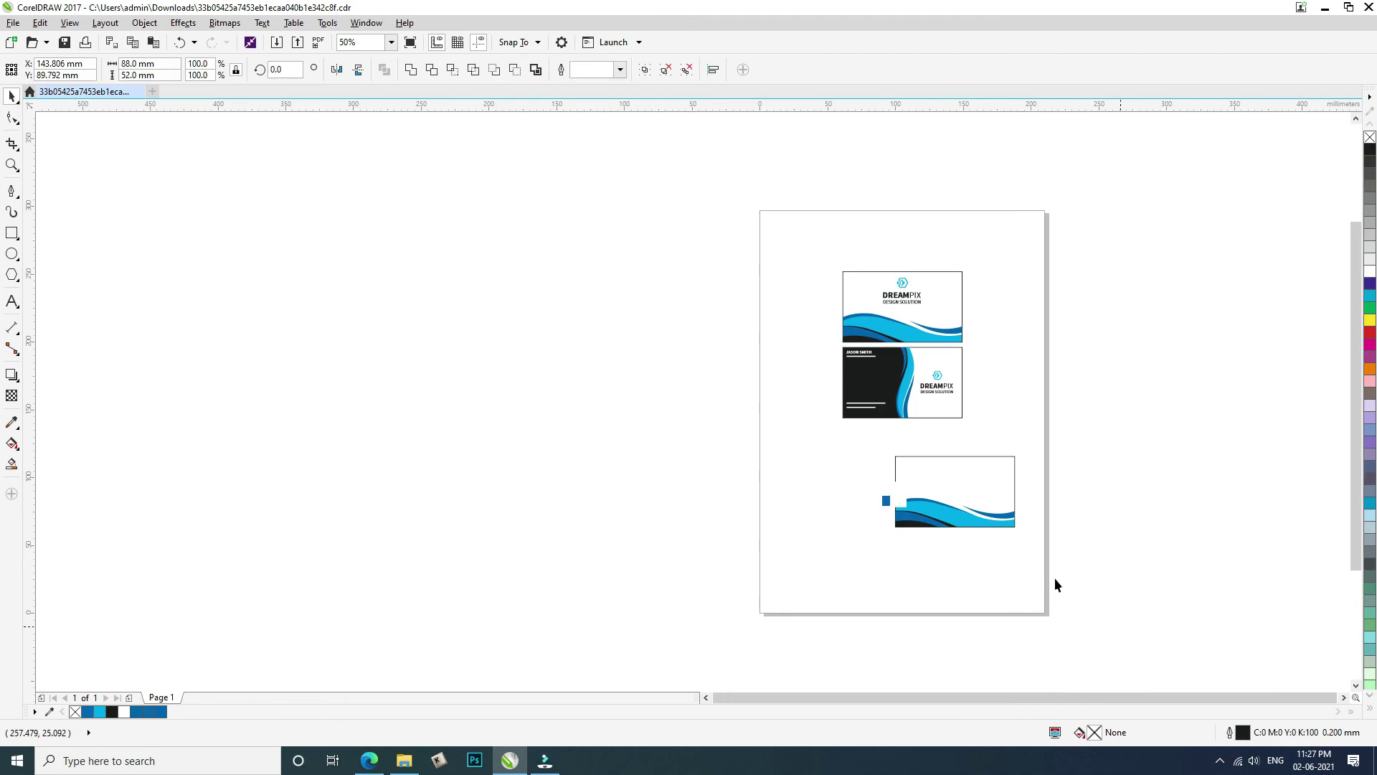
pyautogui.press('Delete')
# Move the front and back cards up together on the page
pyautogui.click(872, 348)
pyautogui.keyDown('shift'); pyautogui.click(877, 293); pyautogui.keyUp('shift')
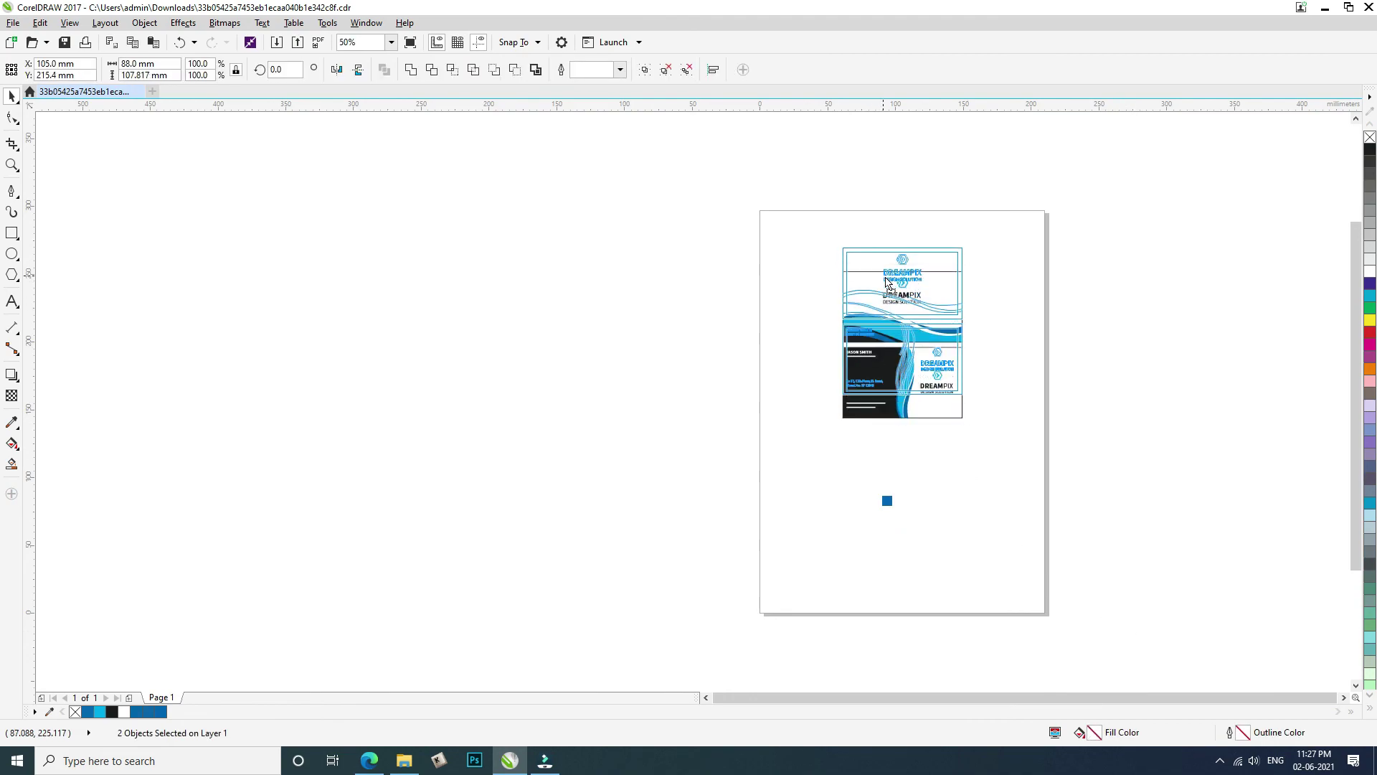